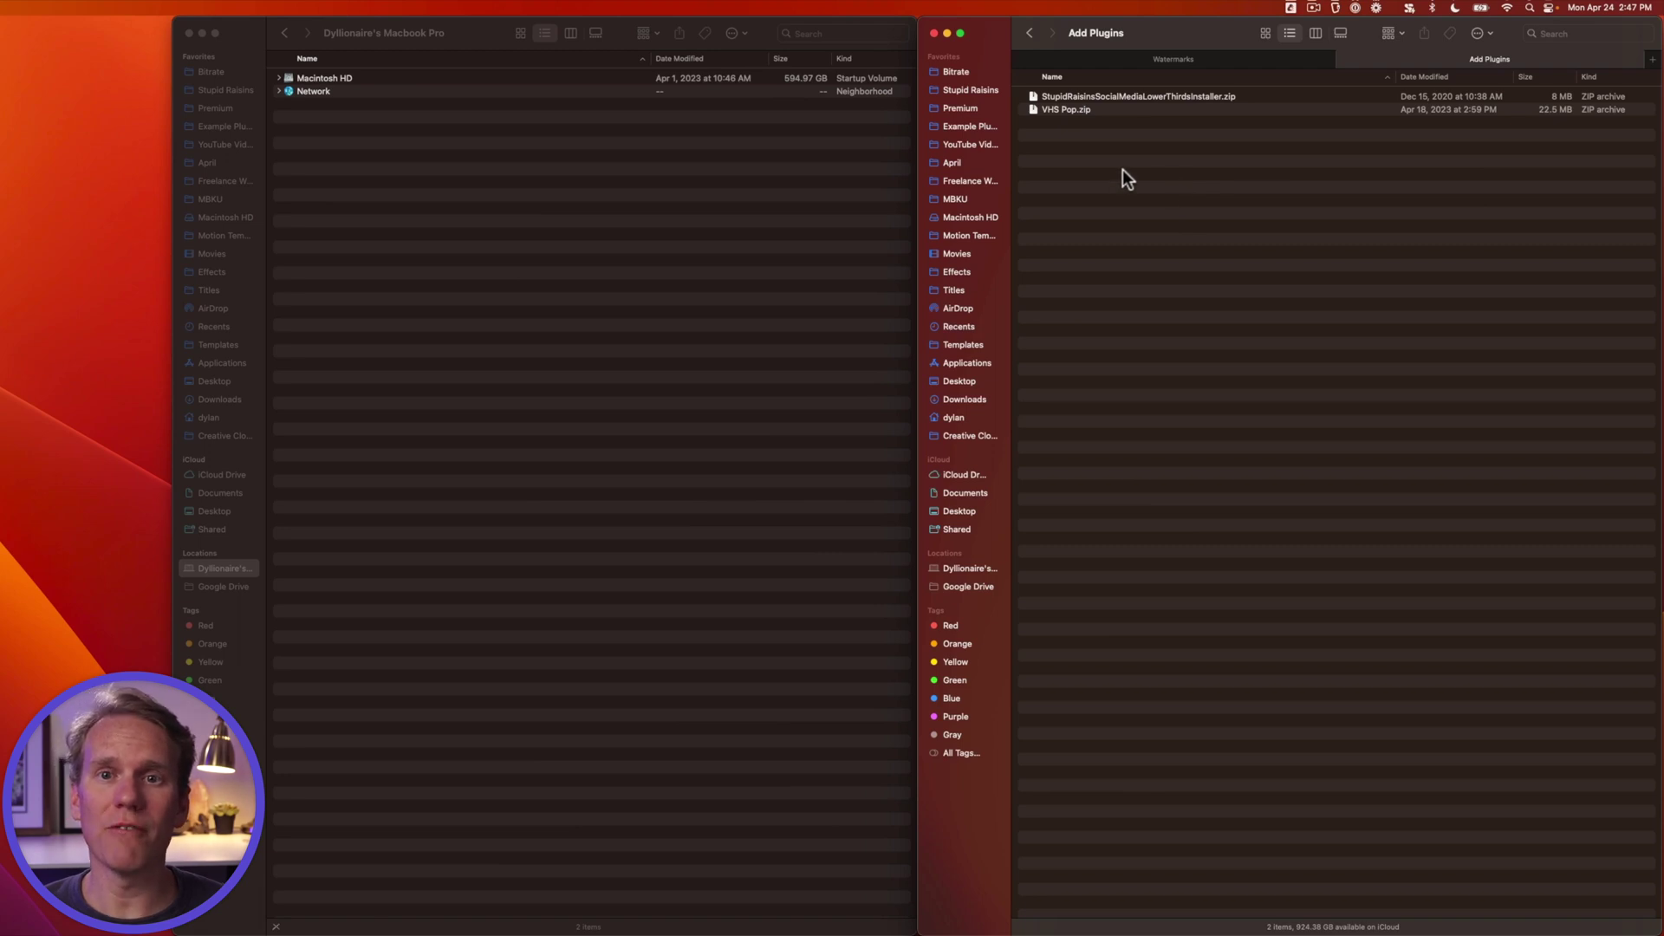
Step: Select the VHS Pop.zip archive in the Add Plugins folder
left_click(1104, 108)
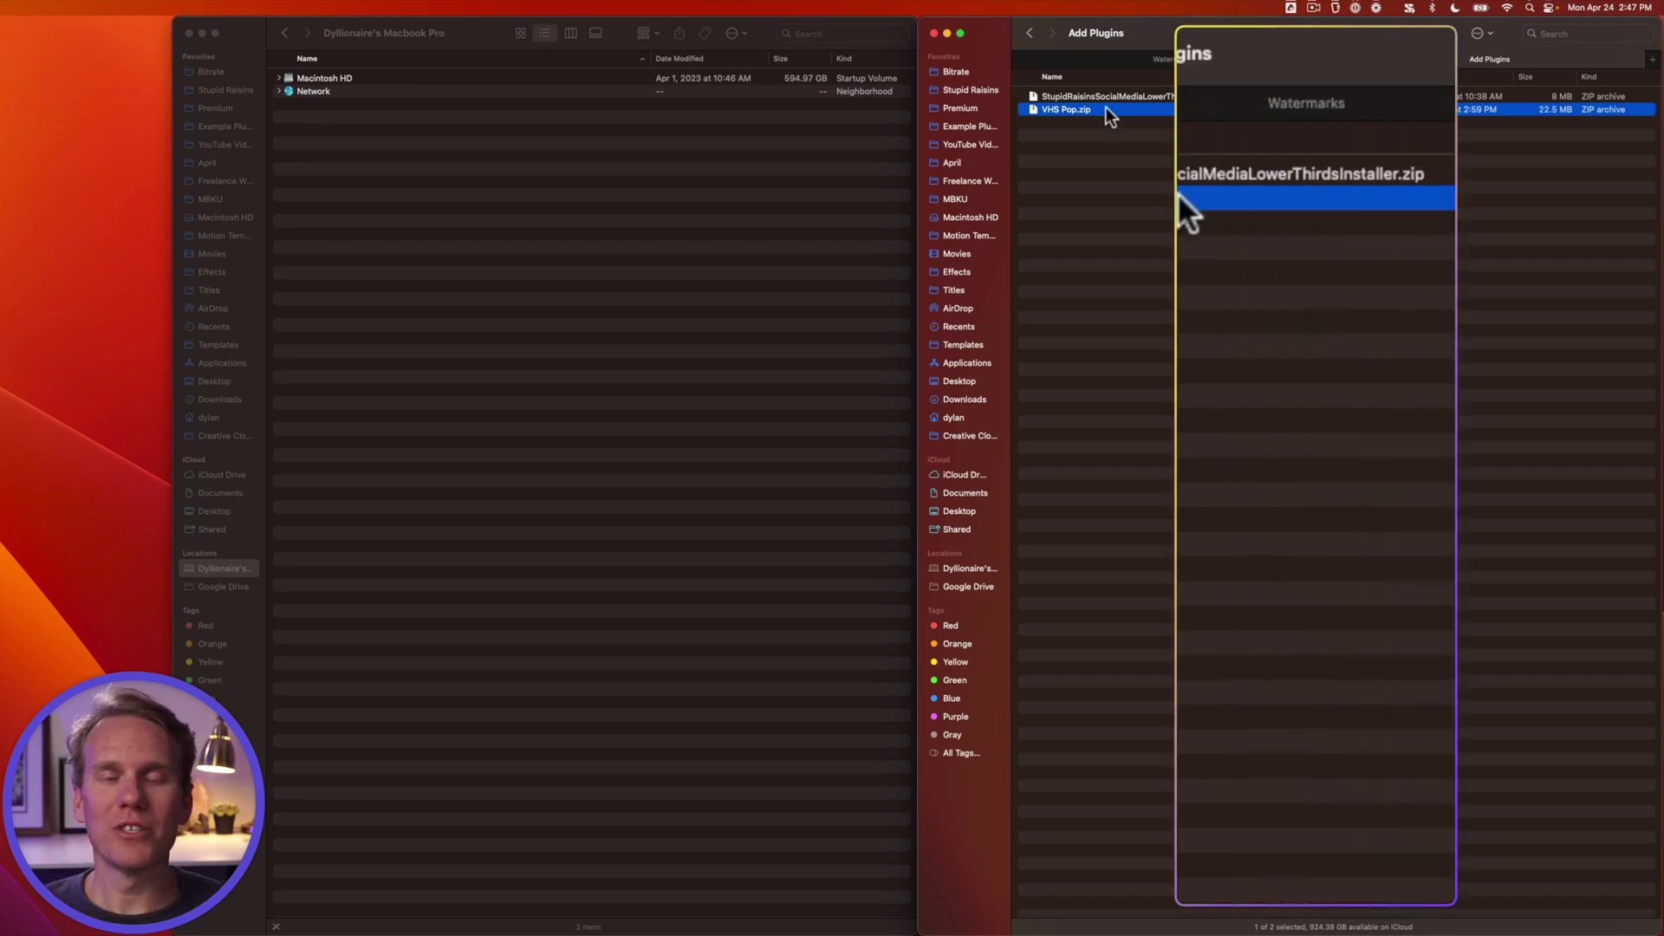
Step: Unzip VHS Pop.zip and reveal its Effects, Titles and Transitions subfolders
double_click(1177, 197)
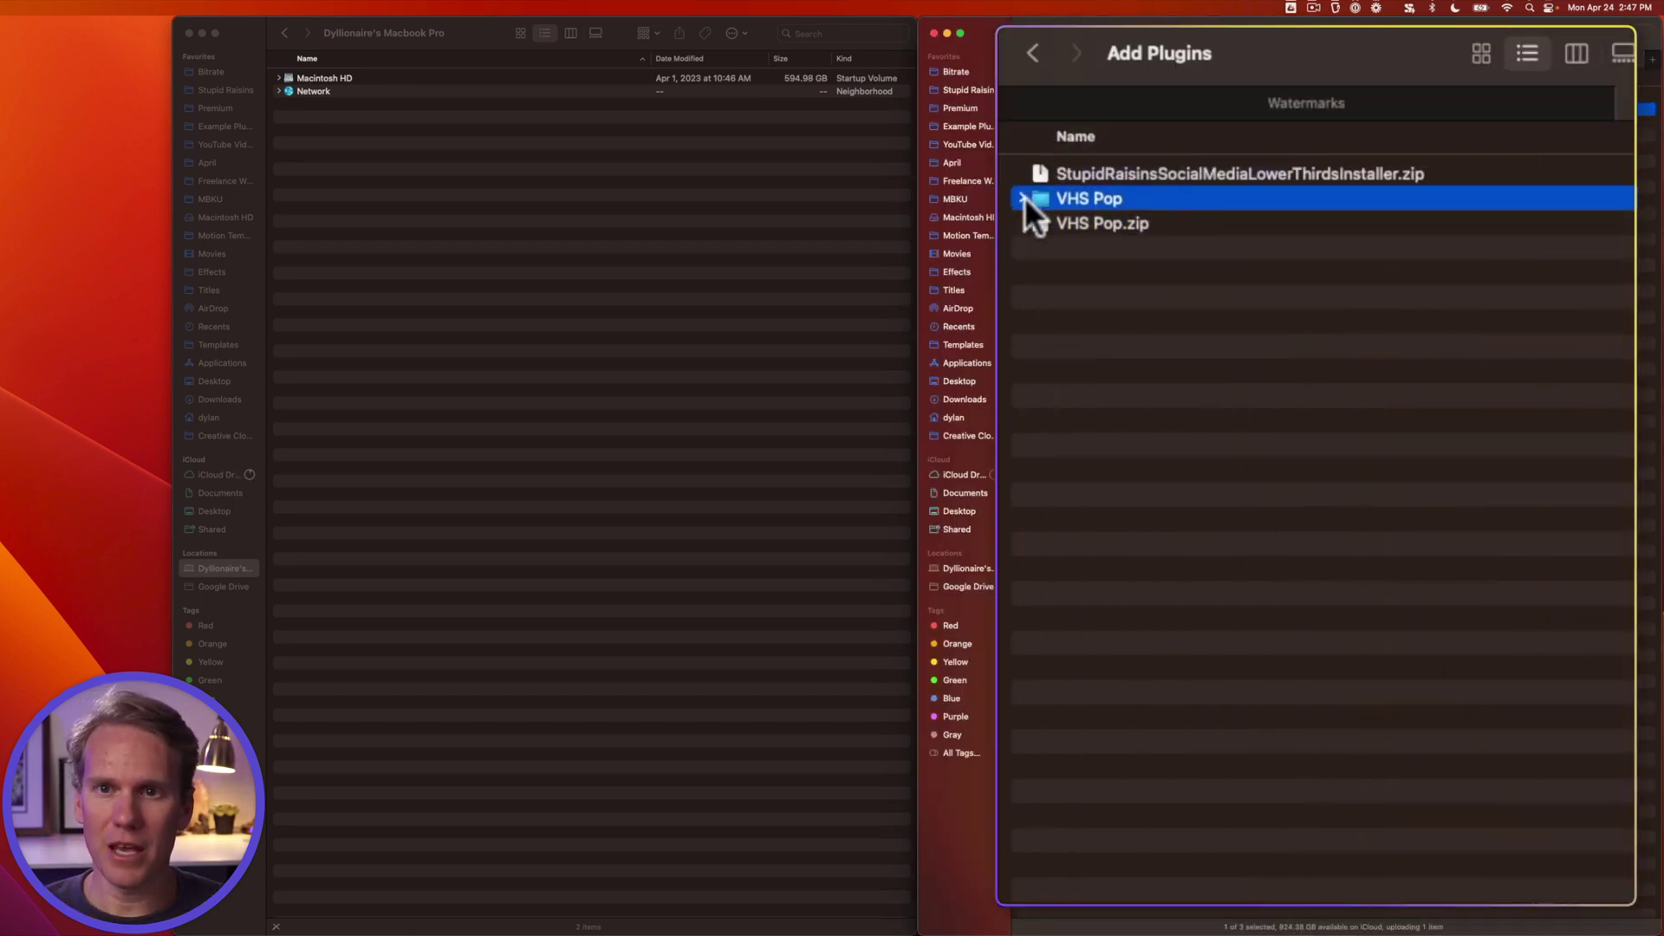
left_click(1022, 199)
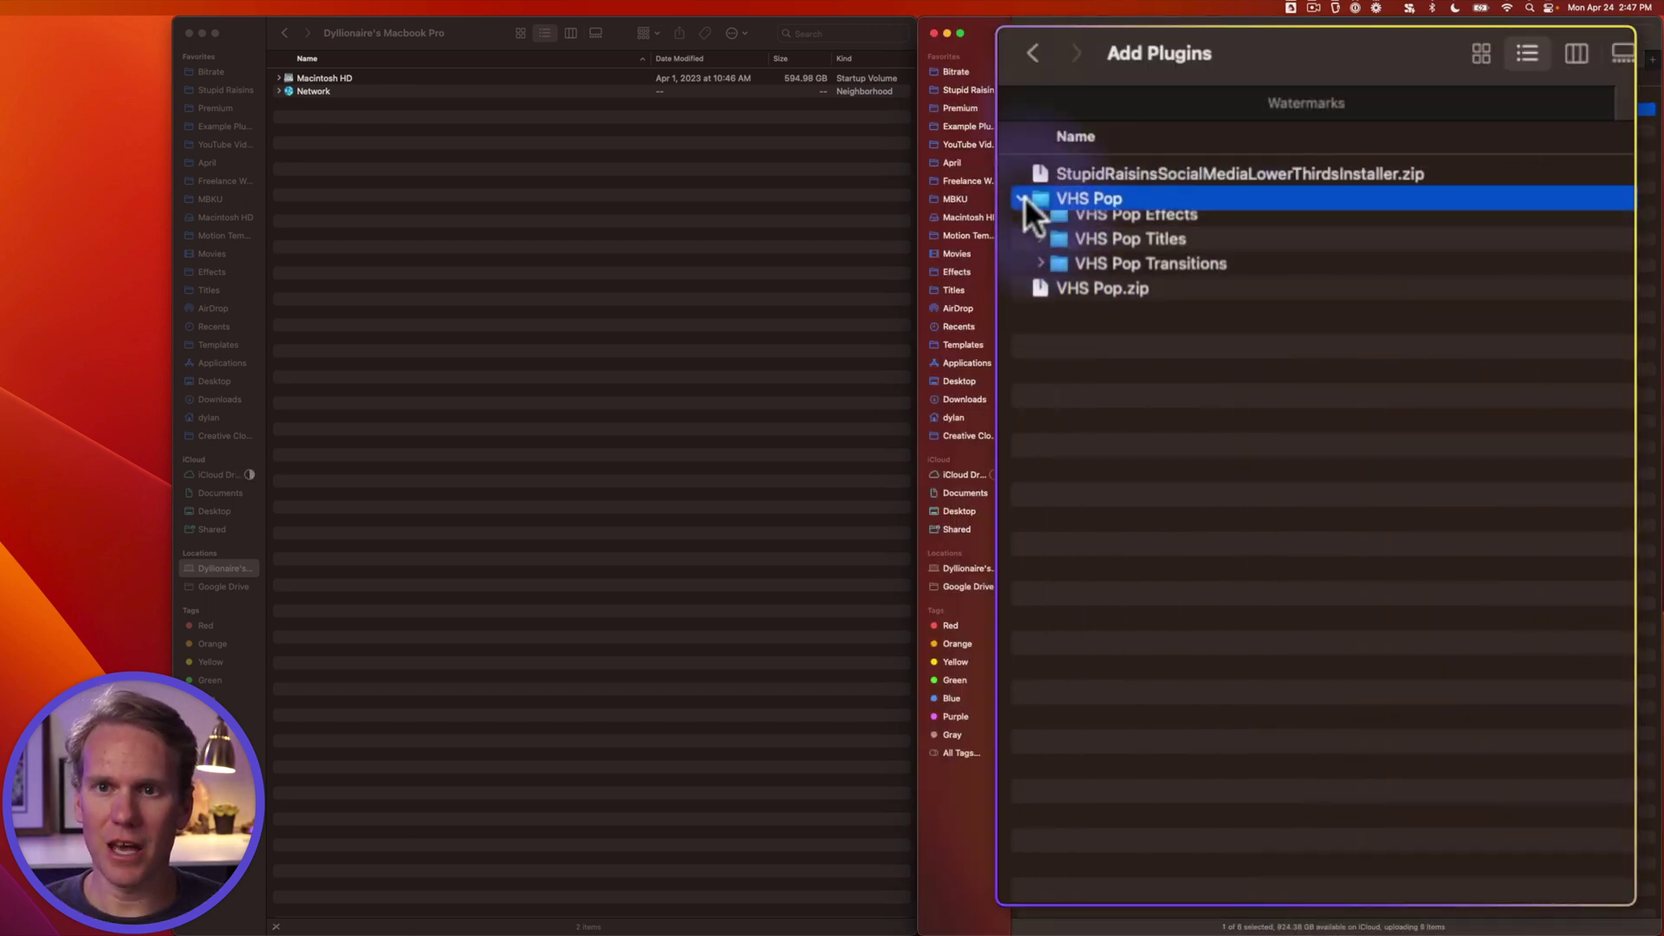
left_click(1116, 222)
left_click(1123, 246)
left_click(1130, 271)
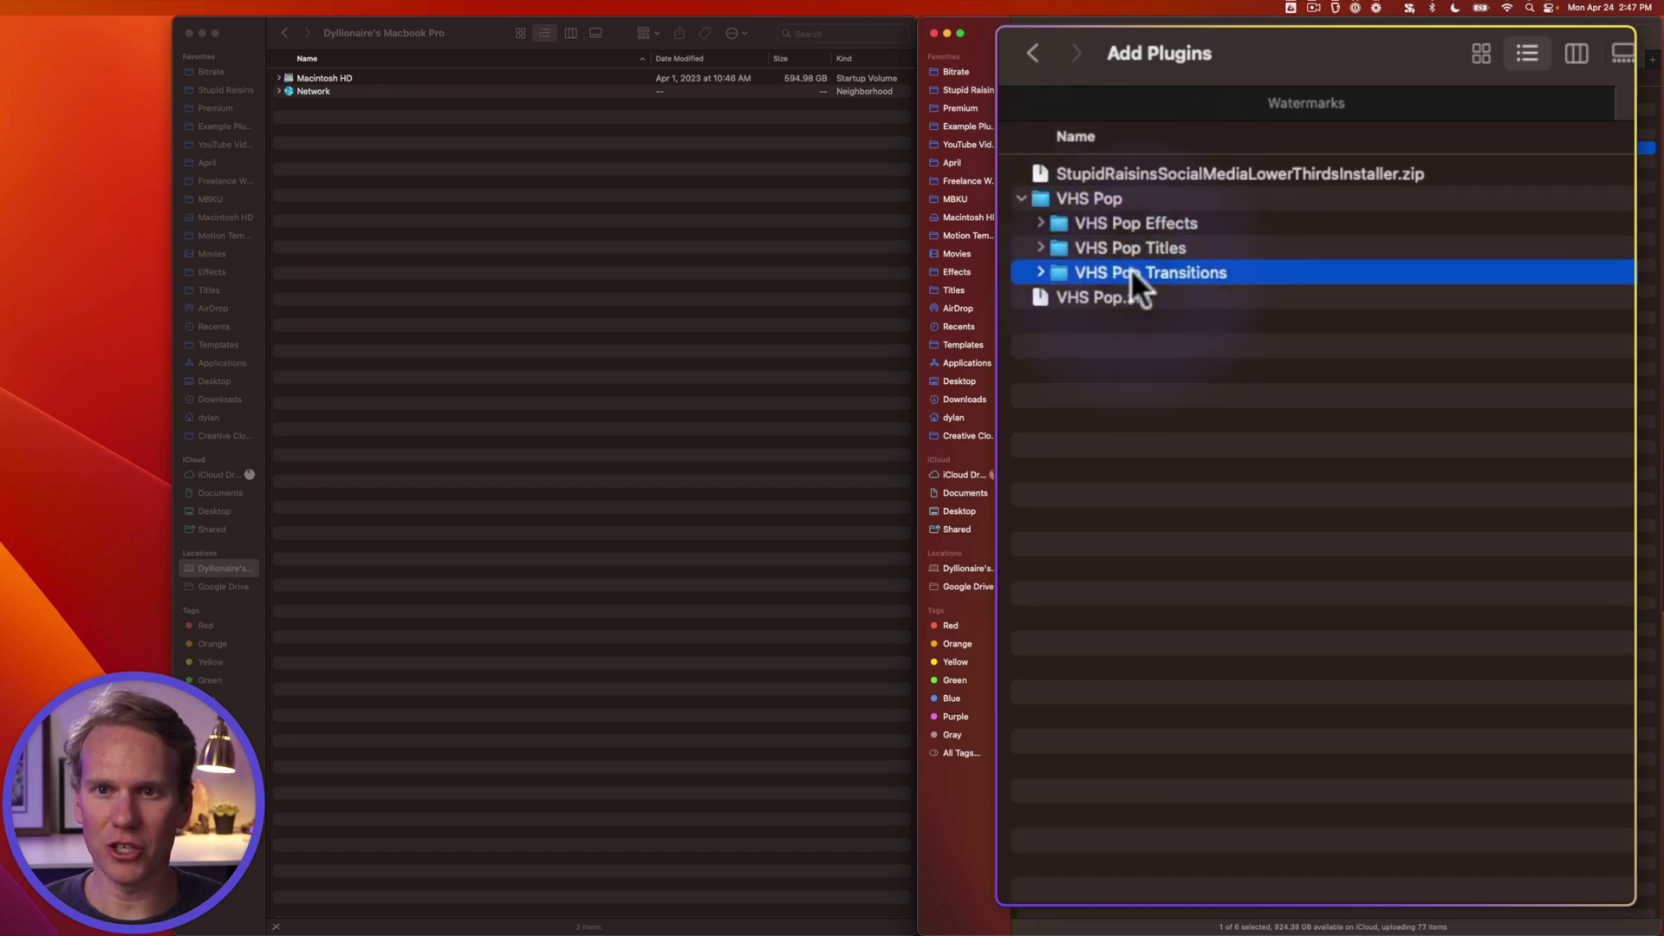
Step: Expand VHS Pop Effects, Titles and Transitions to list their contents
left_click(1040, 222)
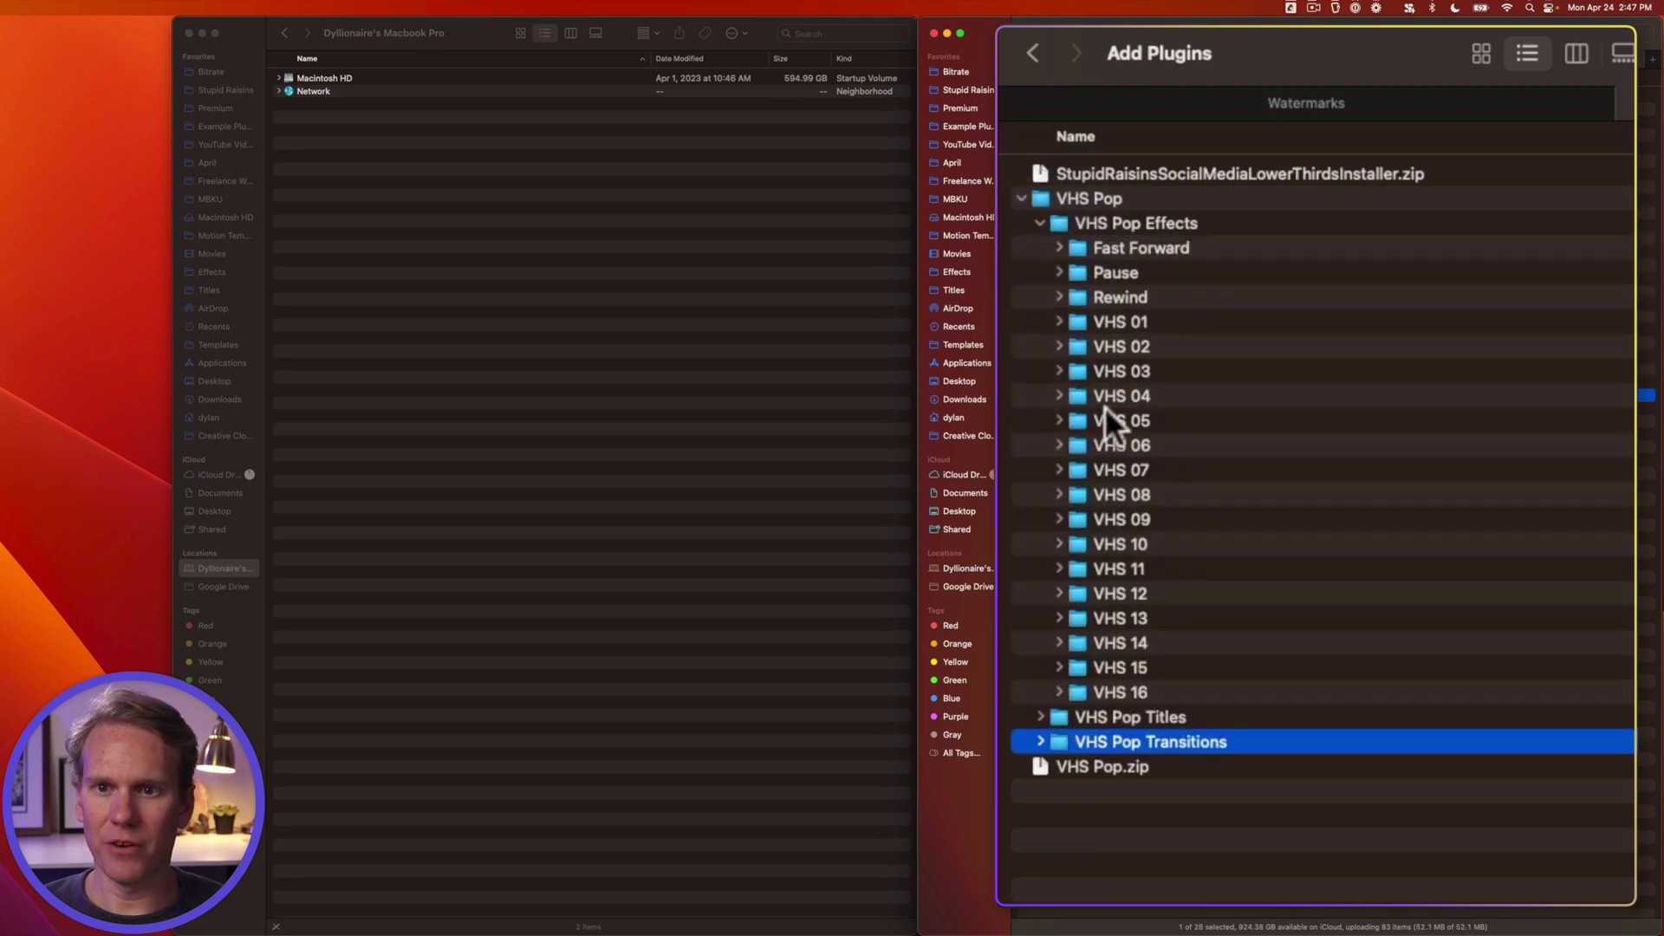
left_click(1042, 719)
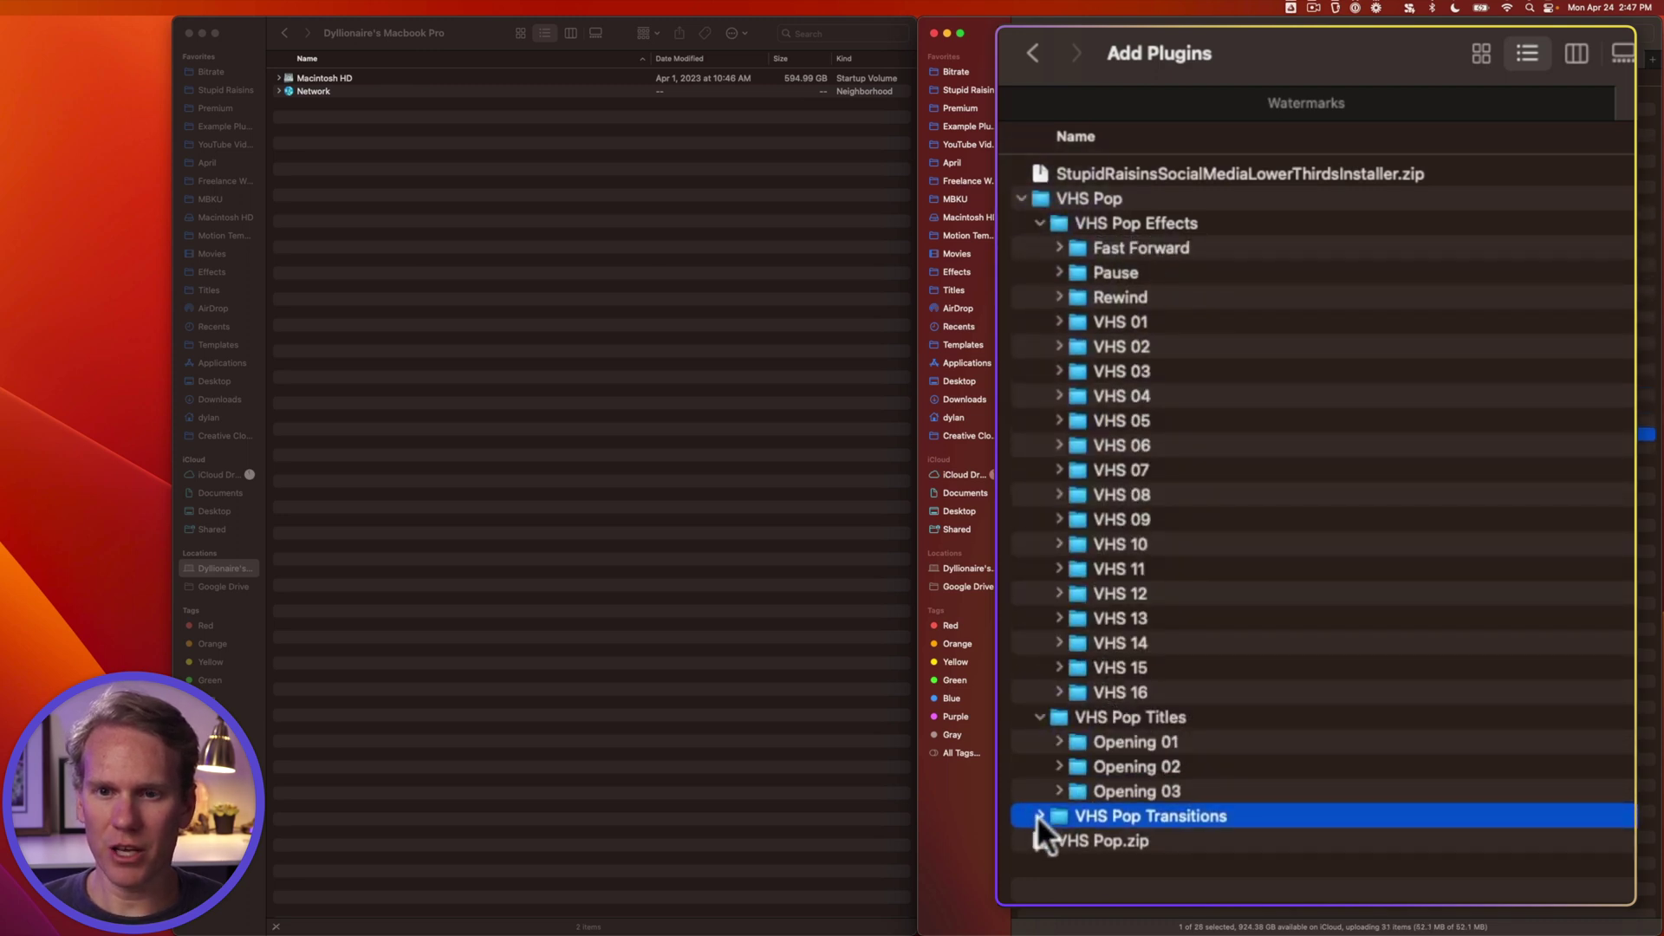
left_click(1038, 815)
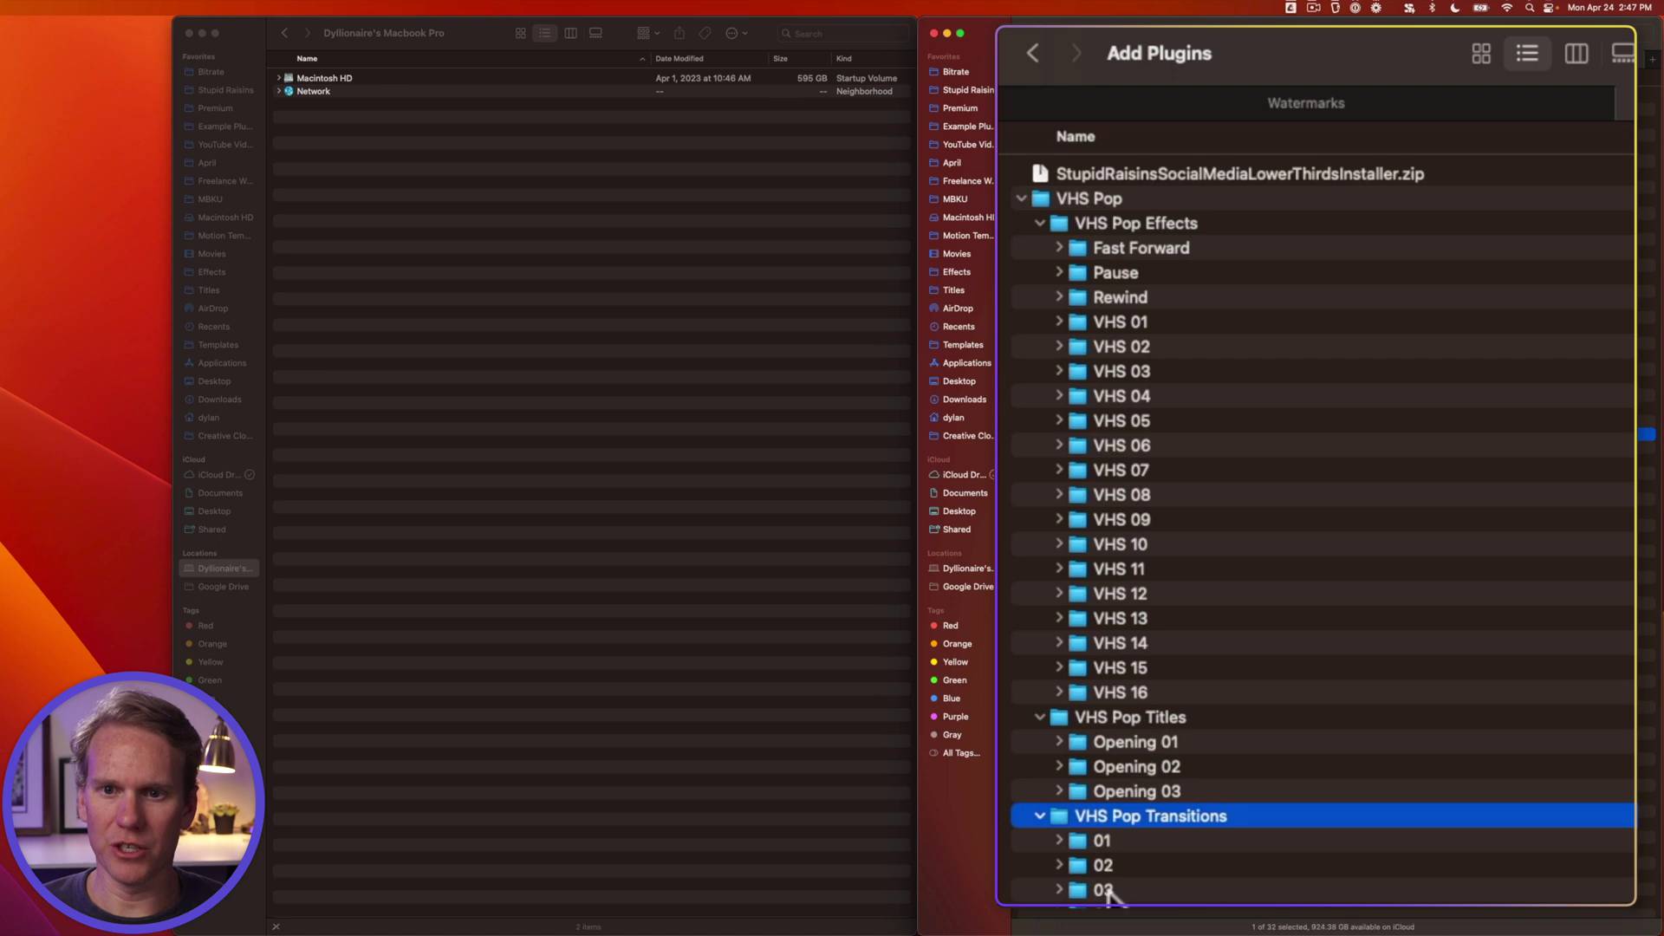
left_click(835, 260)
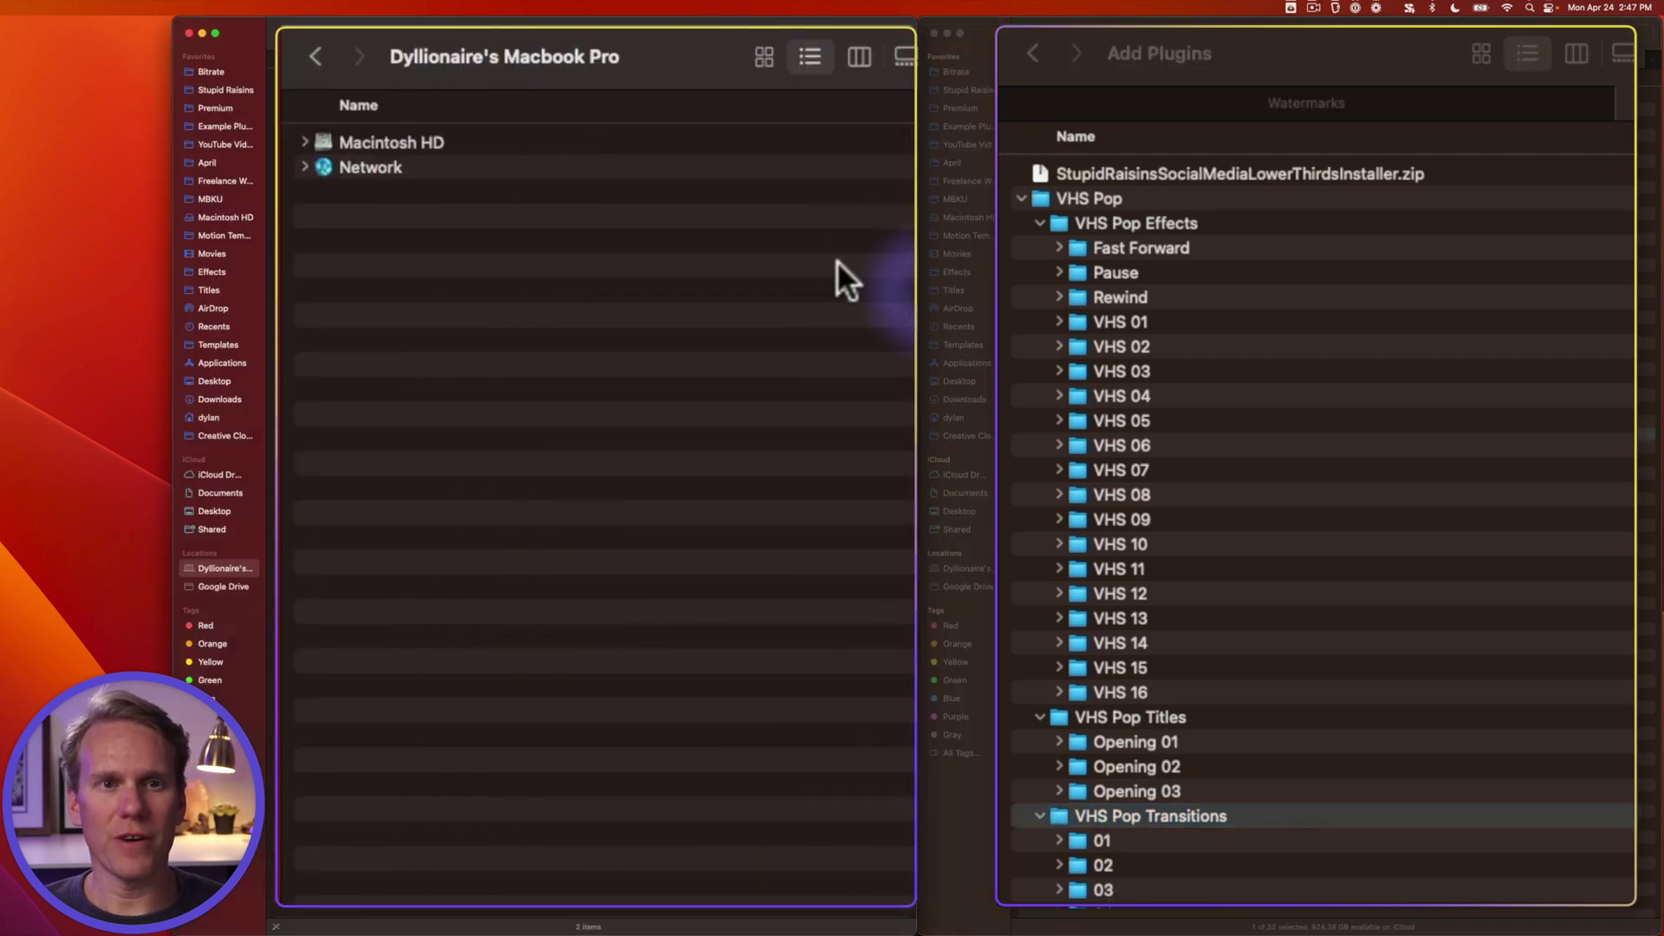
Step: Navigate from Macintosh HD through Users, the home folder and Movies into Motion Templates
double_click(460, 138)
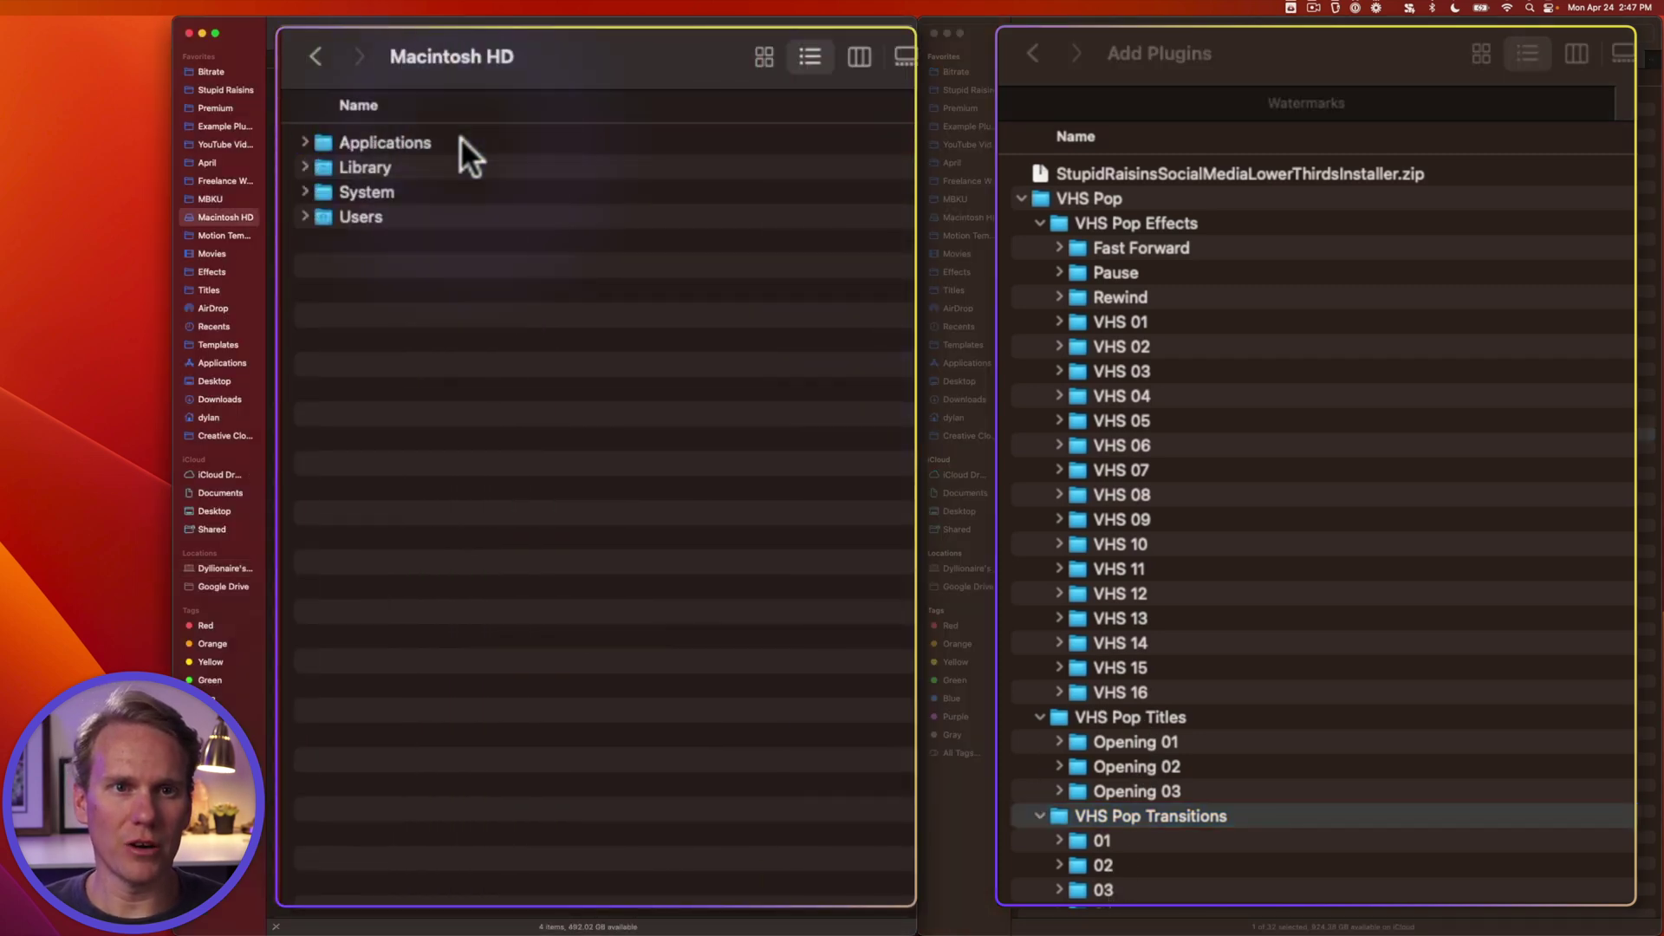
double_click(383, 215)
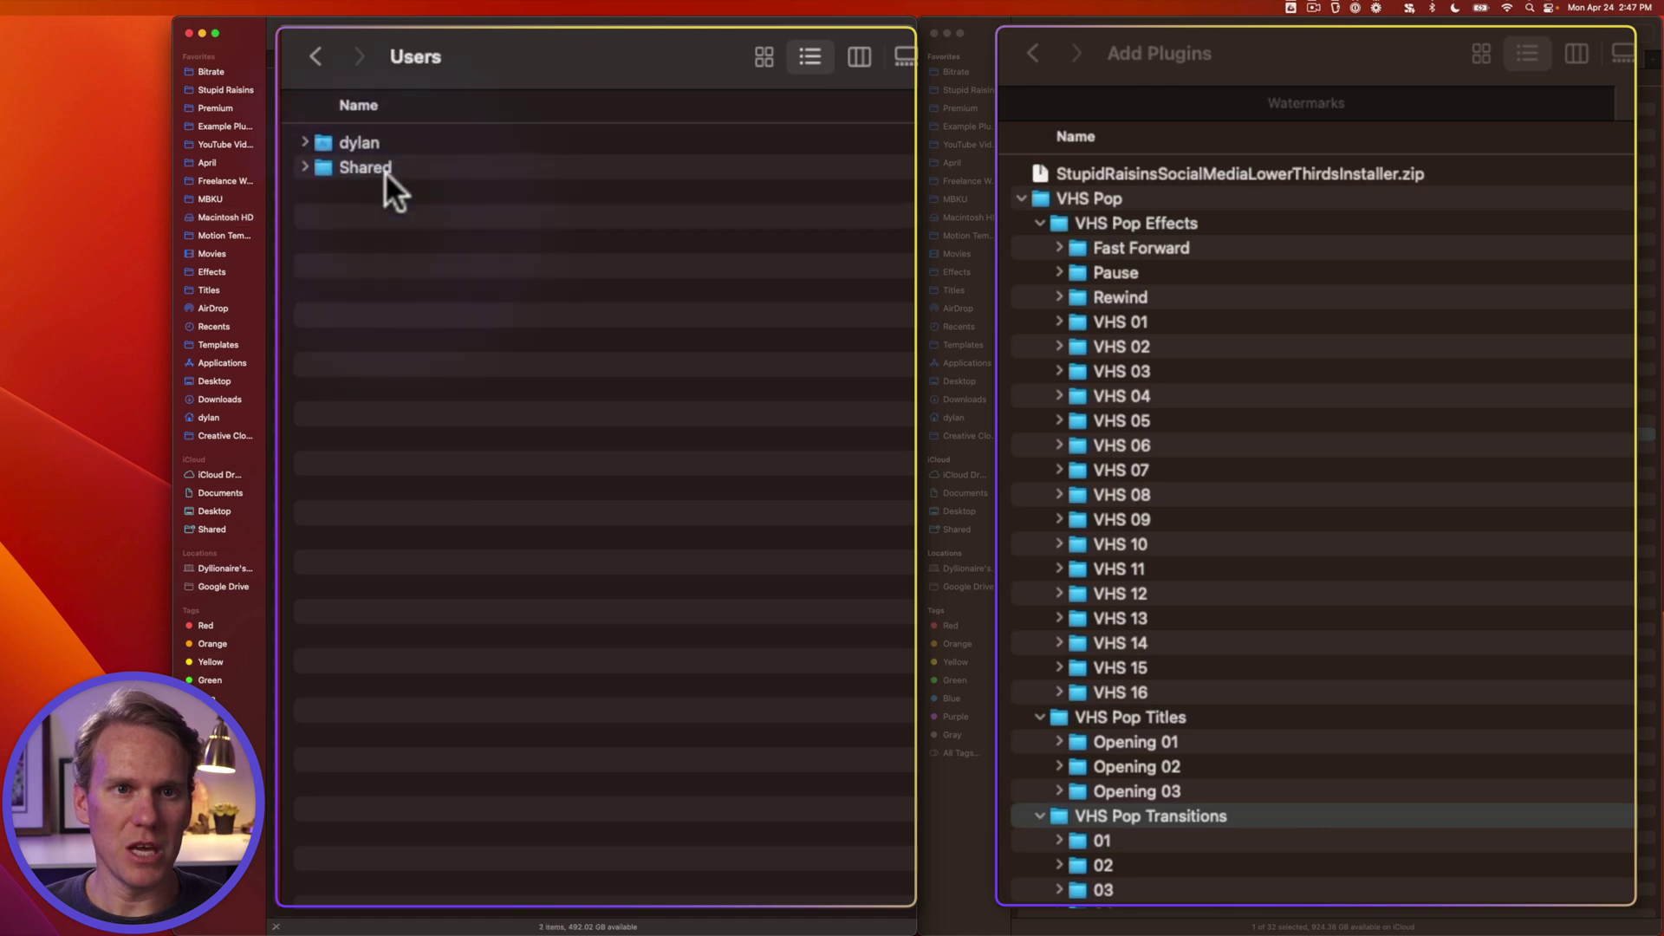
double_click(387, 144)
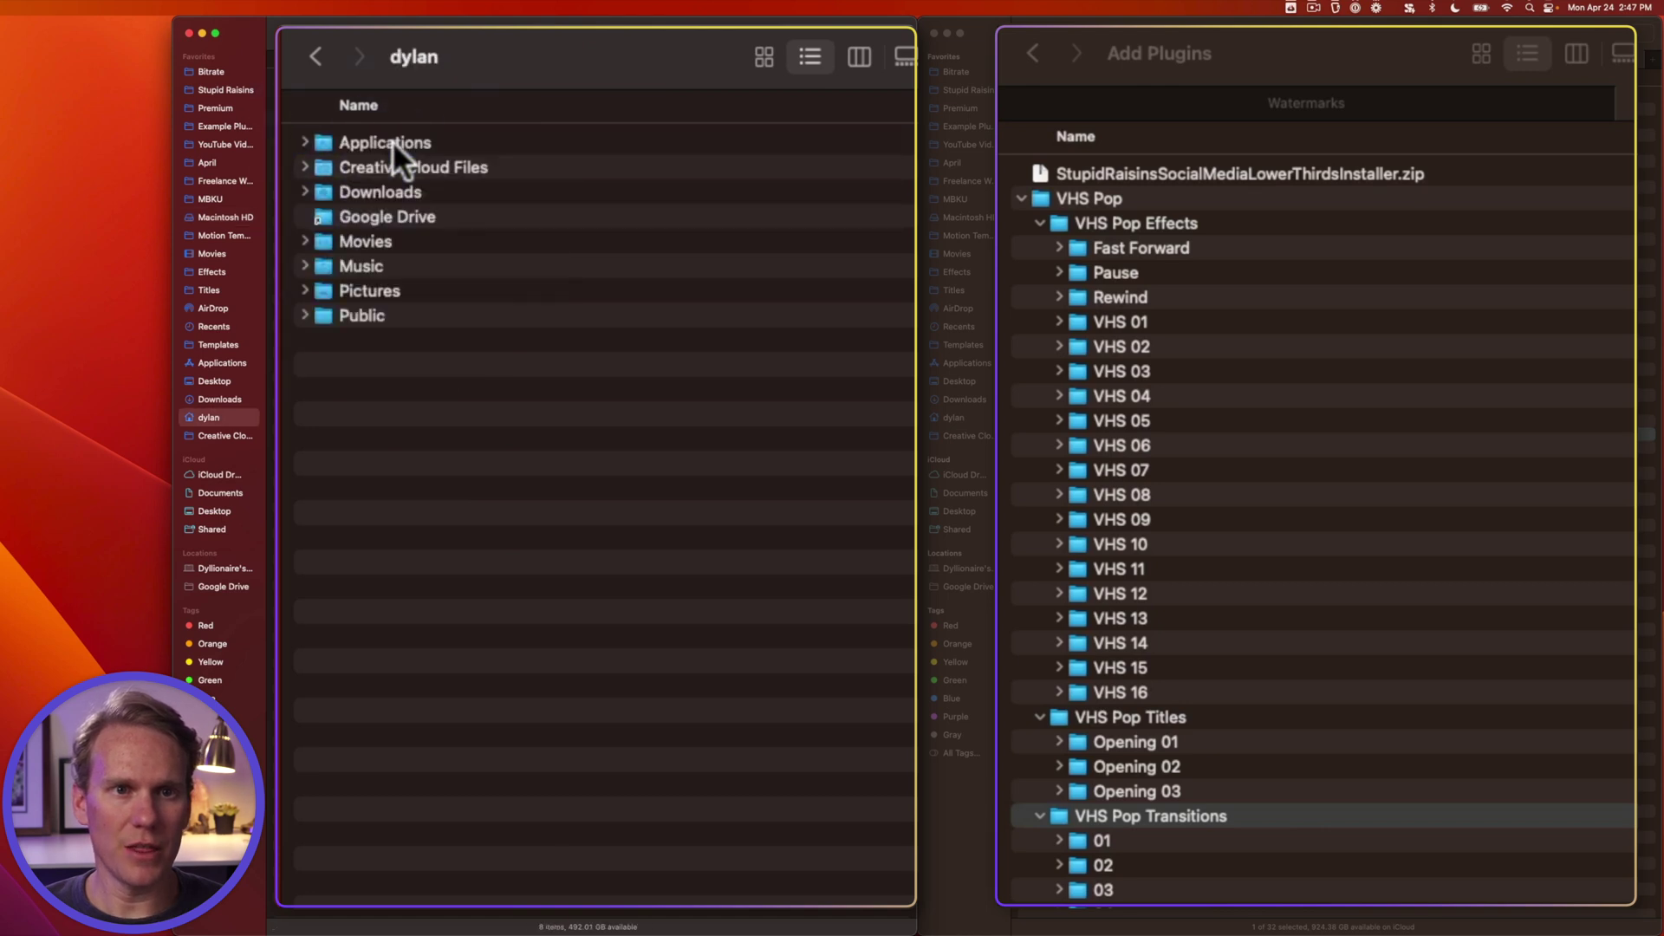
double_click(404, 242)
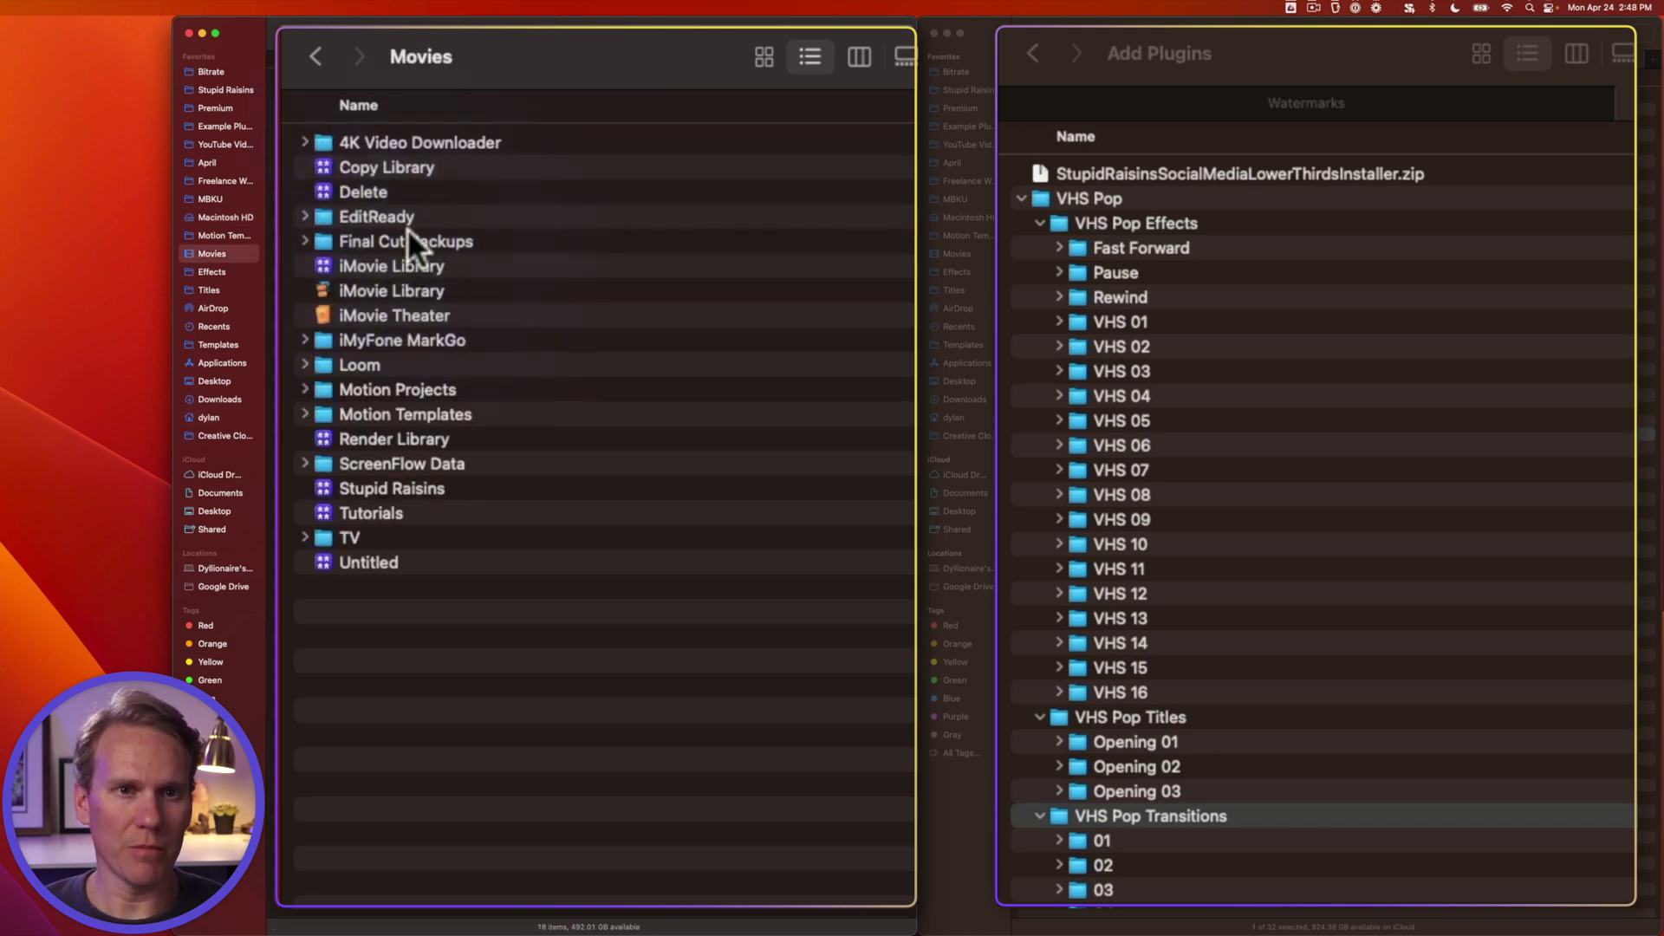
left_click(462, 413)
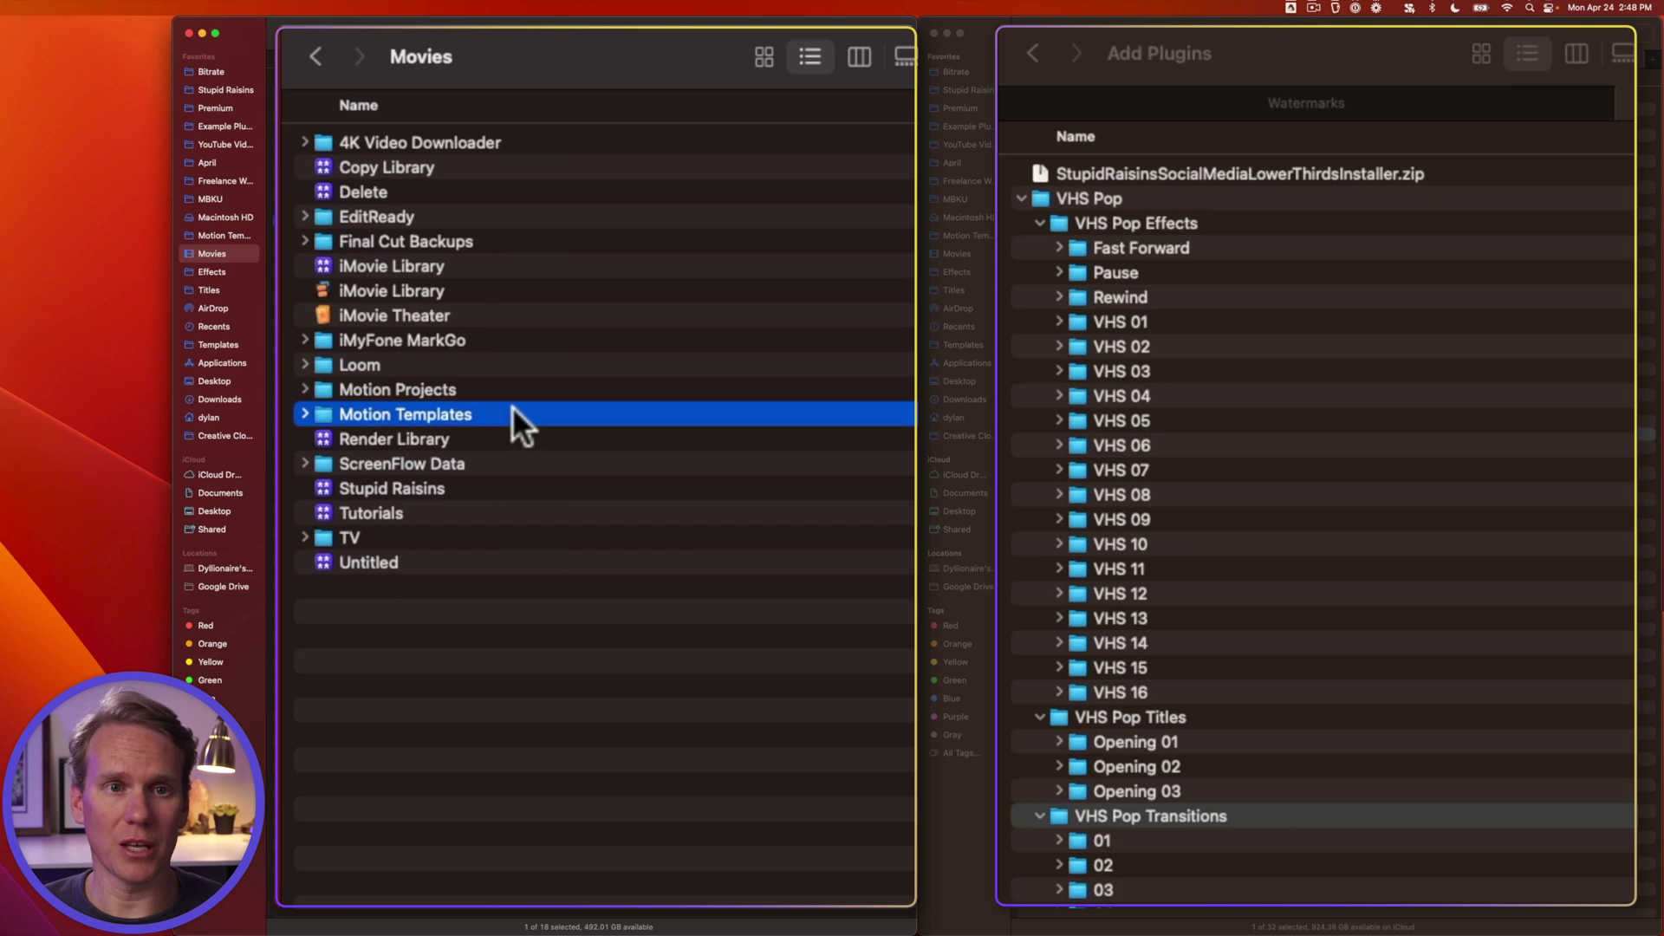
double_click(502, 408)
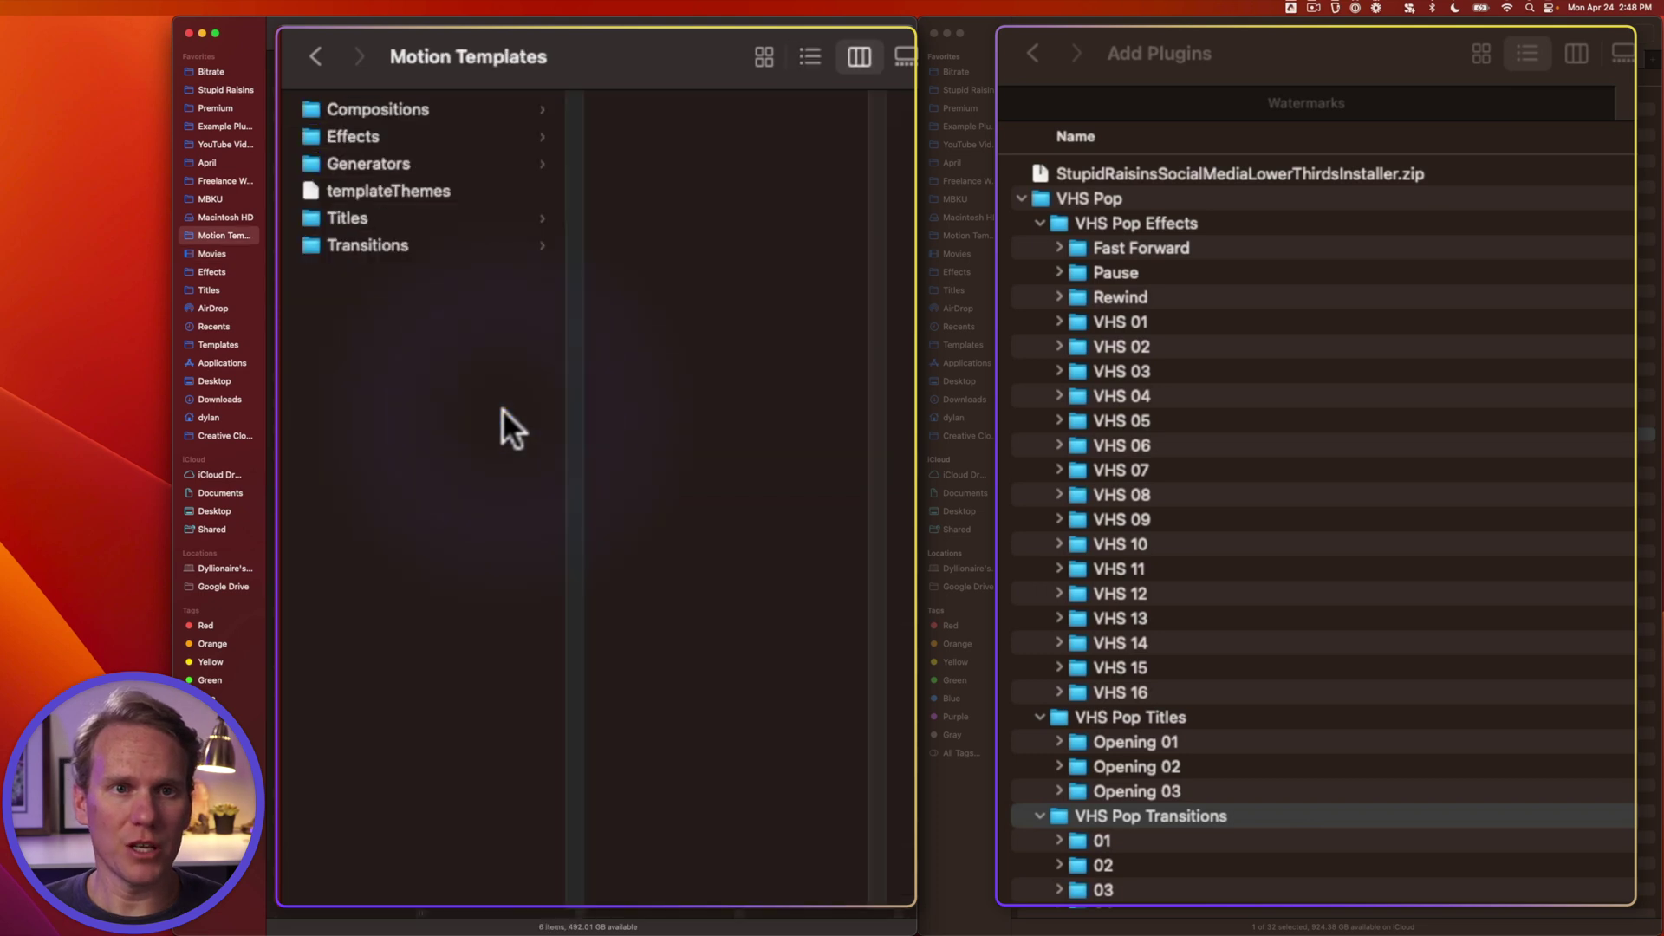
Step: Browse the Motion Templates category folders and collapse the VHS Pop subfolders
left_click(377, 134)
left_click(382, 164)
left_click(386, 218)
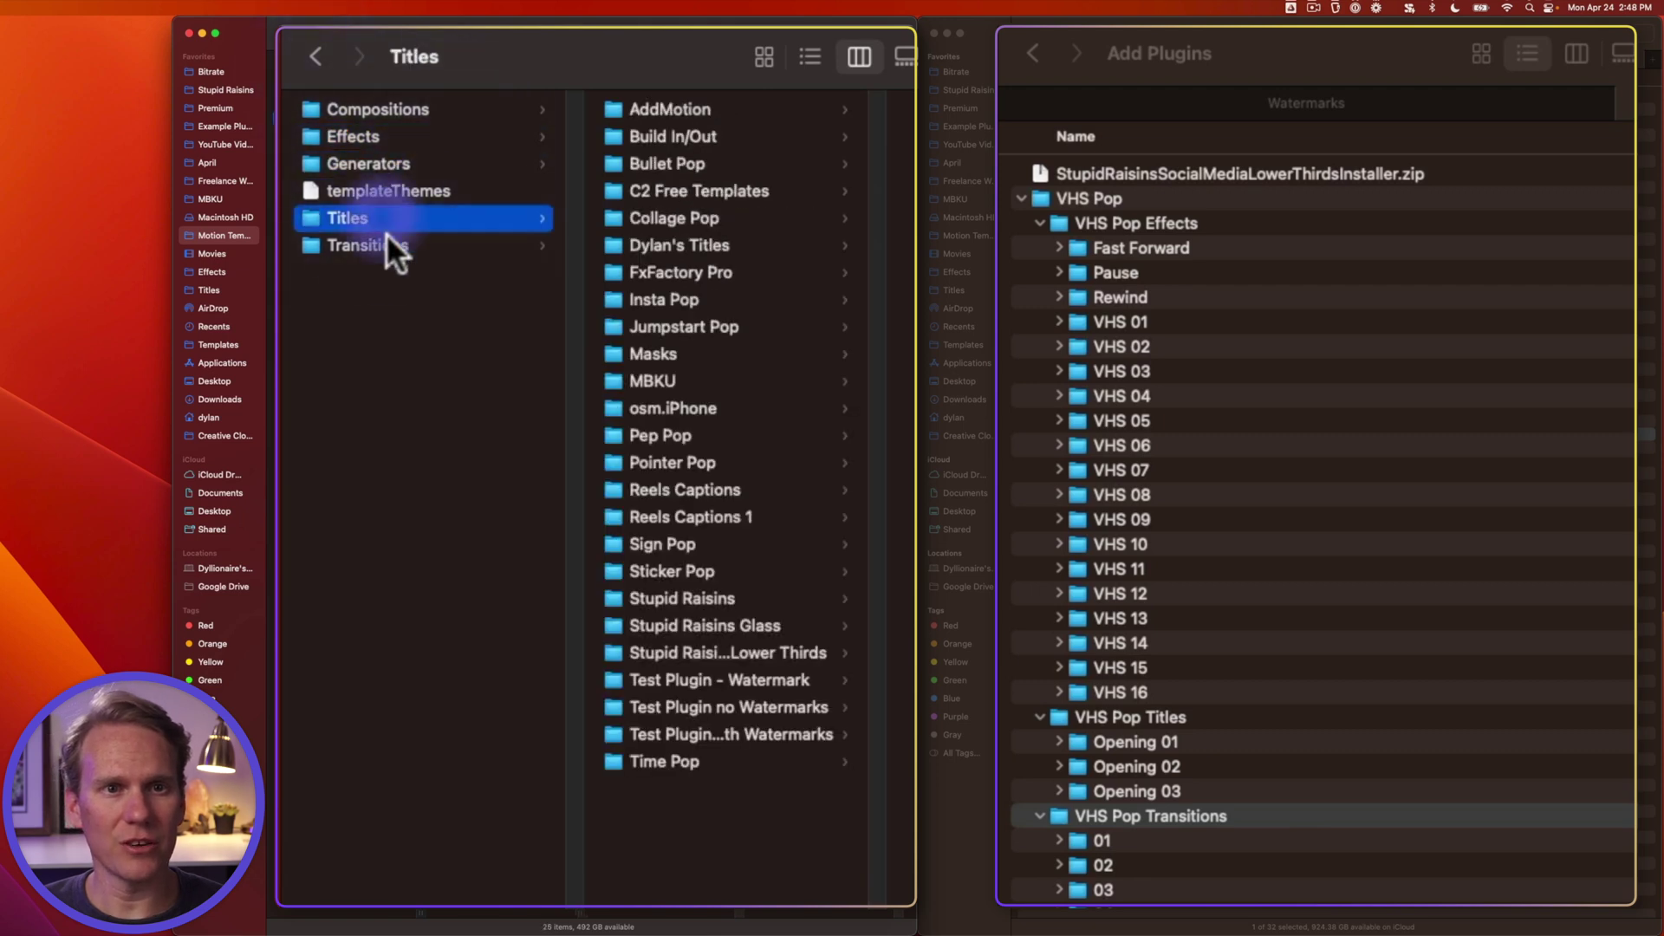
left_click(387, 243)
left_click(403, 397)
left_click(1173, 815)
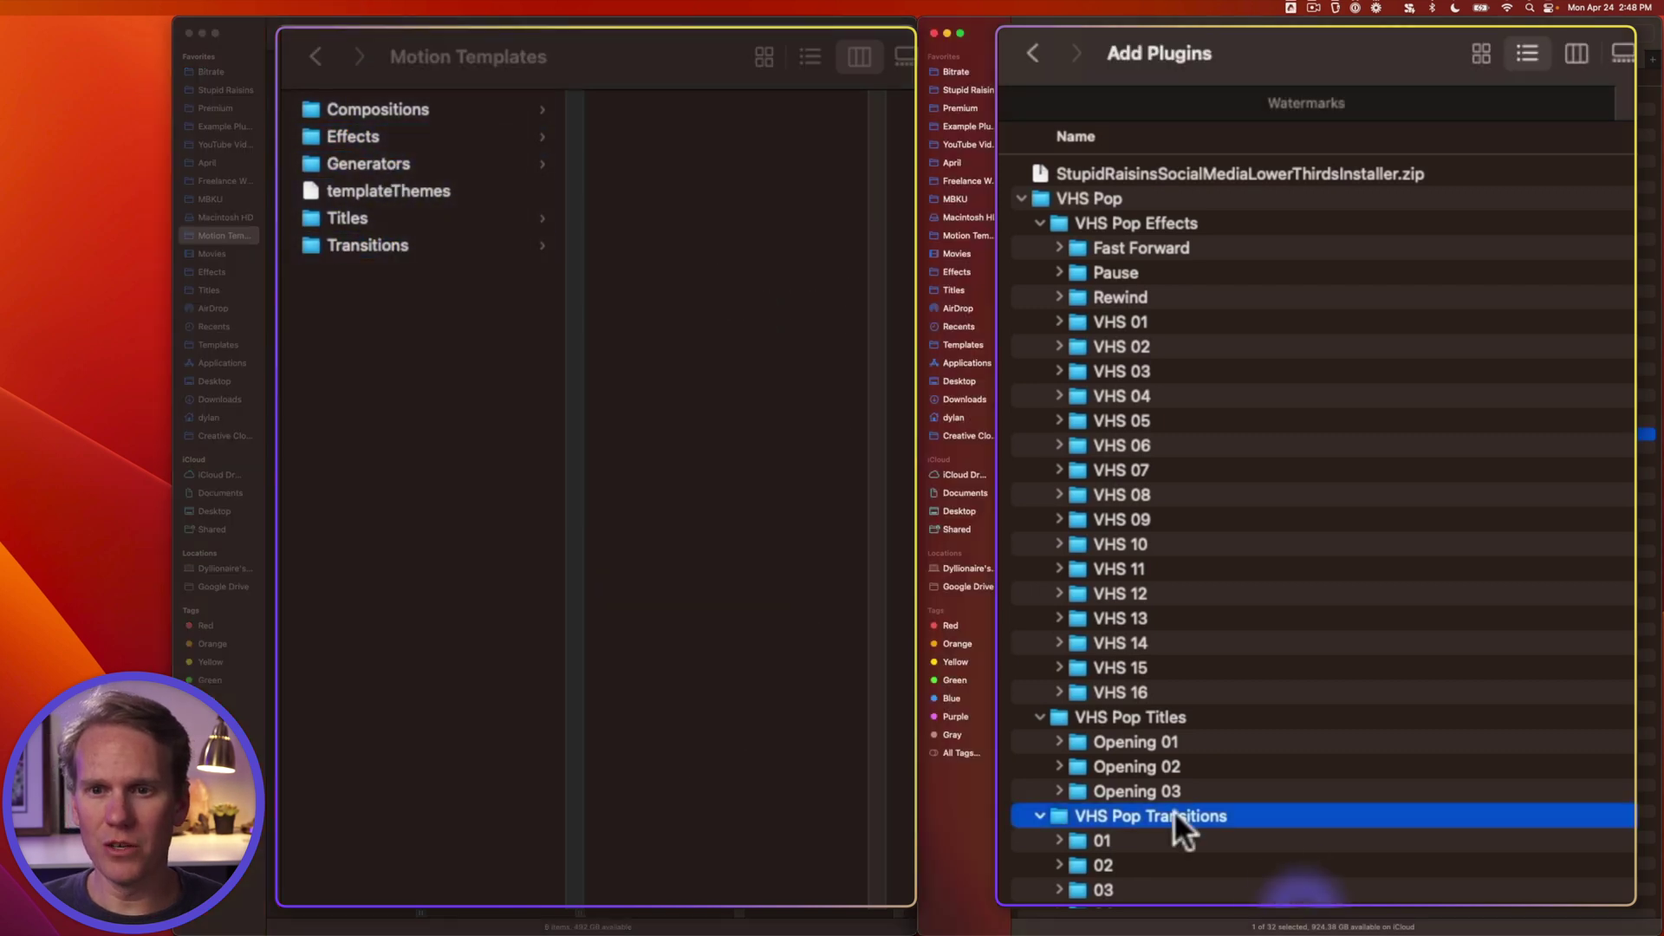
left_click(1040, 815)
left_click(1040, 717)
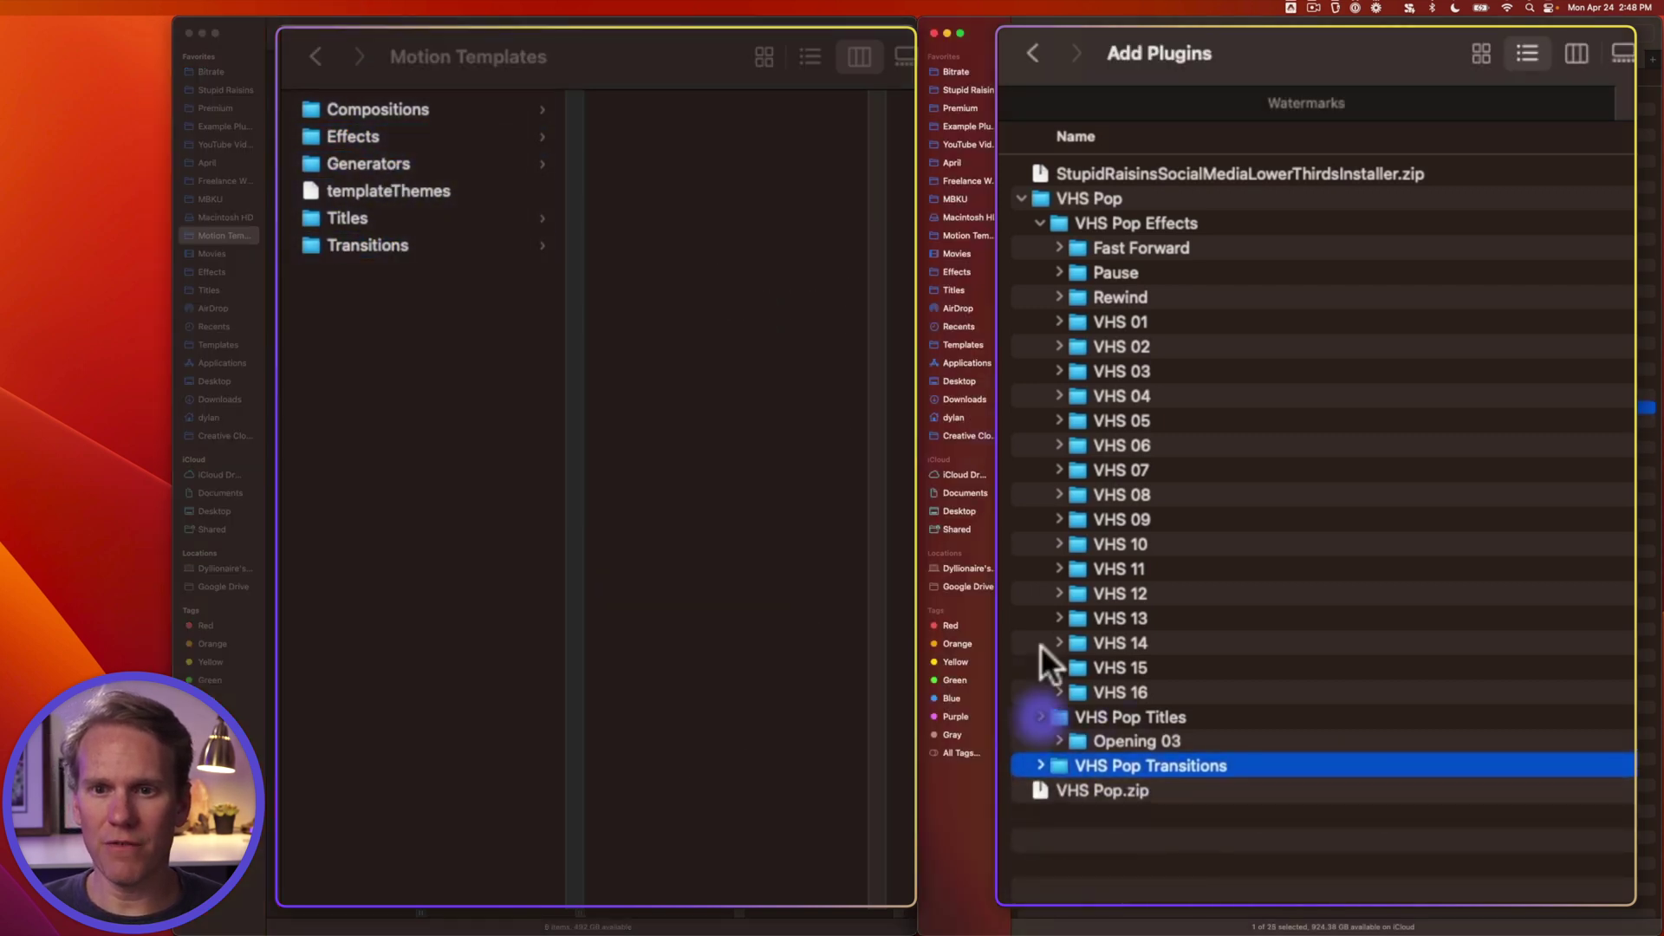
left_click(1039, 223)
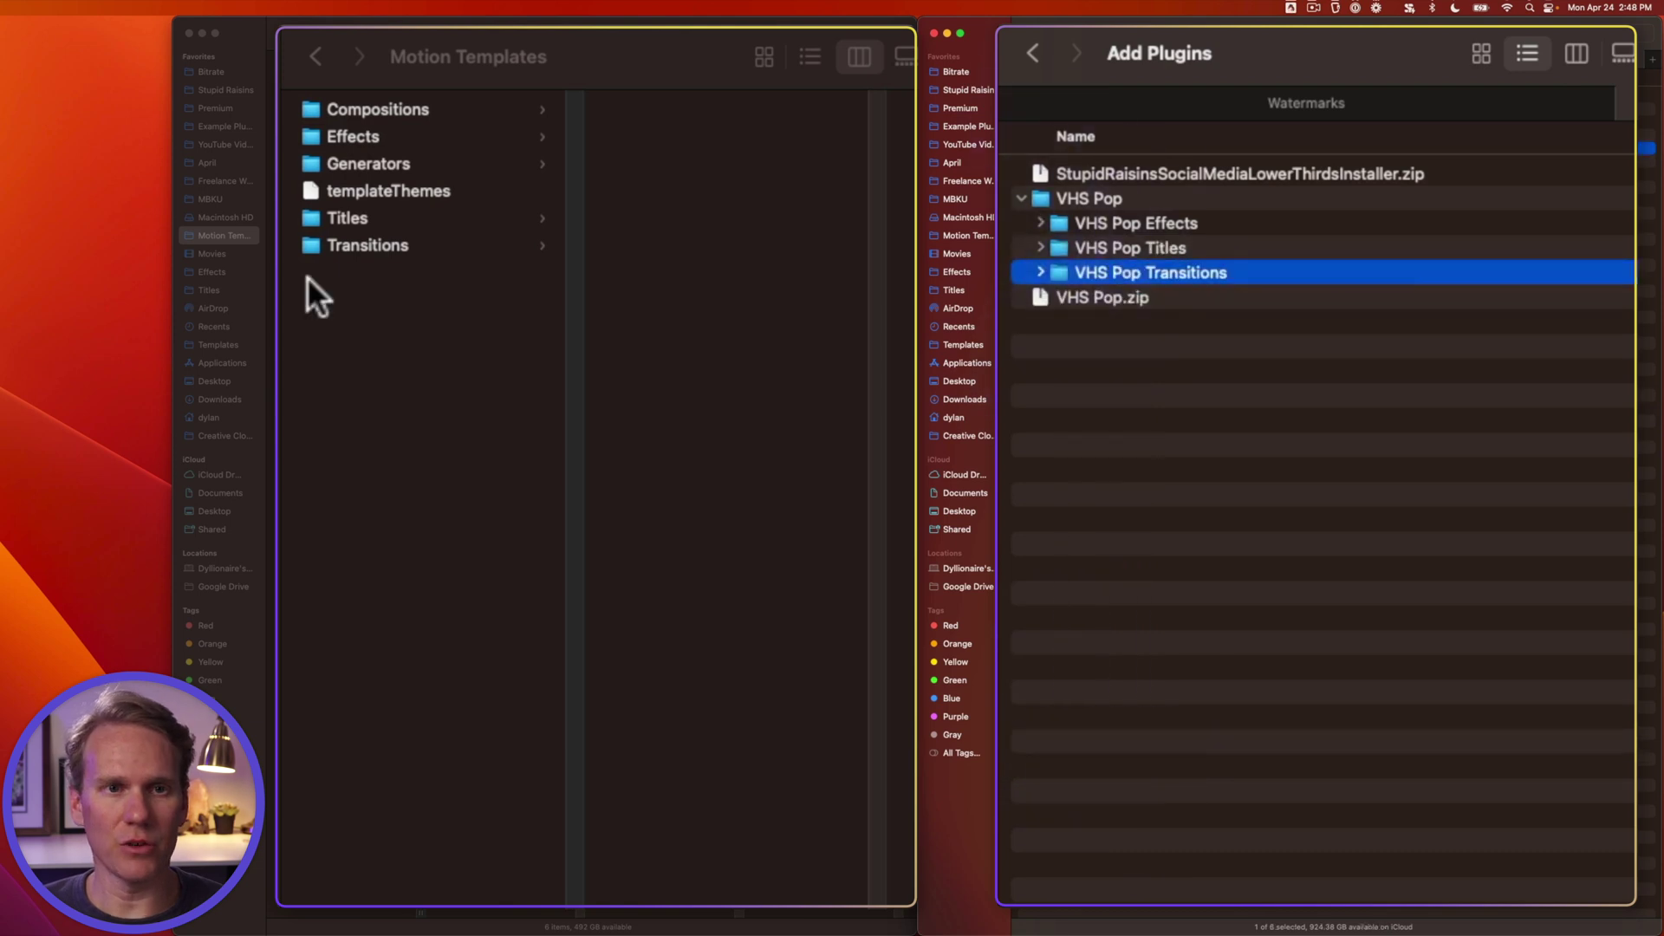
Step: Option-drag a copy of VHS Pop Effects into the Motion Templates Effects folder
left_click(1215, 227)
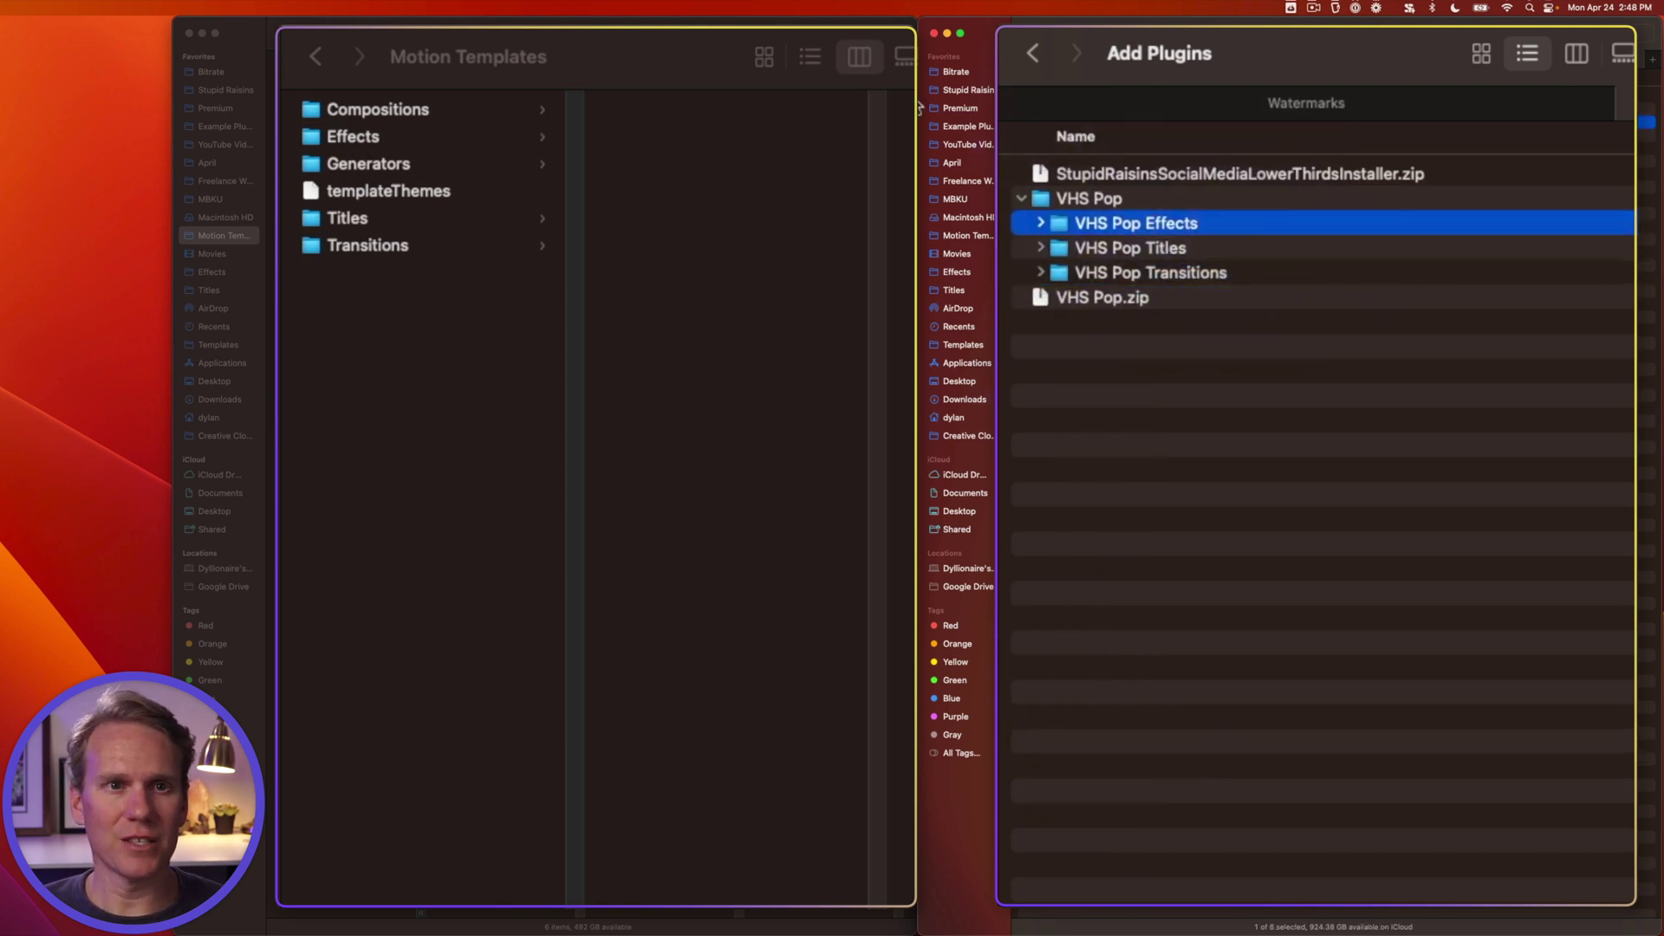
left_click(404, 131)
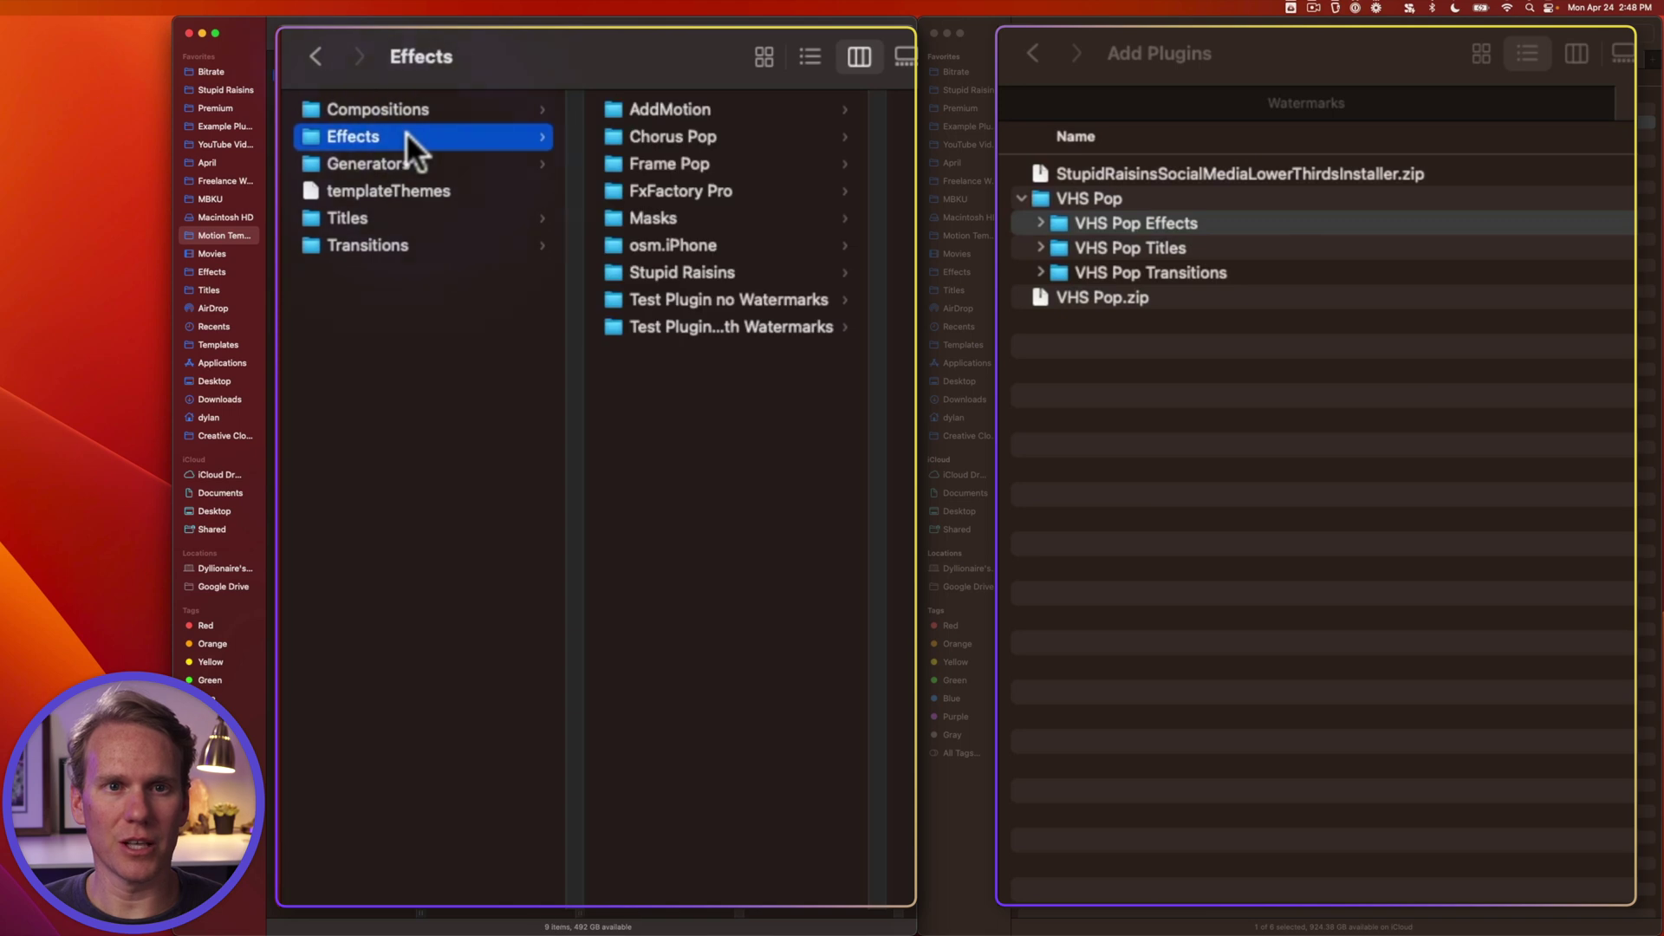
left_click_drag(1069, 220, 749, 422)
key("alt")
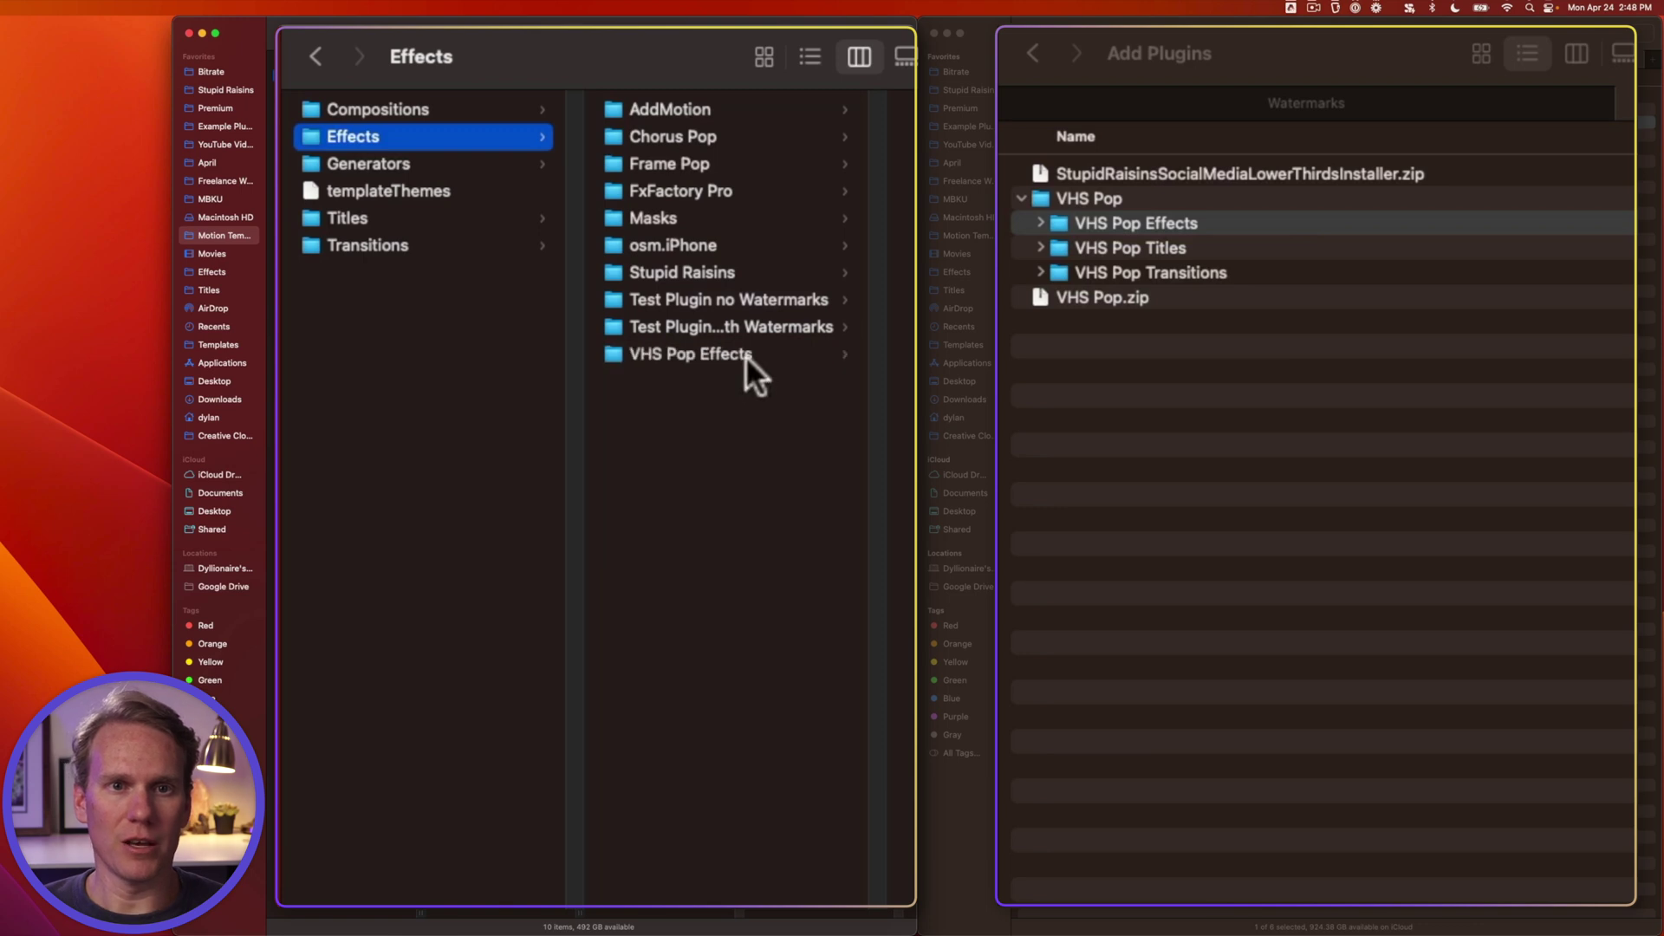
Step: Copy the VHS Pop Titles folder into the Motion Templates Titles folder
left_click(1198, 246)
left_click(406, 216)
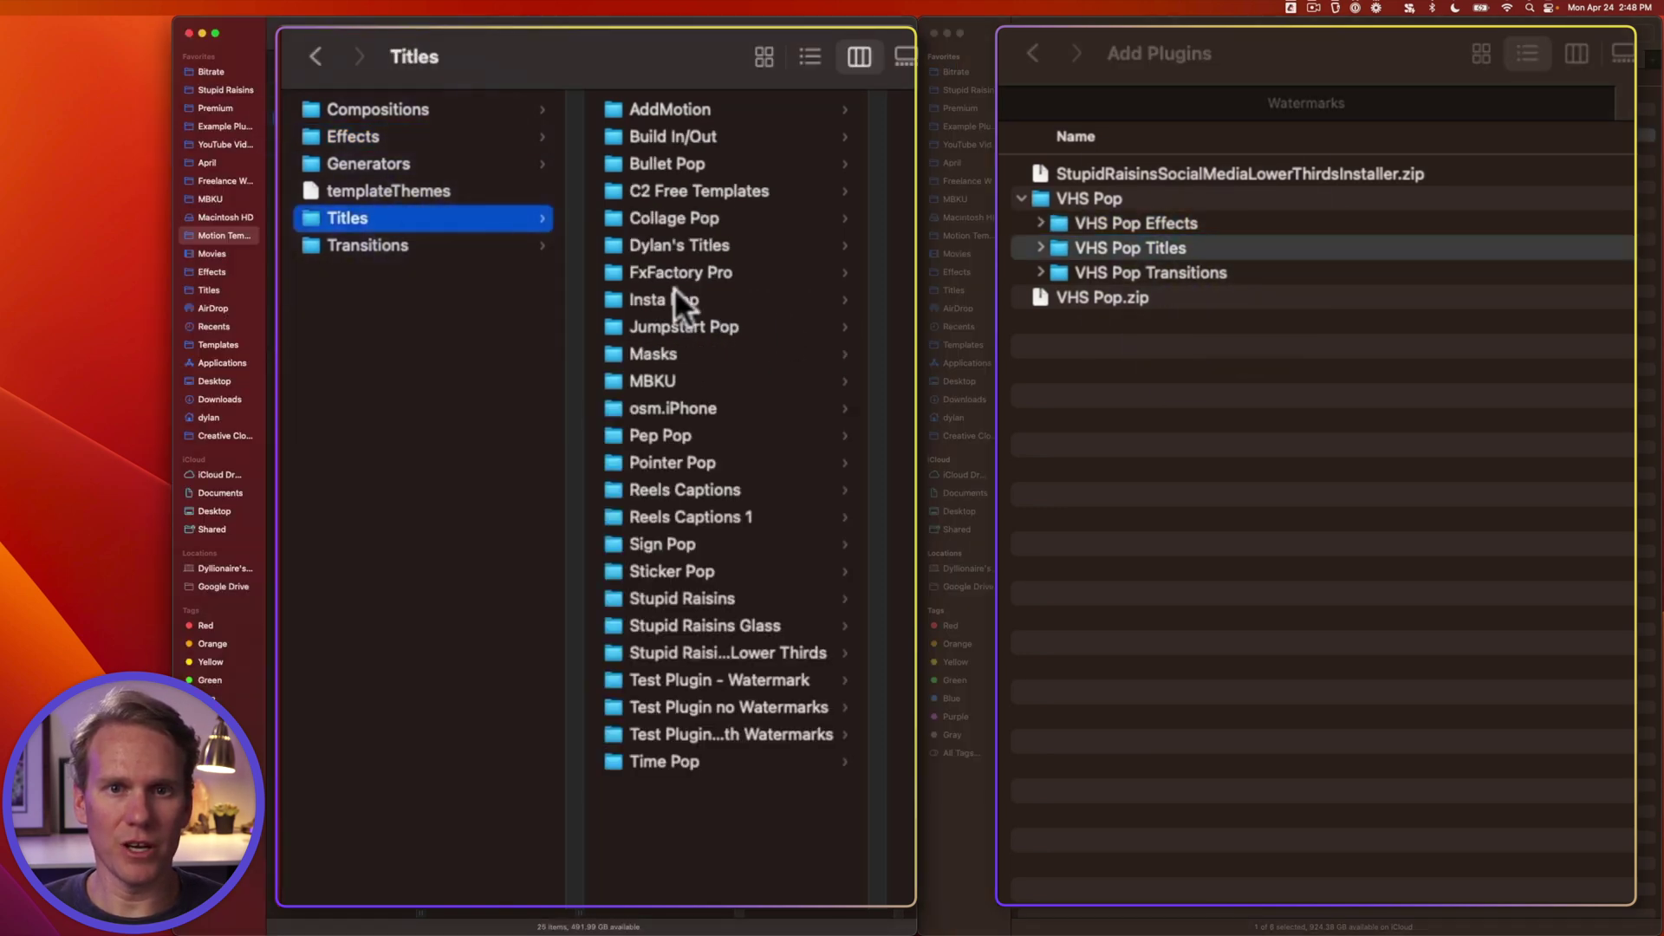
left_click(1199, 245)
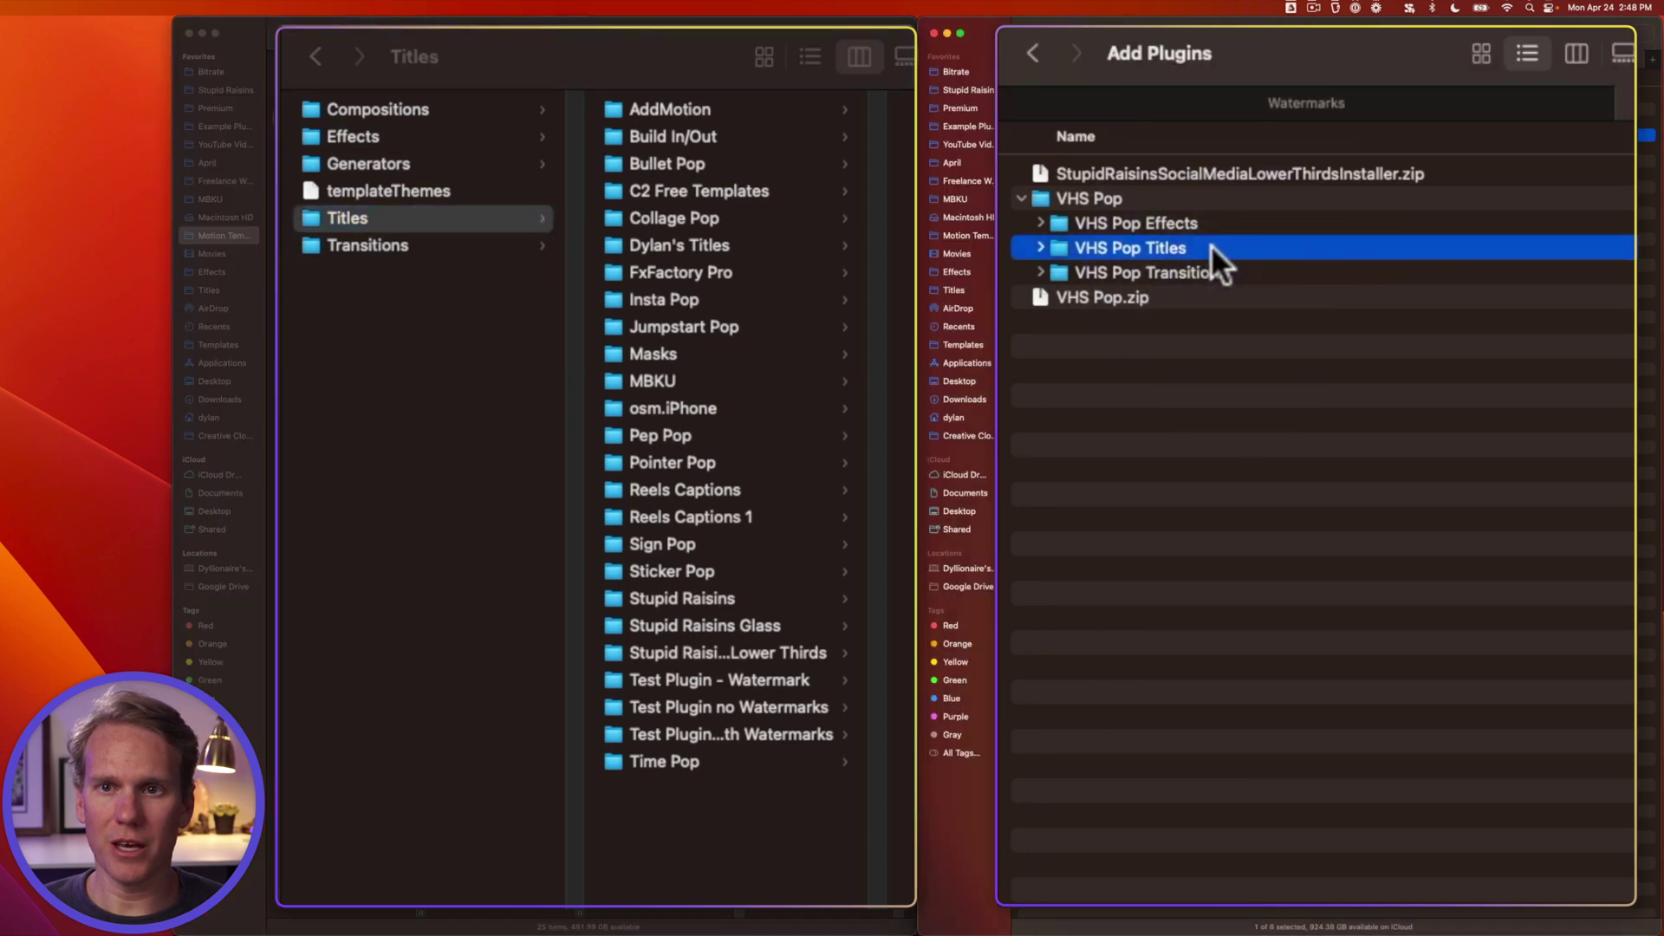
left_click_drag(901, 700, 754, 888)
key("alt")
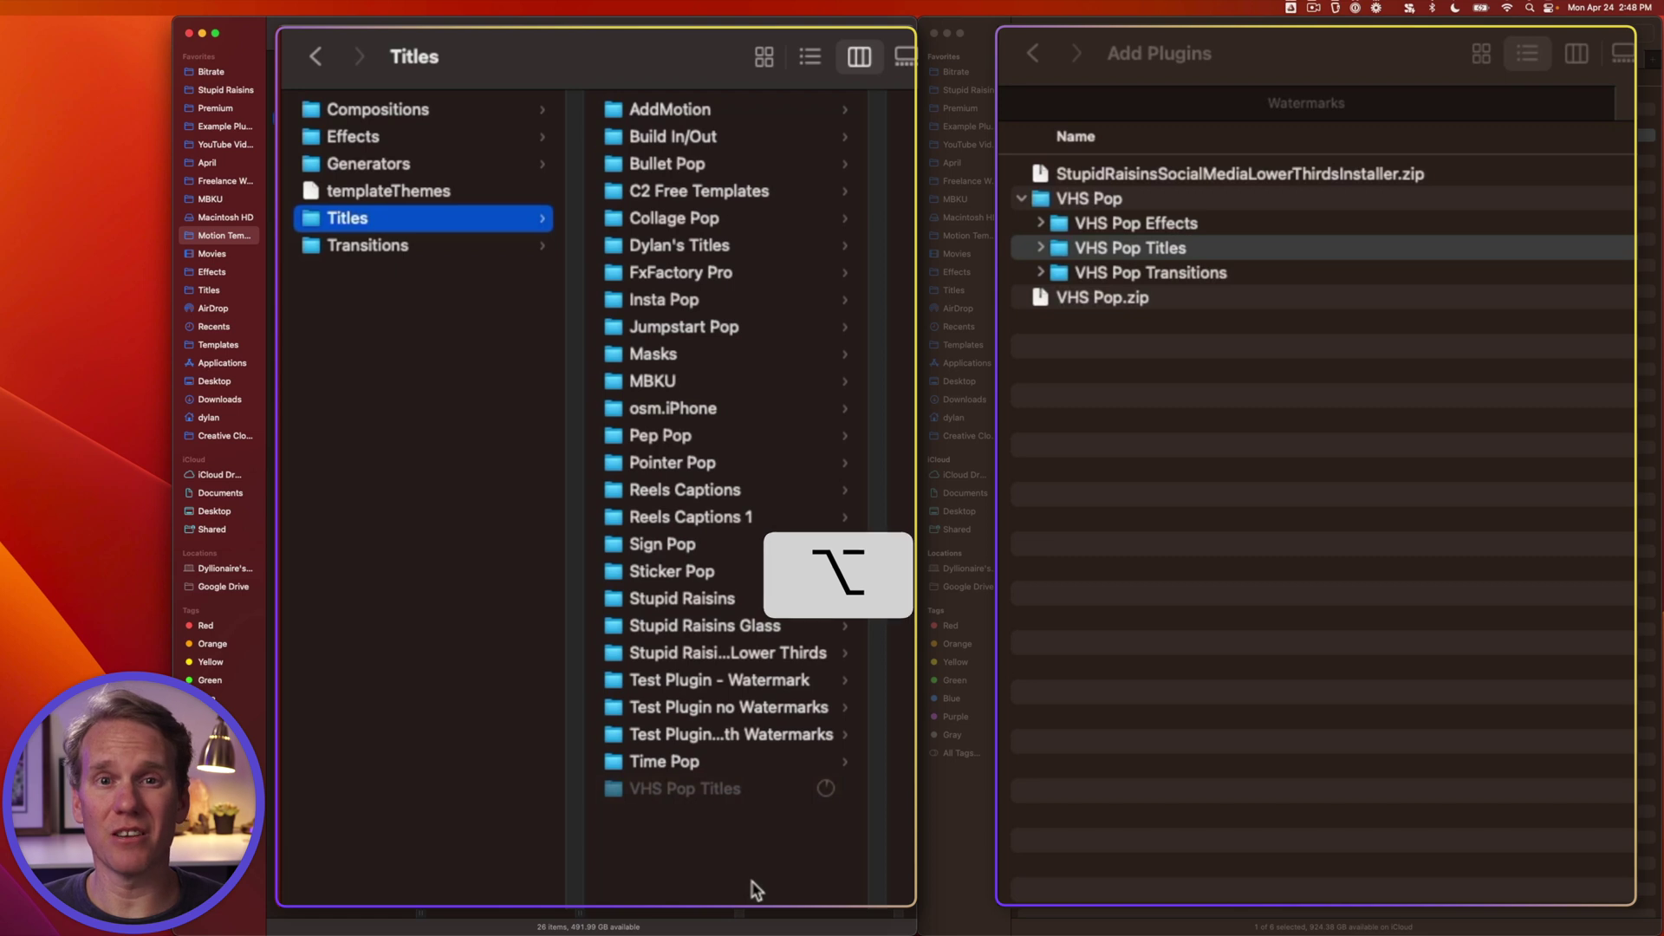
Step: Copy the VHS Pop Transitions folder into the Motion Templates Transitions folder
left_click(1189, 373)
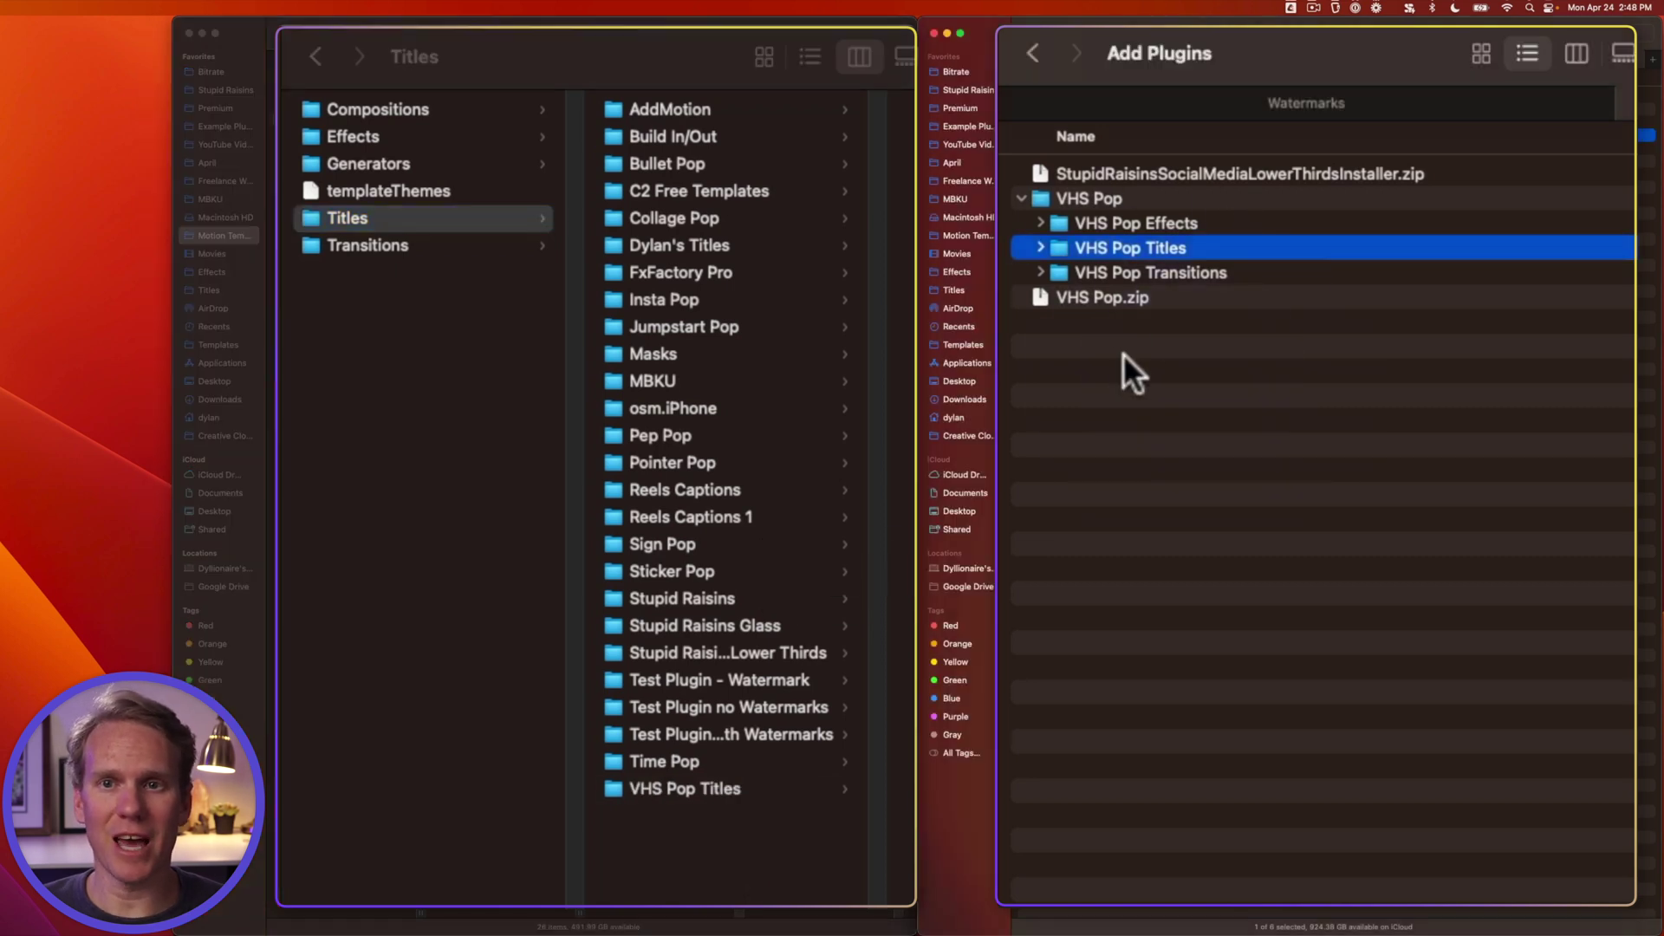
left_click(440, 316)
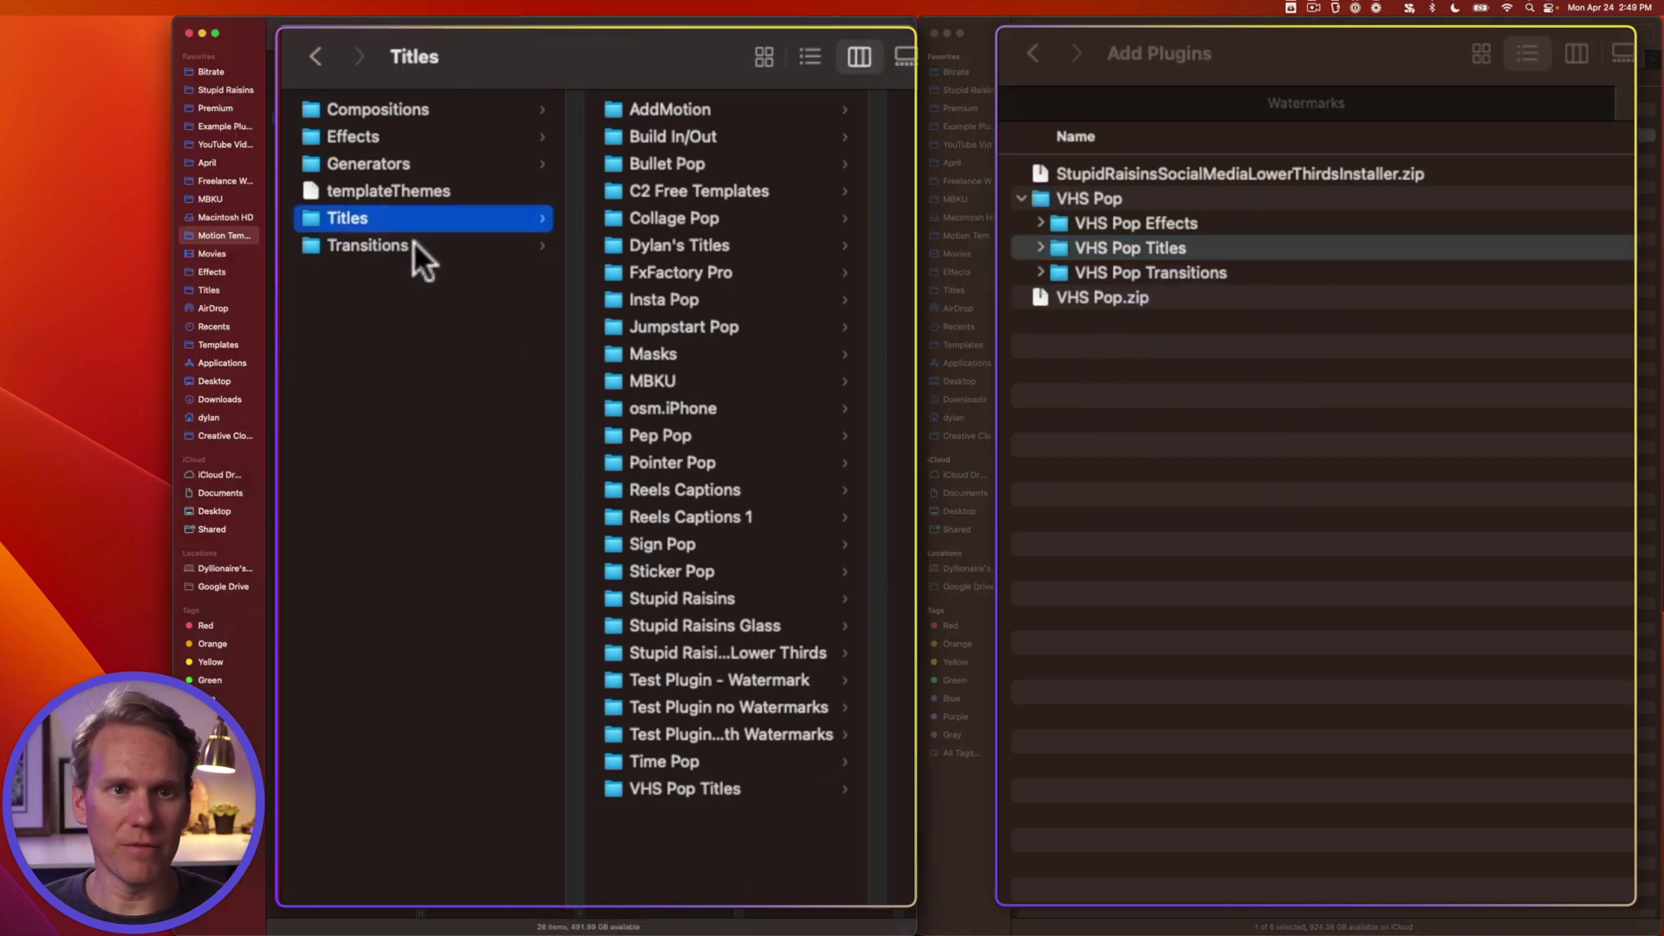
left_click(413, 243)
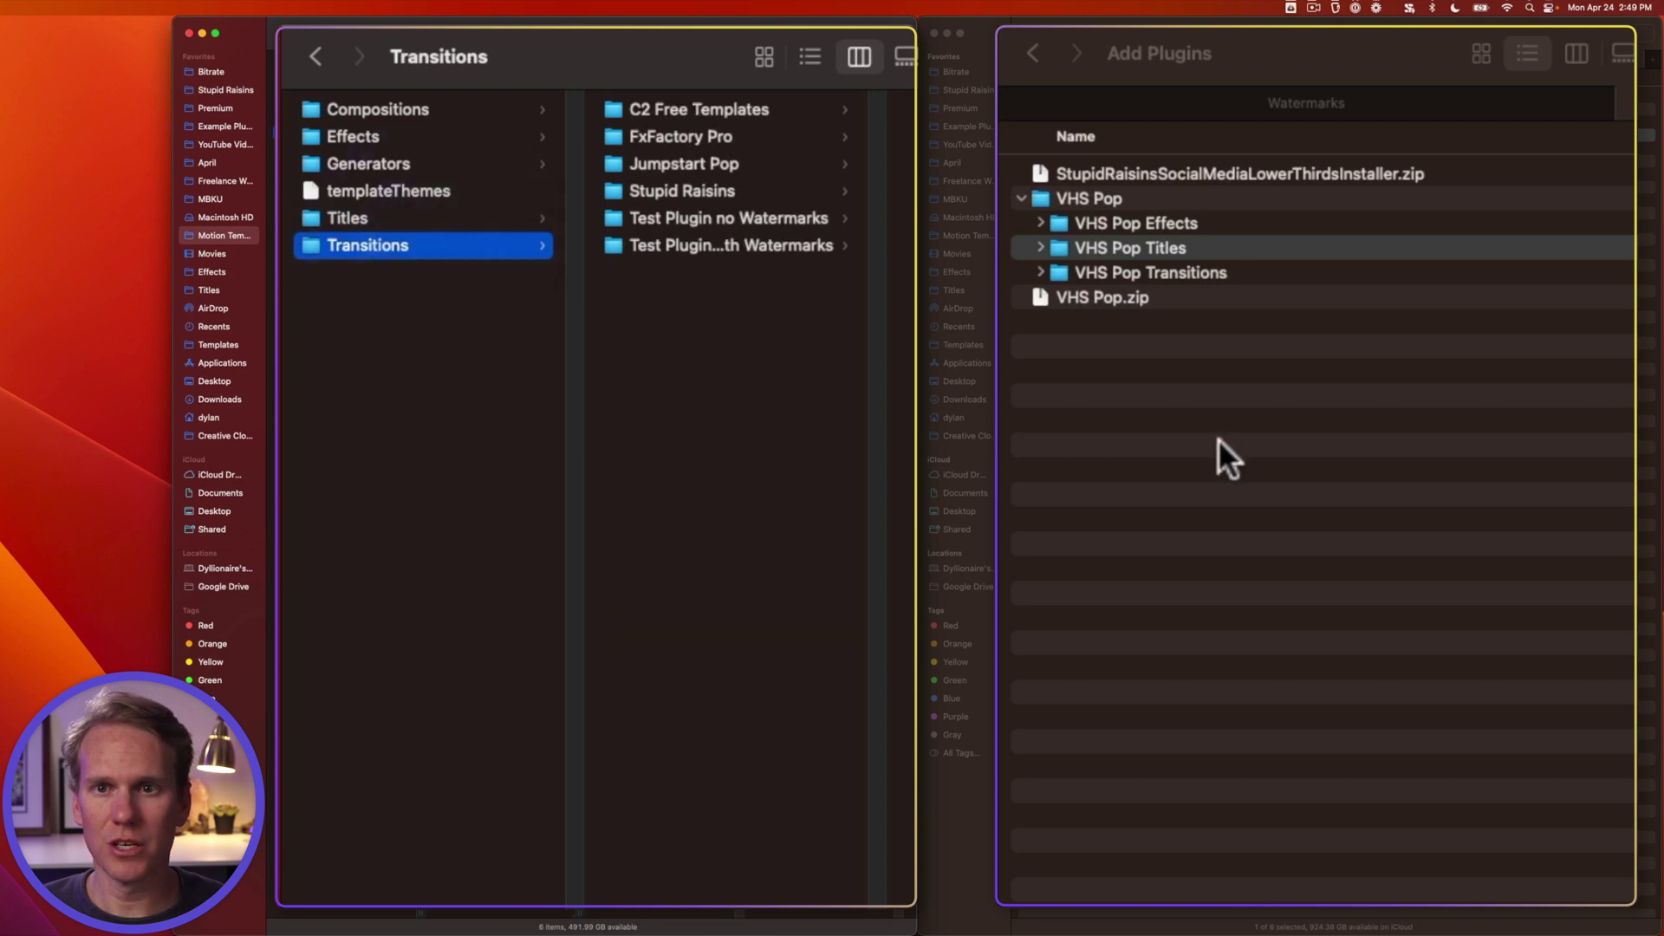
left_click_drag(1194, 276, 742, 449)
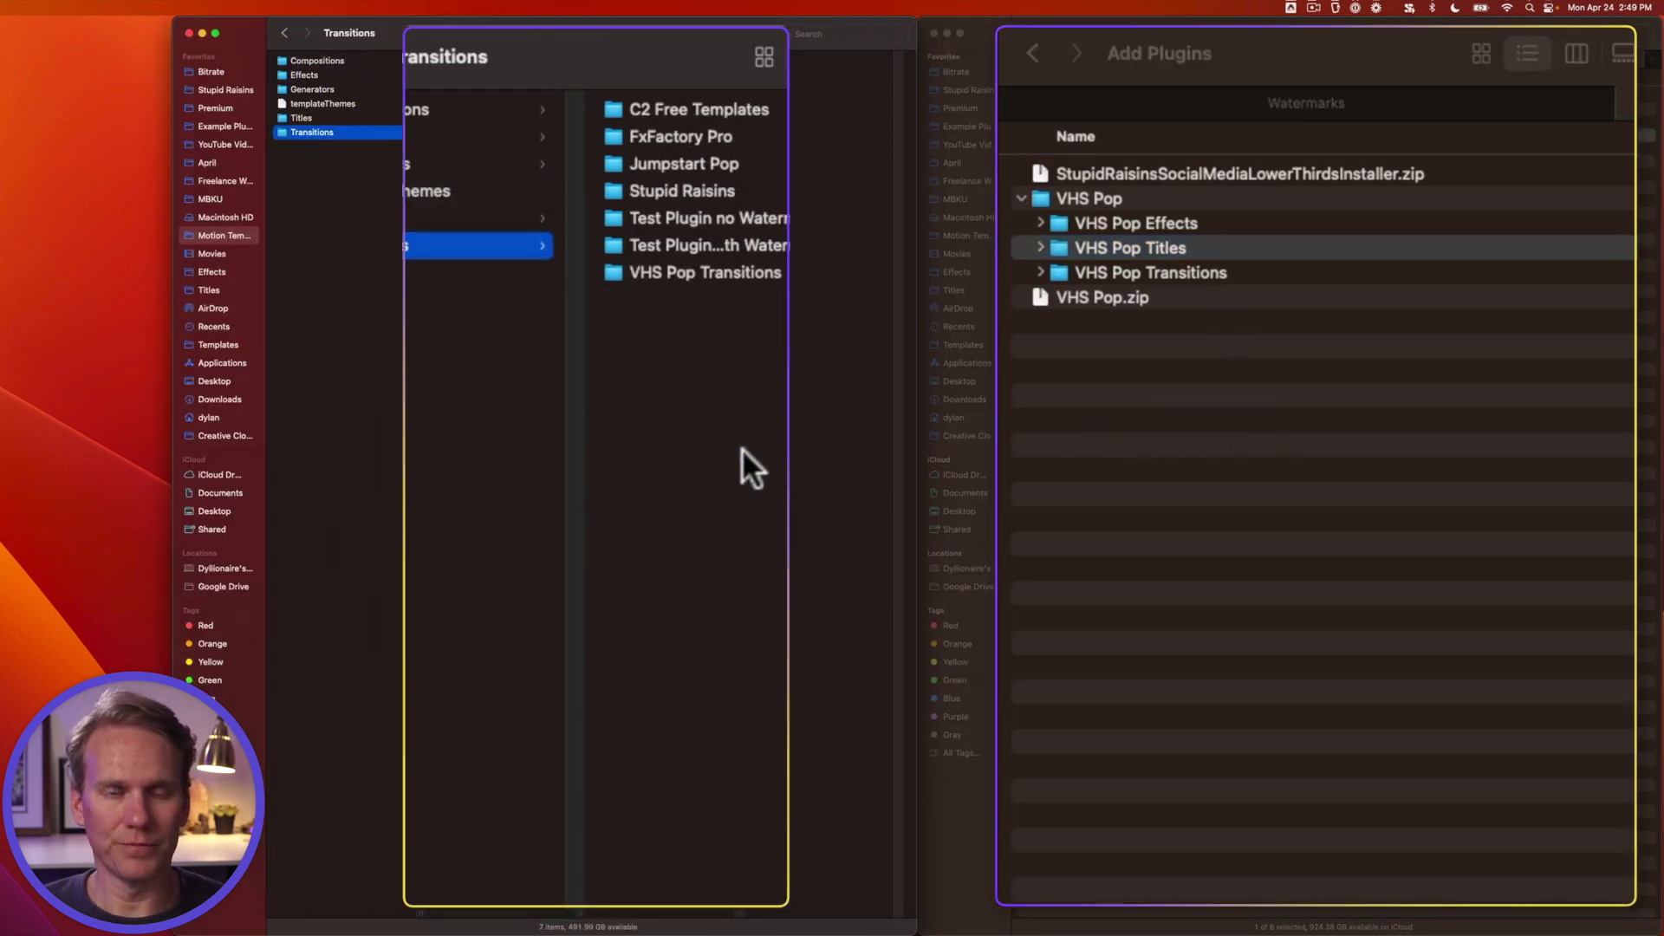
key("super+space")
Step: Launch Final Cut Pro via Spotlight and show the VHS Pop Titles category in the titles browser
type("final")
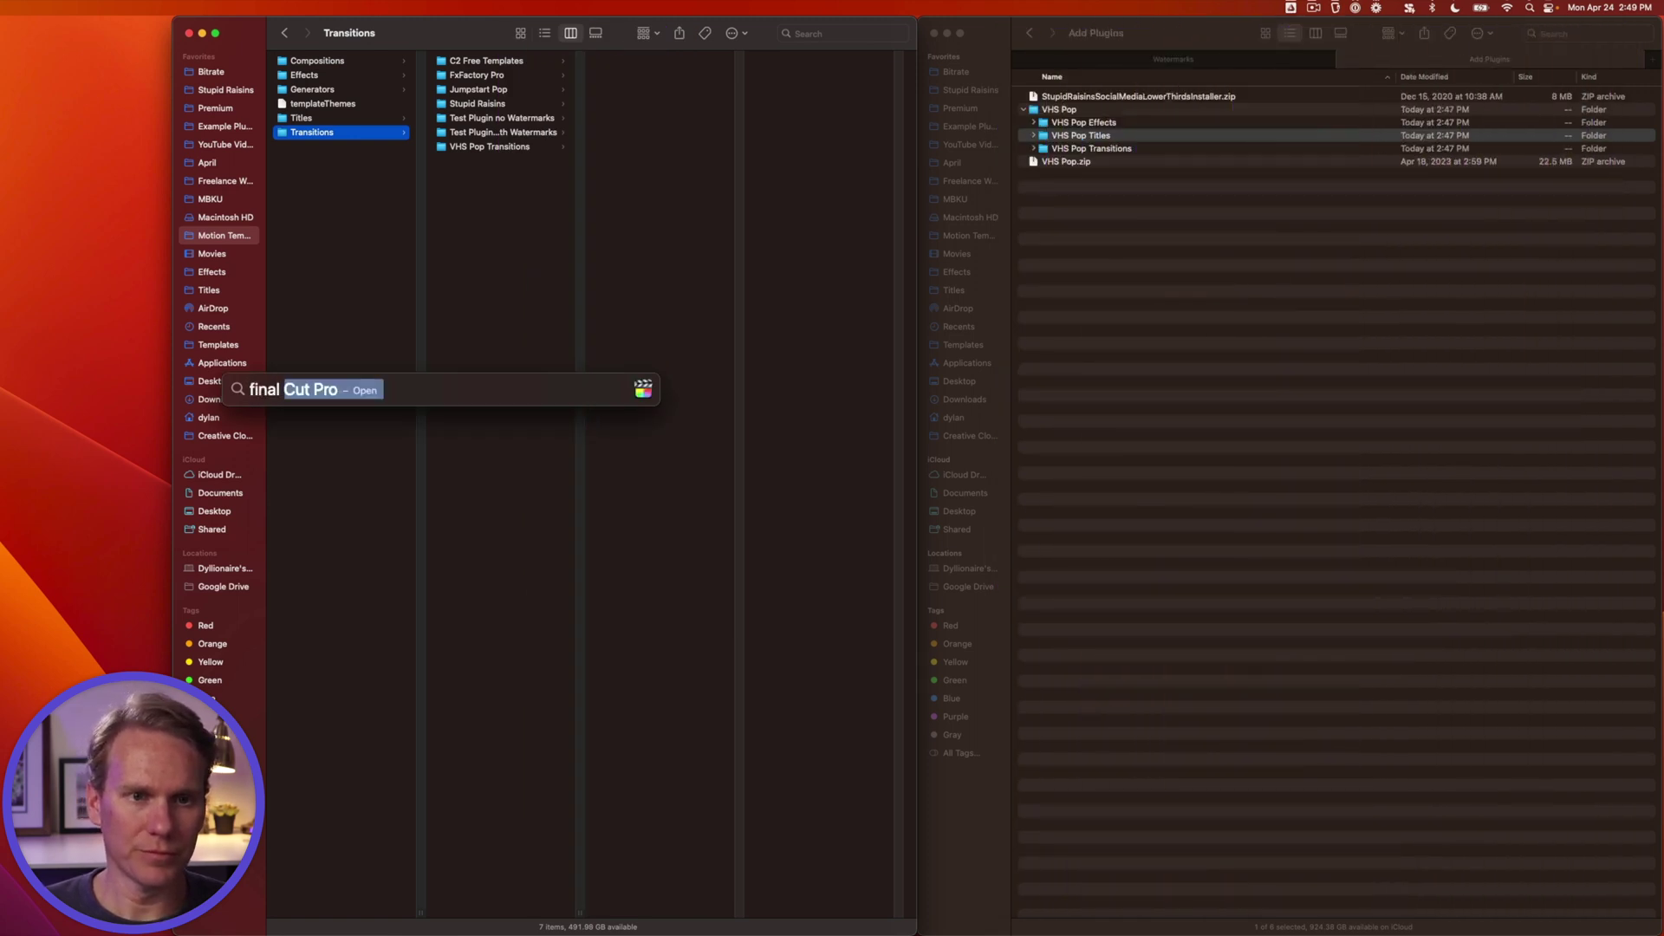
key("Return")
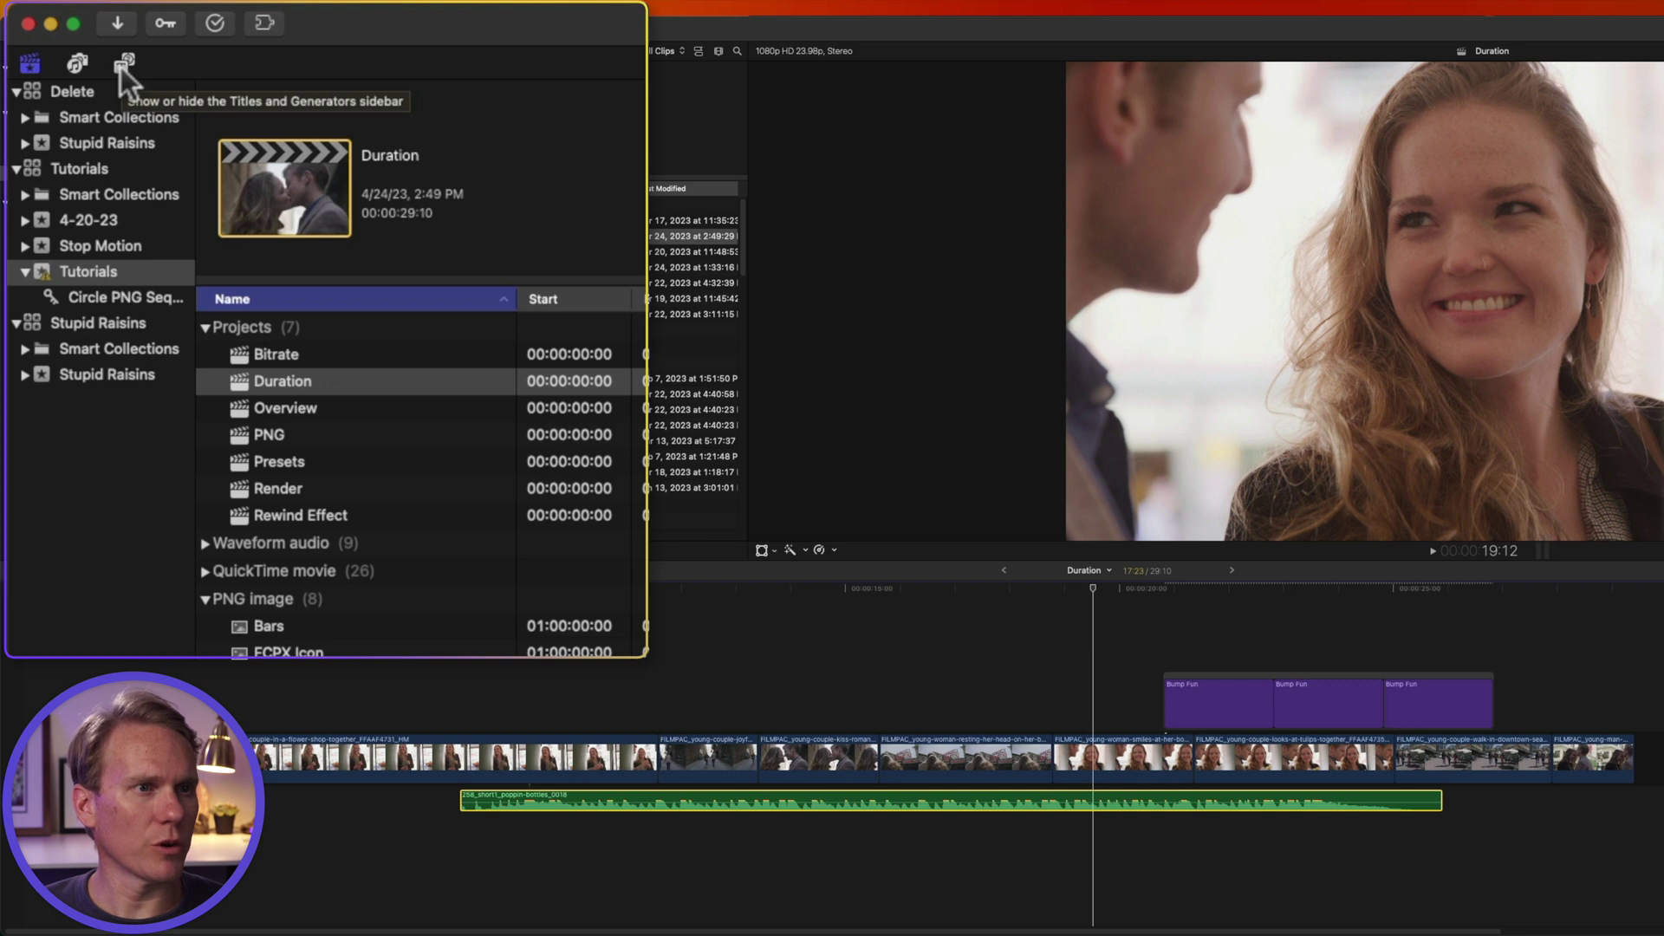
left_click(122, 65)
scroll(102, 272, "down", 3)
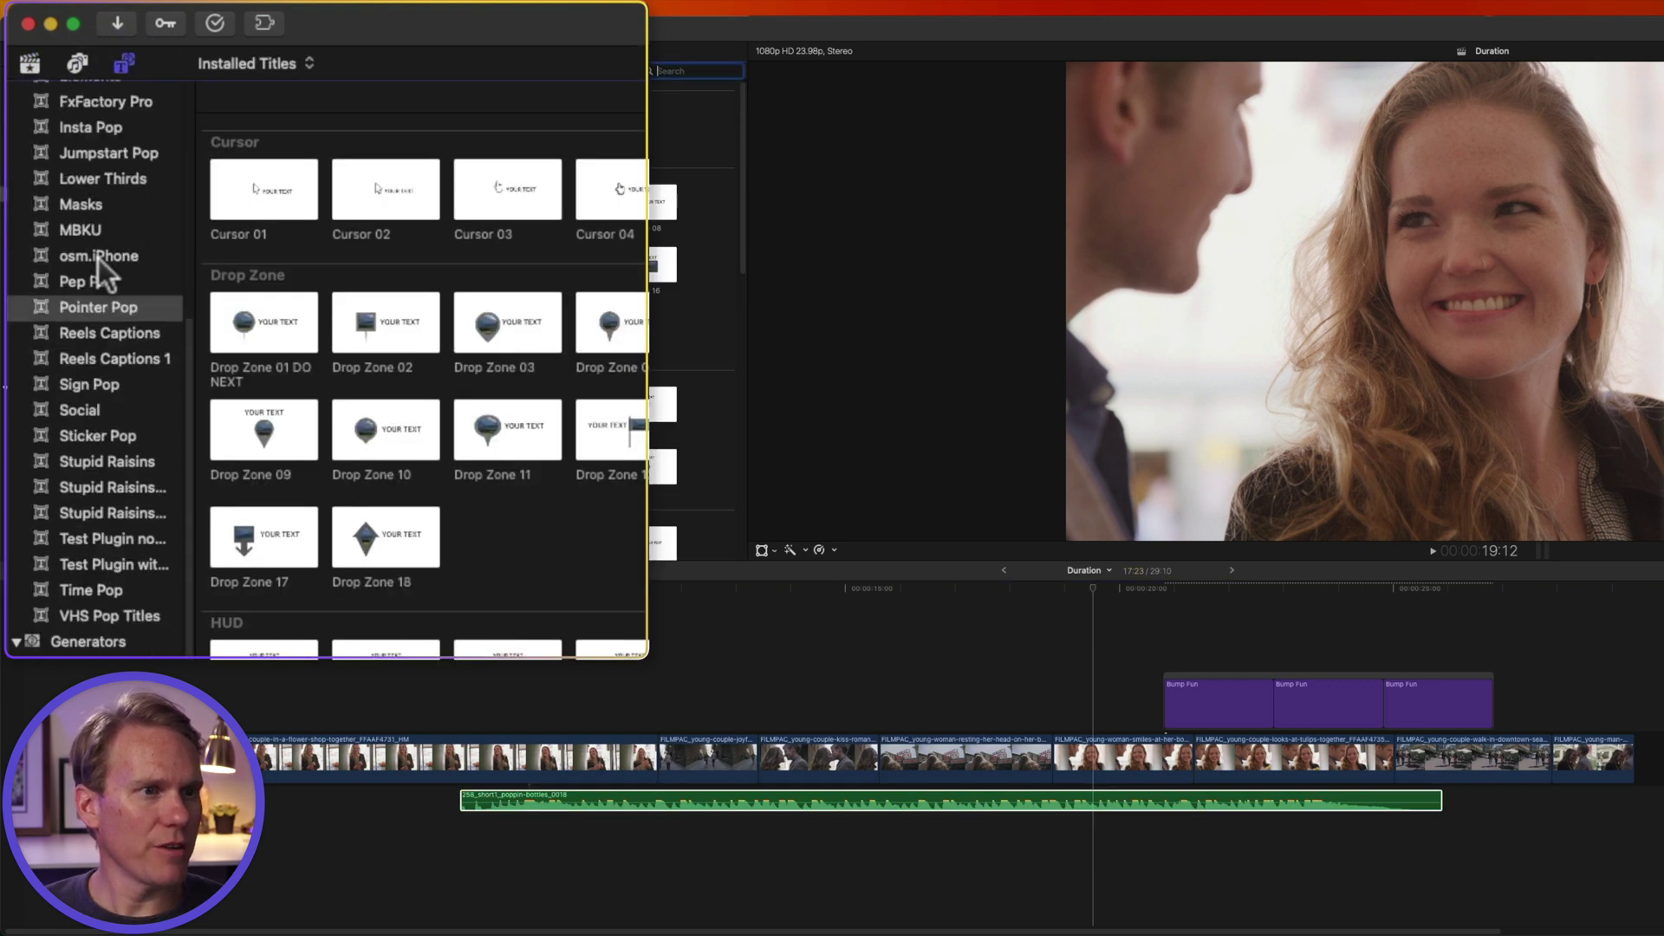
left_click(116, 615)
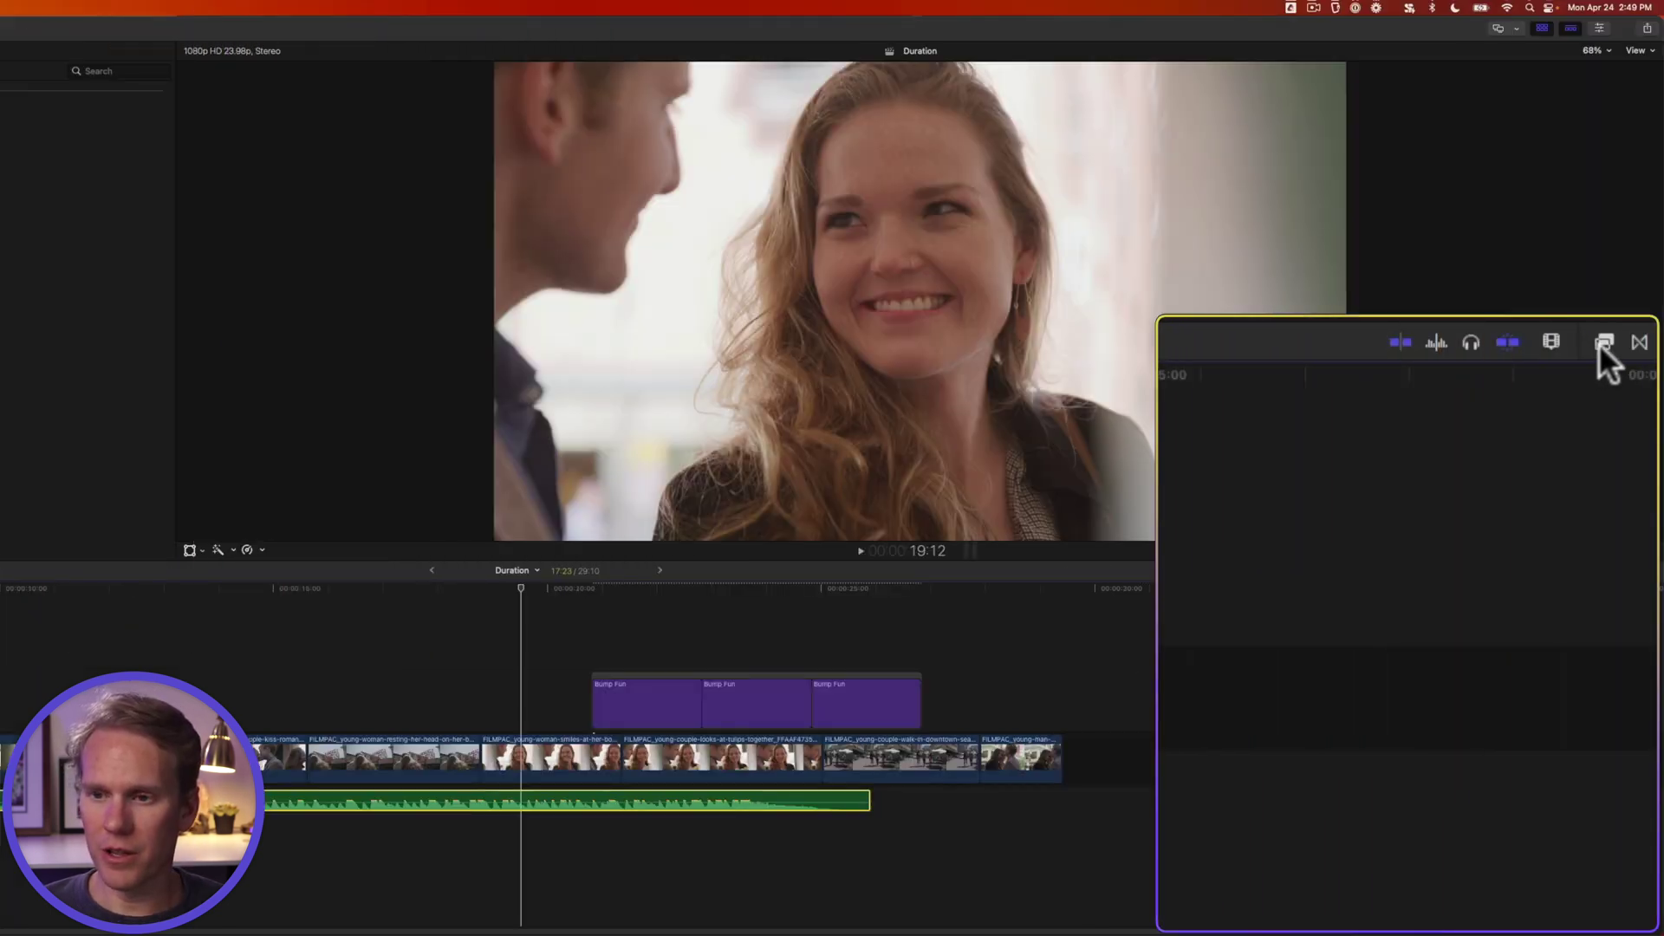
Step: Apply a VHS Pop effect to the young-woman clip and preview it
left_click(1635, 571)
scroll(1257, 646, "down", 6)
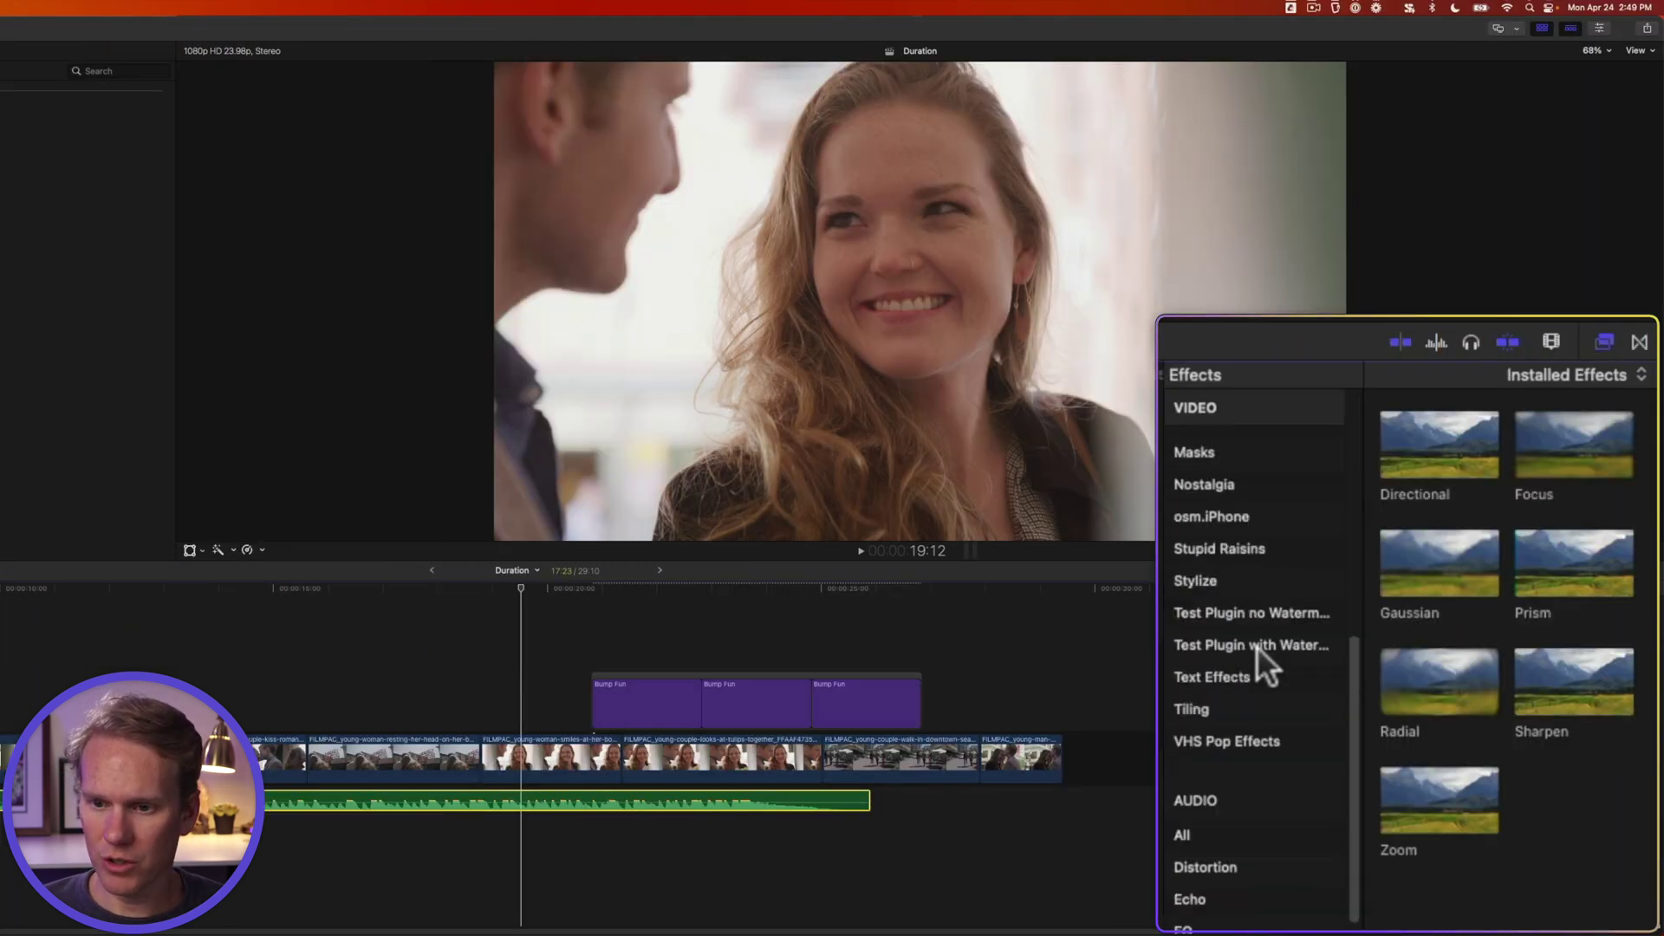
left_click(1218, 738)
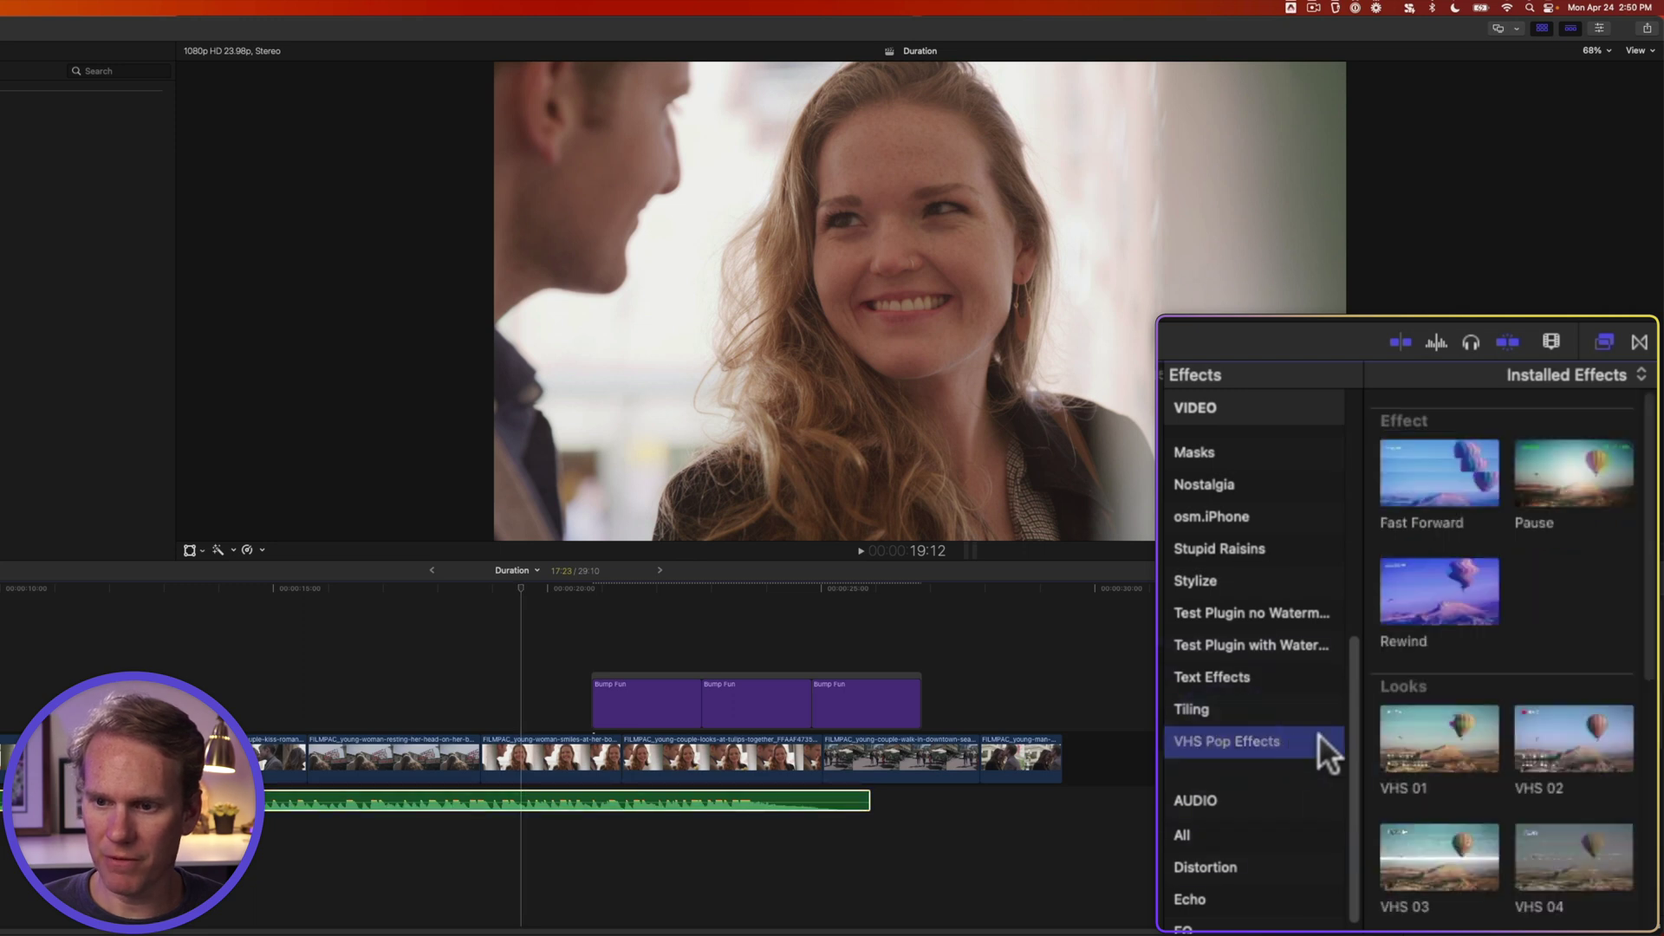
scroll(1517, 683, "down", 2)
scroll(1516, 683, "down", 3)
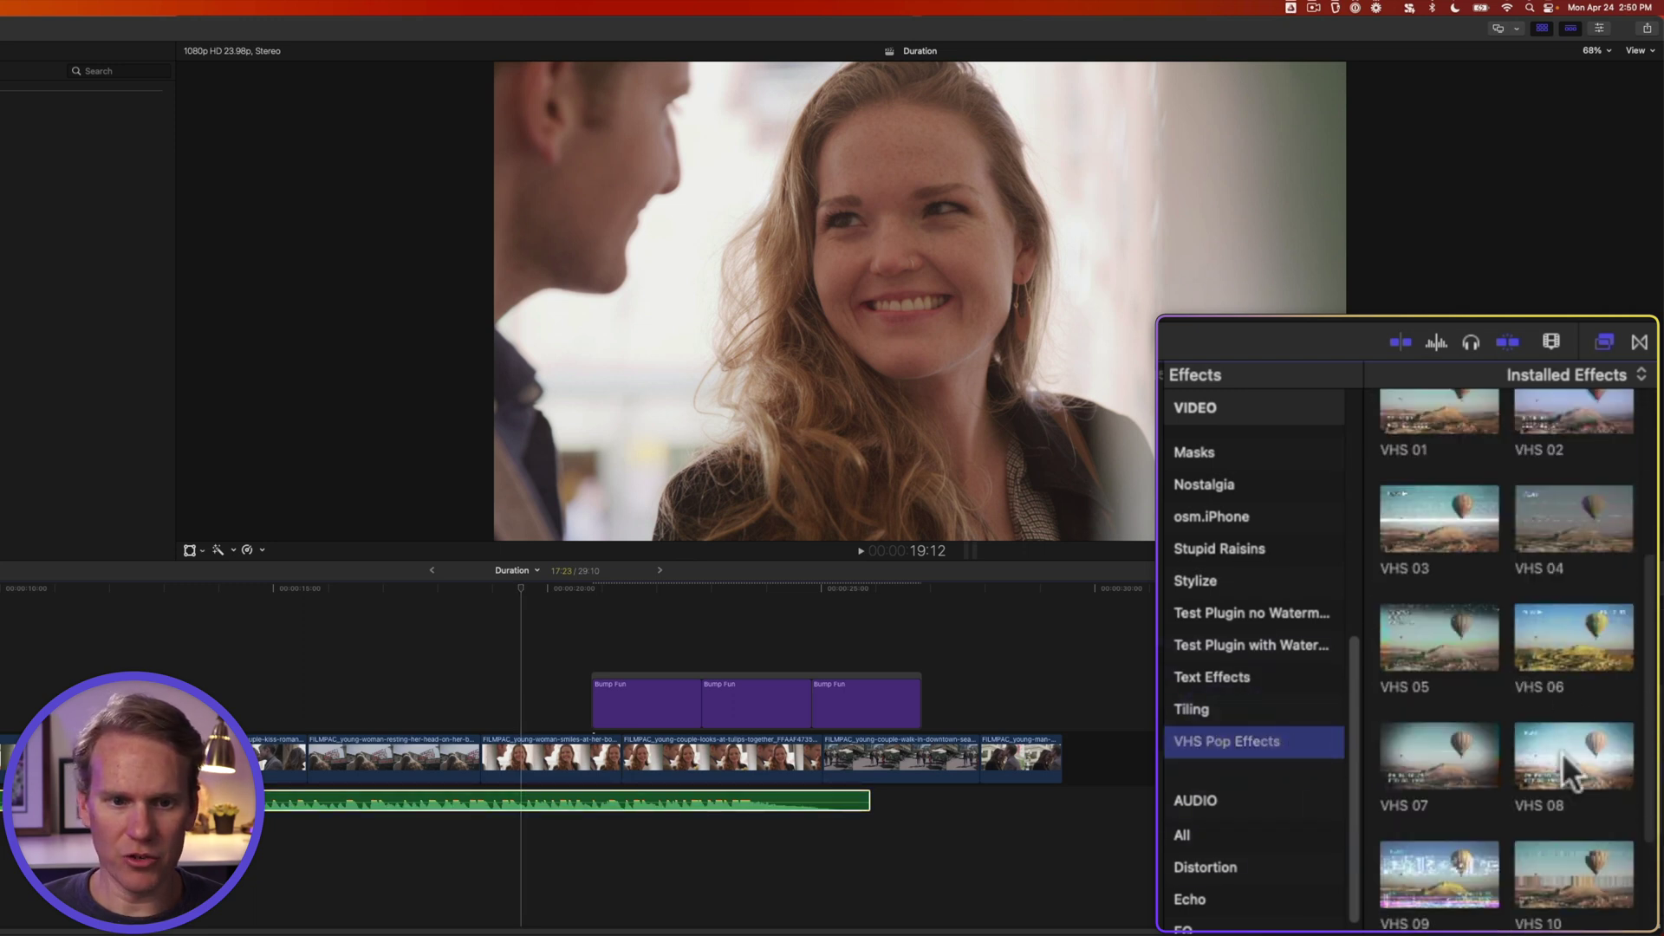
left_click_drag(1551, 727, 386, 764)
key("space")
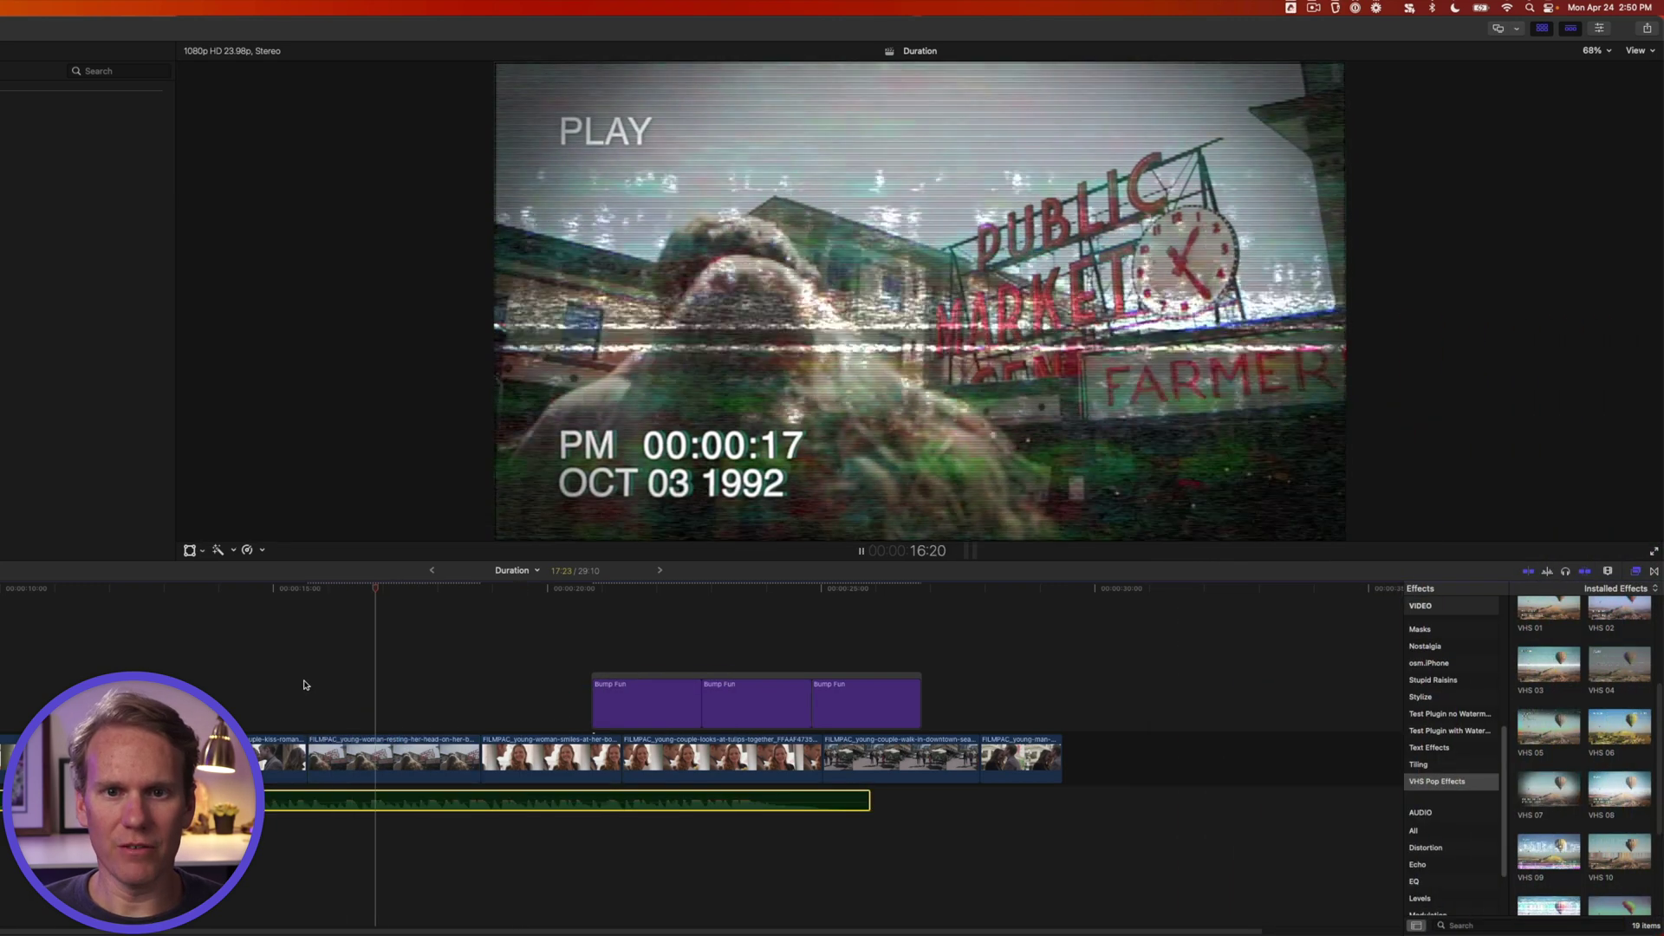
left_click(304, 685)
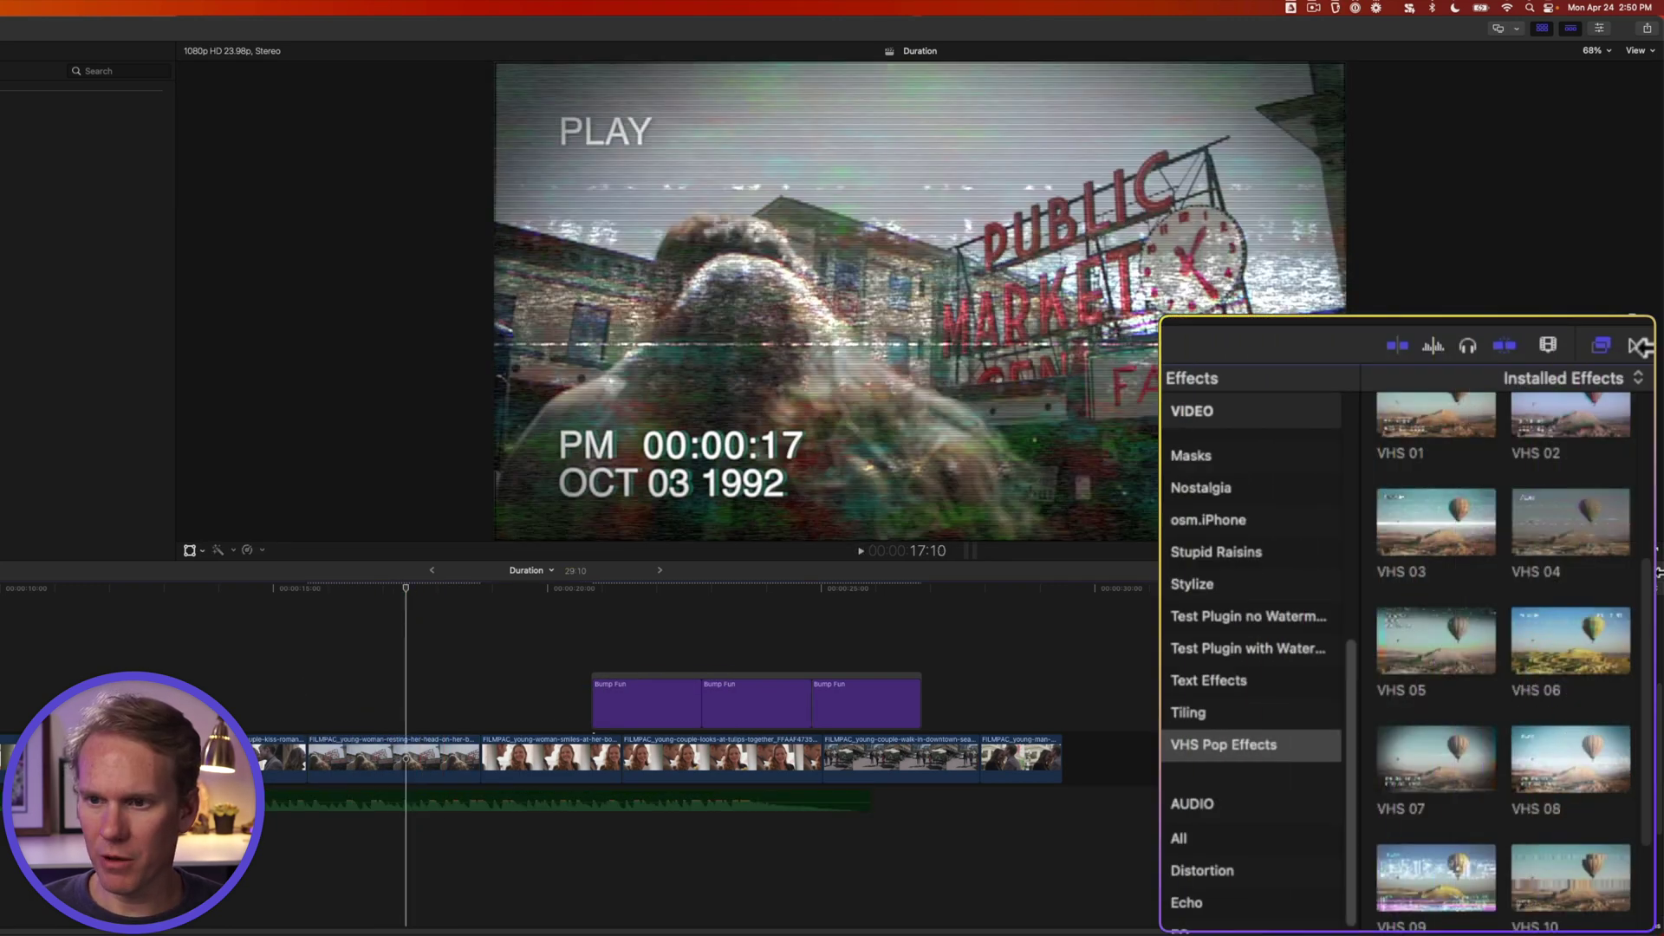
Step: Add VHS Pop transition 02 between two timeline clips
left_click(1636, 346)
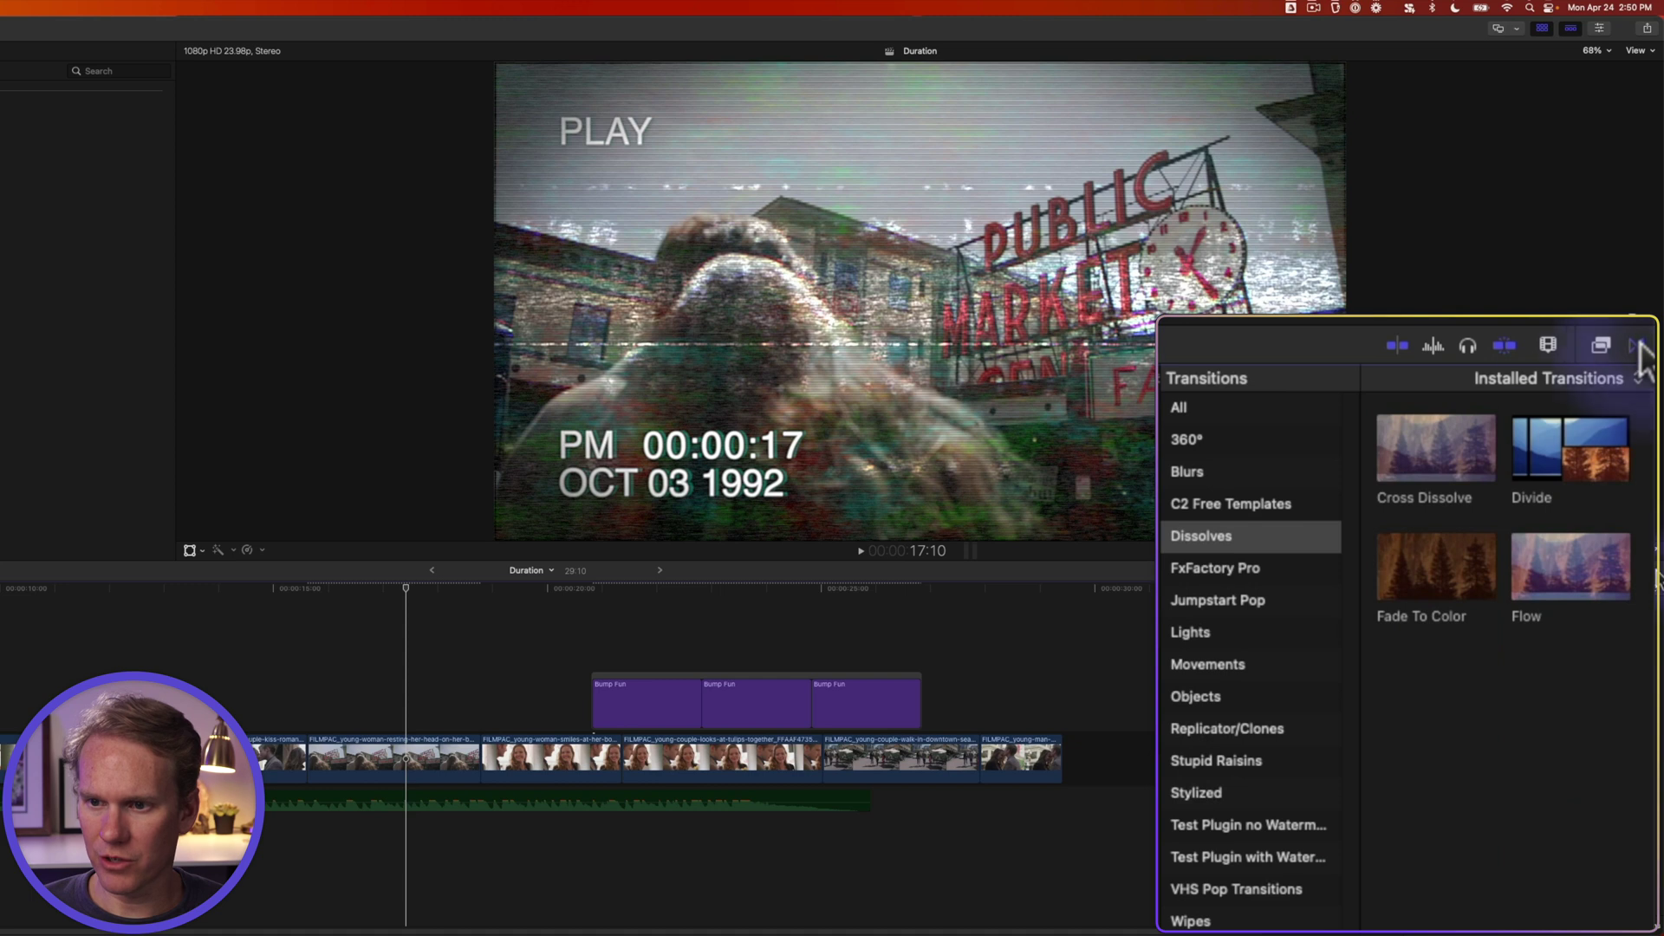
left_click(1230, 891)
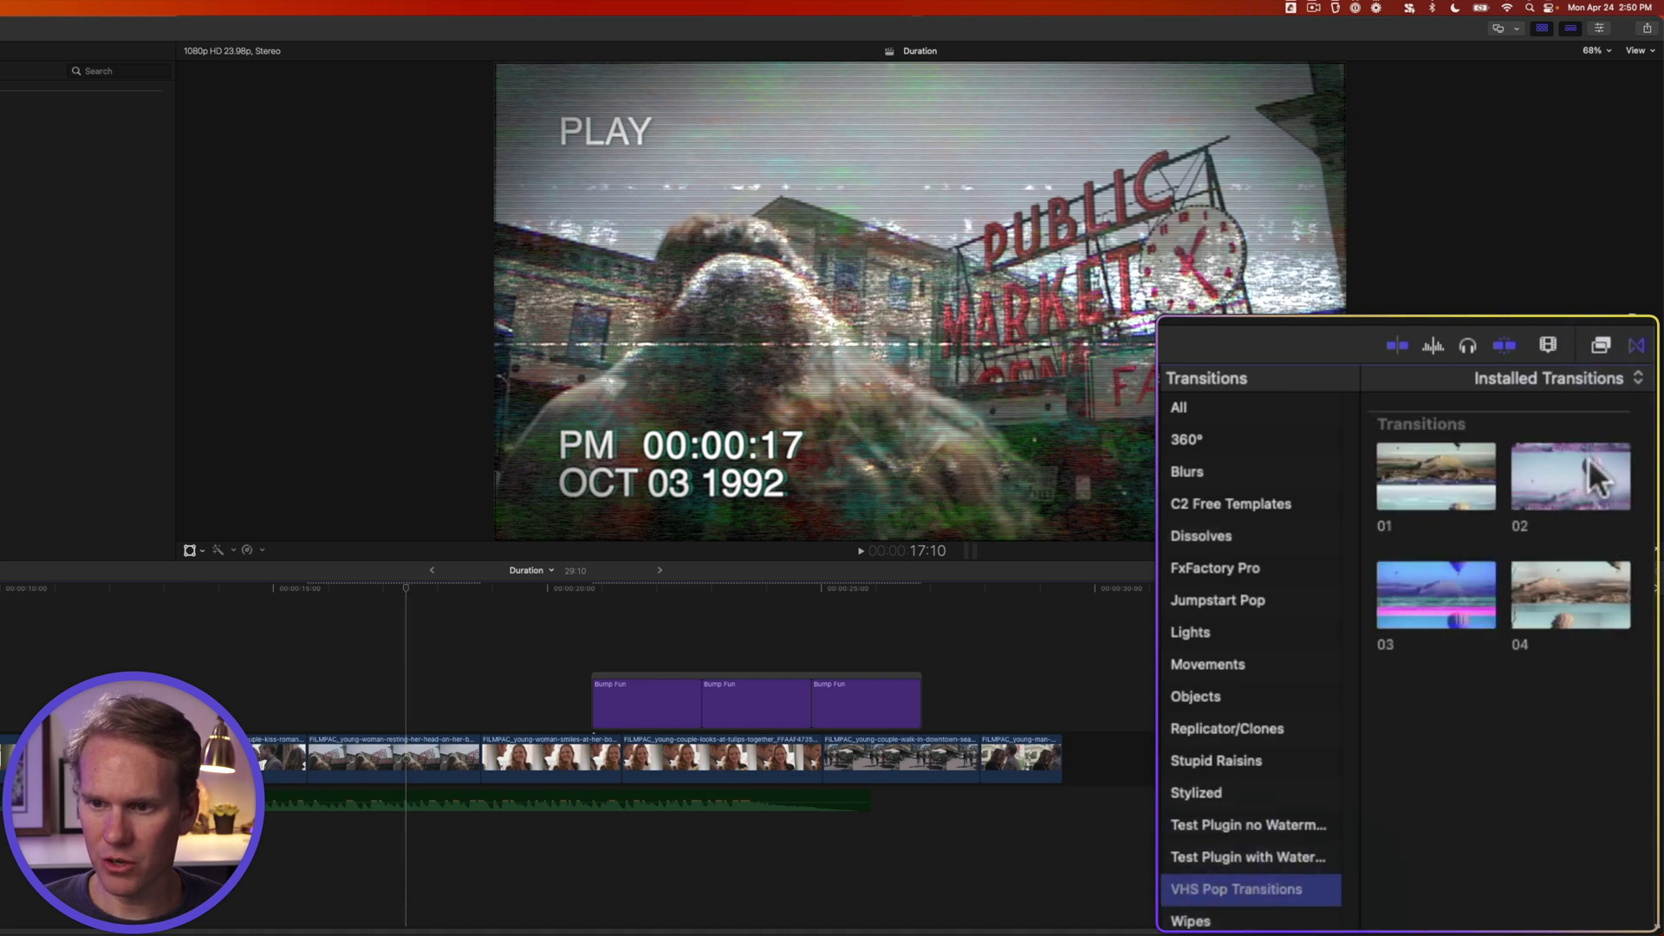
left_click_drag(1586, 466, 822, 755)
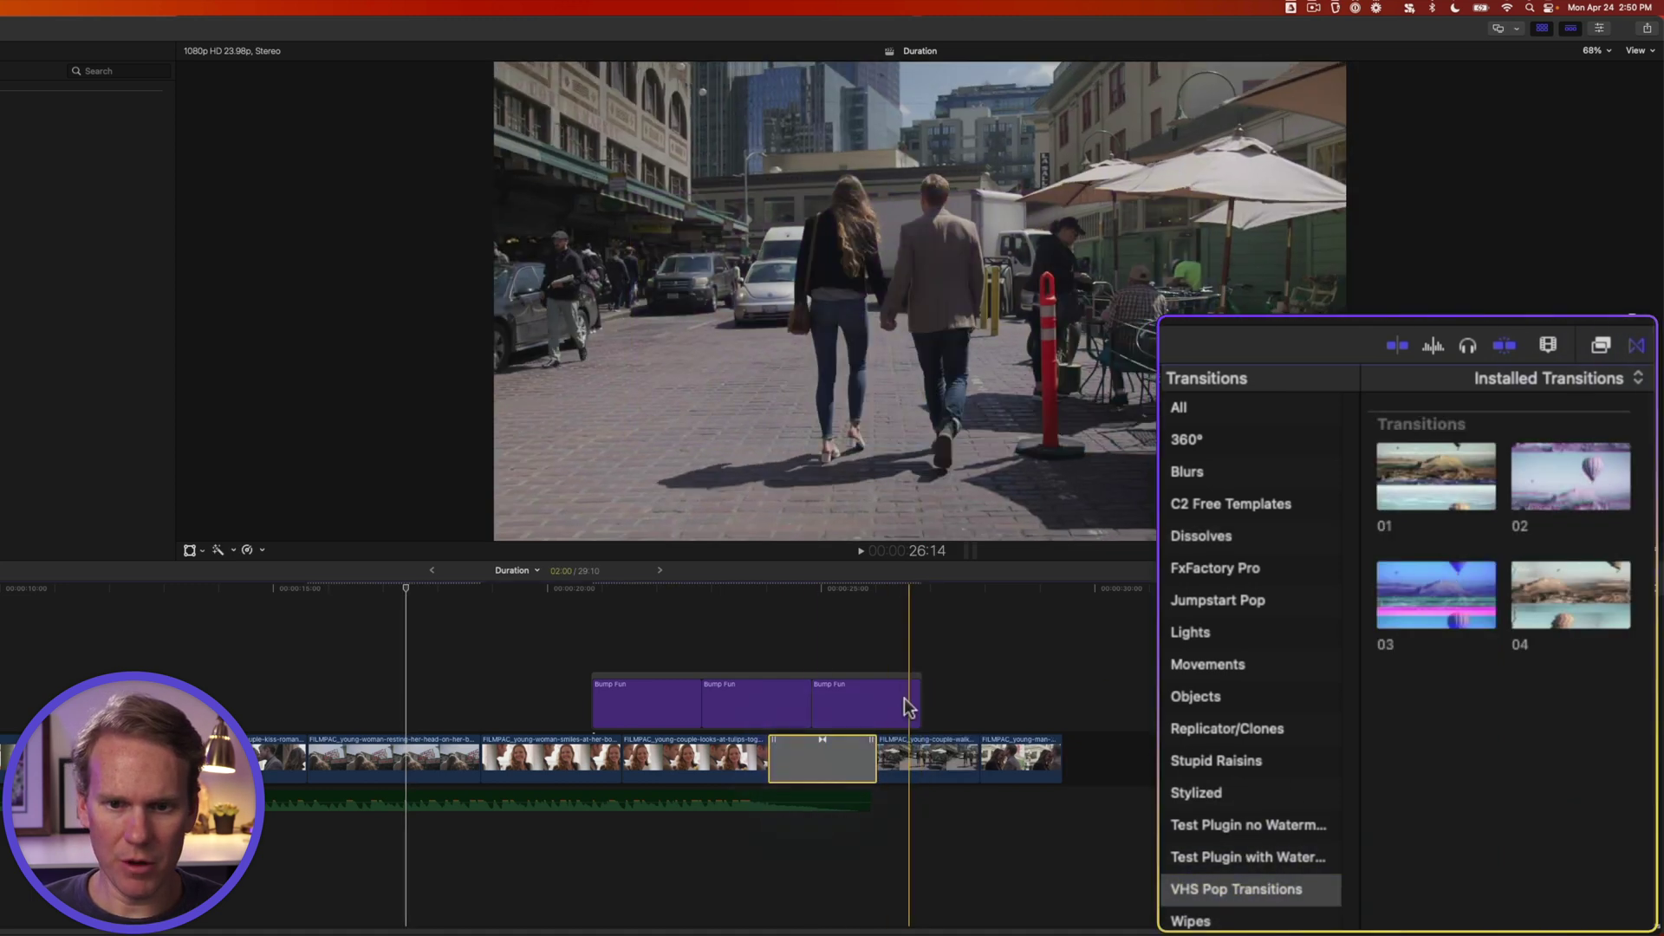
left_click(898, 684)
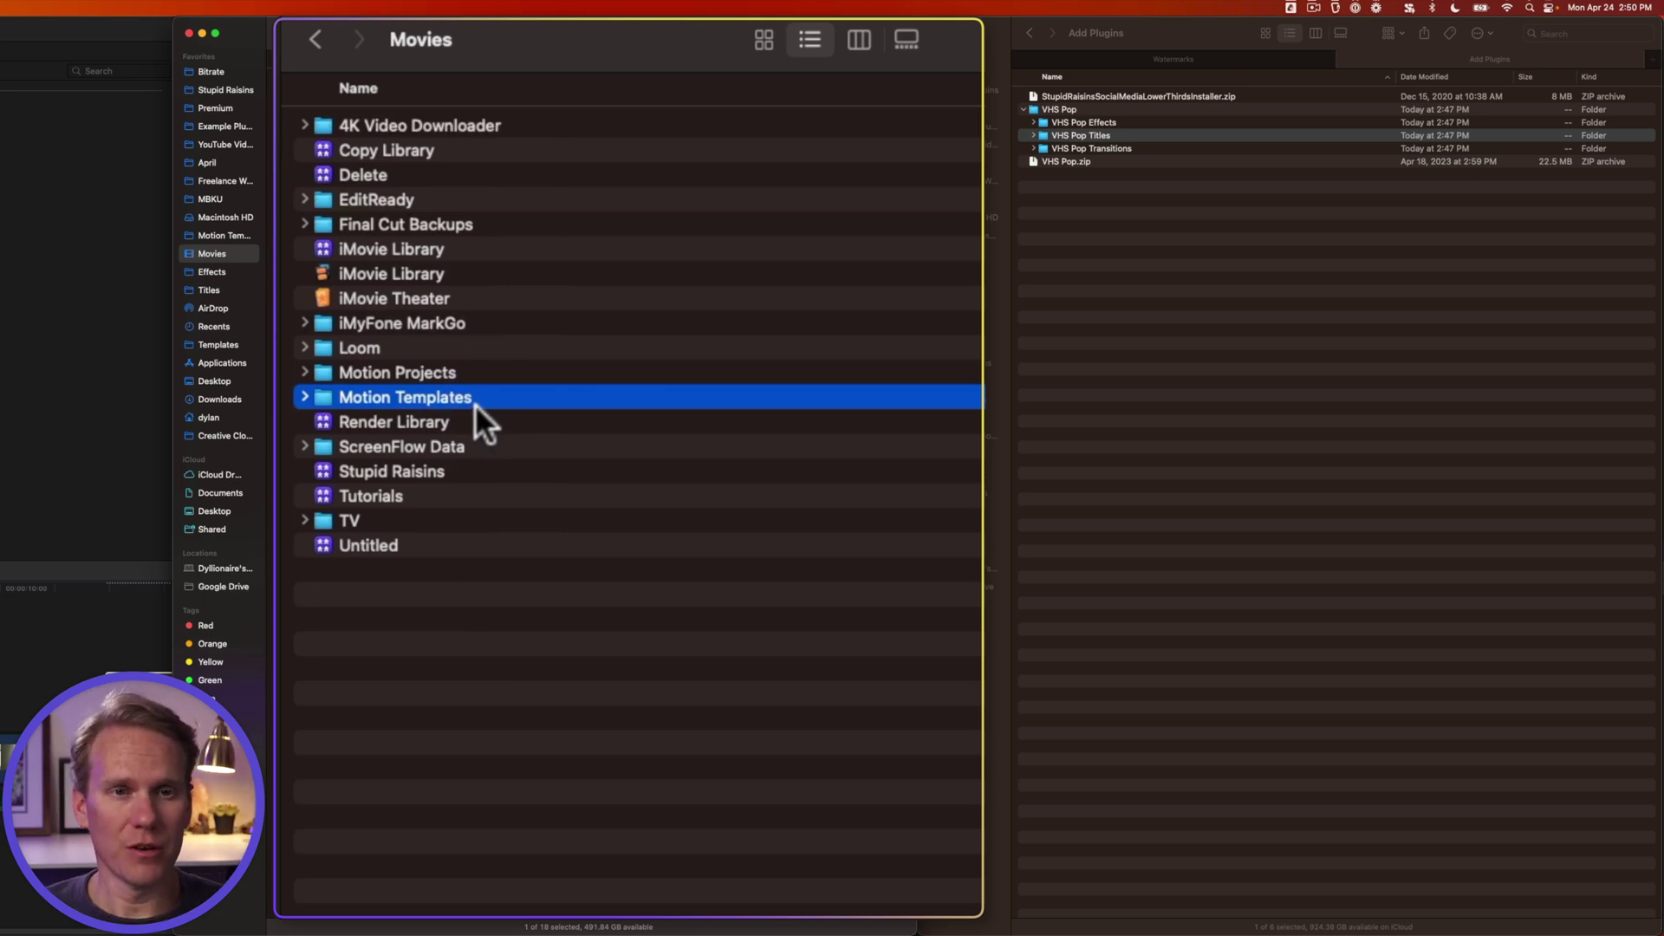
Step: Create a new folder in Movies named Motion Templates1
right_click(550, 686)
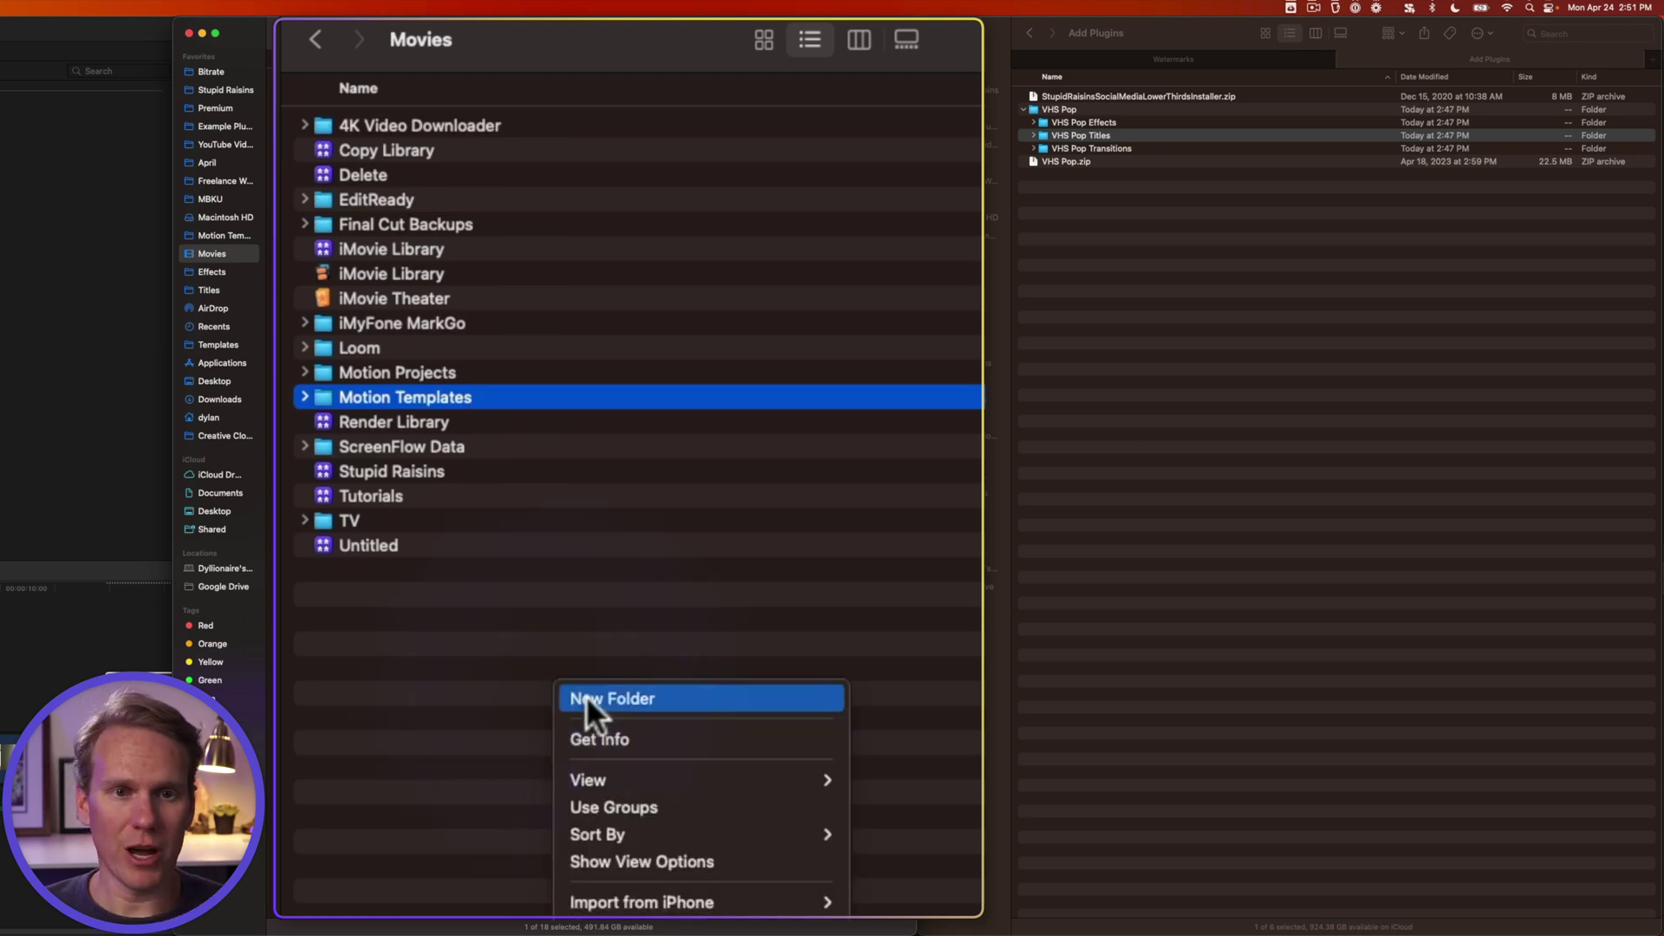
left_click(599, 699)
type("M")
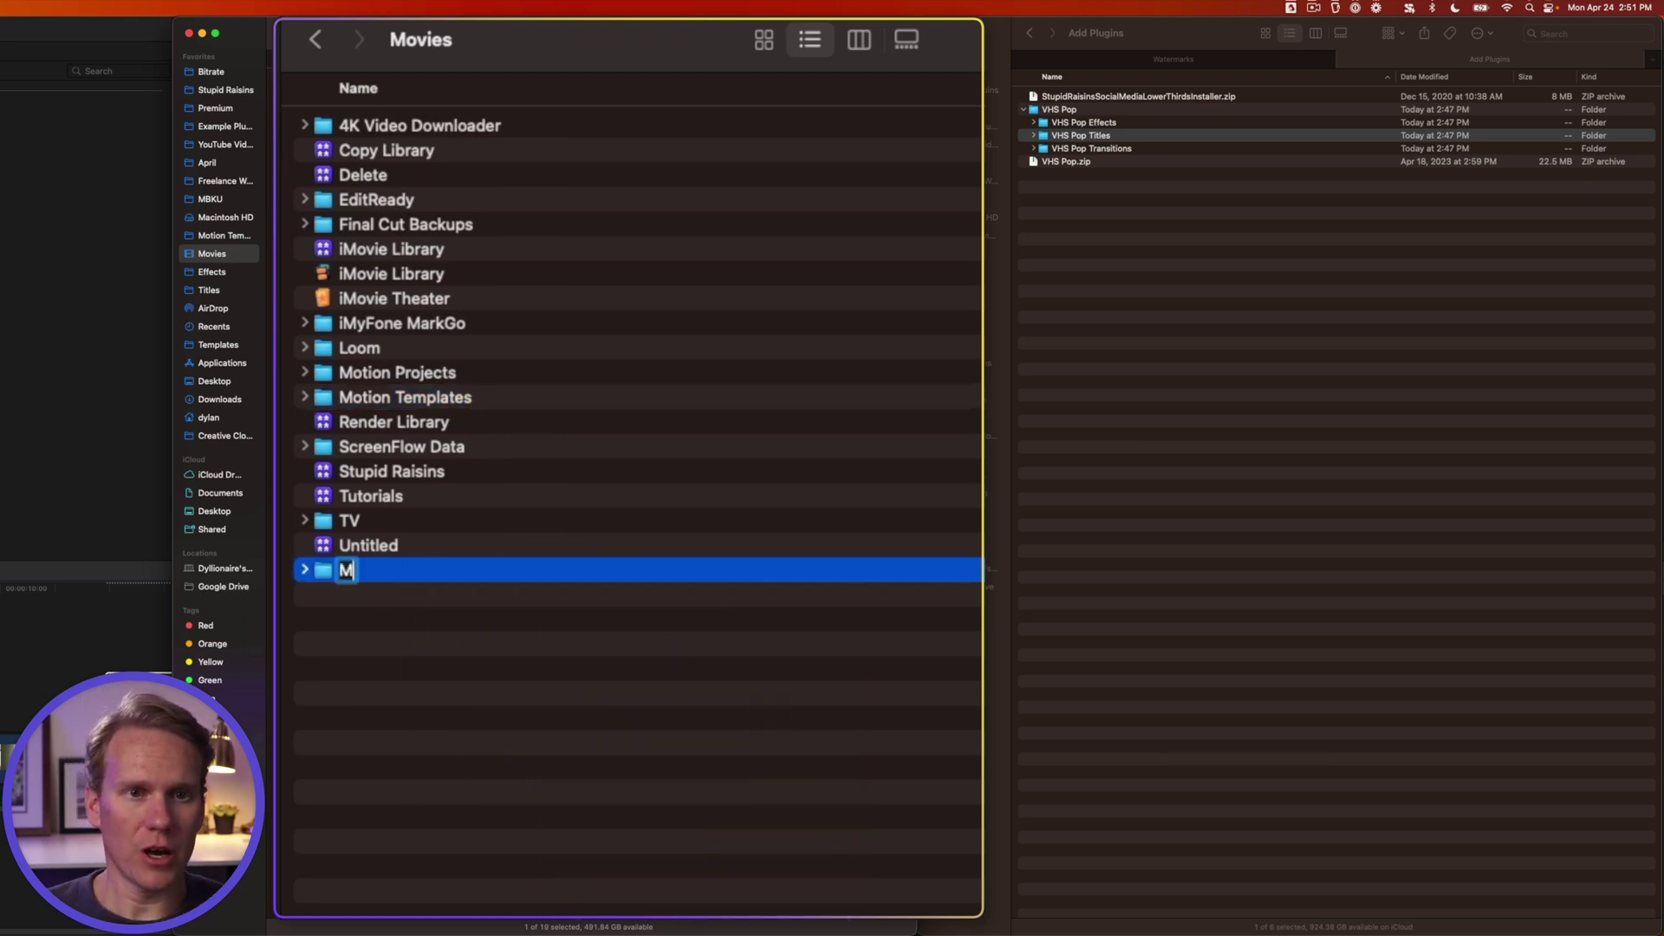
type("otion Templates")
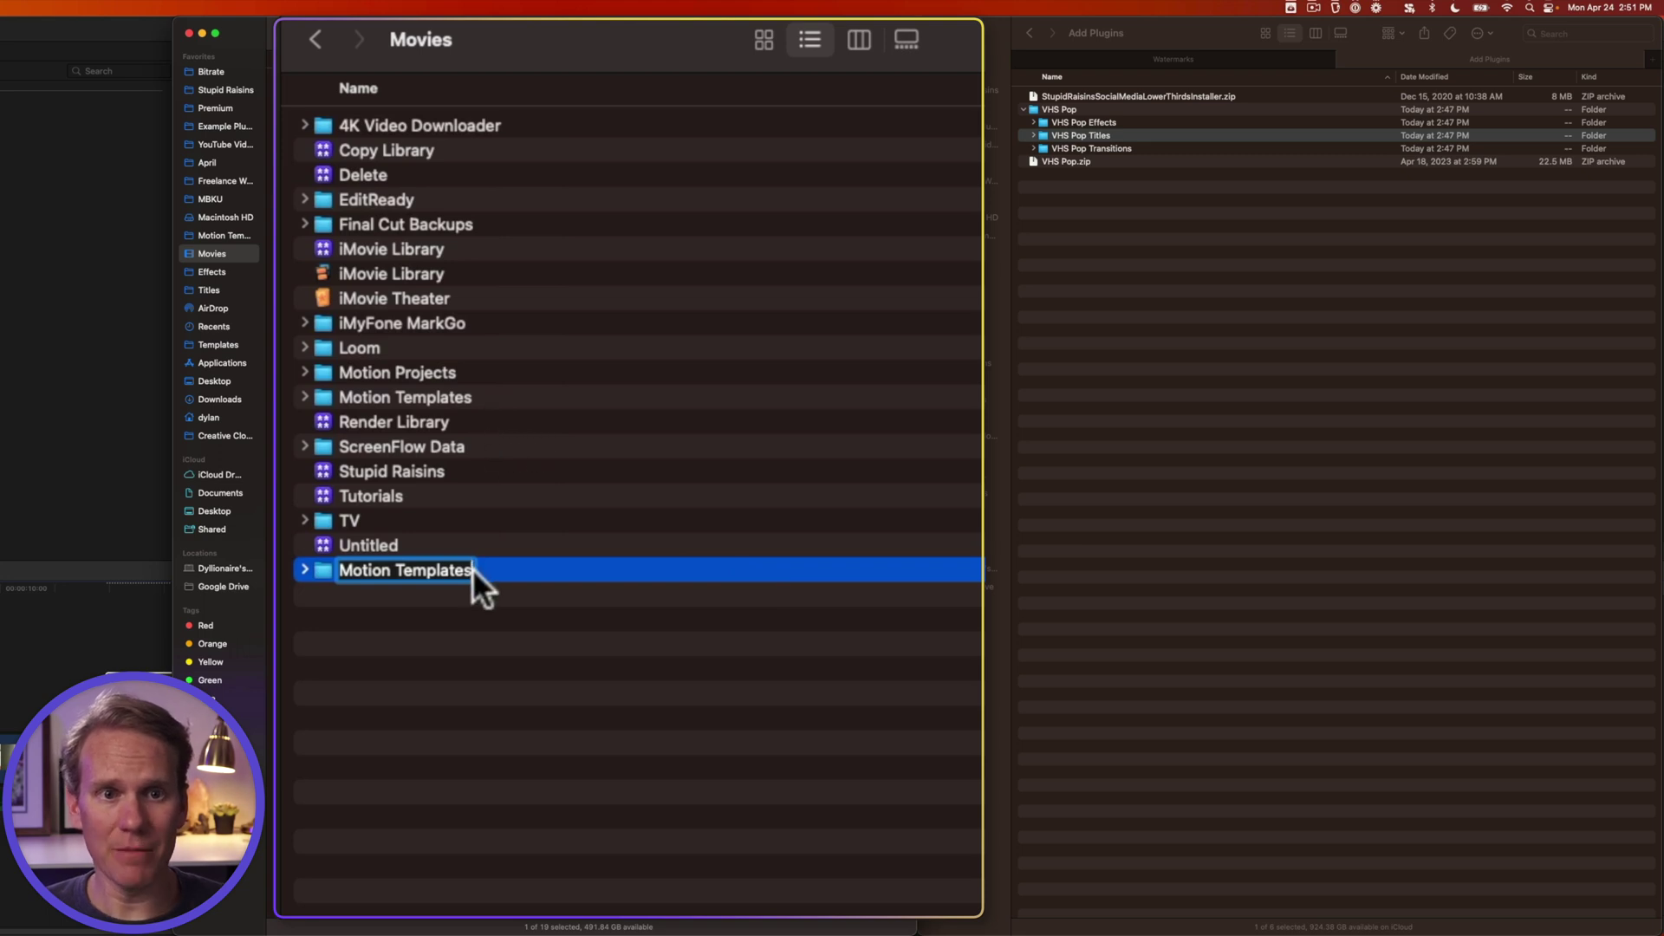
type("1")
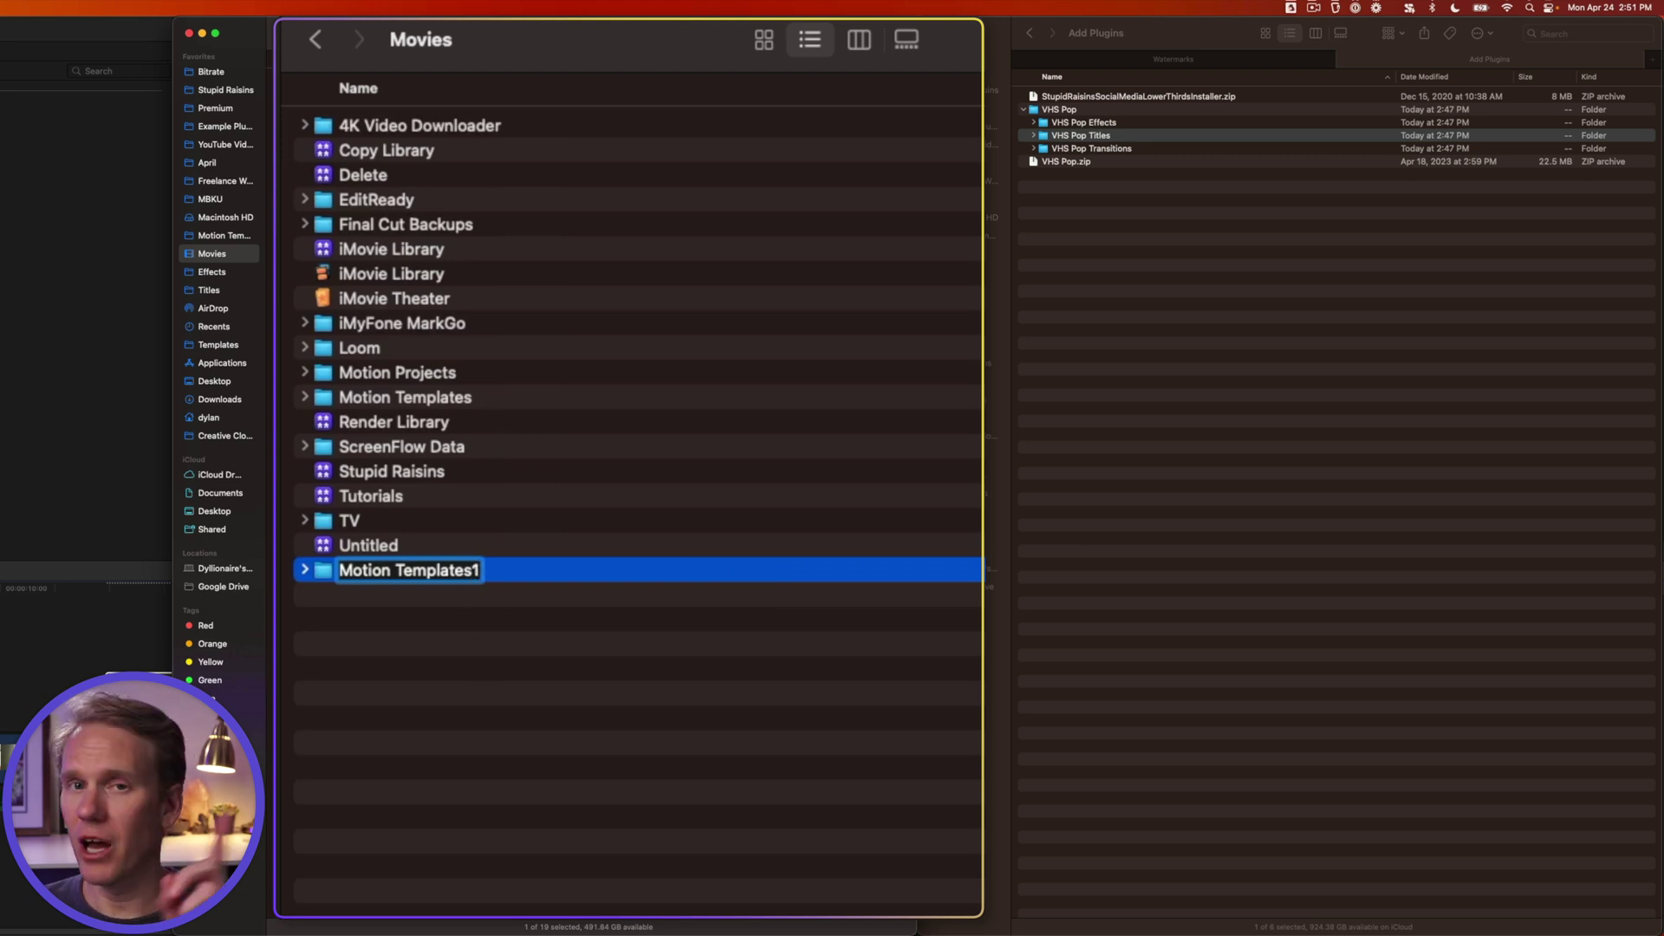
key("Return")
Step: Check the full name of Motion Templates1 in its Get Info panel
right_click(473, 422)
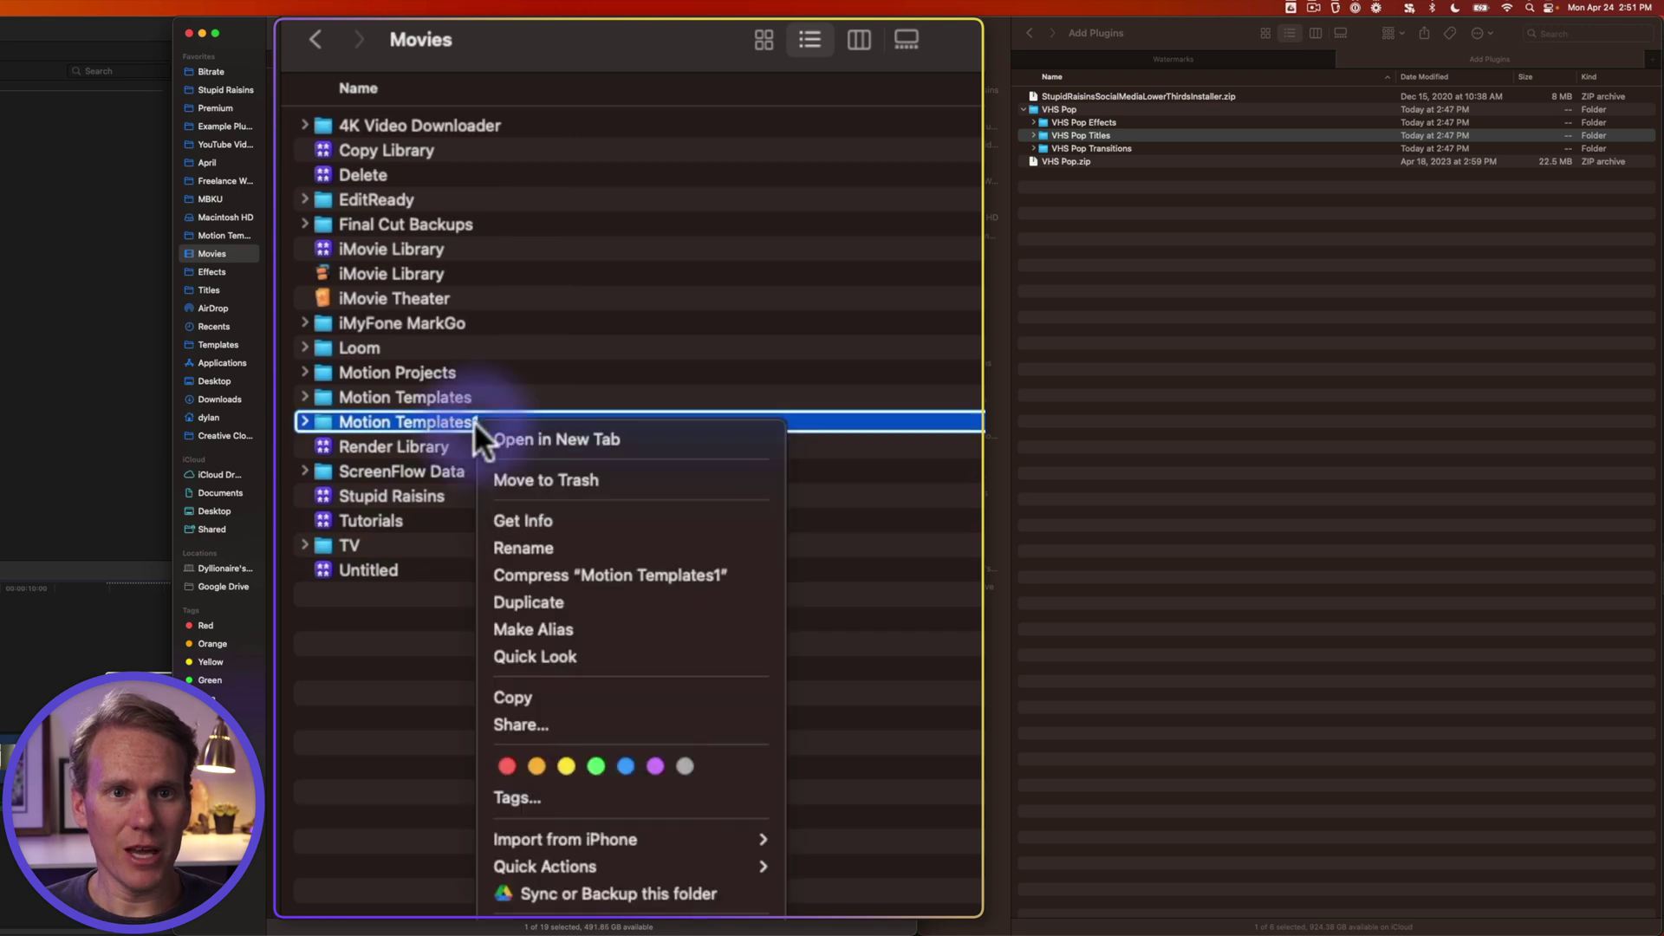
left_click(538, 518)
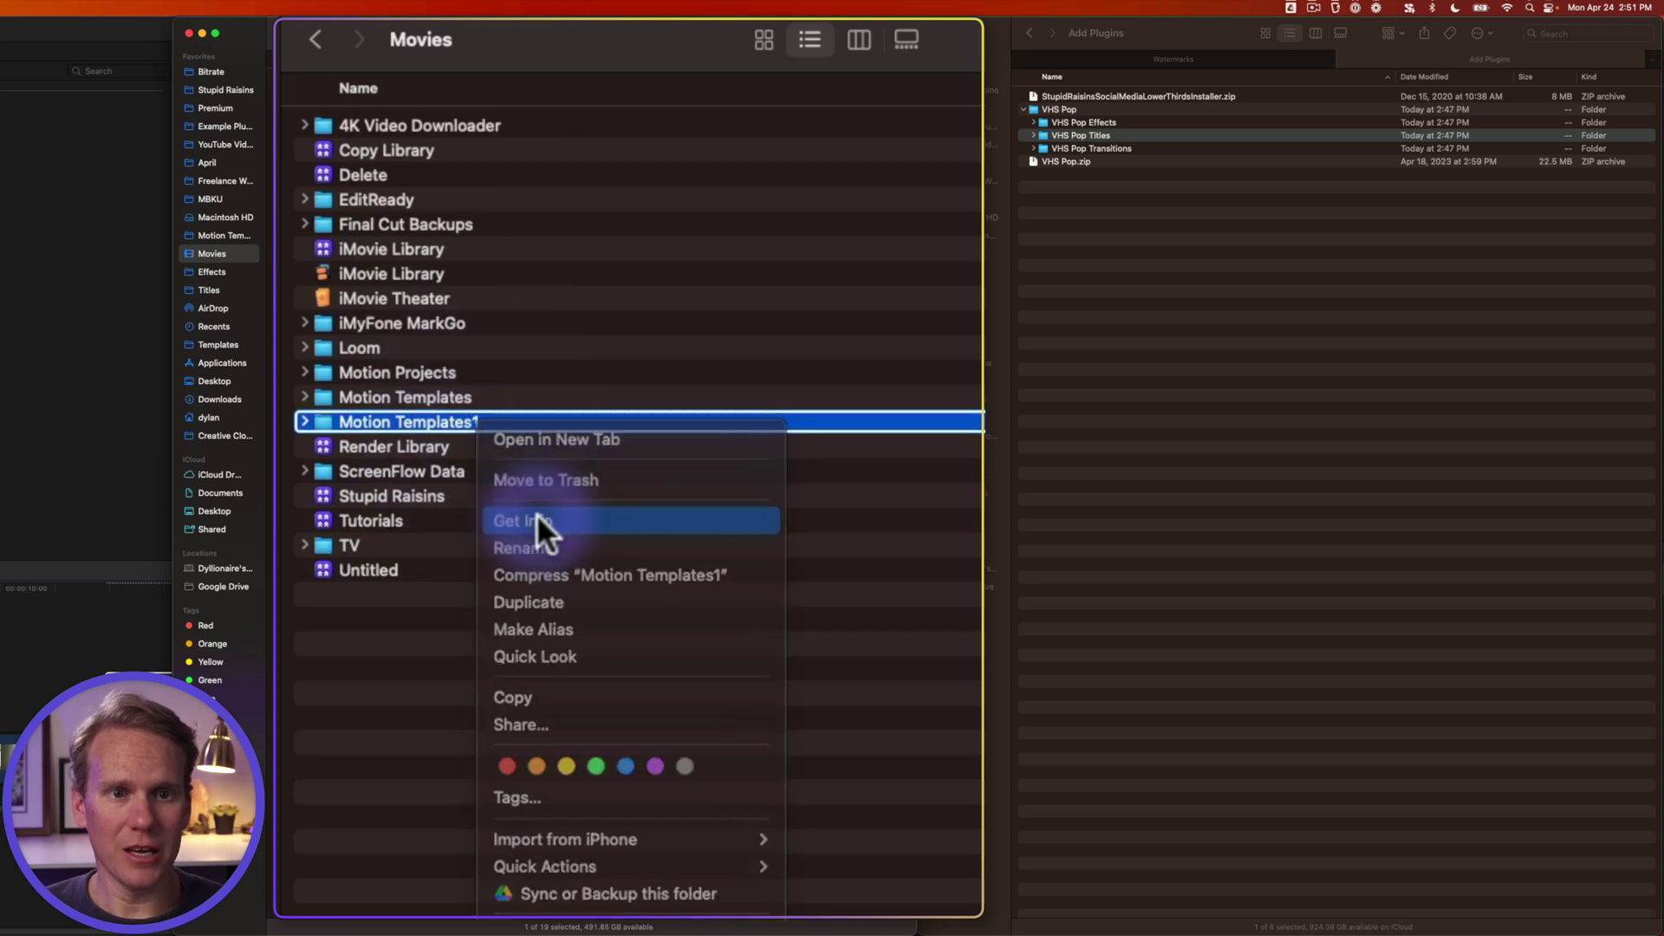
left_click(628, 633)
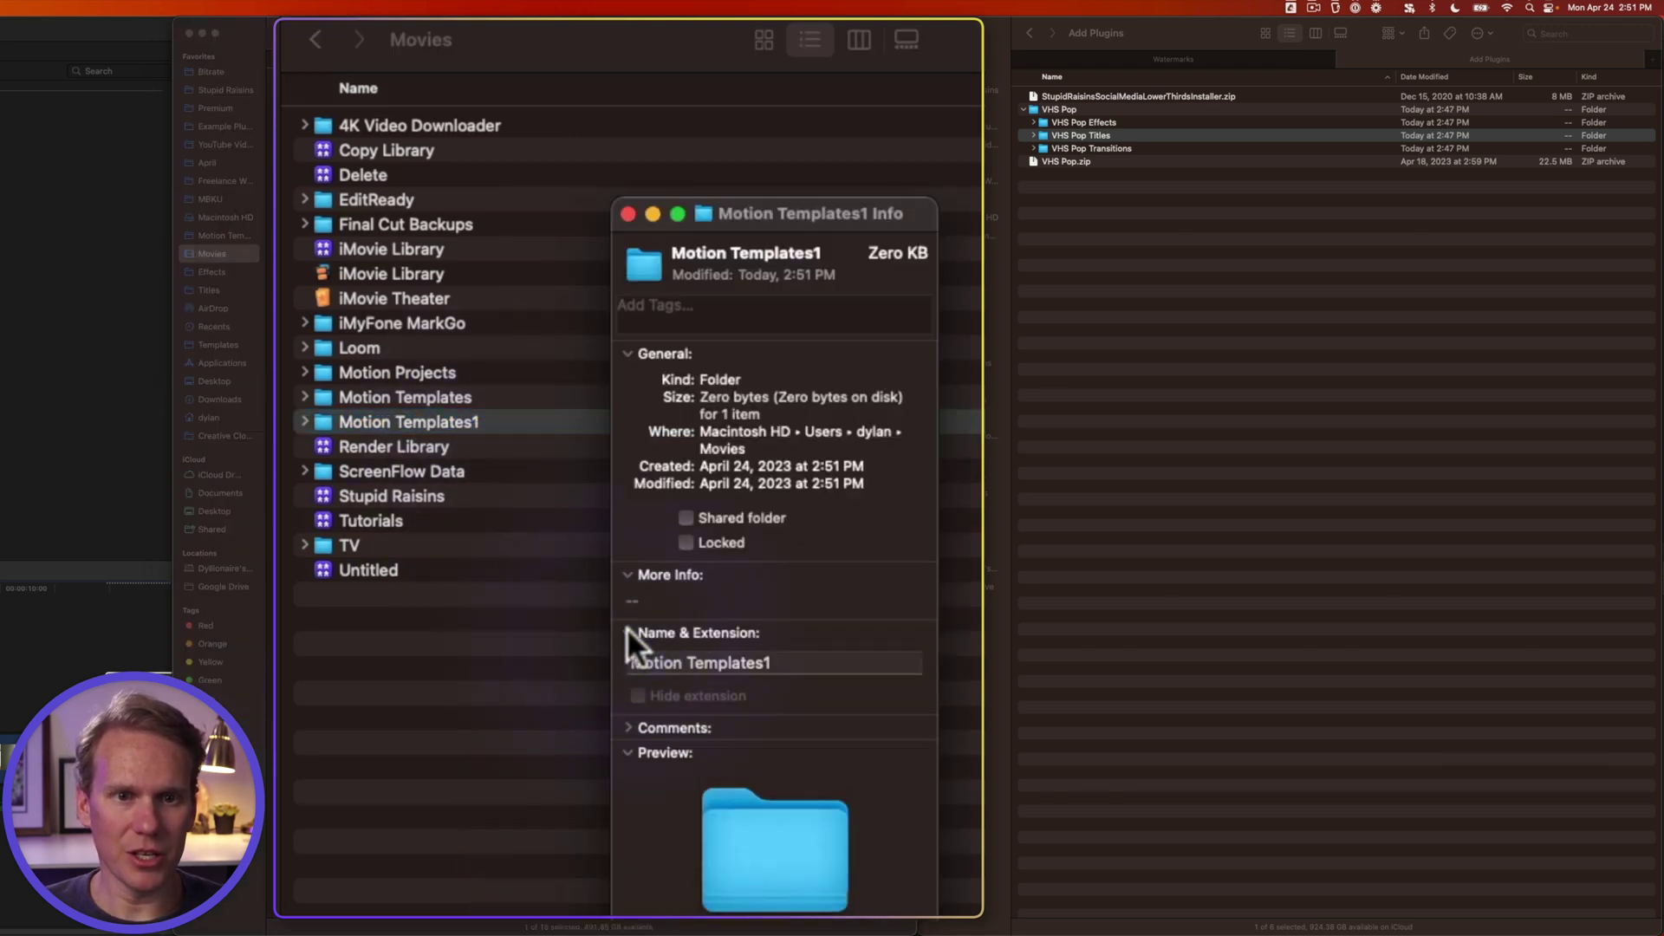
left_click(819, 662)
key("Right")
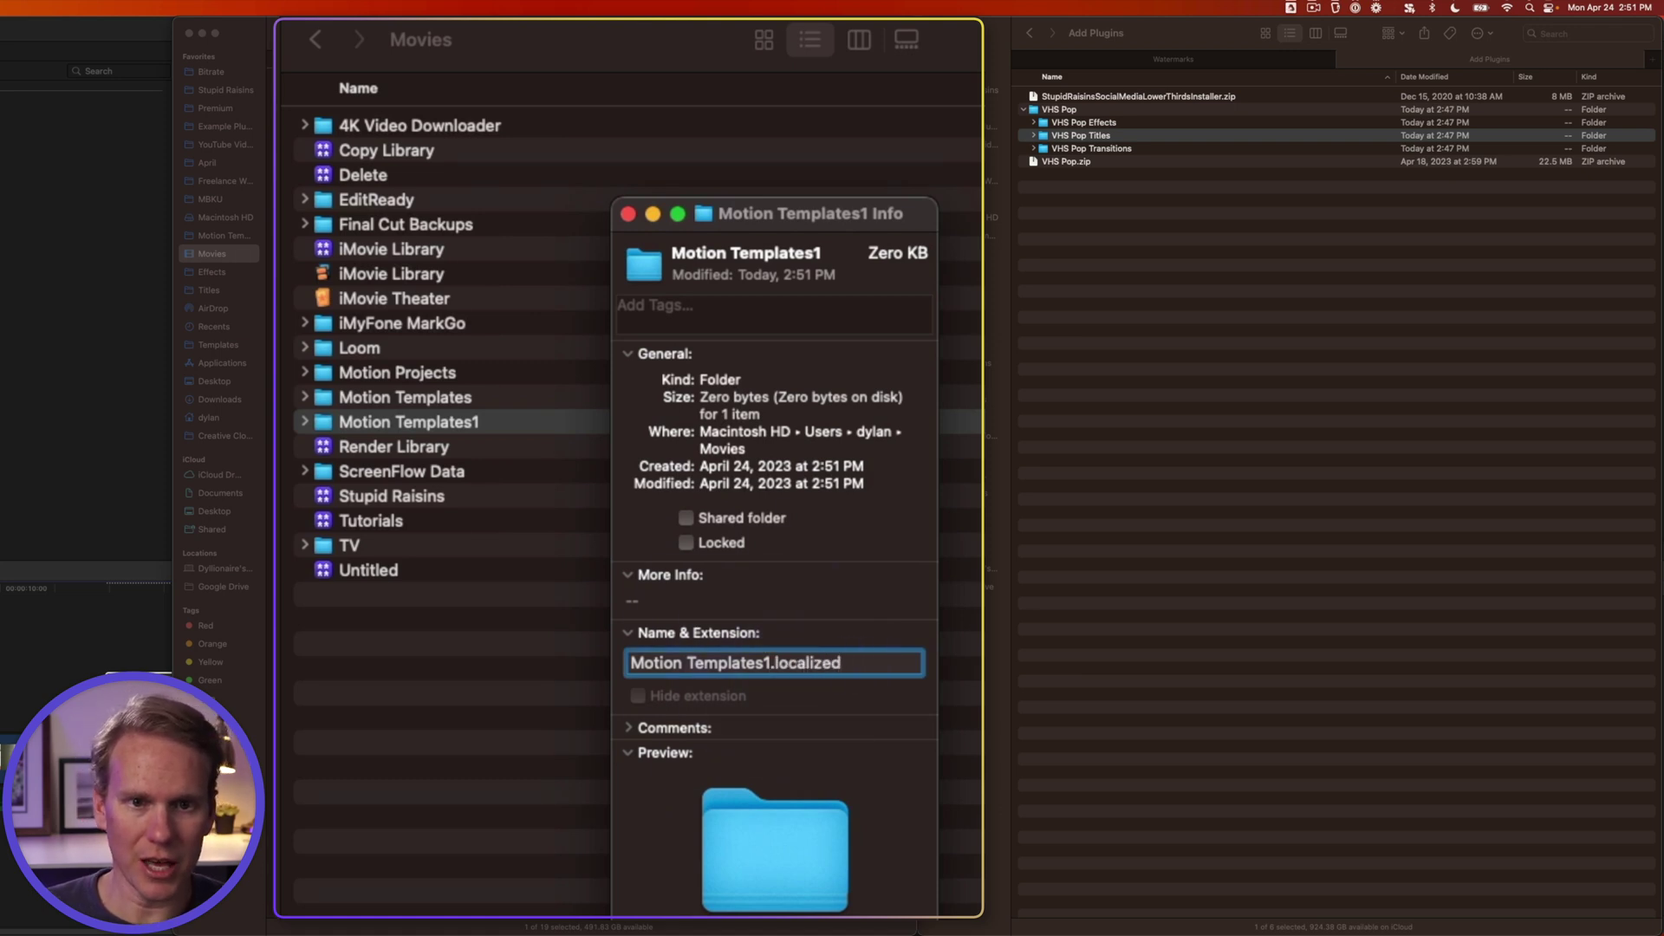
left_click(474, 421)
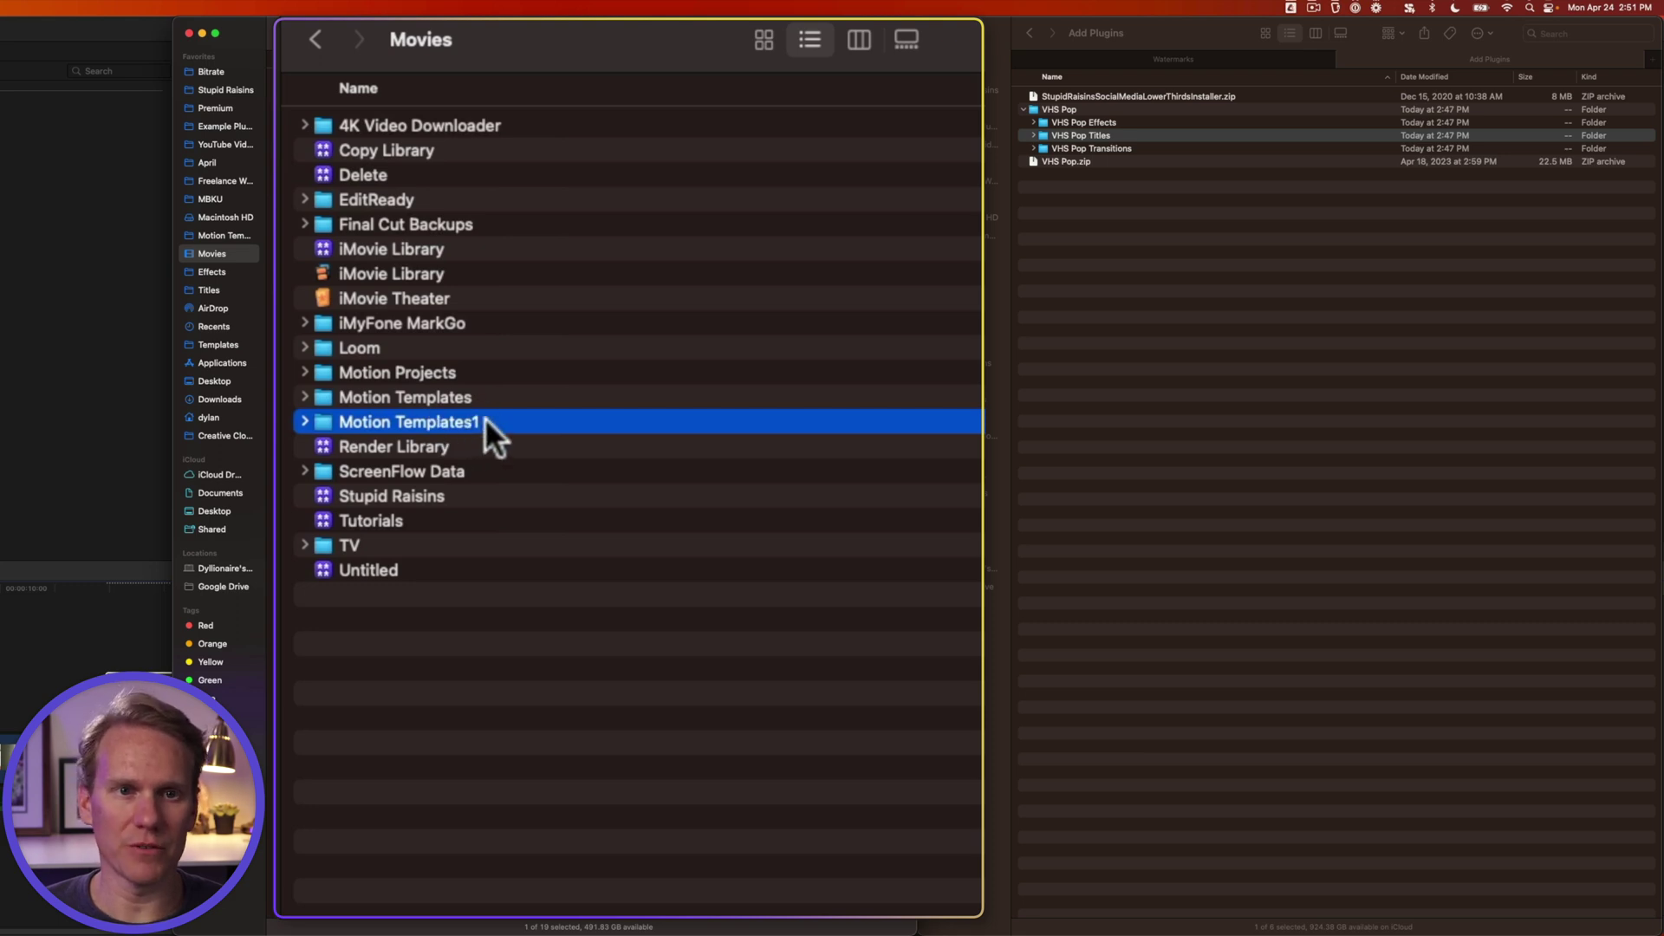
Step: Open Motion Templates1 and create an Effects subfolder inside it
double_click(492, 419)
right_click(438, 279)
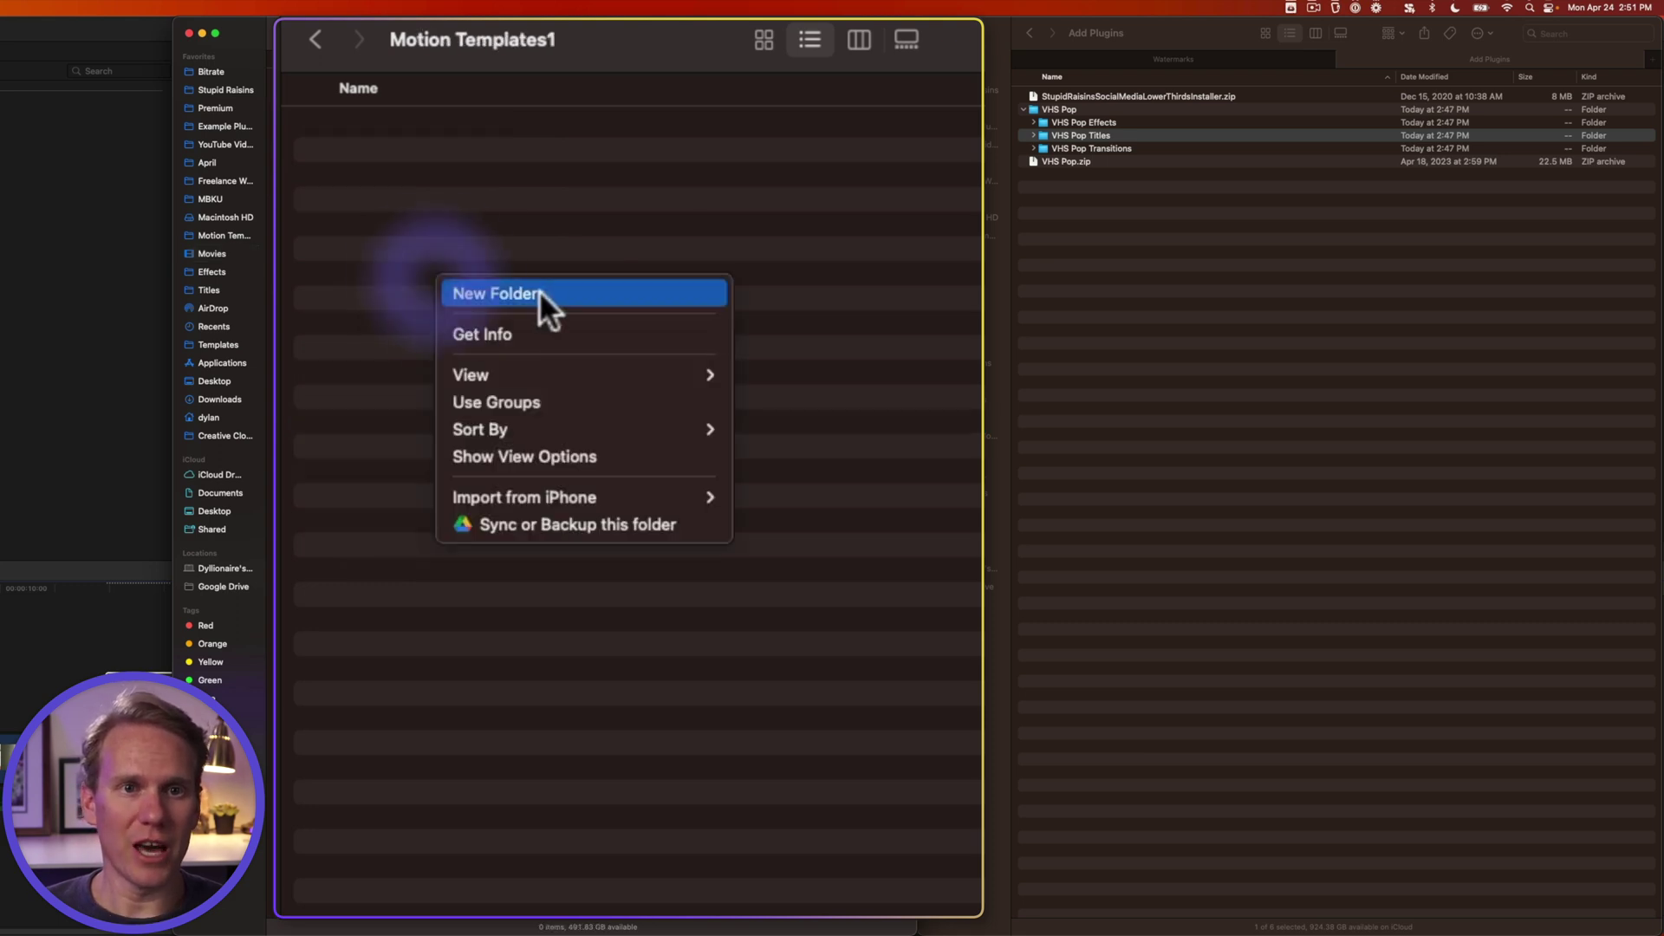
left_click(539, 289)
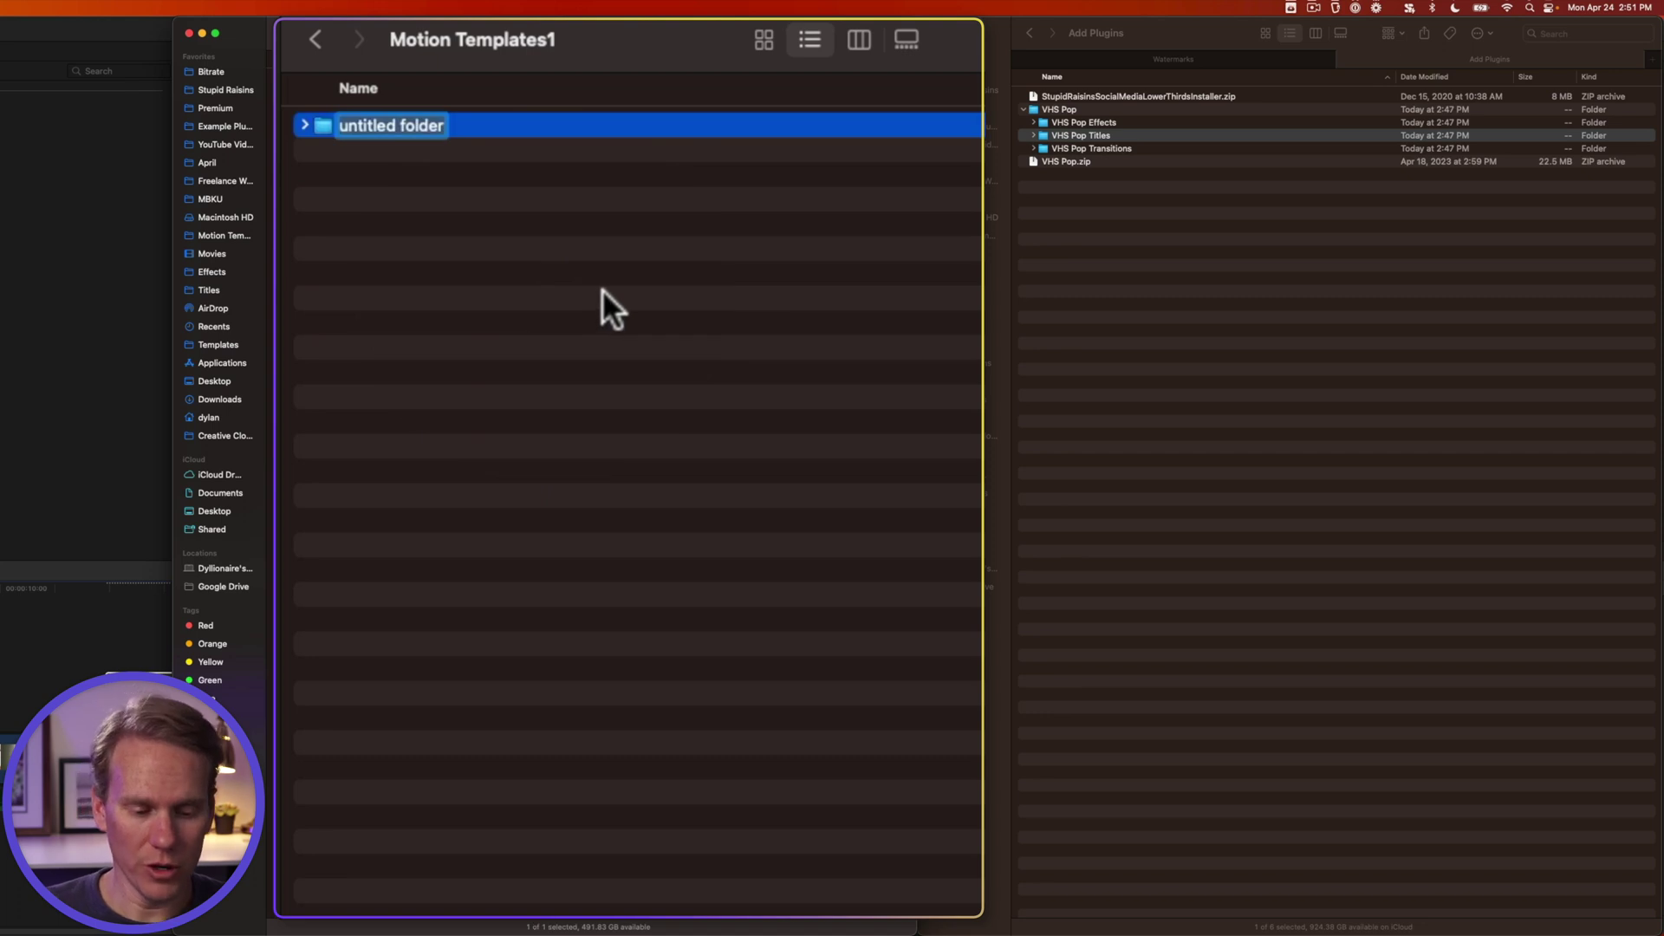
type("Effects")
key("Return")
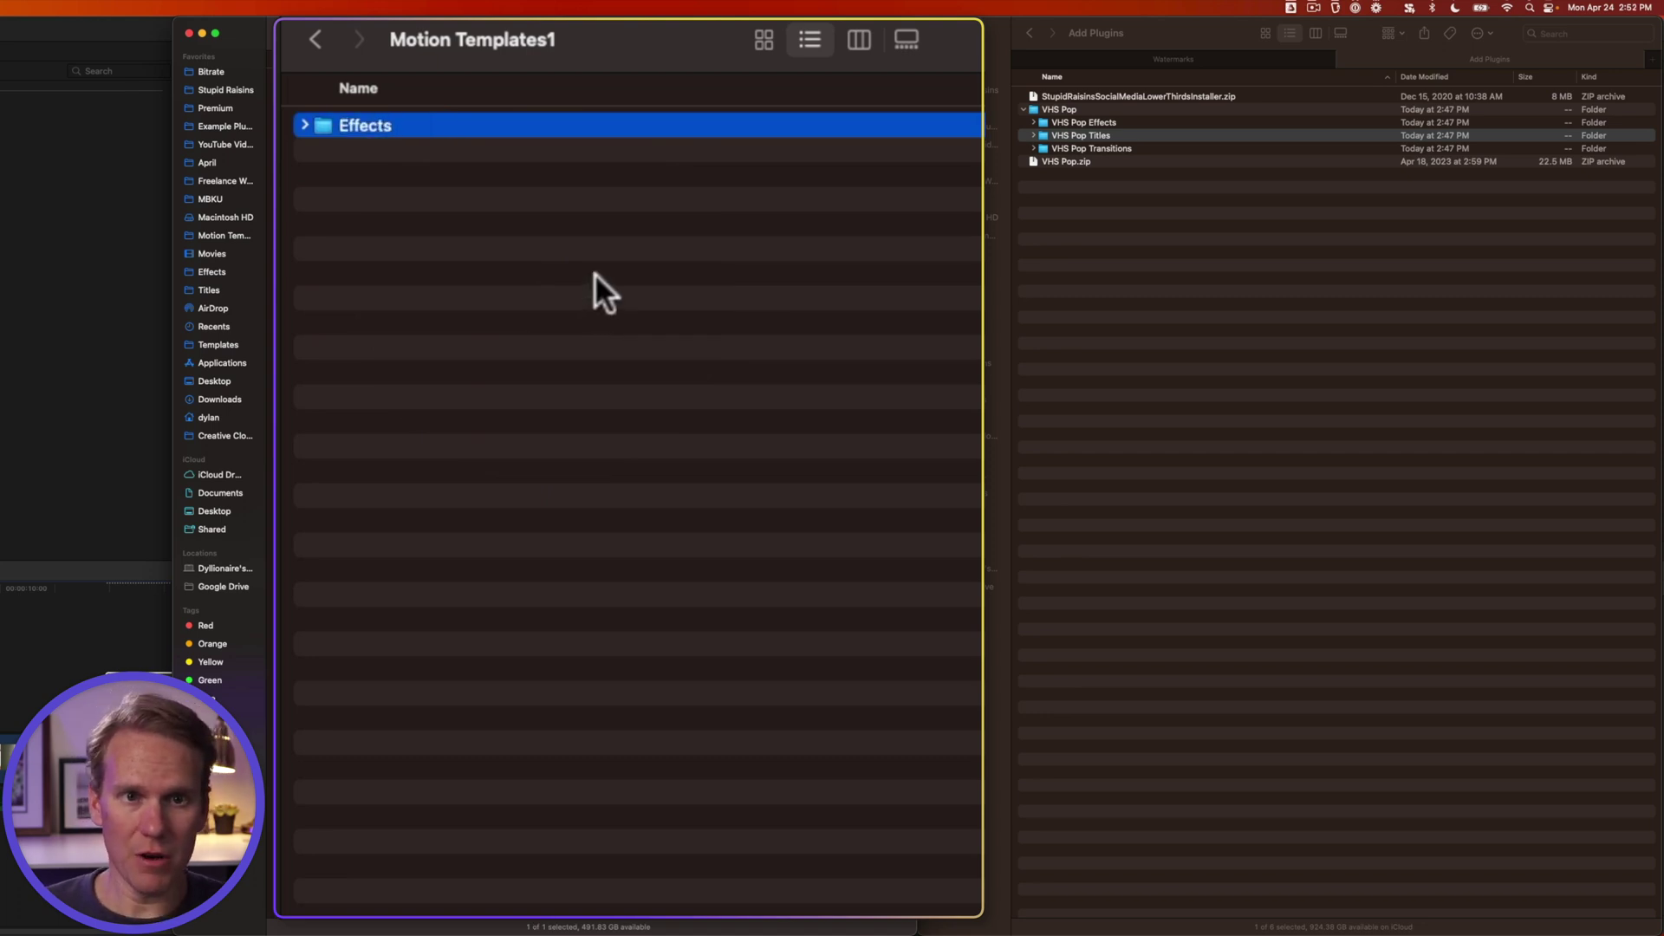
Step: Create the remaining subfolders, including one named Generators
right_click(592, 272)
right_click(590, 253)
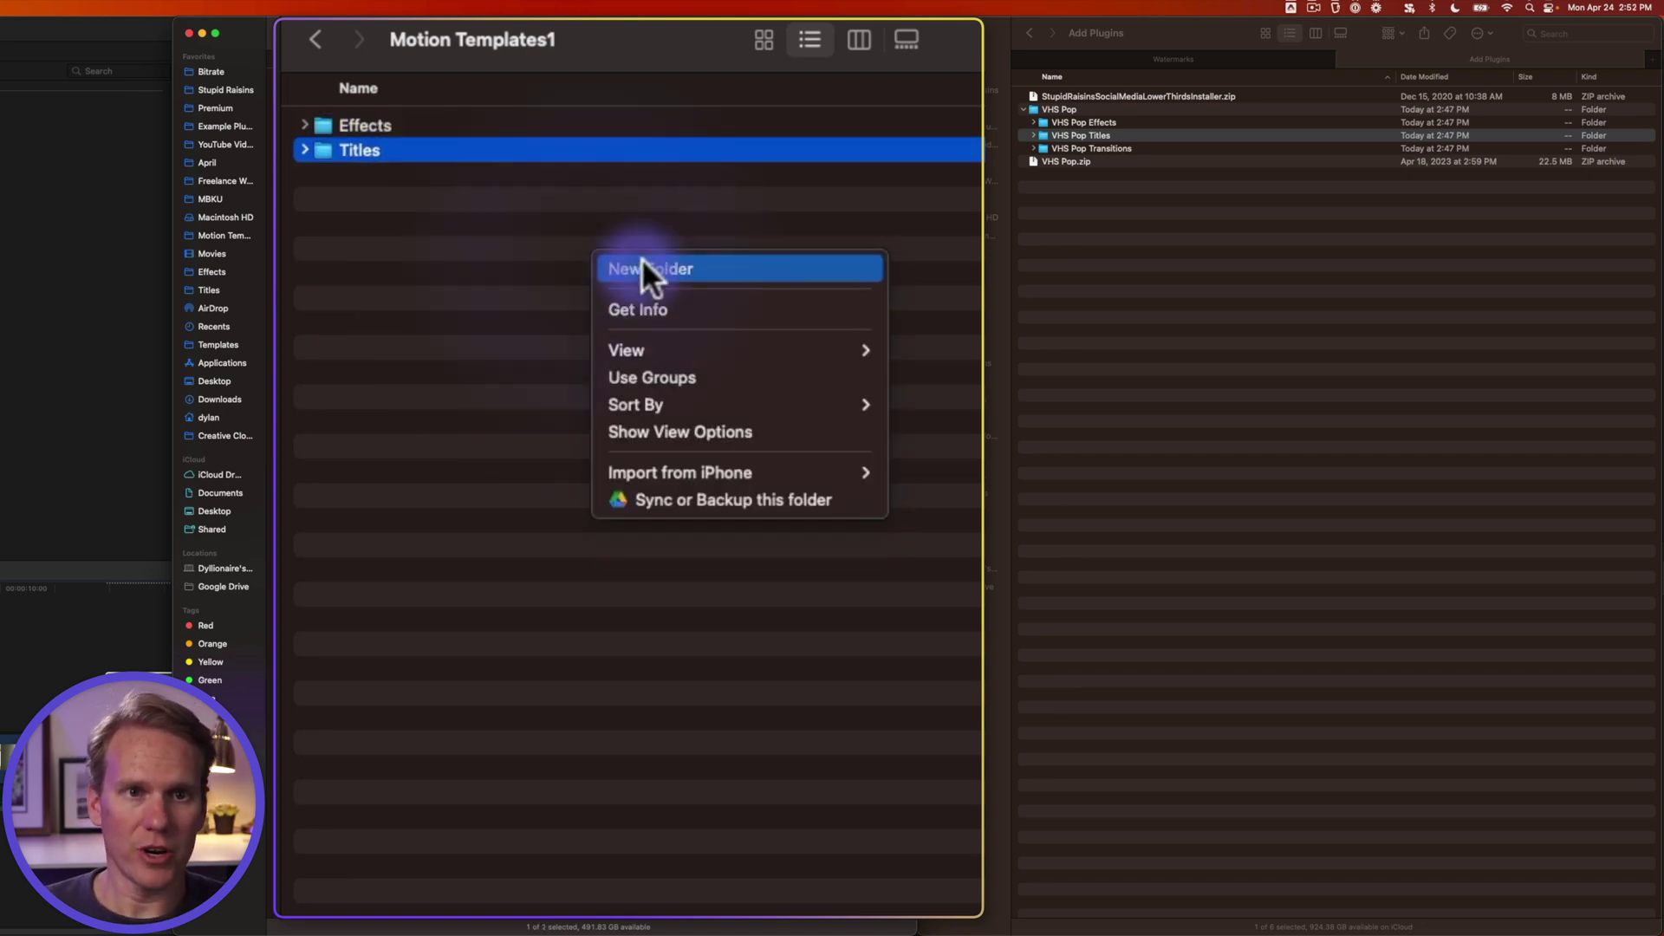
left_click(641, 269)
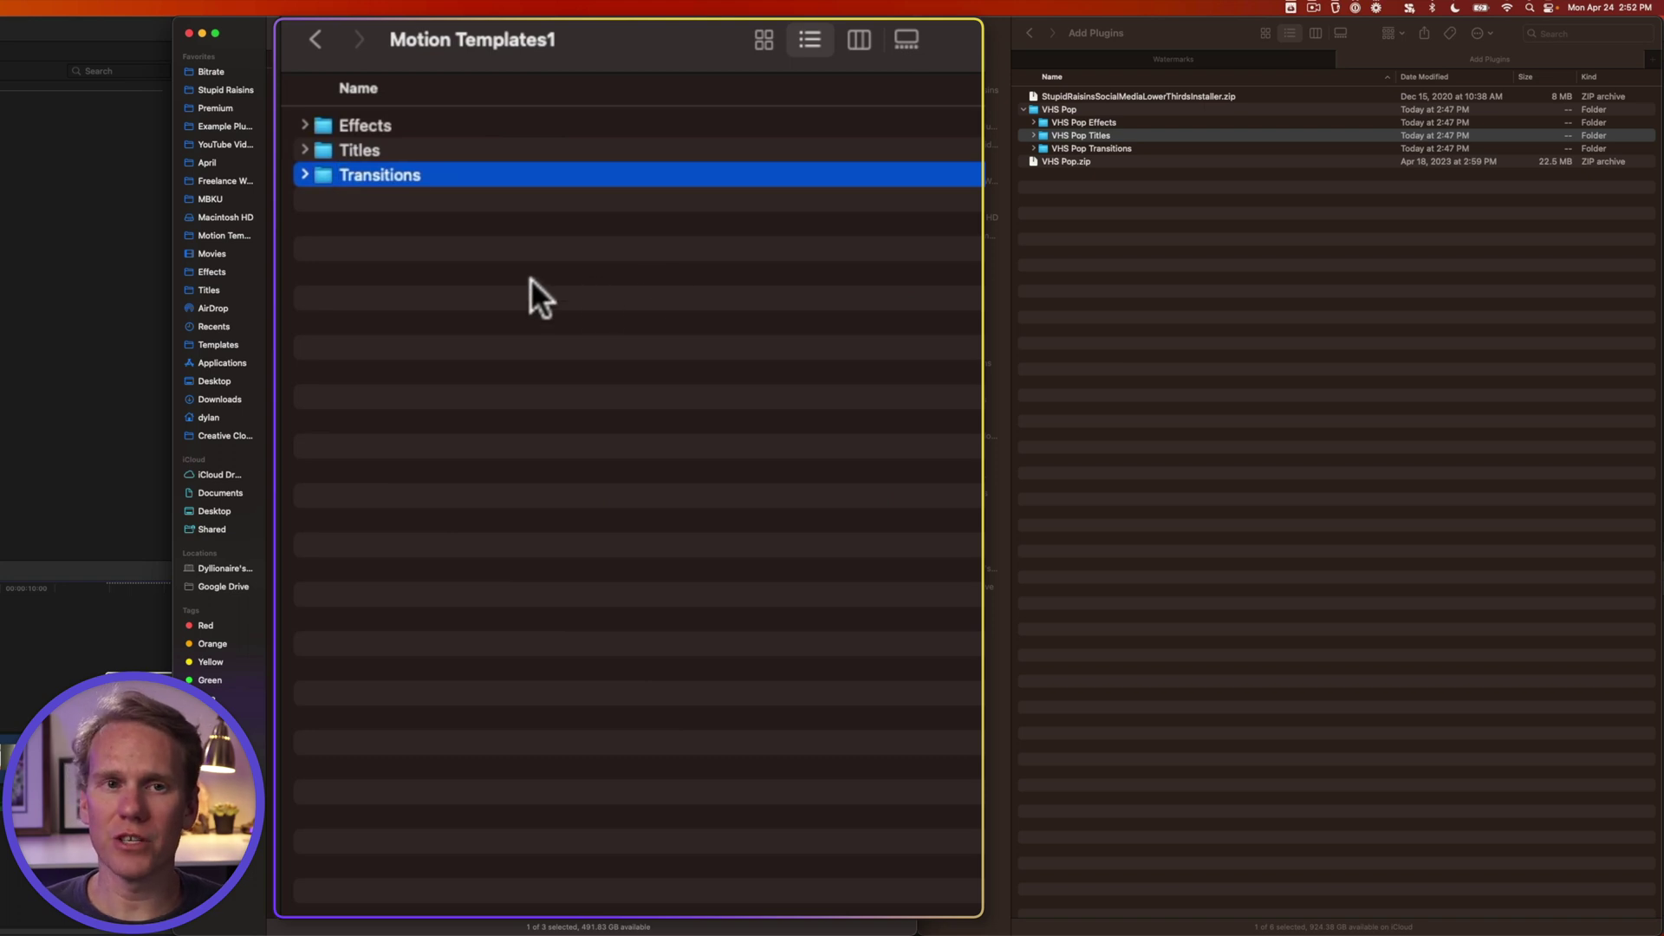
right_click(485, 485)
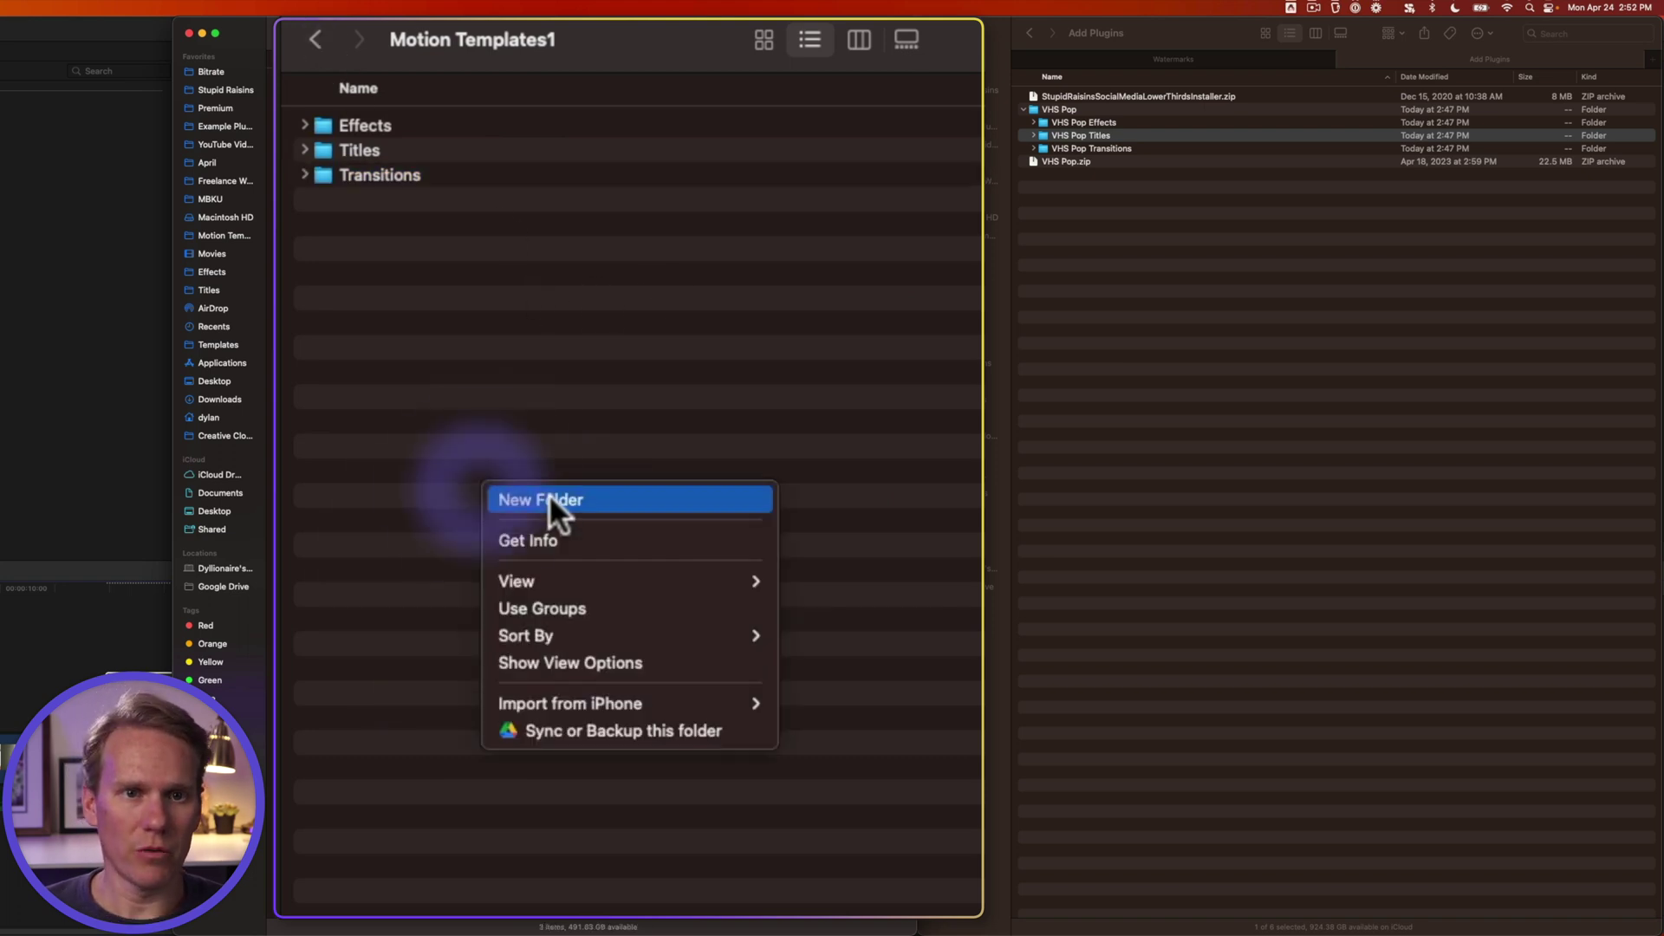
left_click(548, 496)
type("Generators")
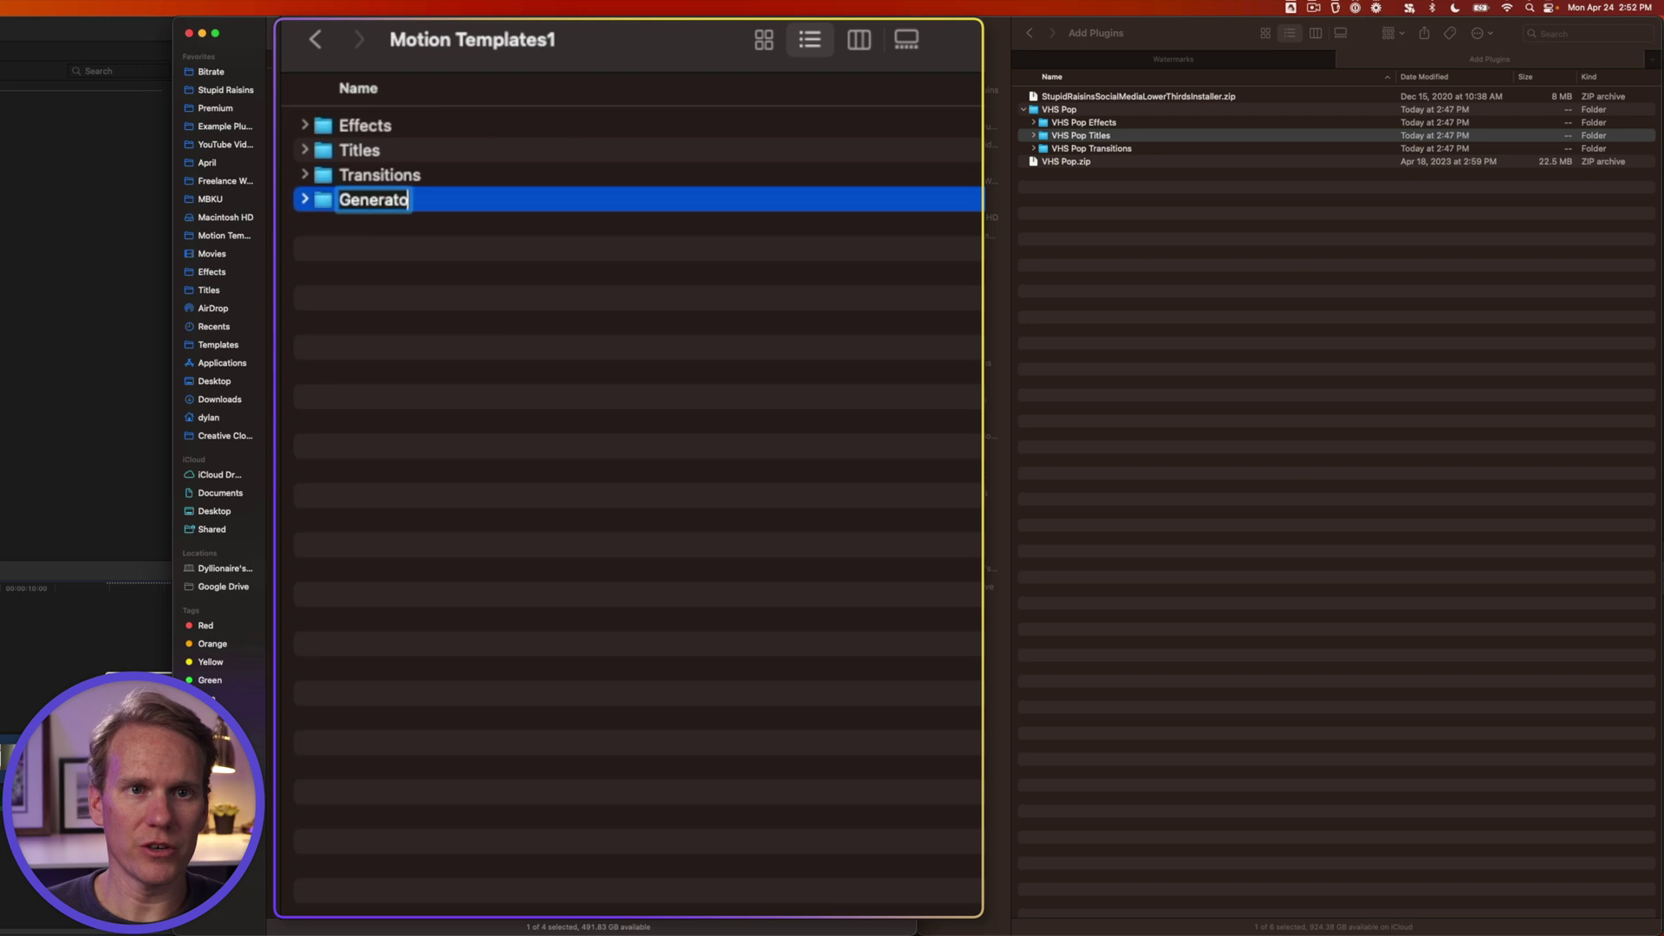
key("Return")
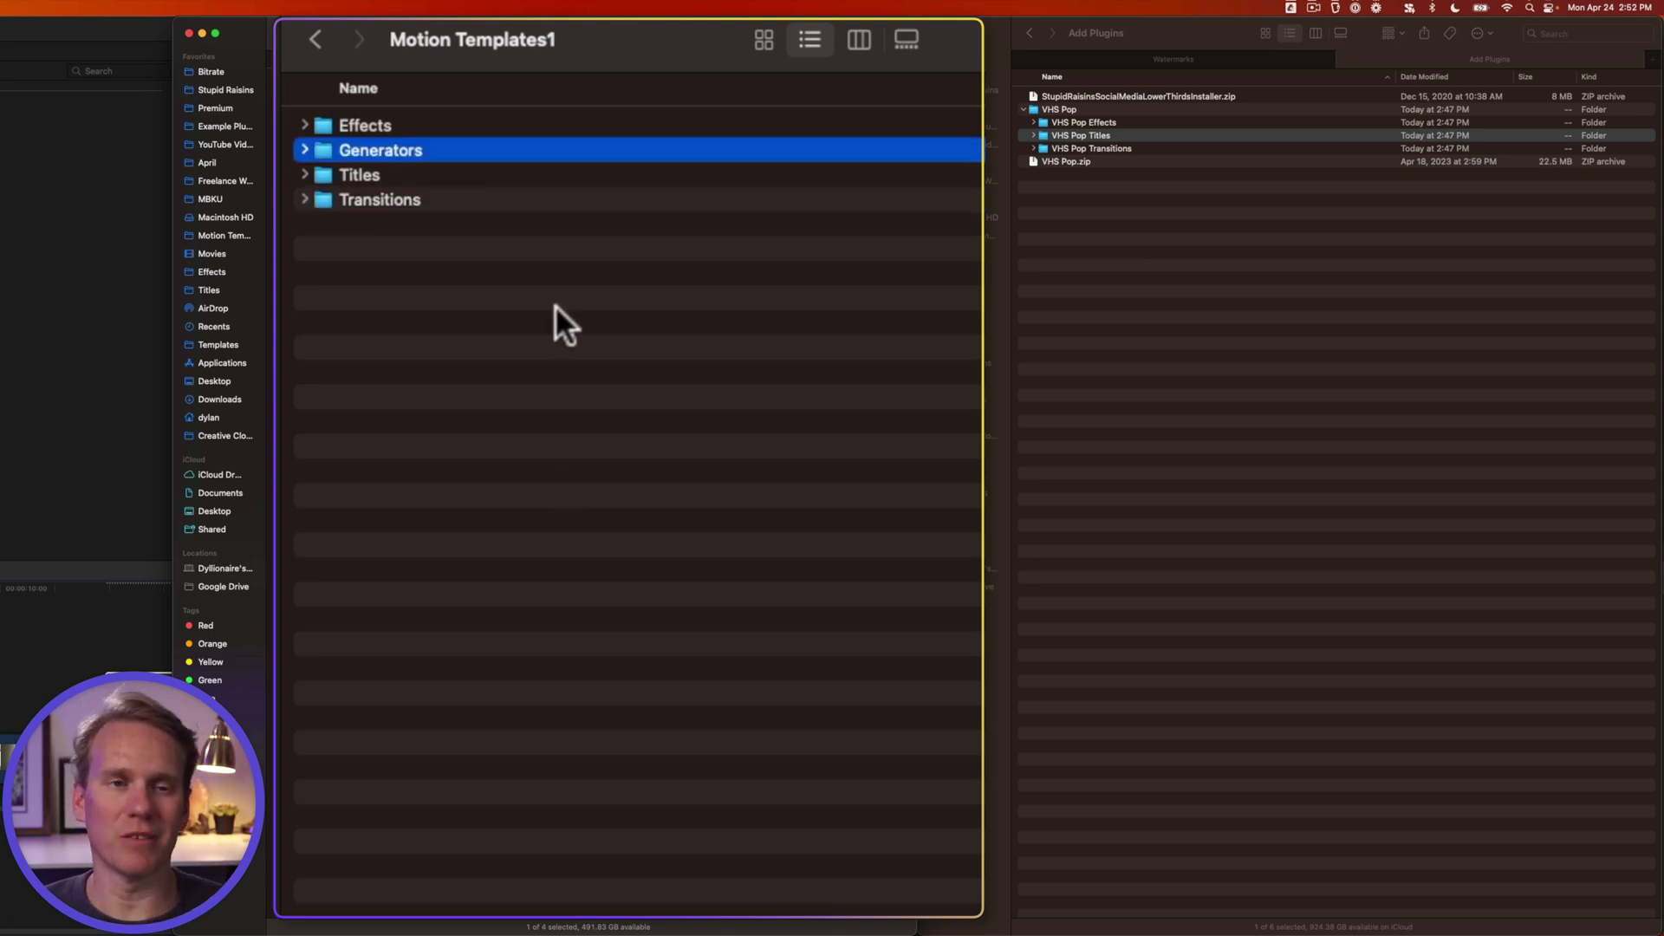
left_click(418, 126)
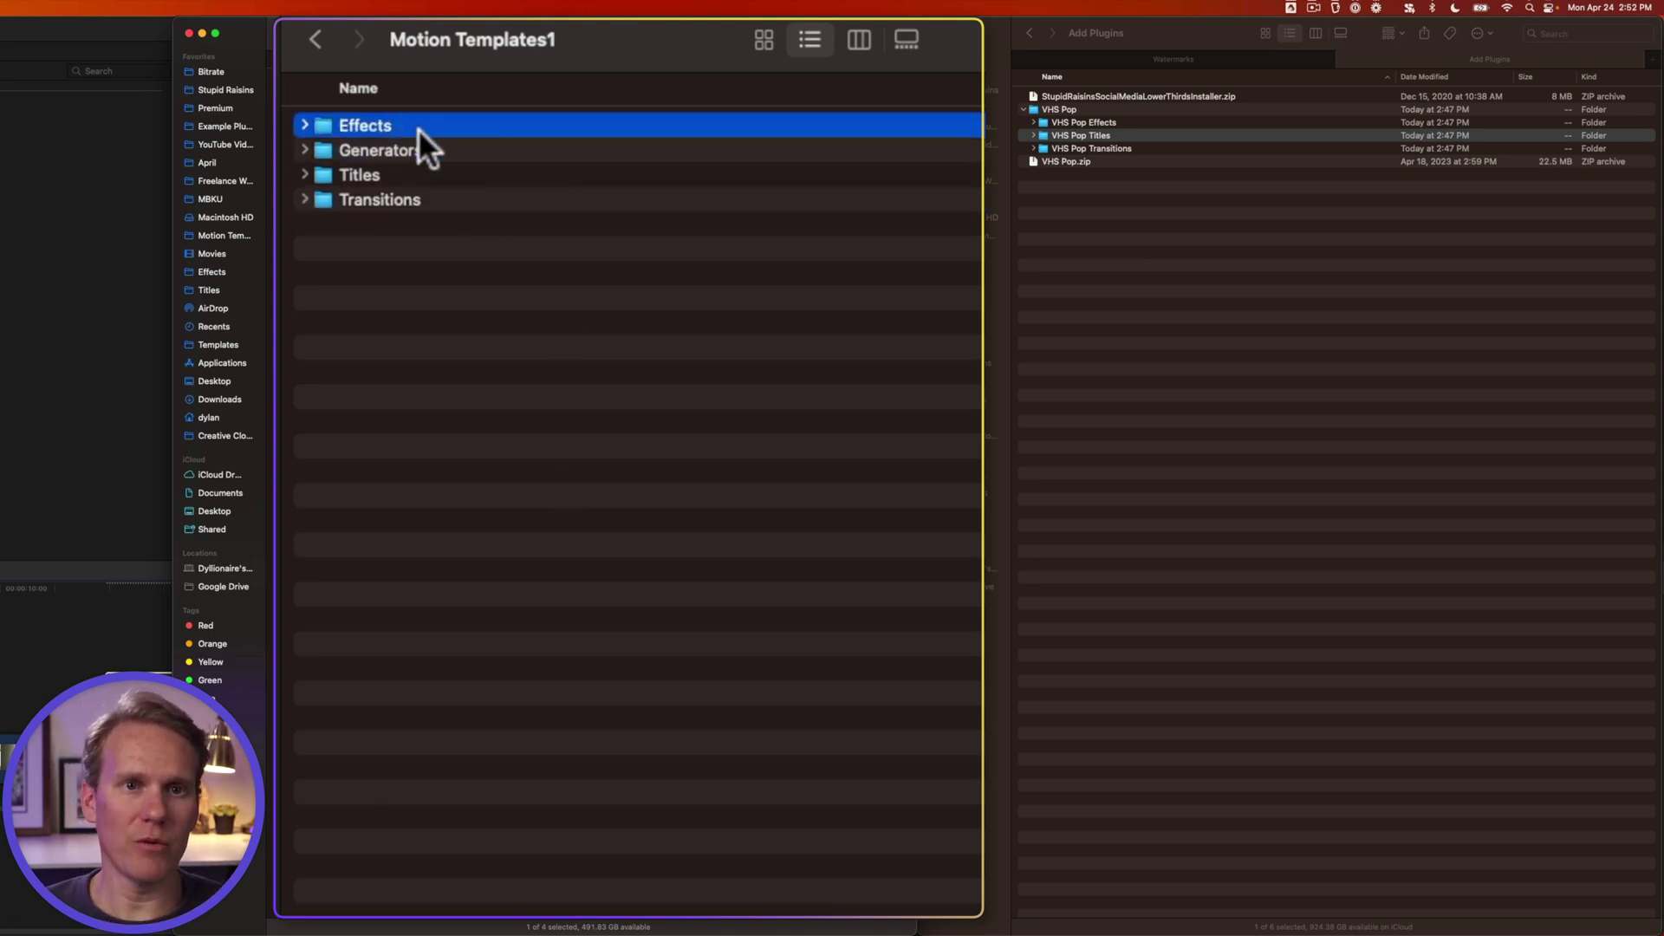
Step: Append .localized to the Effects, Generators, Titles and Transitions folder names via Get Info
left_click(423, 192, "shift")
key("super+i")
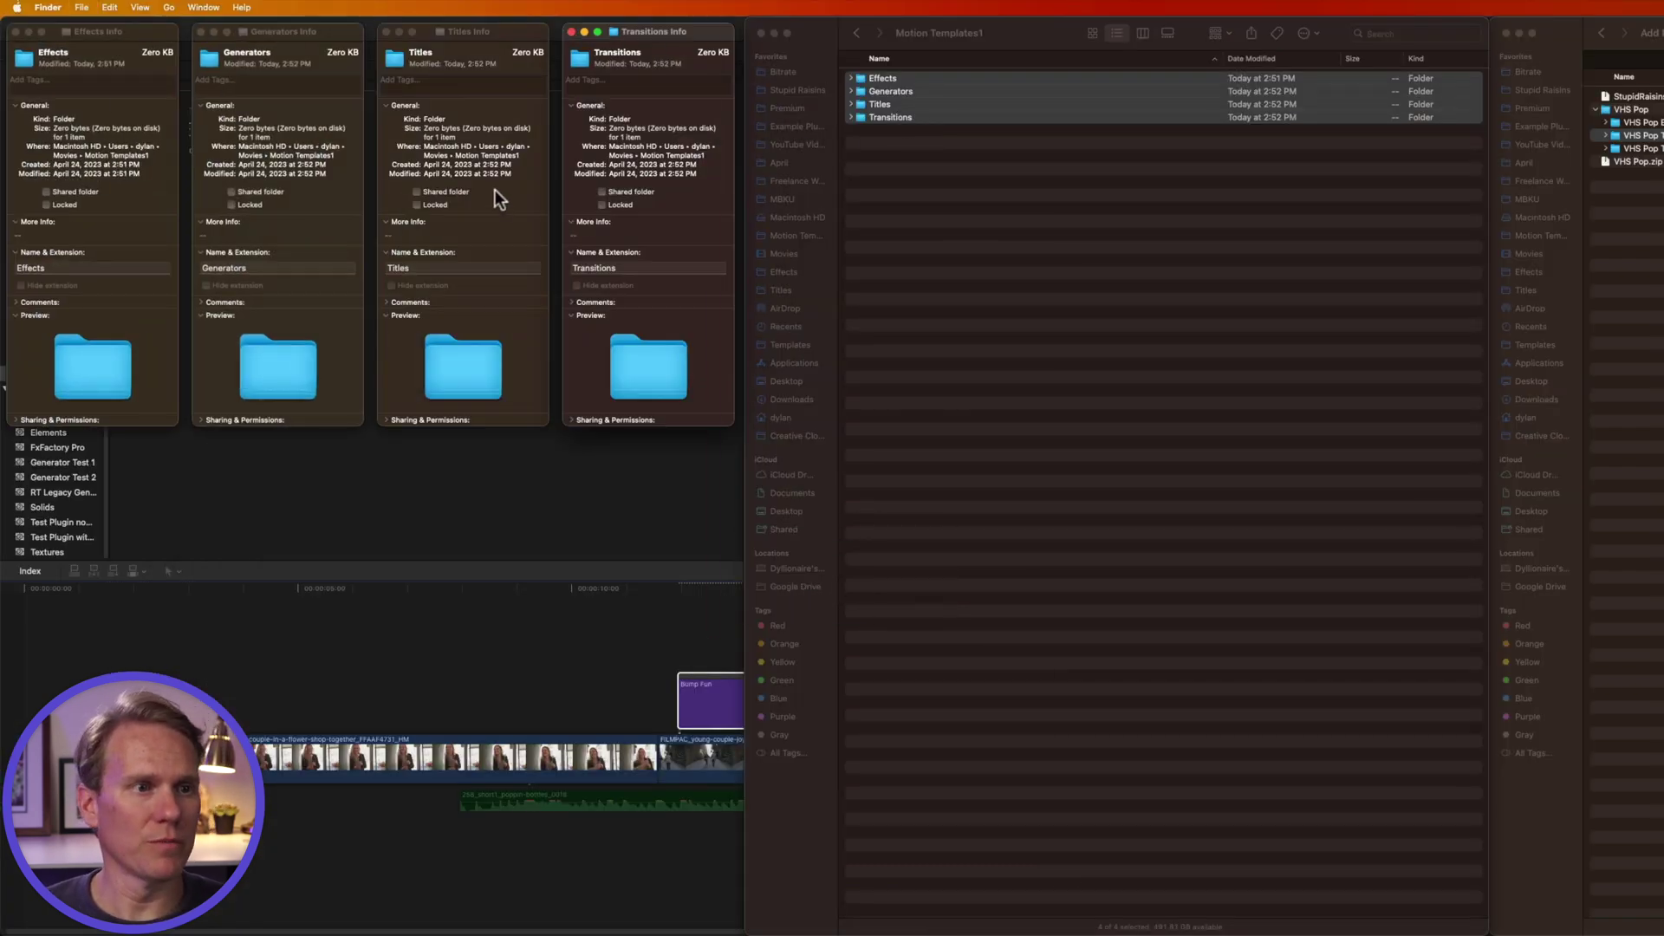
left_click(68, 268)
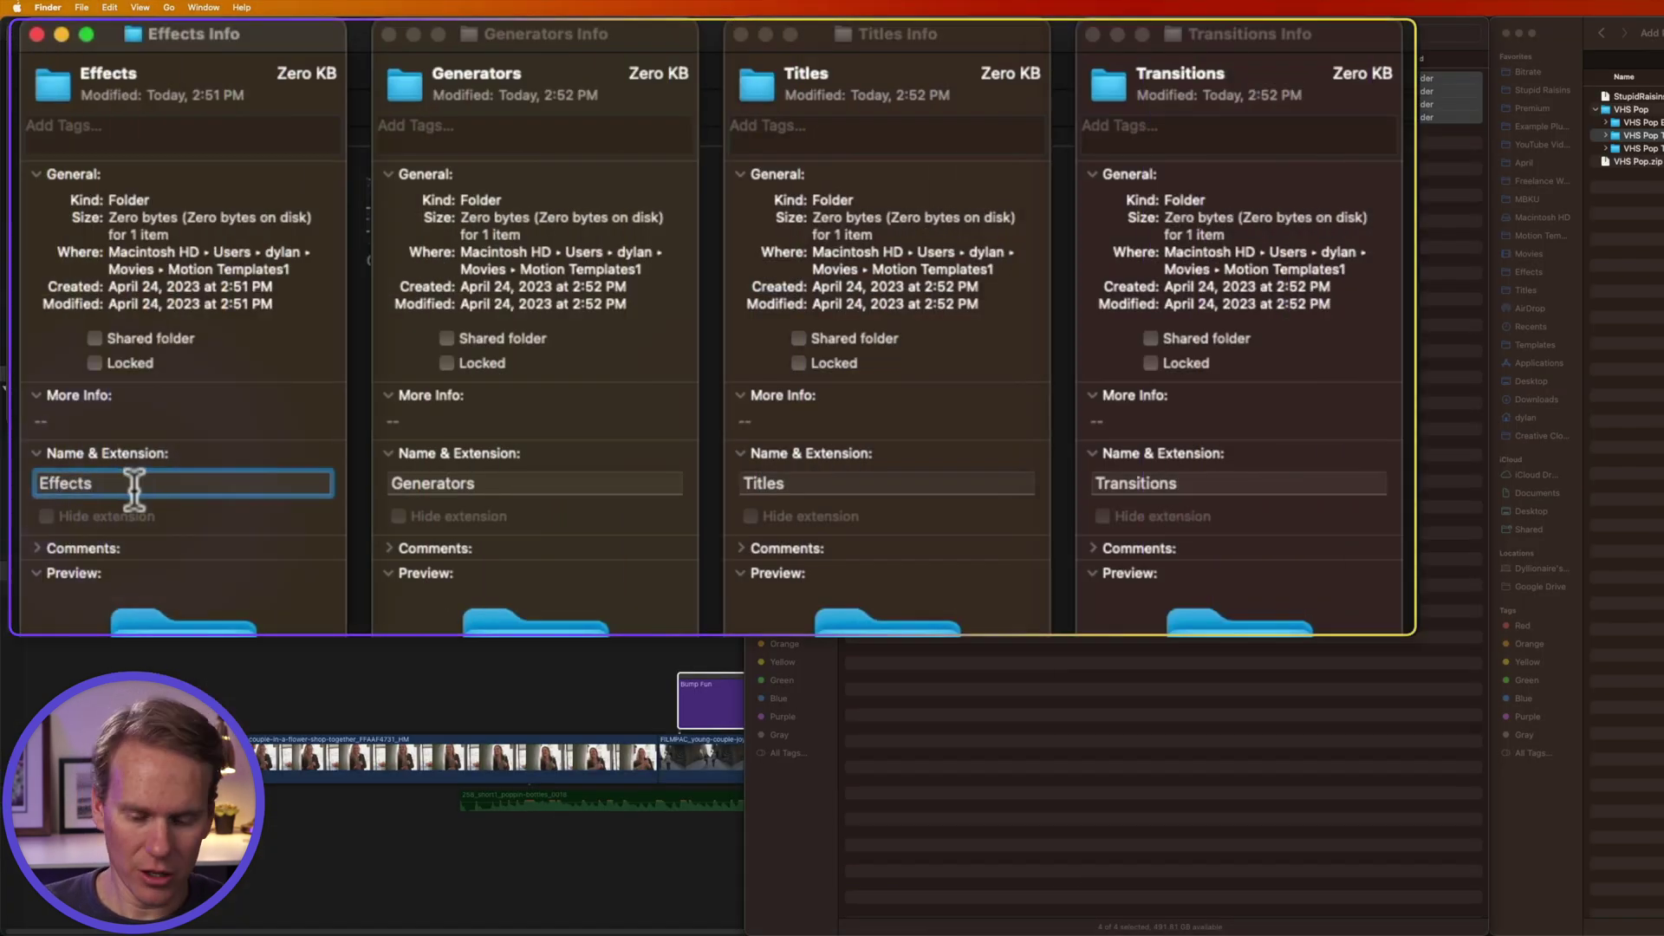
type(".localized")
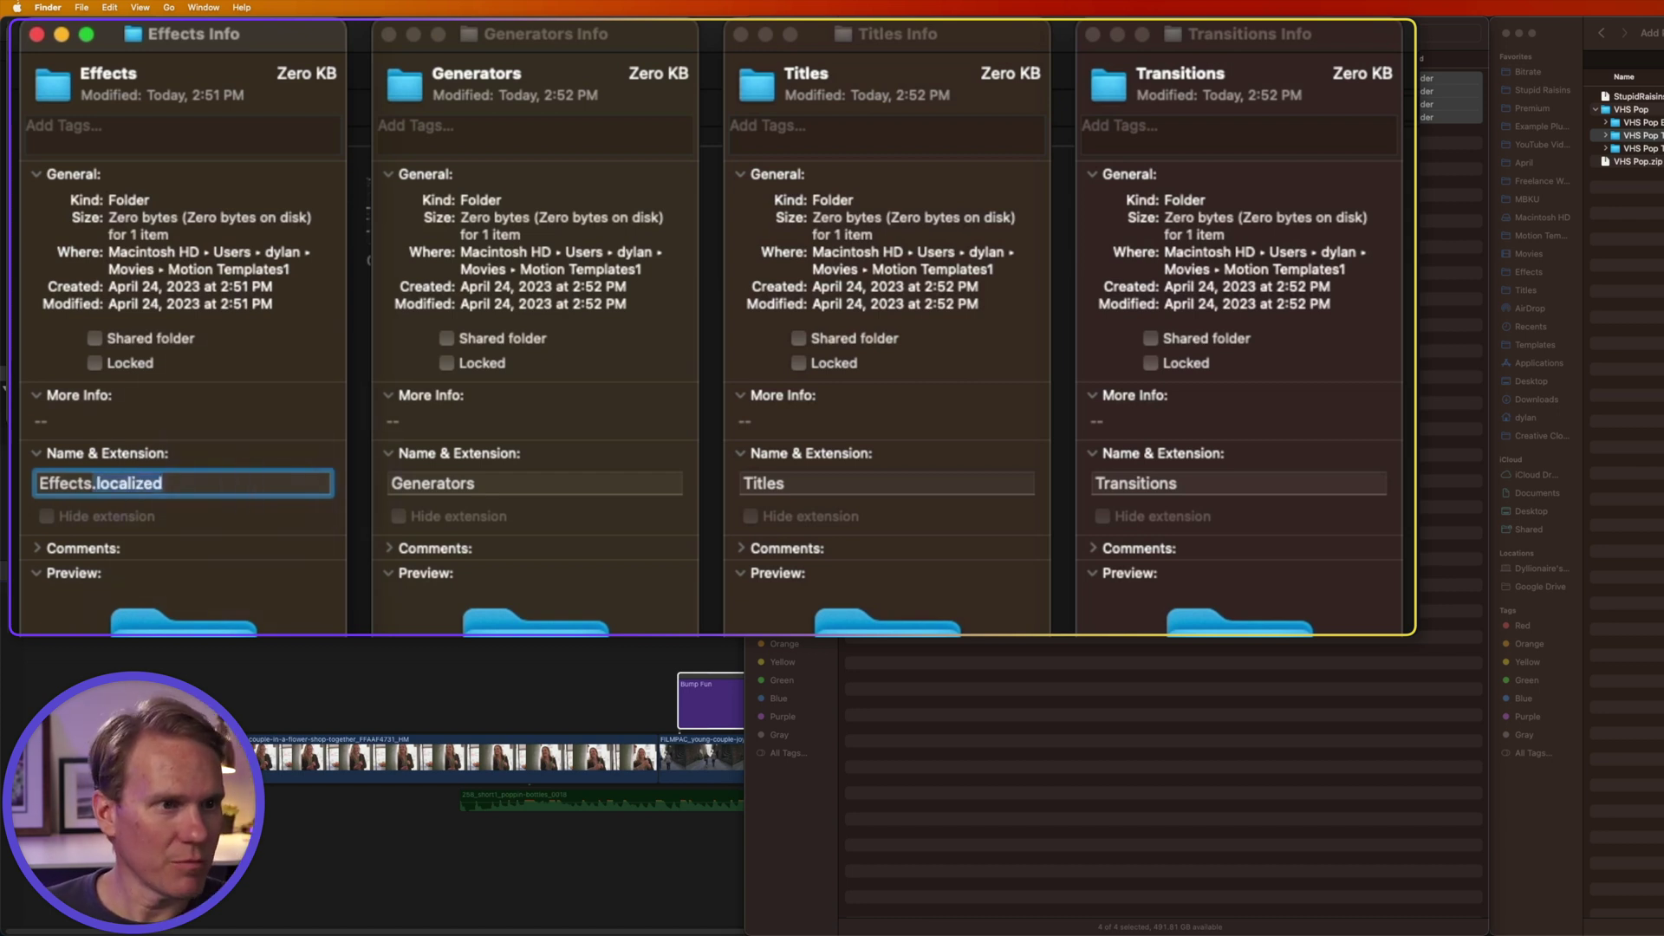
left_click(539, 479)
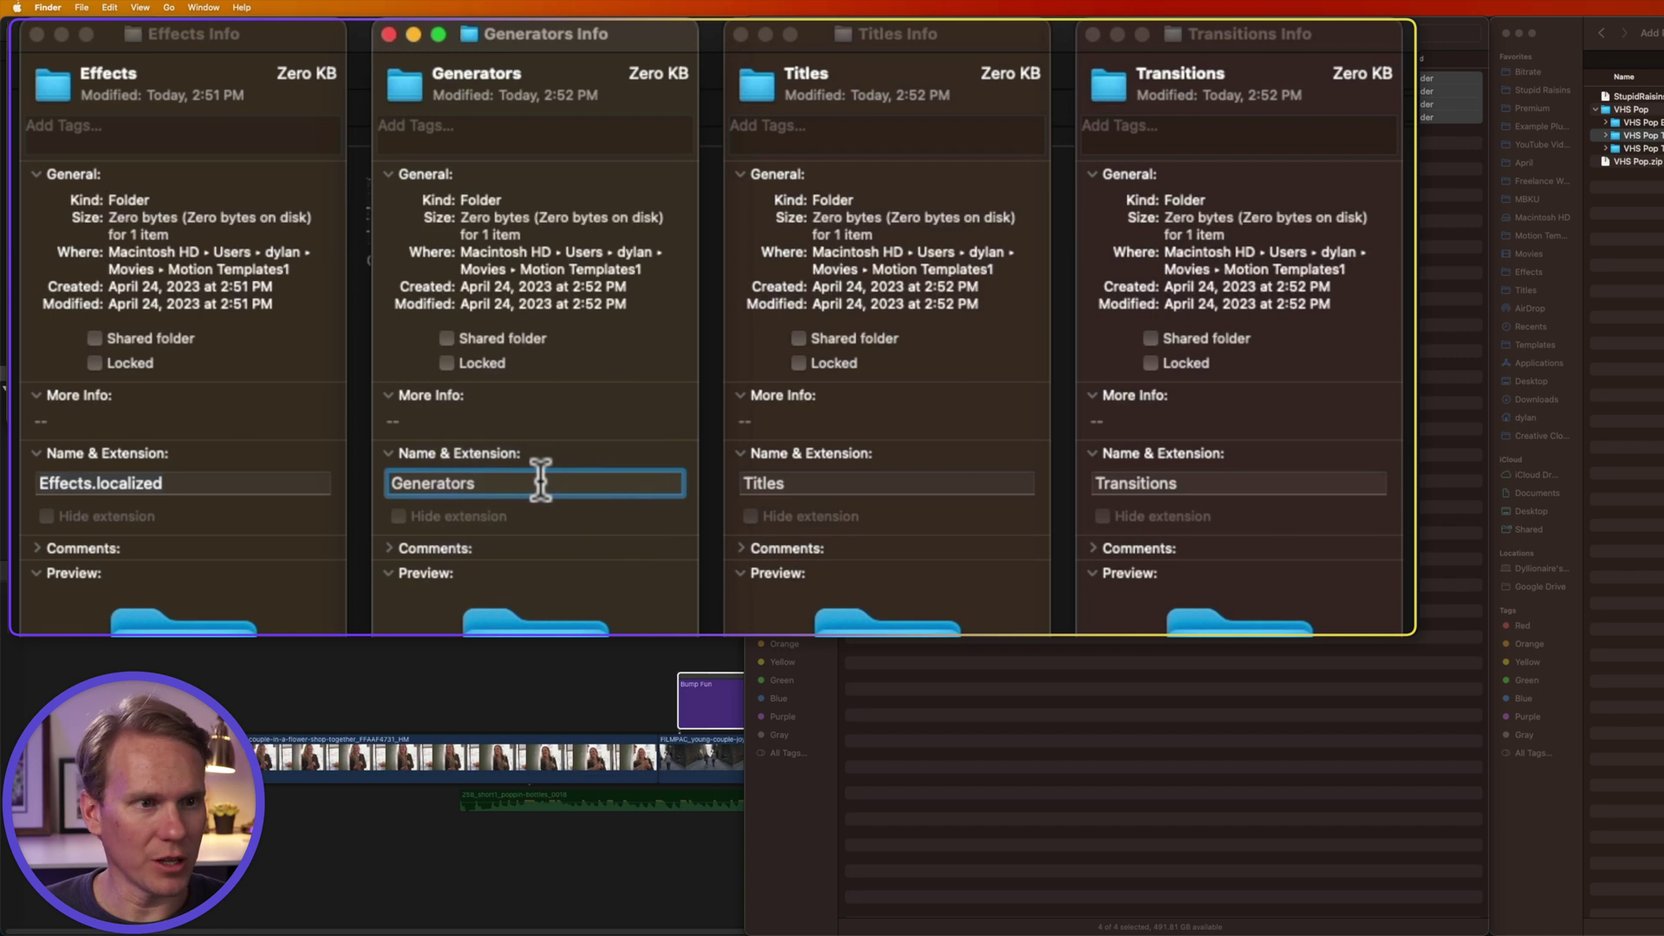
type(".localized")
left_click(921, 479)
type(".localized")
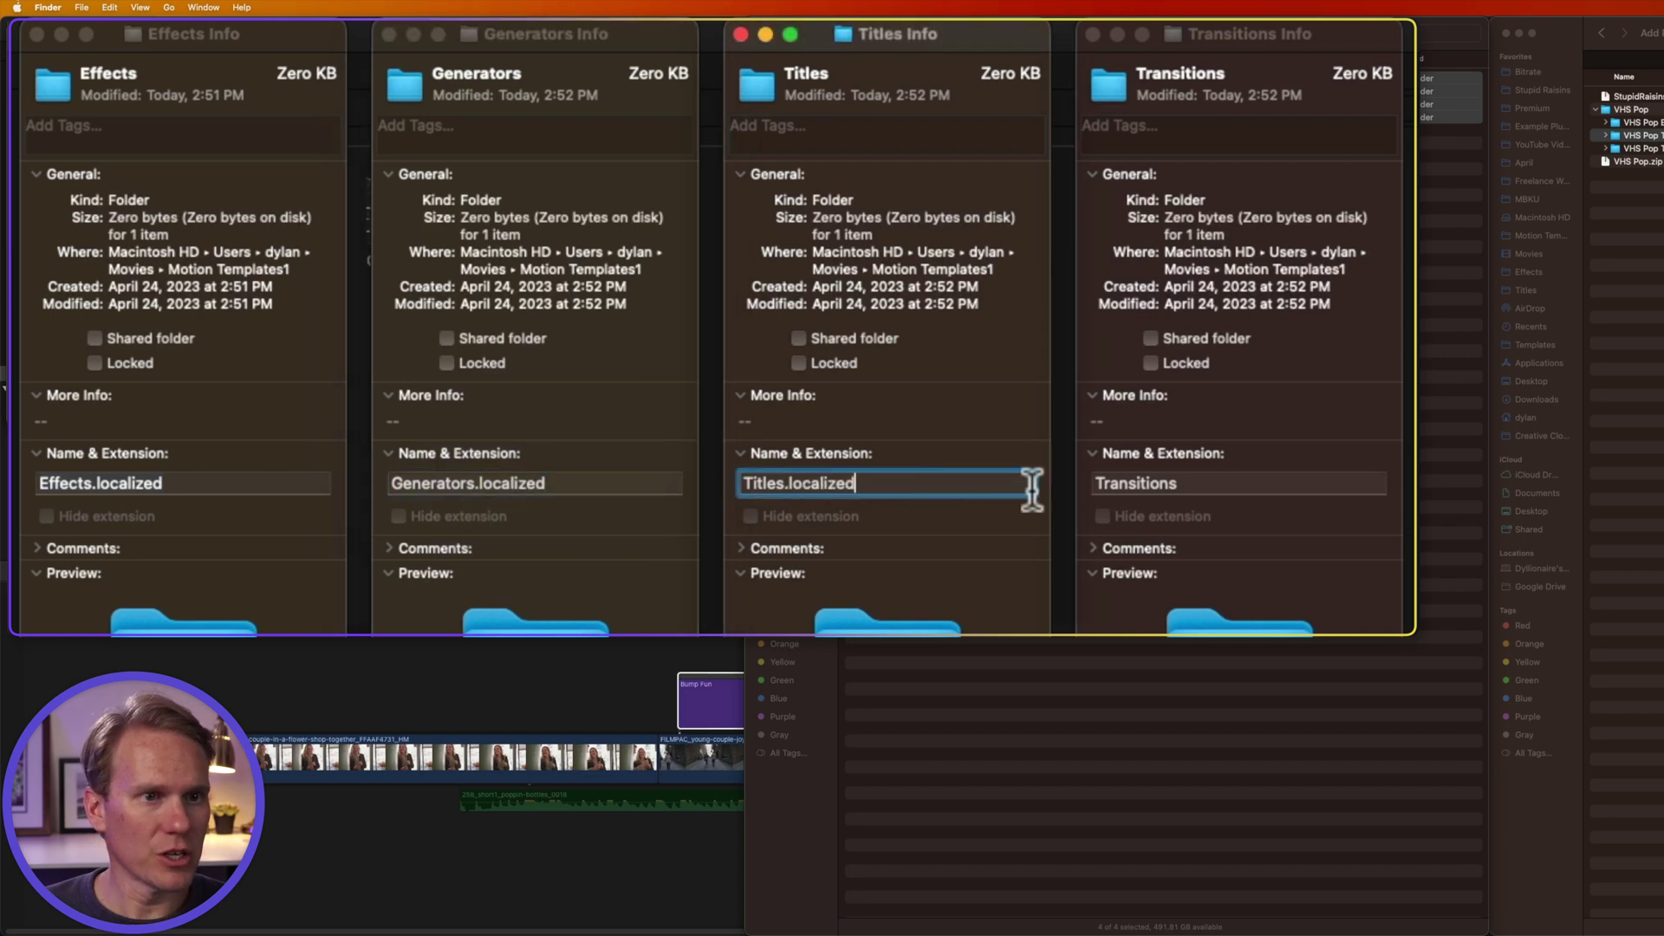
left_click(1233, 480)
type(".localized")
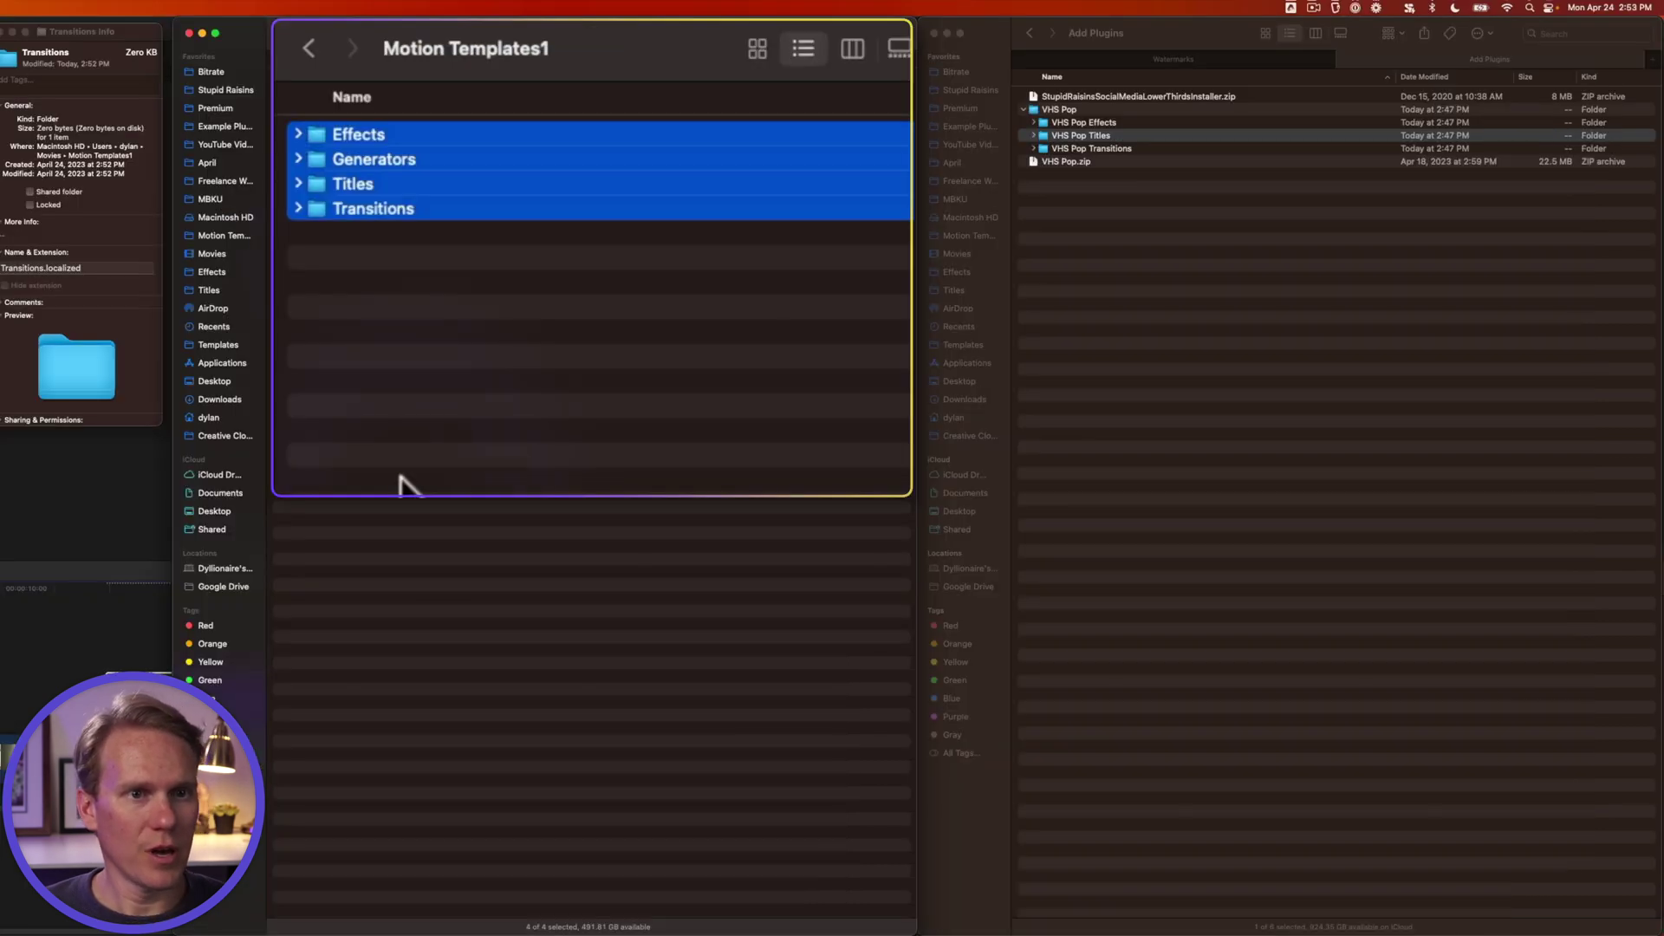
left_click(461, 274)
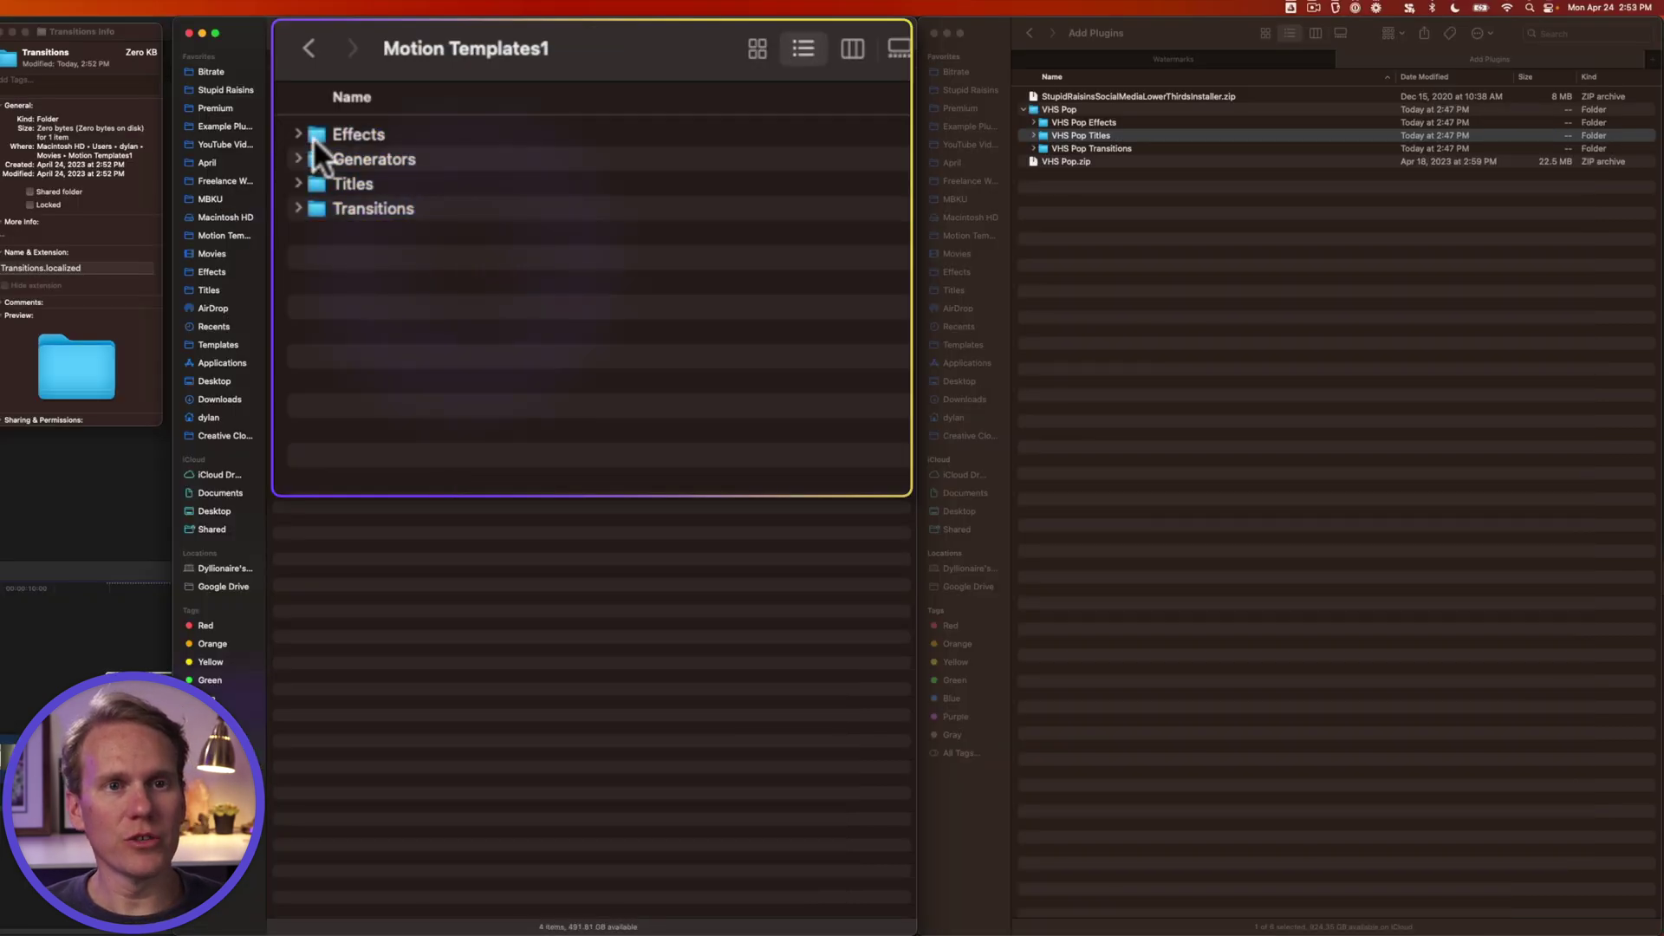
left_click(298, 182)
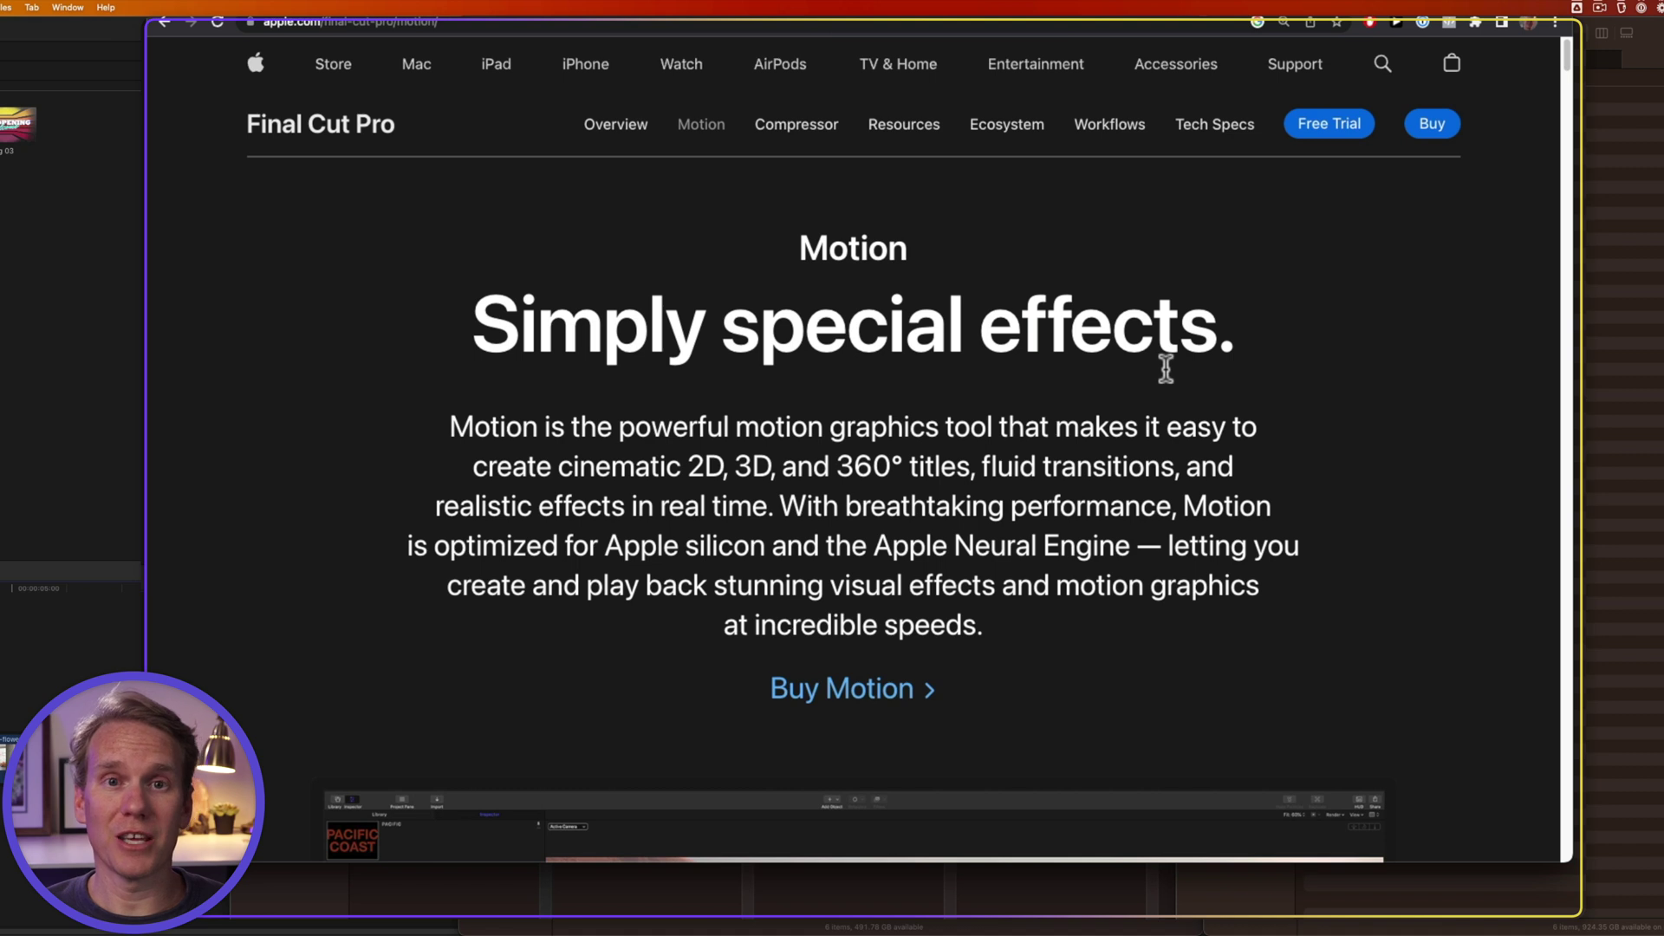
Step: From the Apple Motion web page, choose Buy Motion, then decline opening the App Store
scroll(1166, 366, "down", 8)
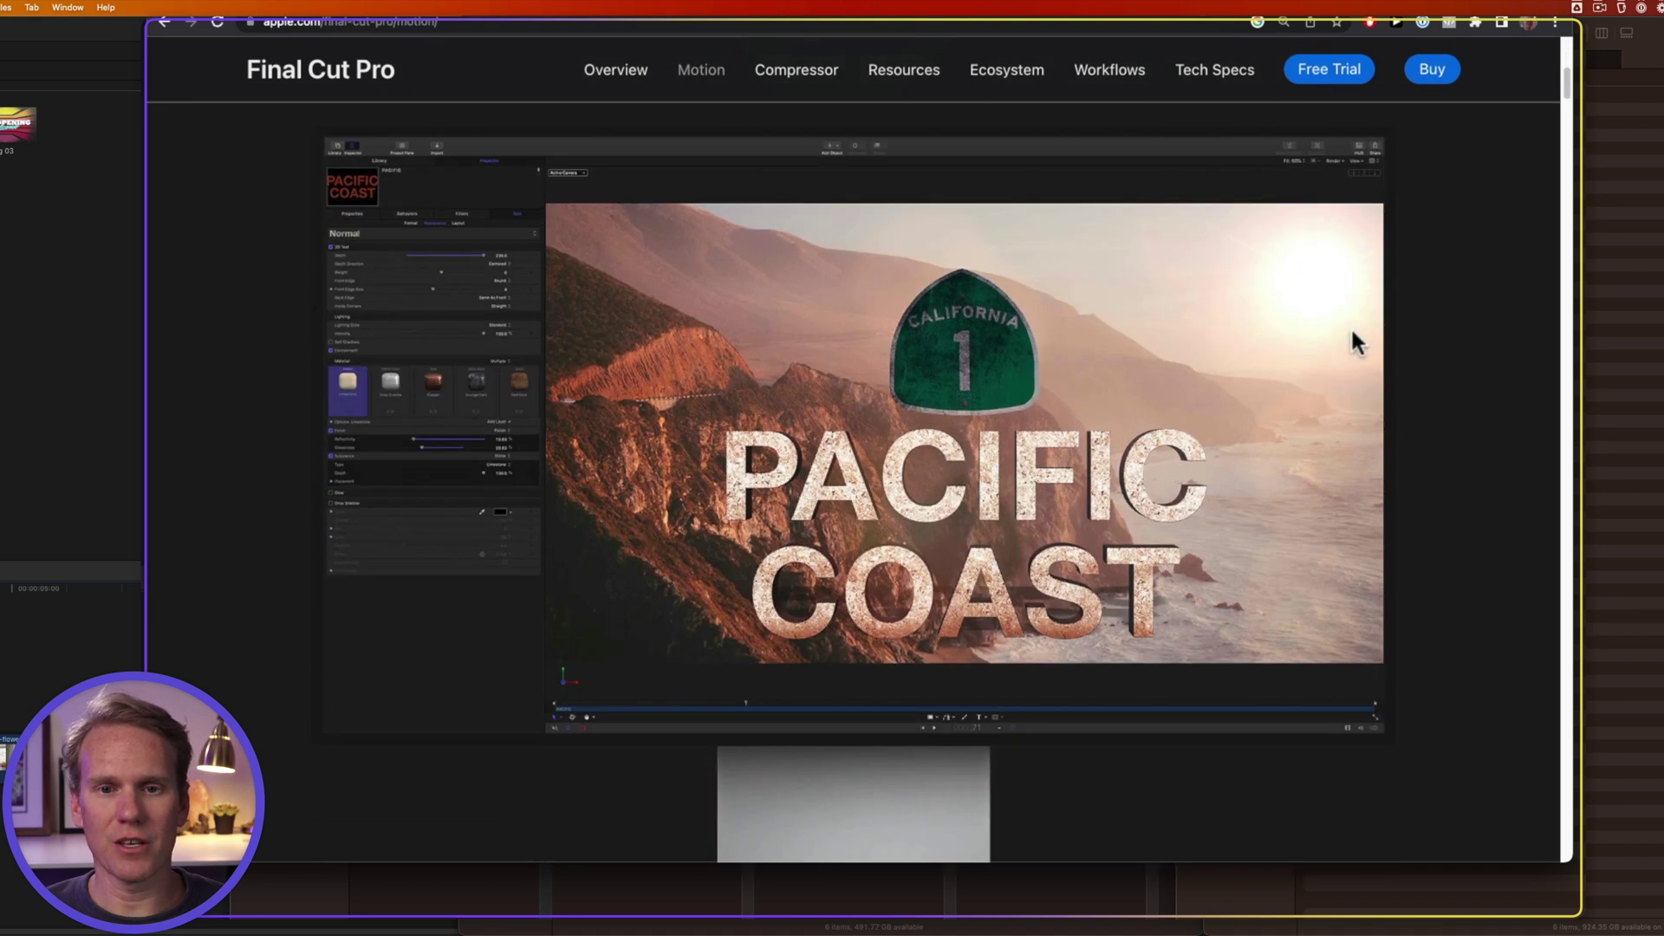
scroll(1352, 331, "down", 11)
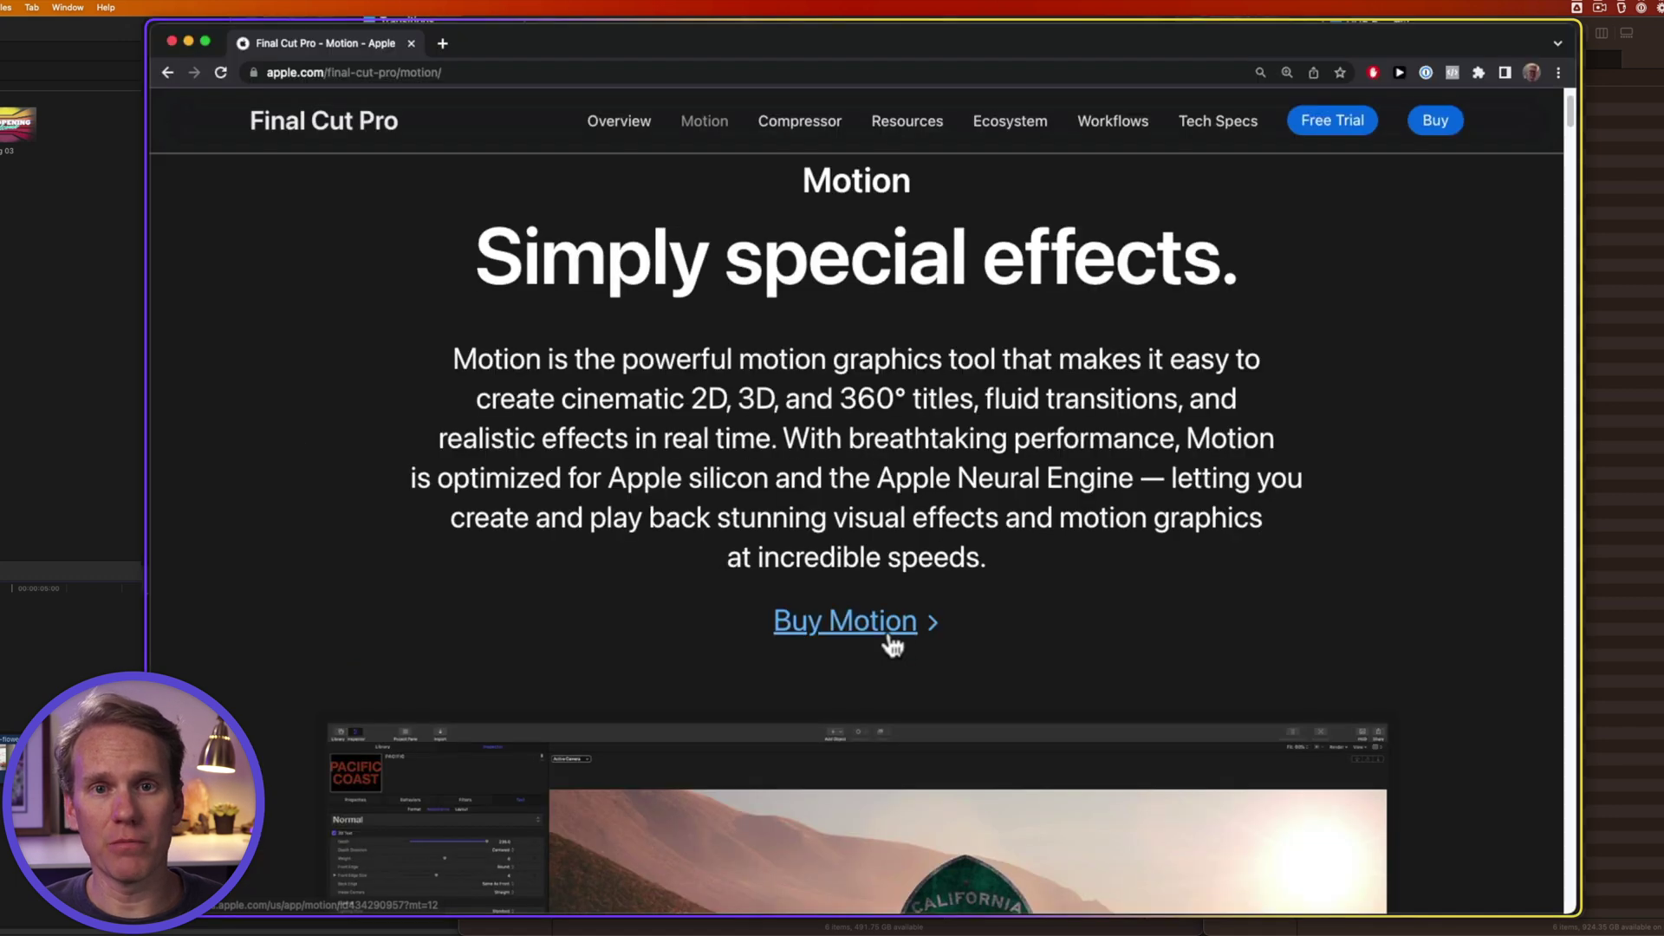
left_click(891, 639)
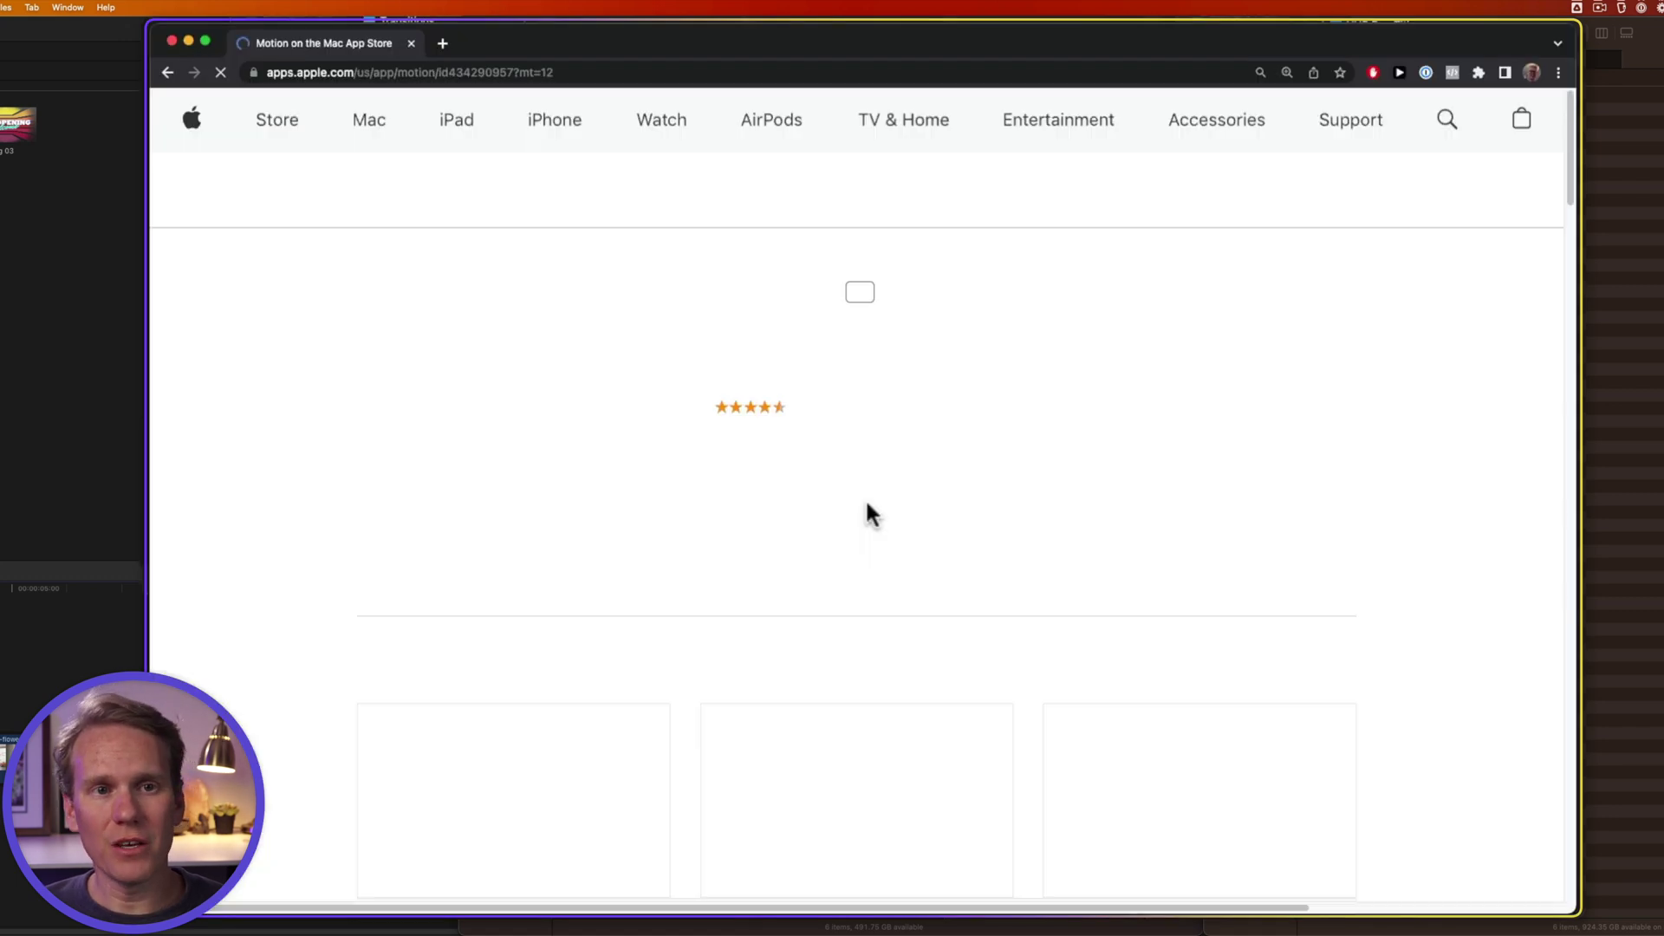
left_click(934, 213)
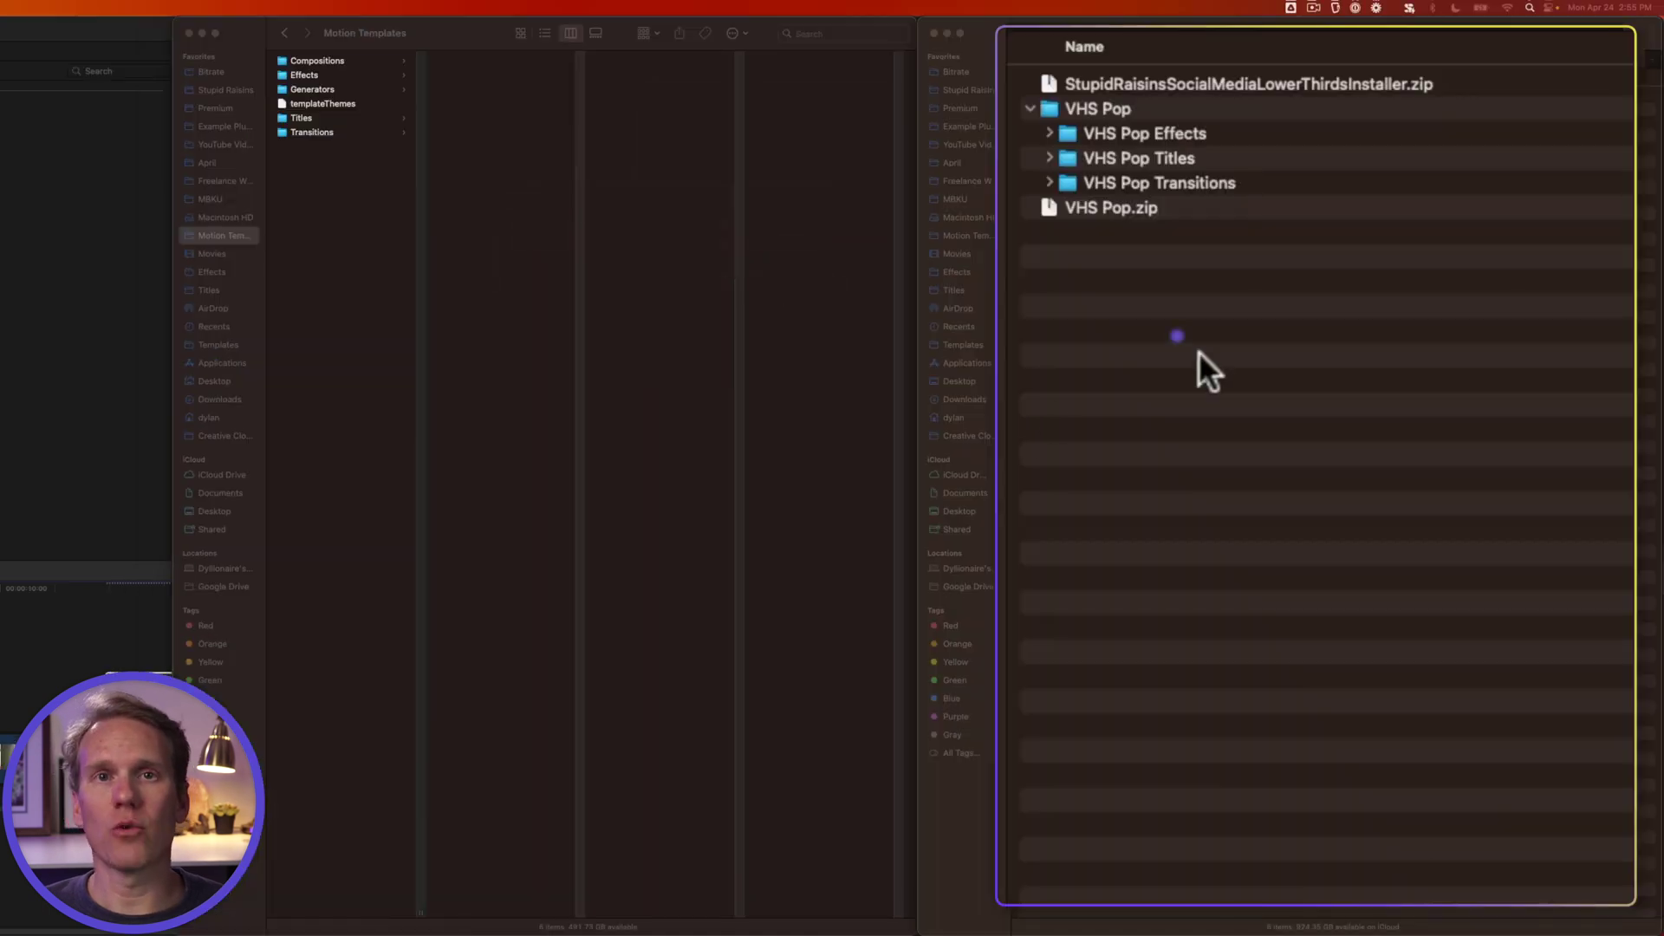
Step: Expand VHS Pop Effects and its Fast Forward folder to reveal Fast Forward.moef
left_click(1210, 345)
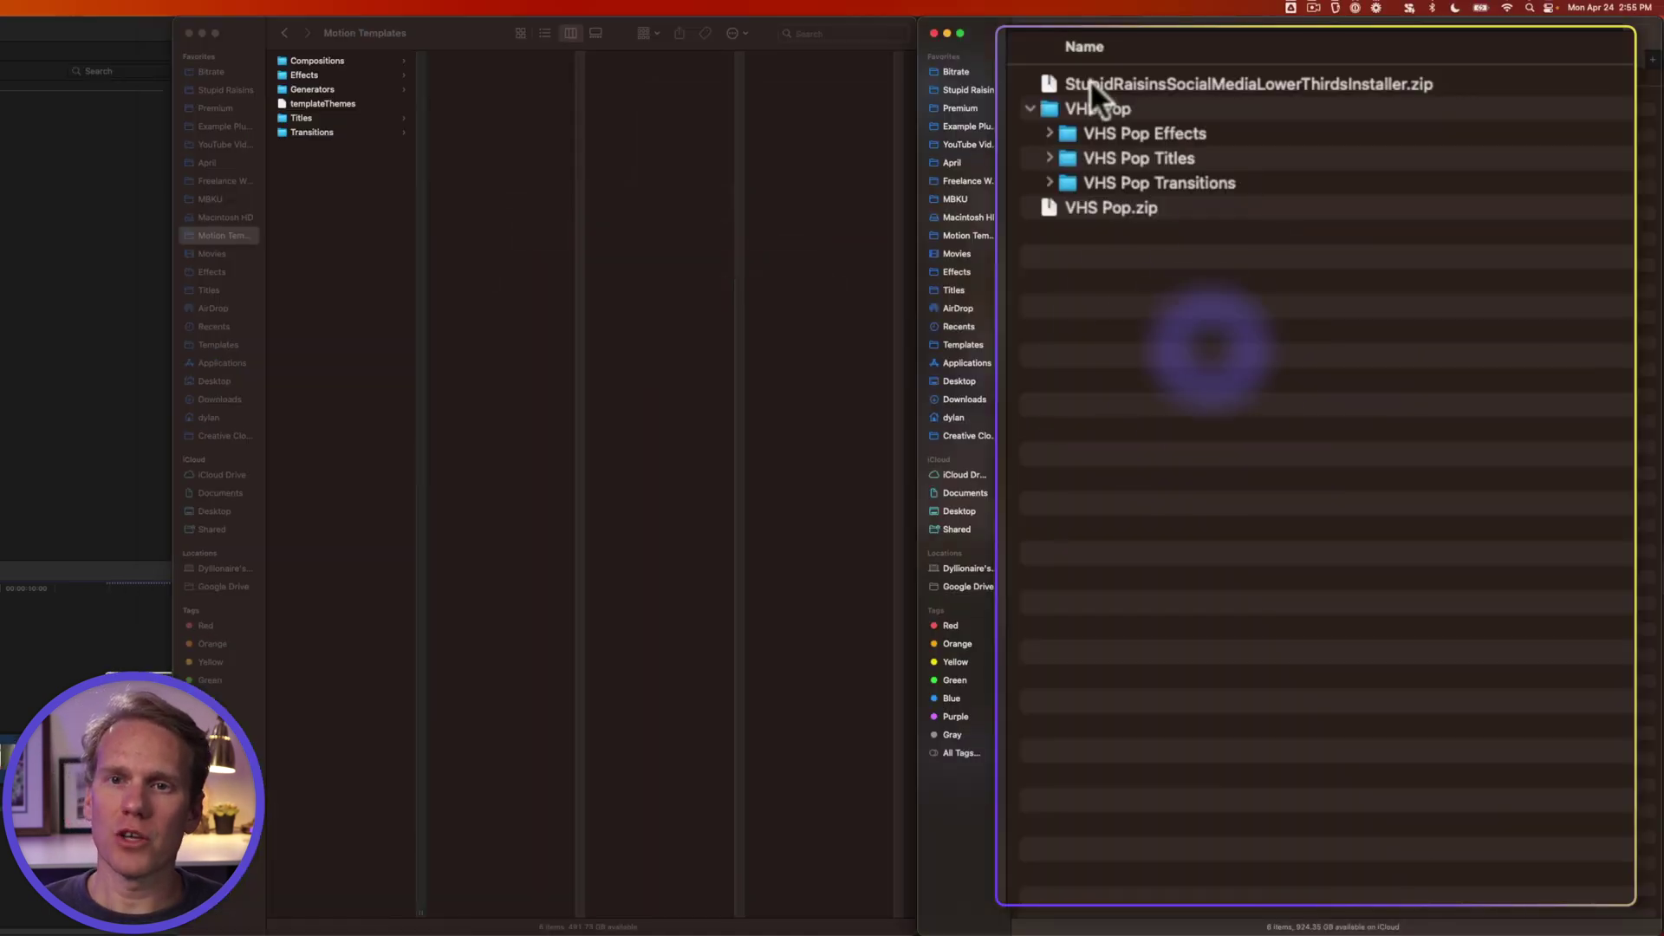
left_click(1049, 133)
left_click(1066, 154)
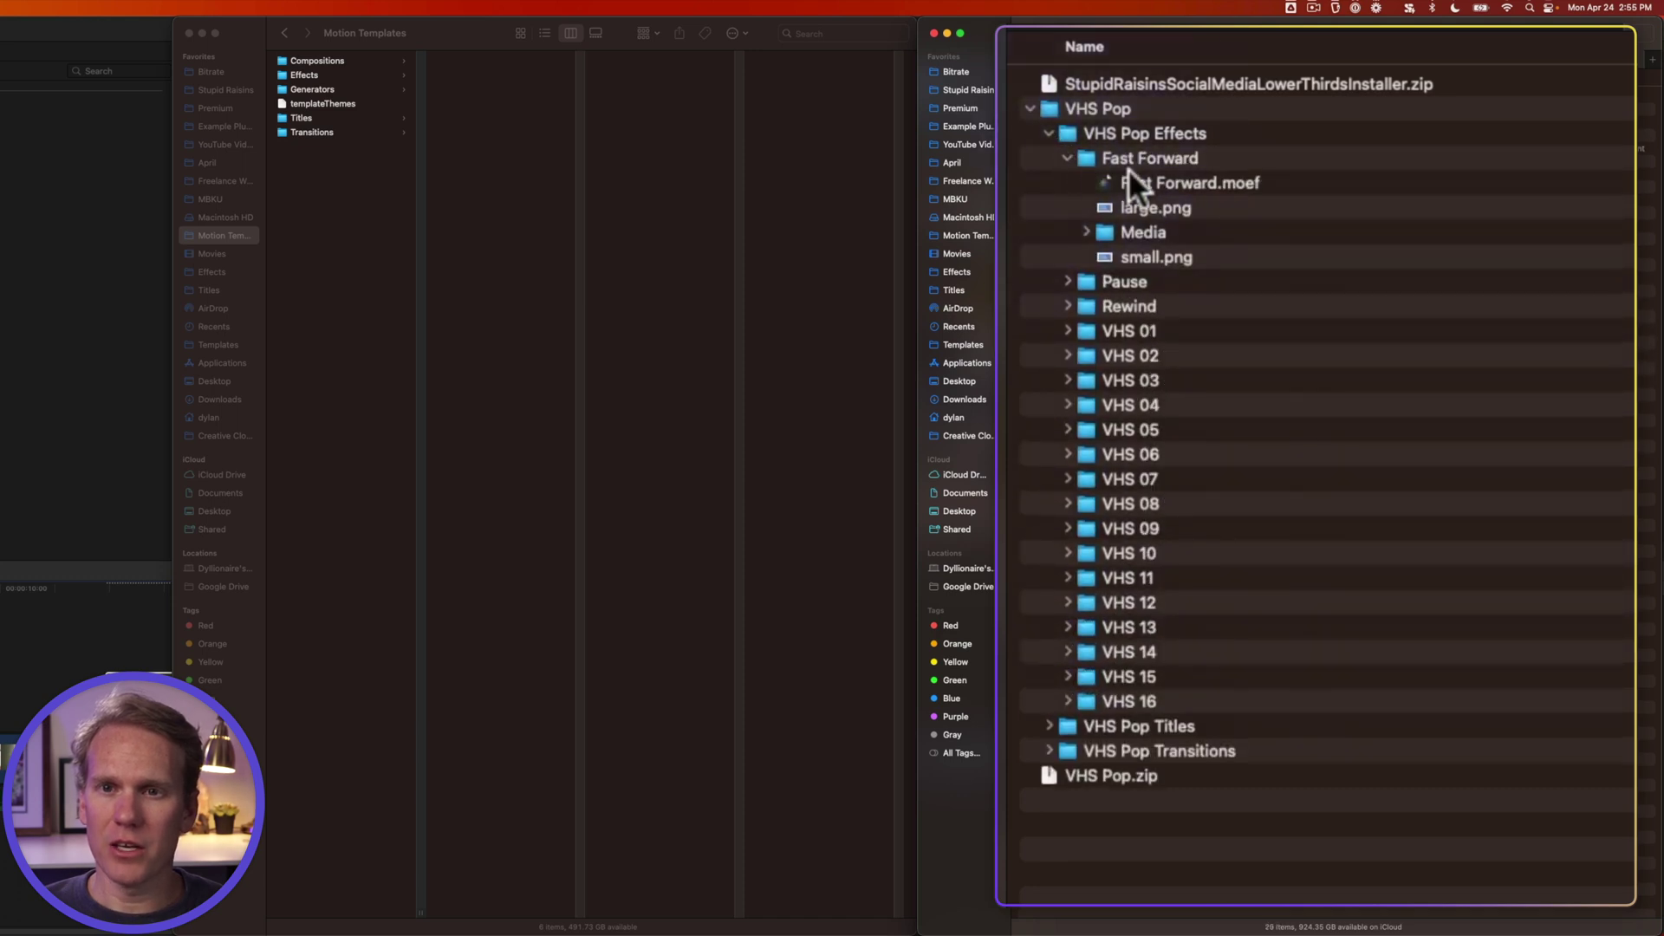
left_click(1270, 181)
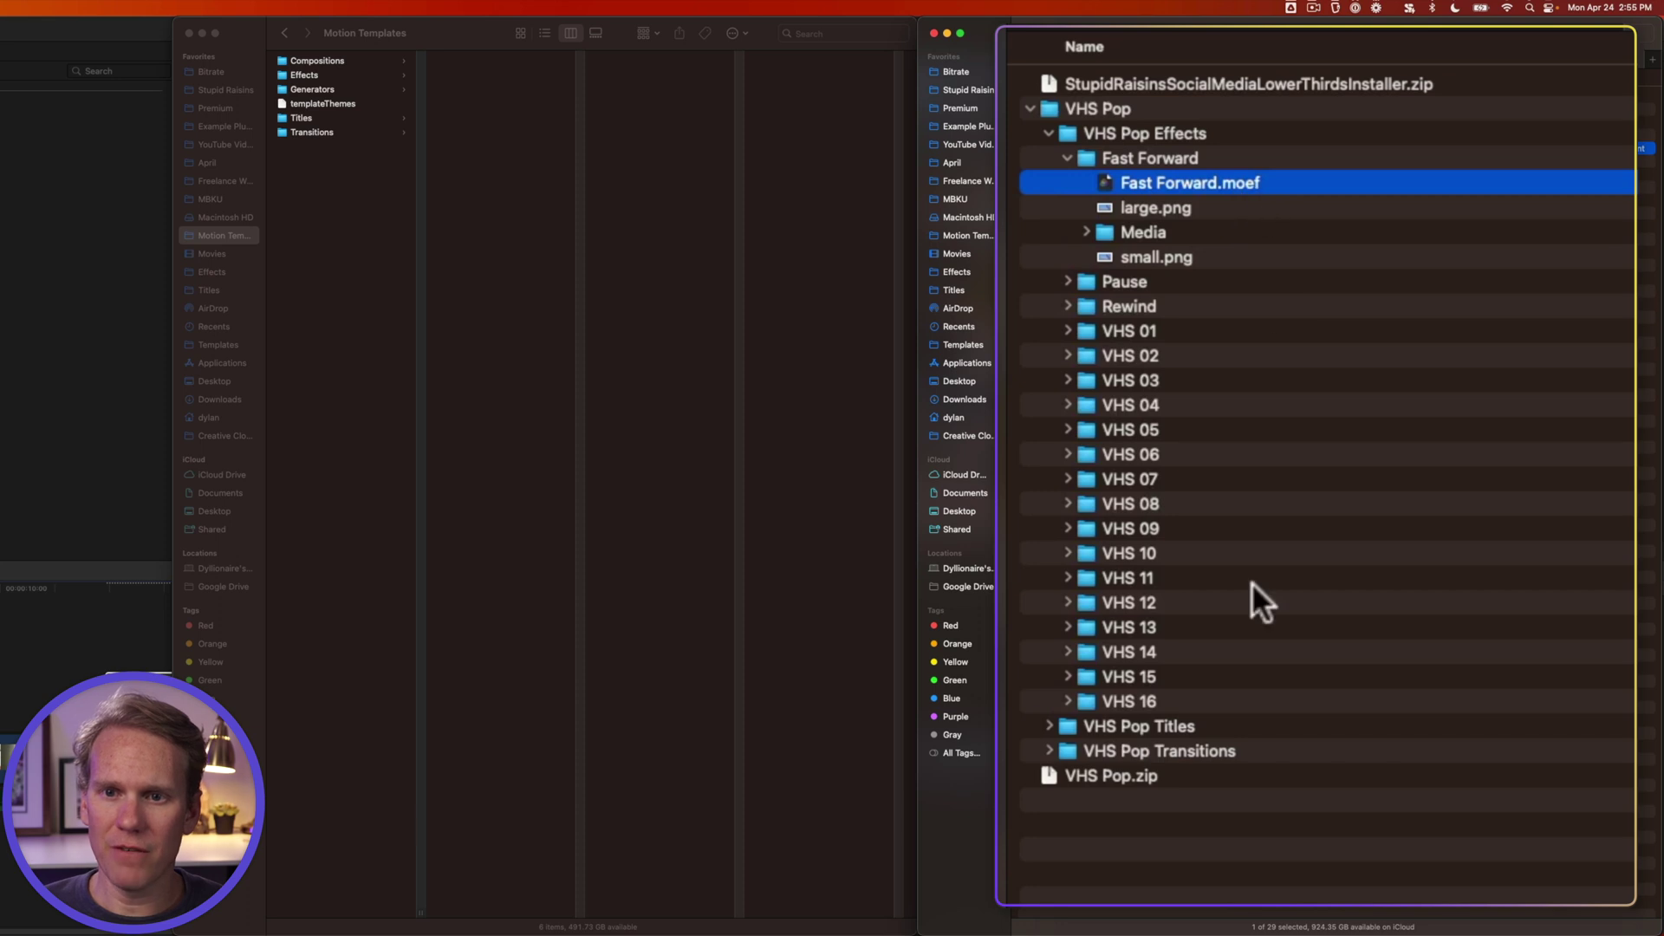
Step: Expand VHS Pop Titles to Opening 01.moti and VHS Pop Transitions to 01.motr
left_click(1049, 726)
left_click(1066, 748)
left_click(1239, 825)
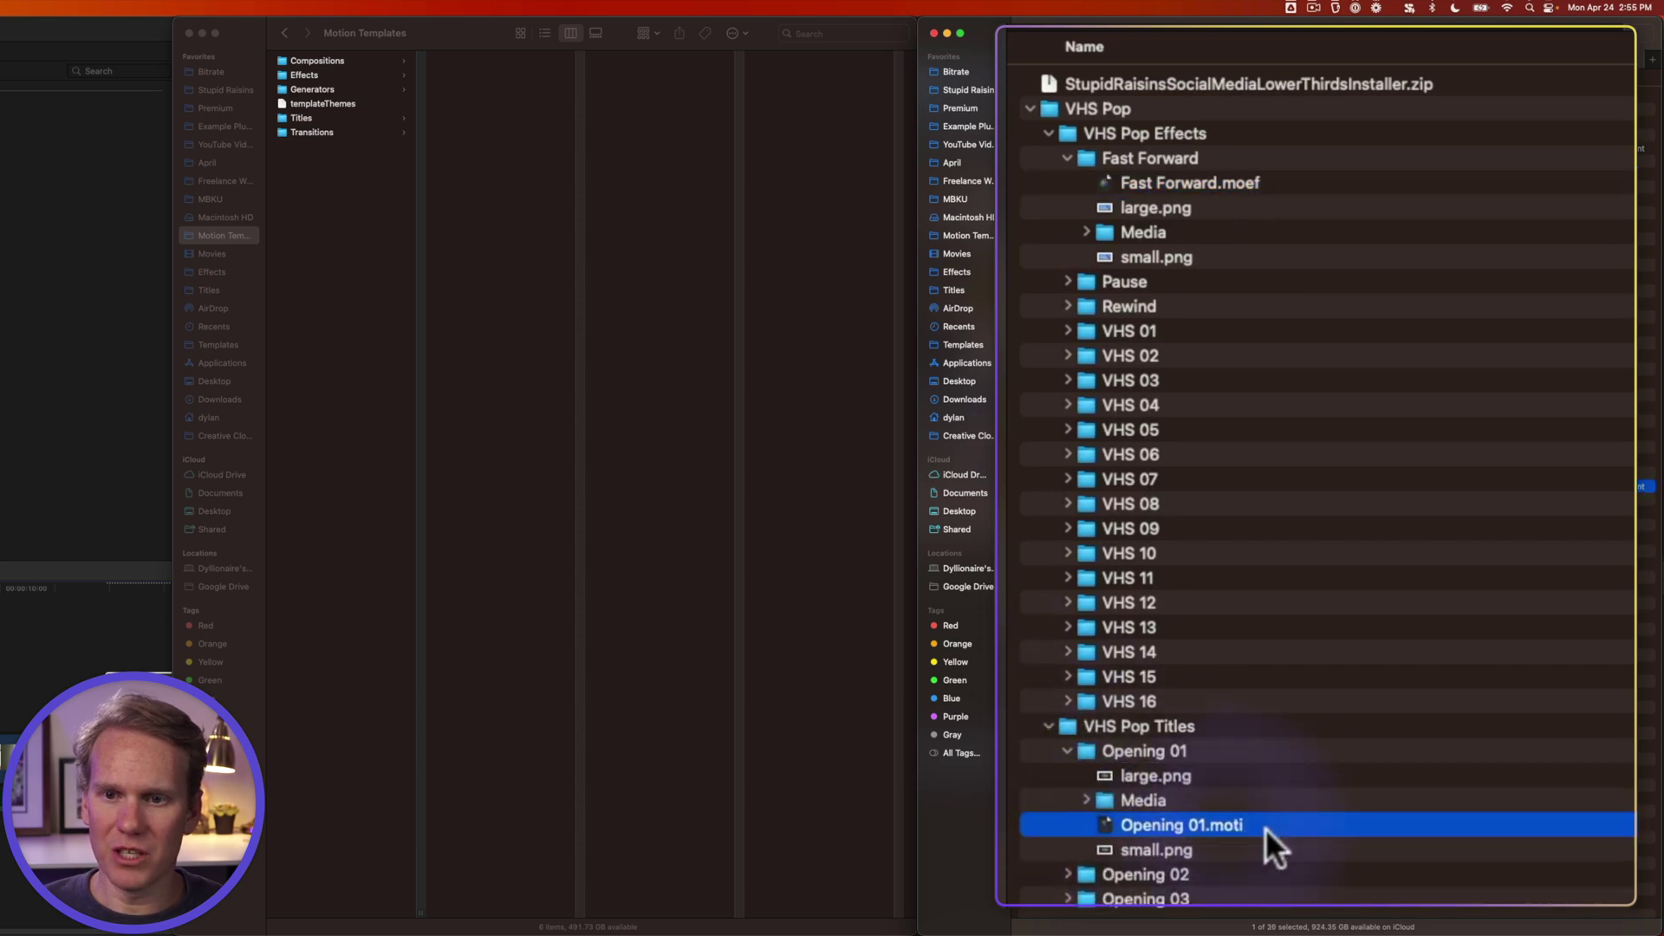
scroll(1066, 676, "down", 5)
left_click(1050, 652)
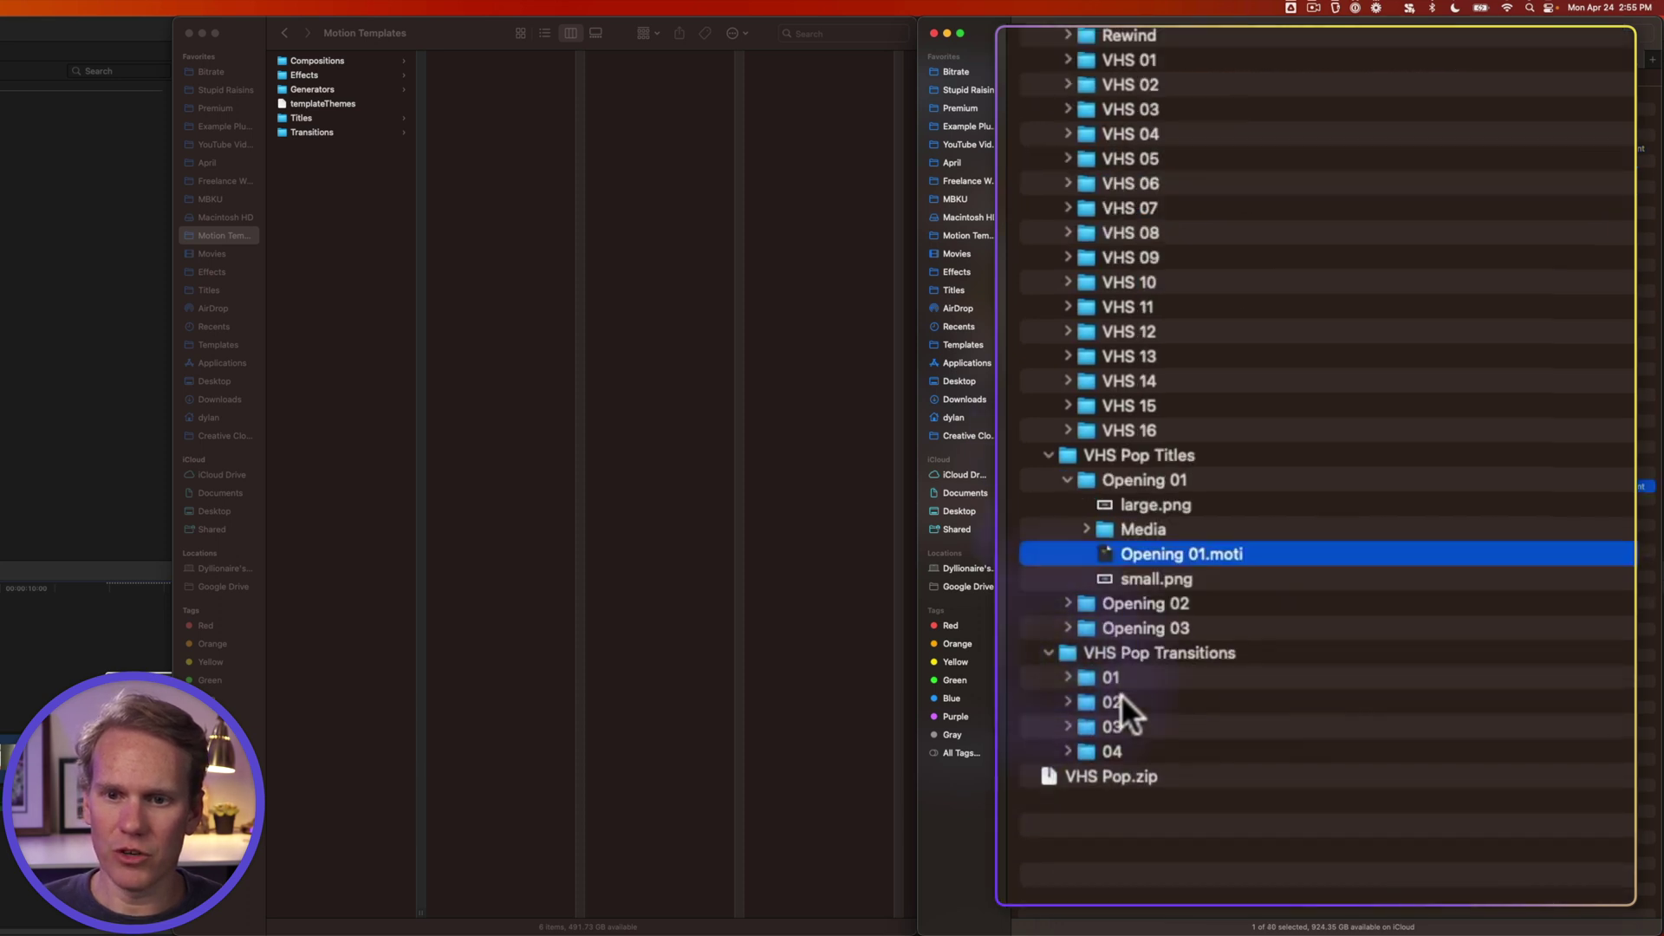
left_click(1073, 677)
left_click(1201, 704)
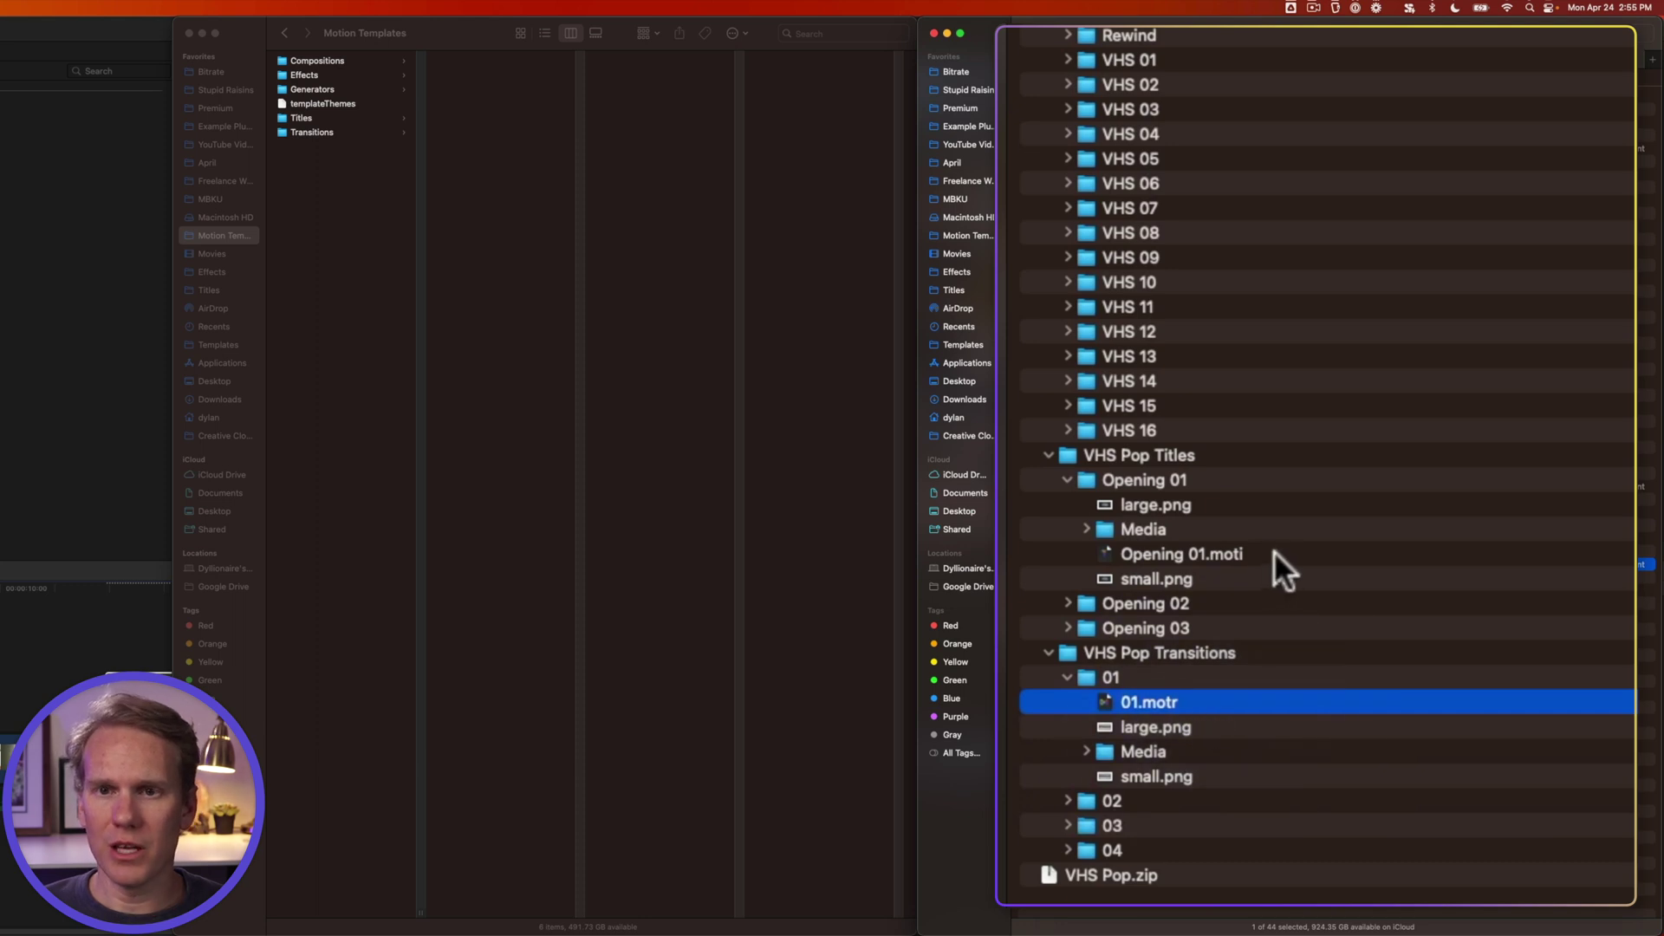
Step: Open Fast Forward.moef in Motion
scroll(1292, 181, "up", 5)
left_click(1292, 182)
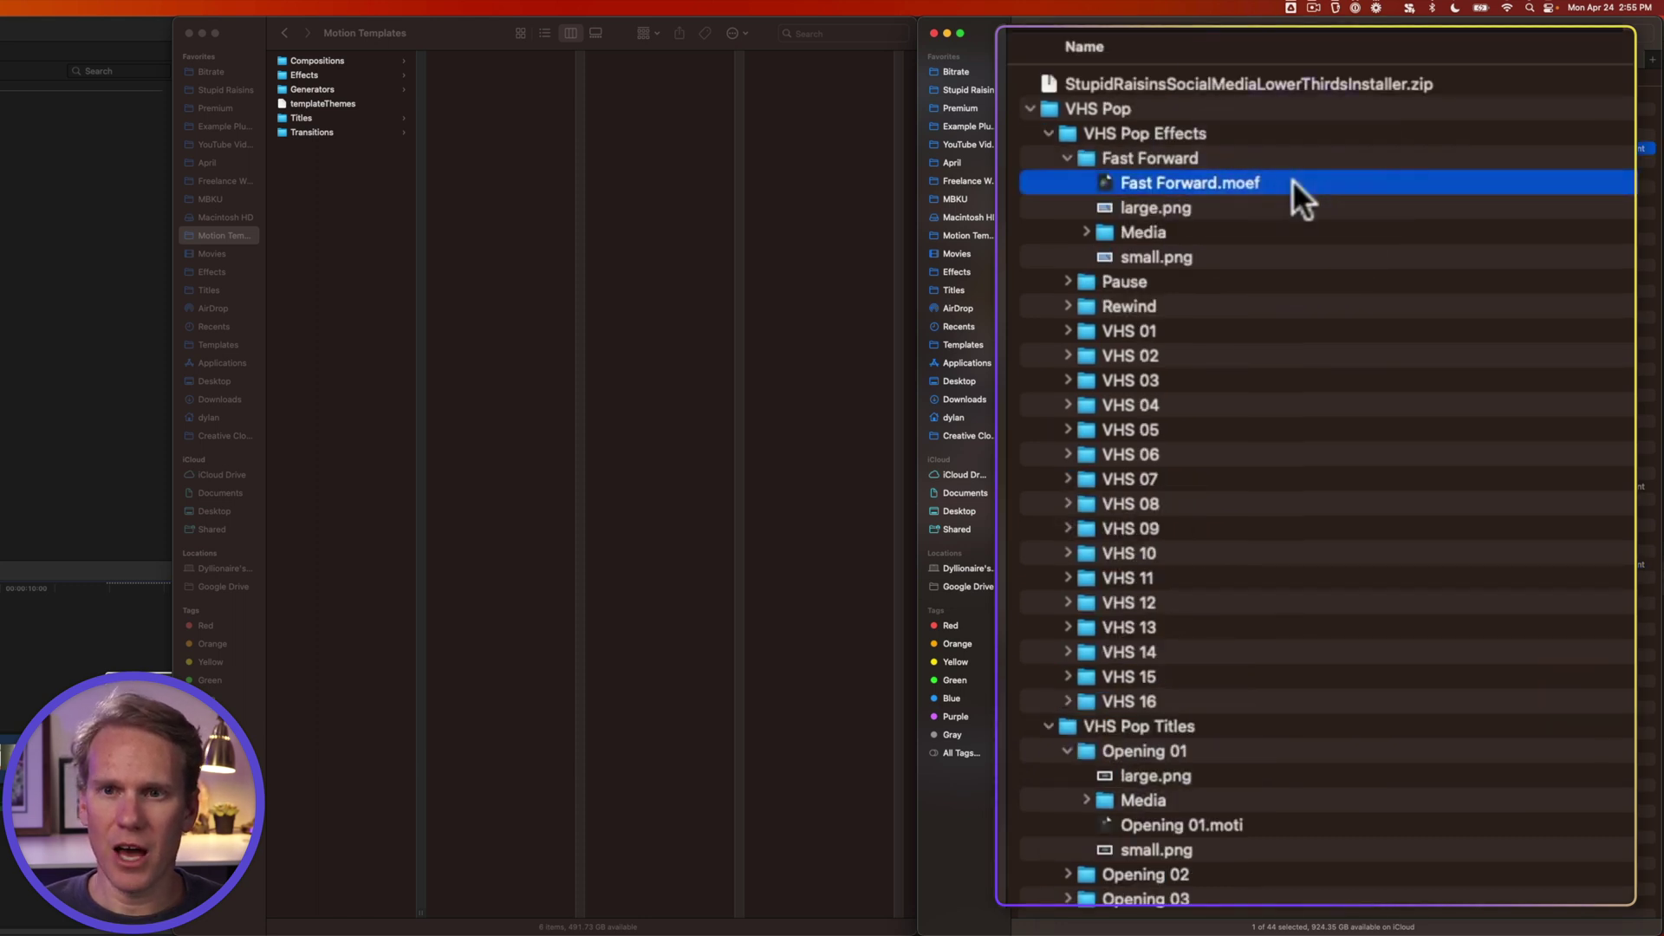
double_click(1291, 182)
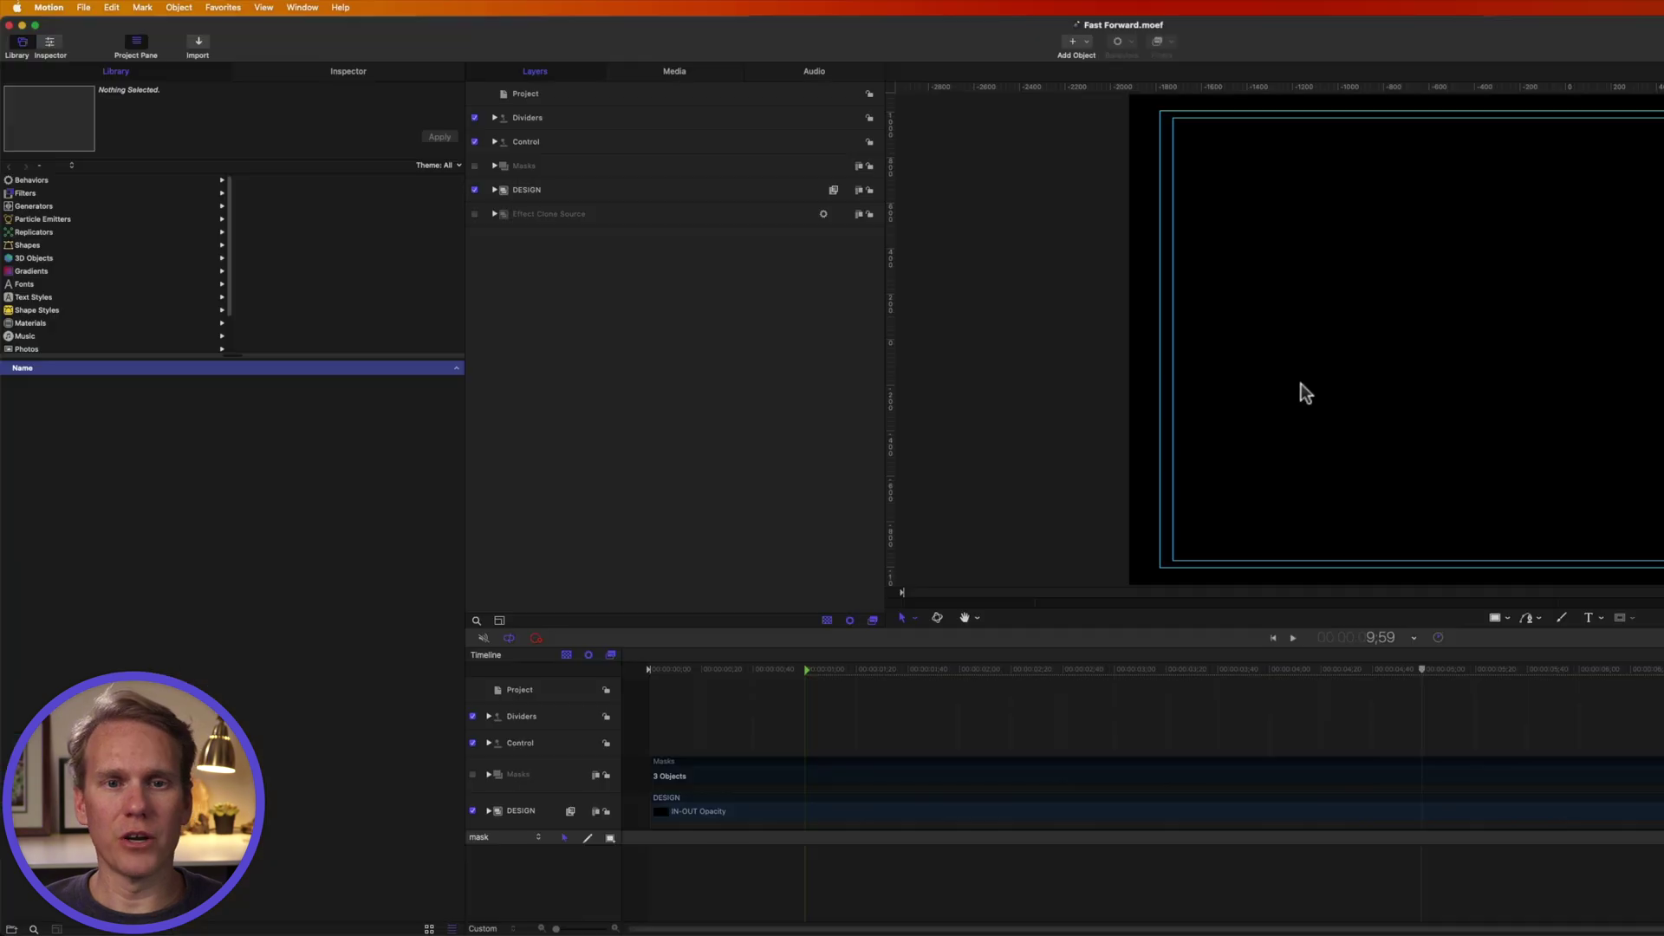
Step: Publish the Fast Forward effect as template 'Delete' under VHS Pop Effects with theme None
left_click_drag(1074, 669, 1329, 668)
left_click(83, 7)
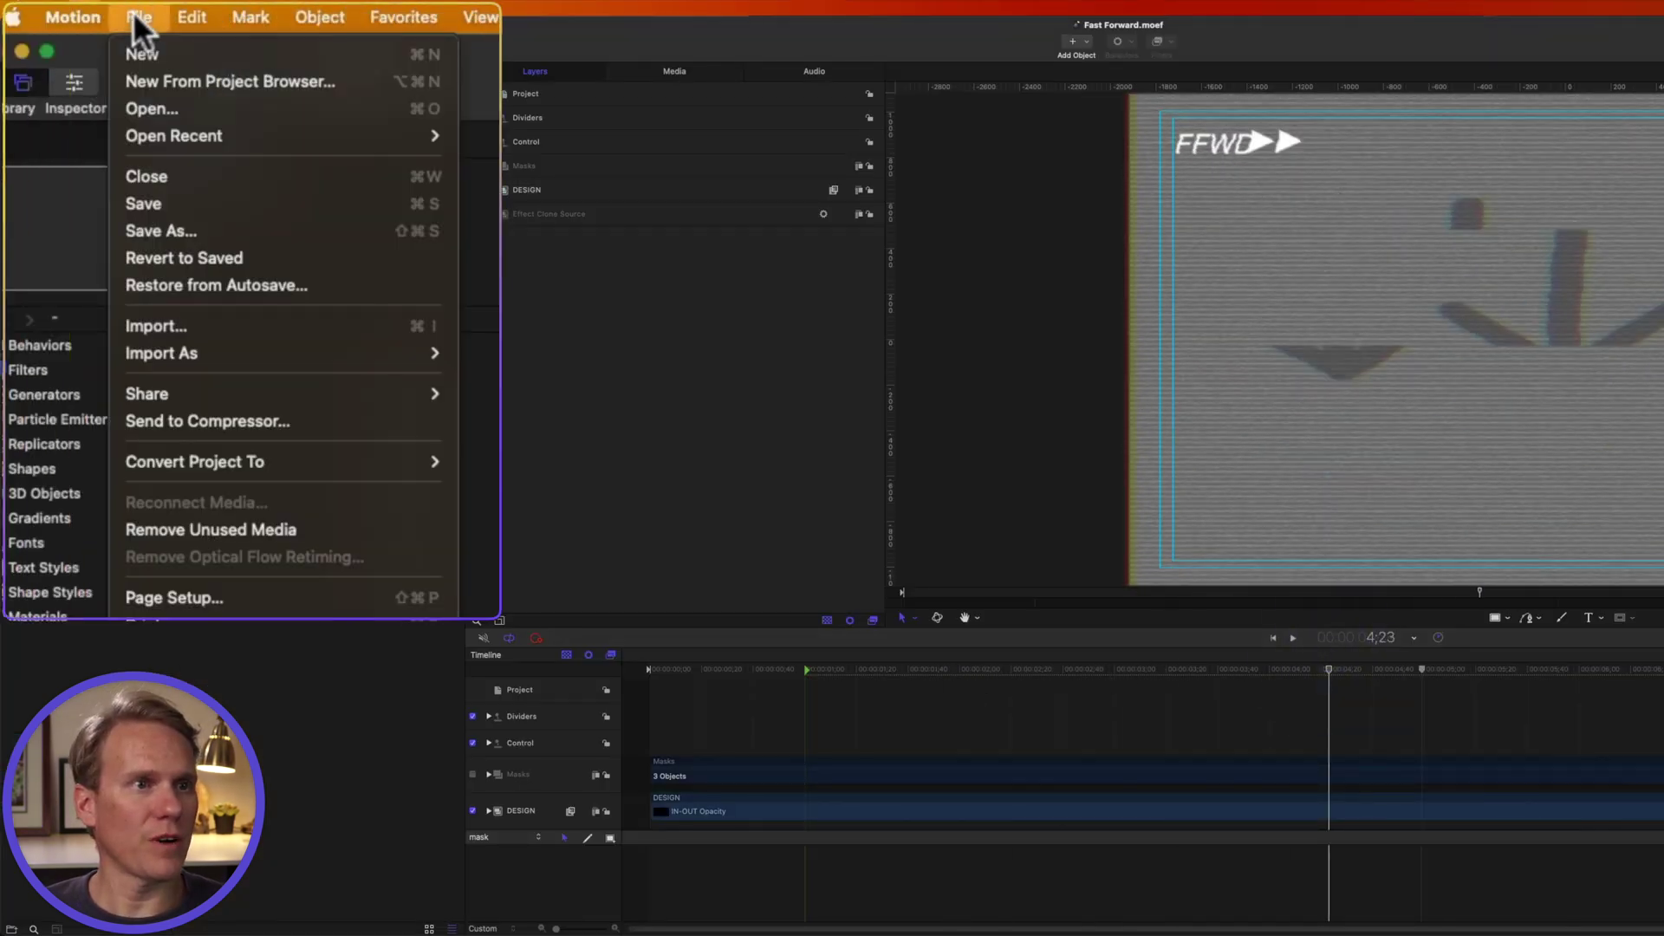
key("shift+super+s")
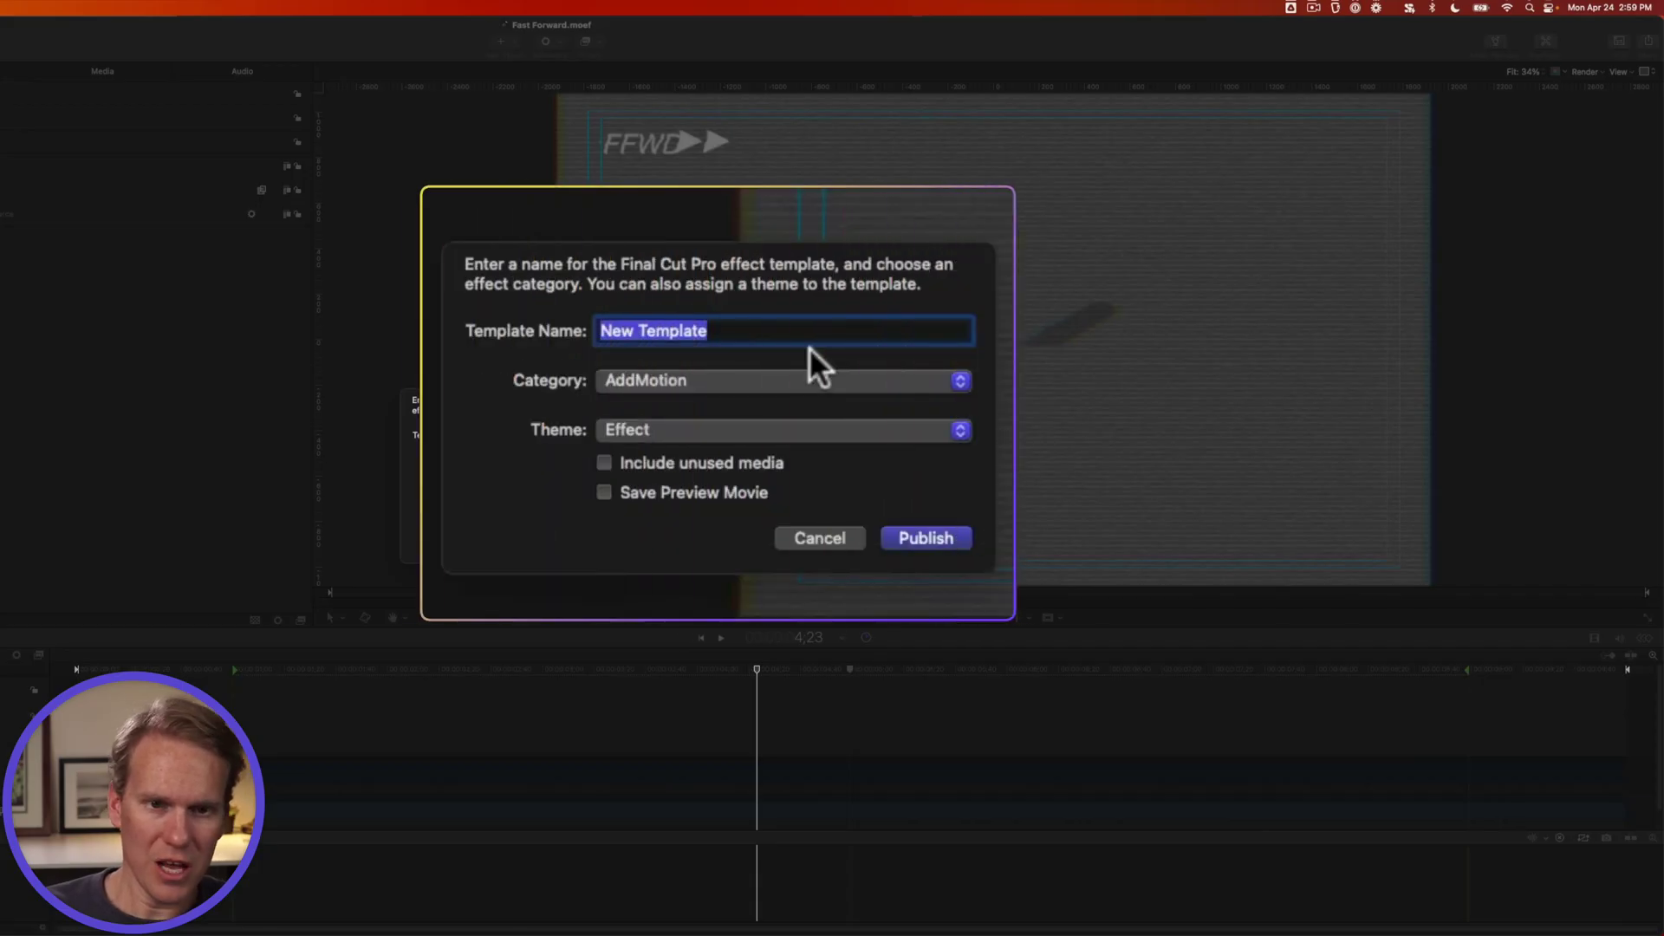
type("Delete")
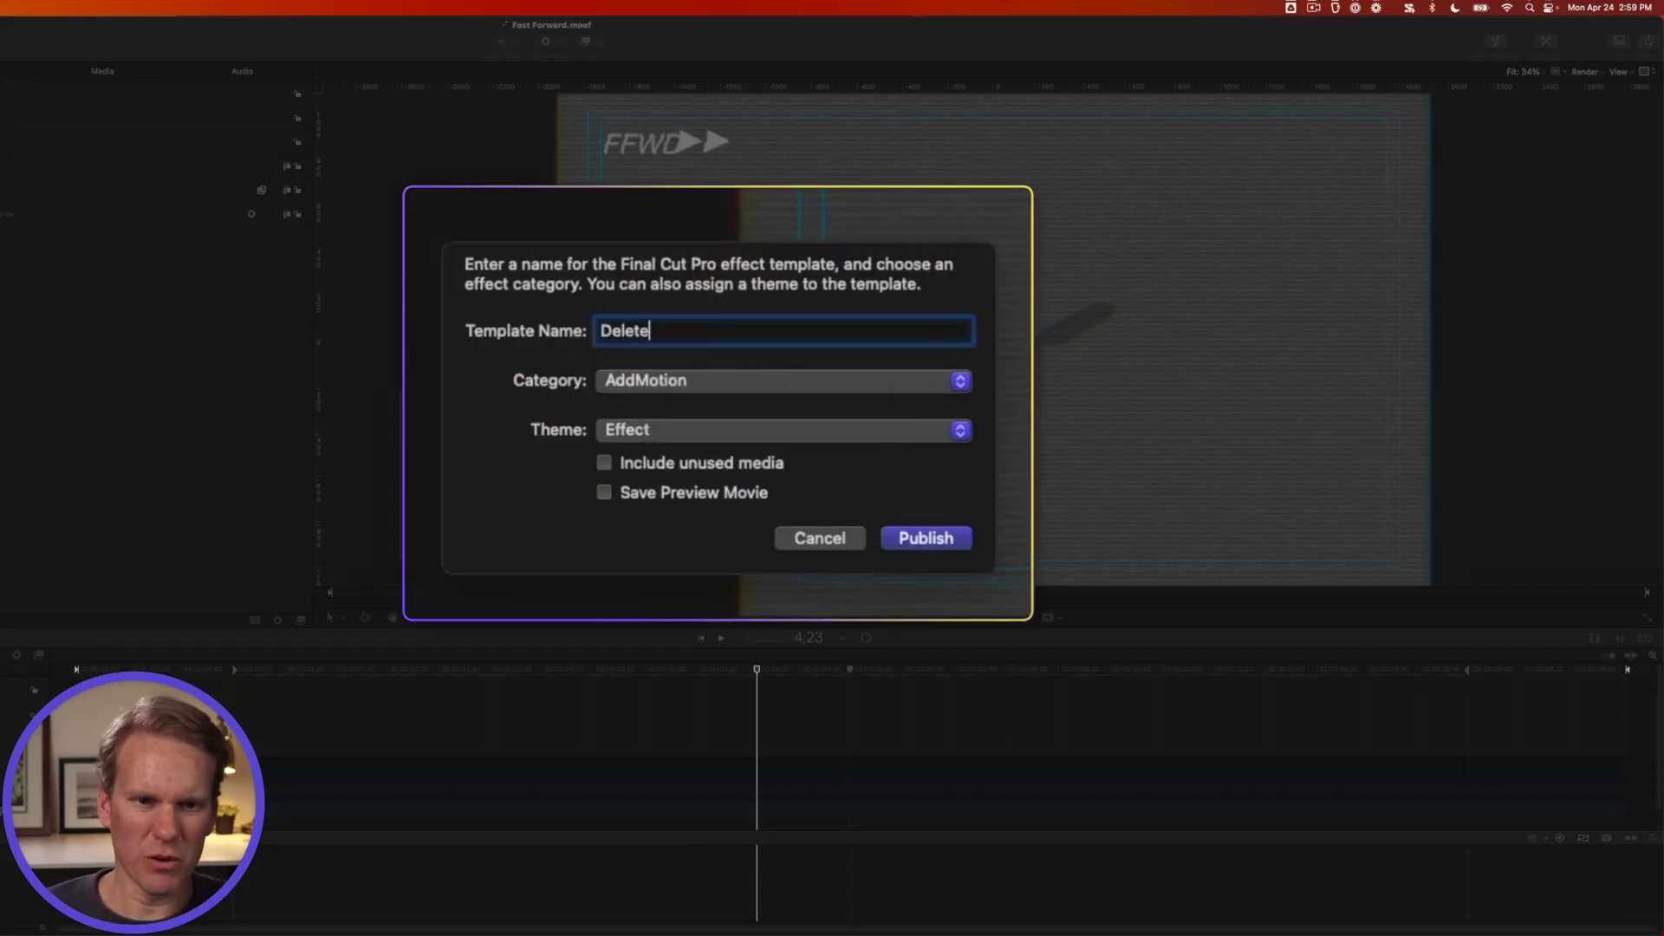
left_click(759, 381)
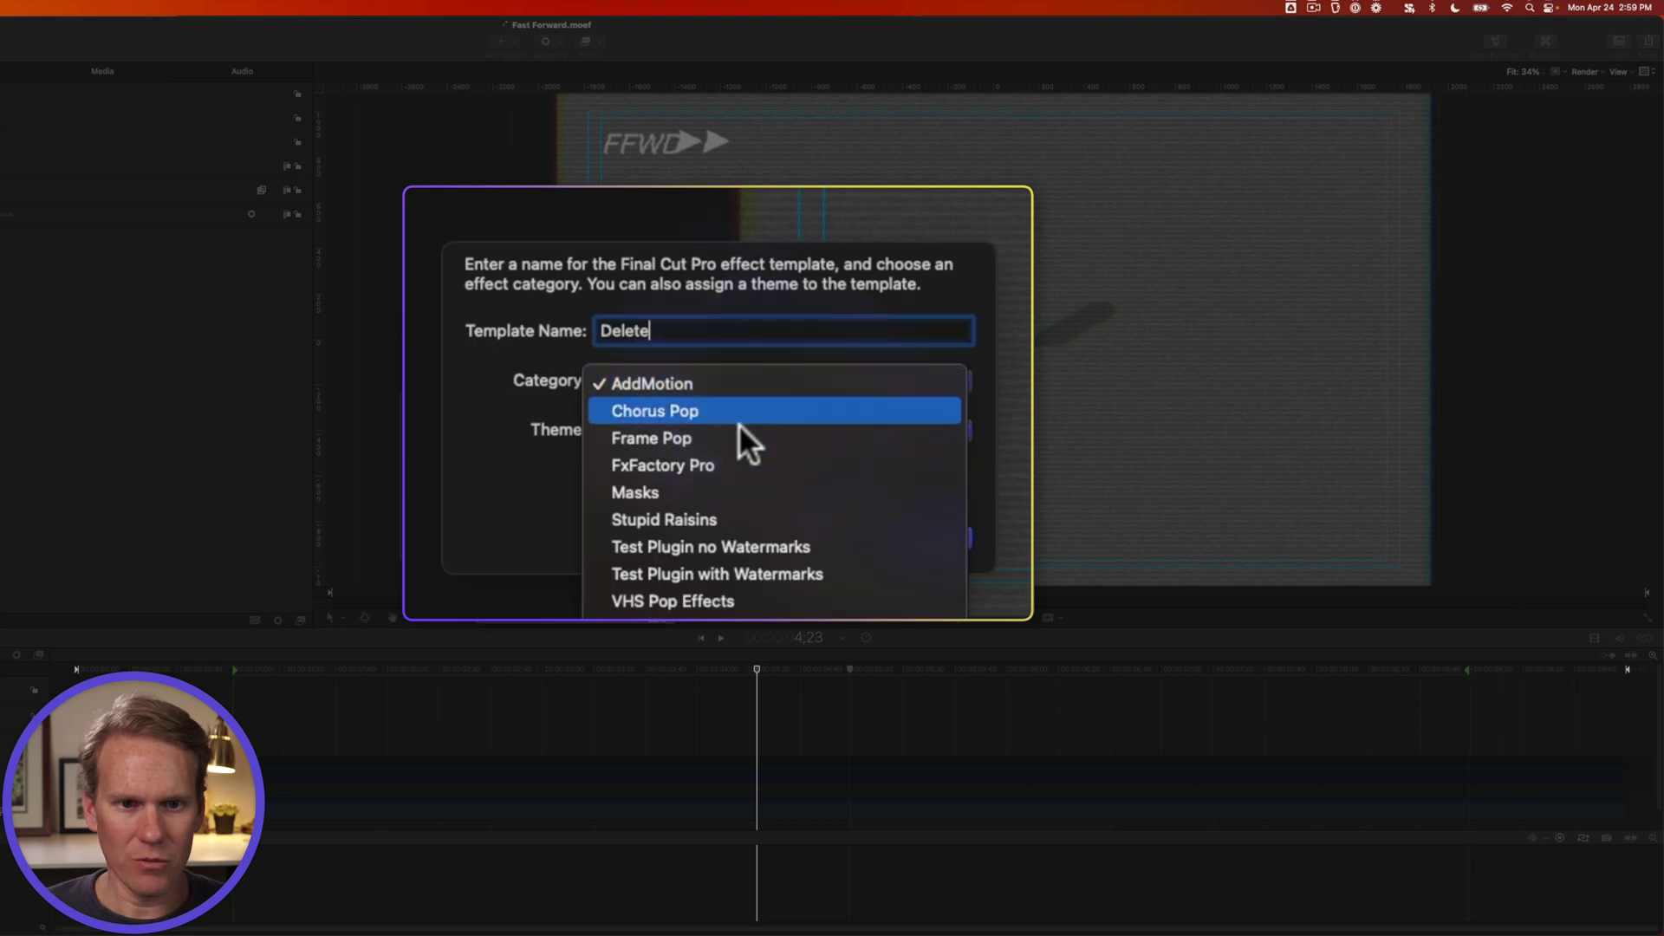
left_click(699, 602)
left_click(689, 417)
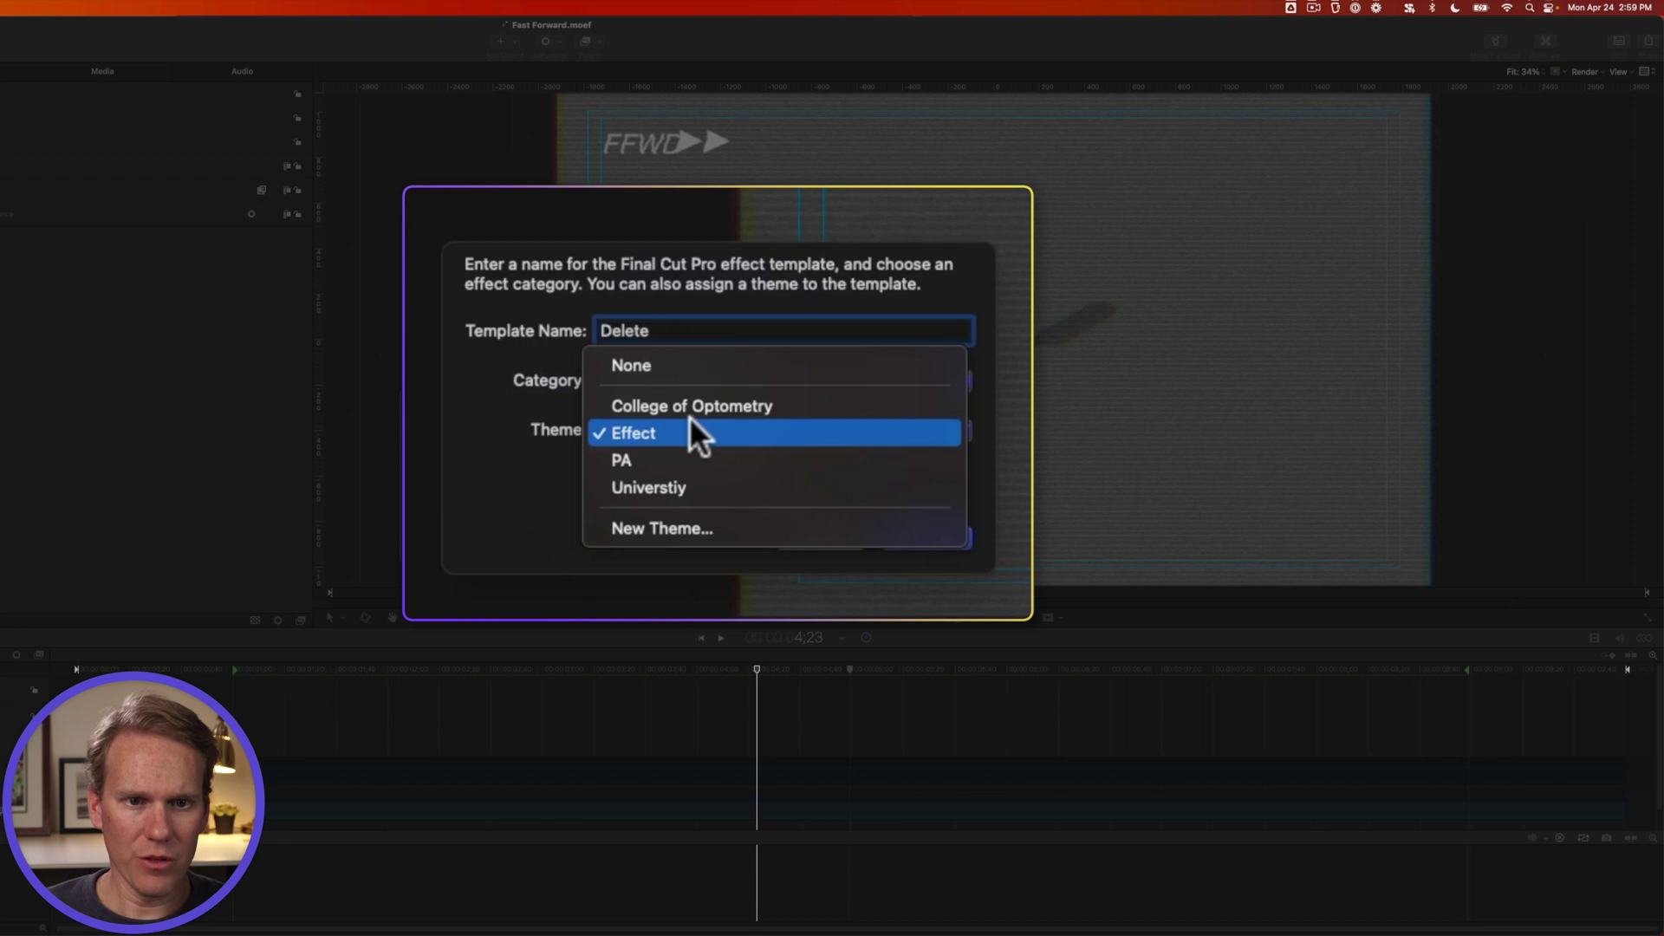
left_click(688, 366)
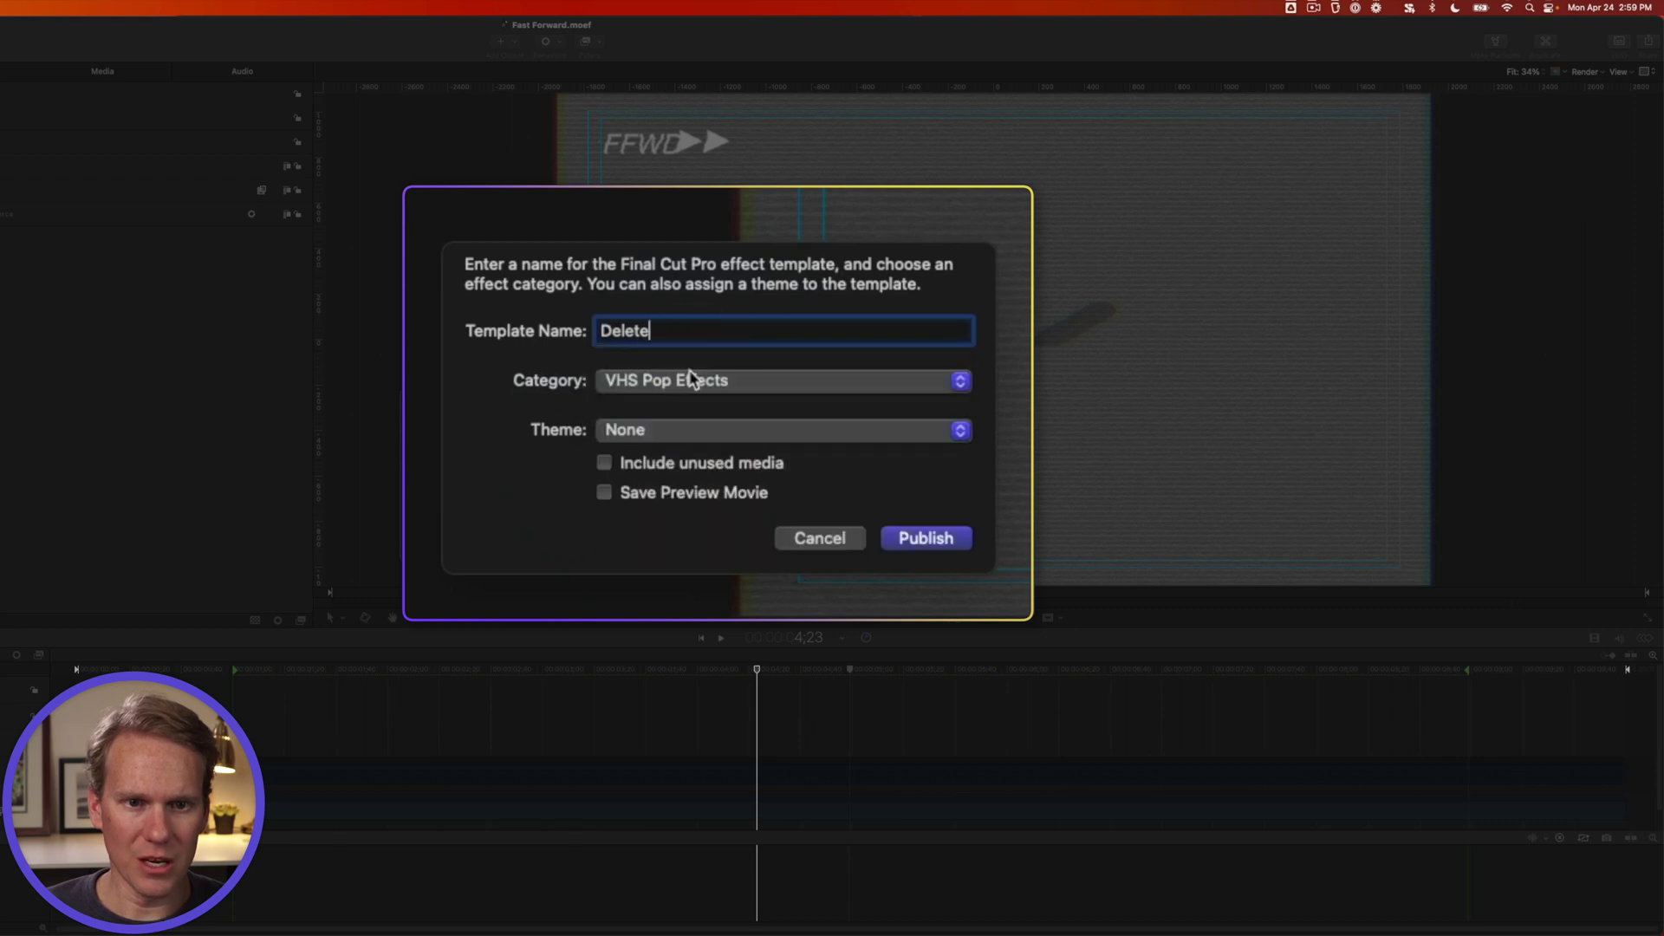
left_click(916, 534)
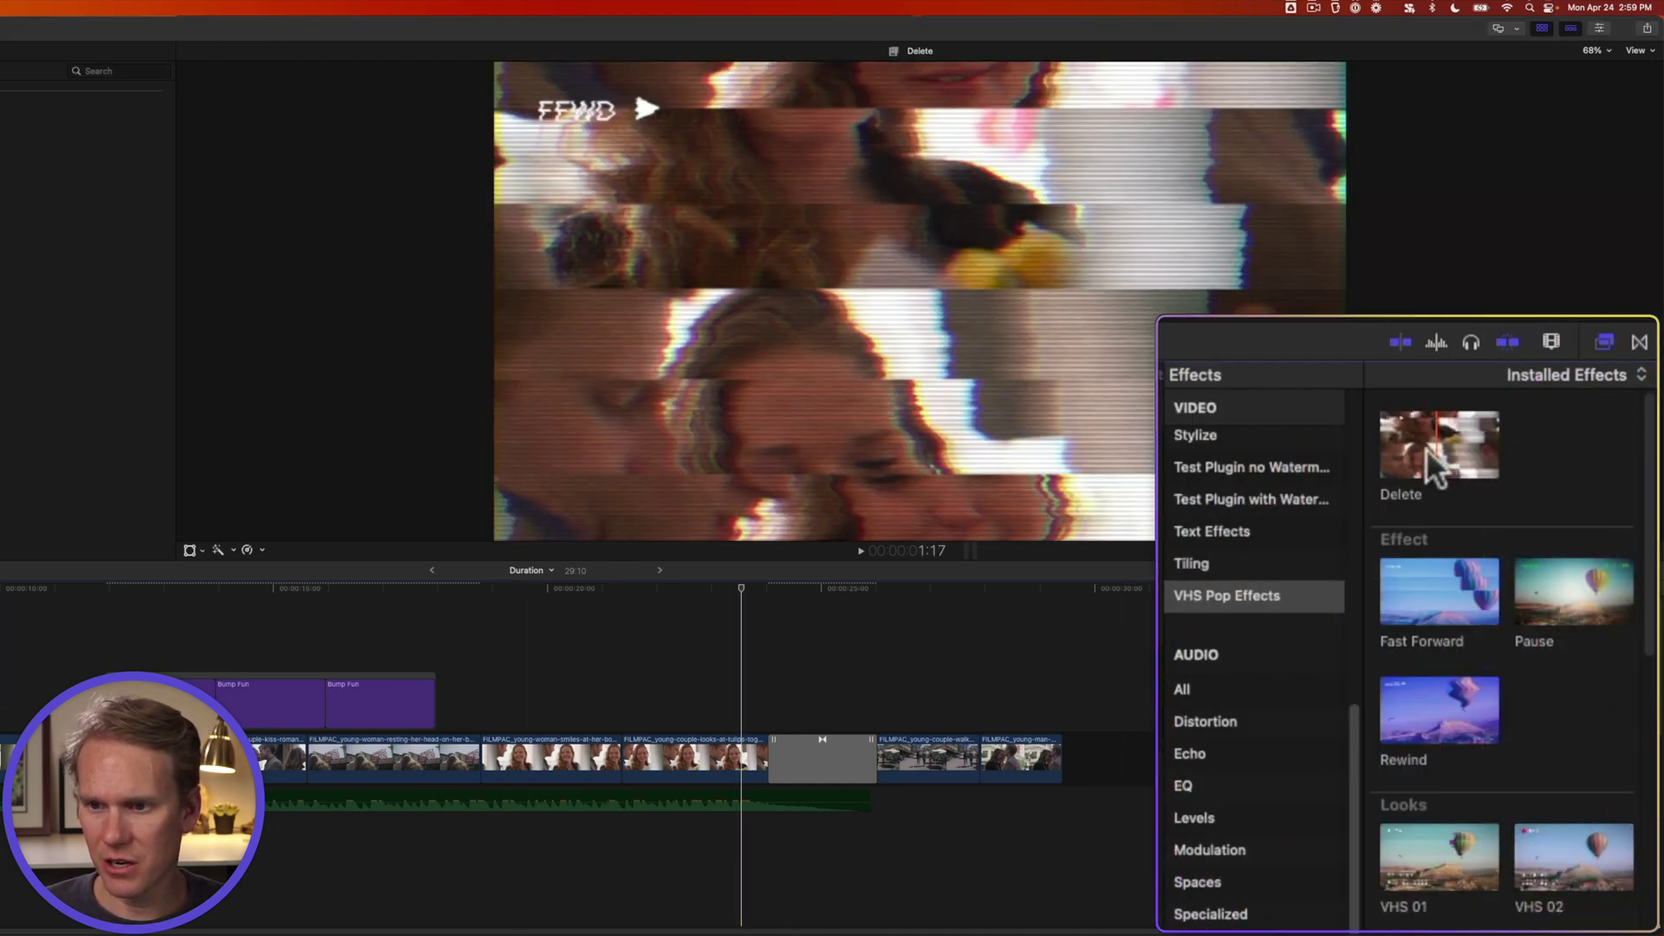
Step: Apply the Delete effect to the last timeline clip and play it to preview
left_click_drag(1431, 451, 1023, 761)
key("space")
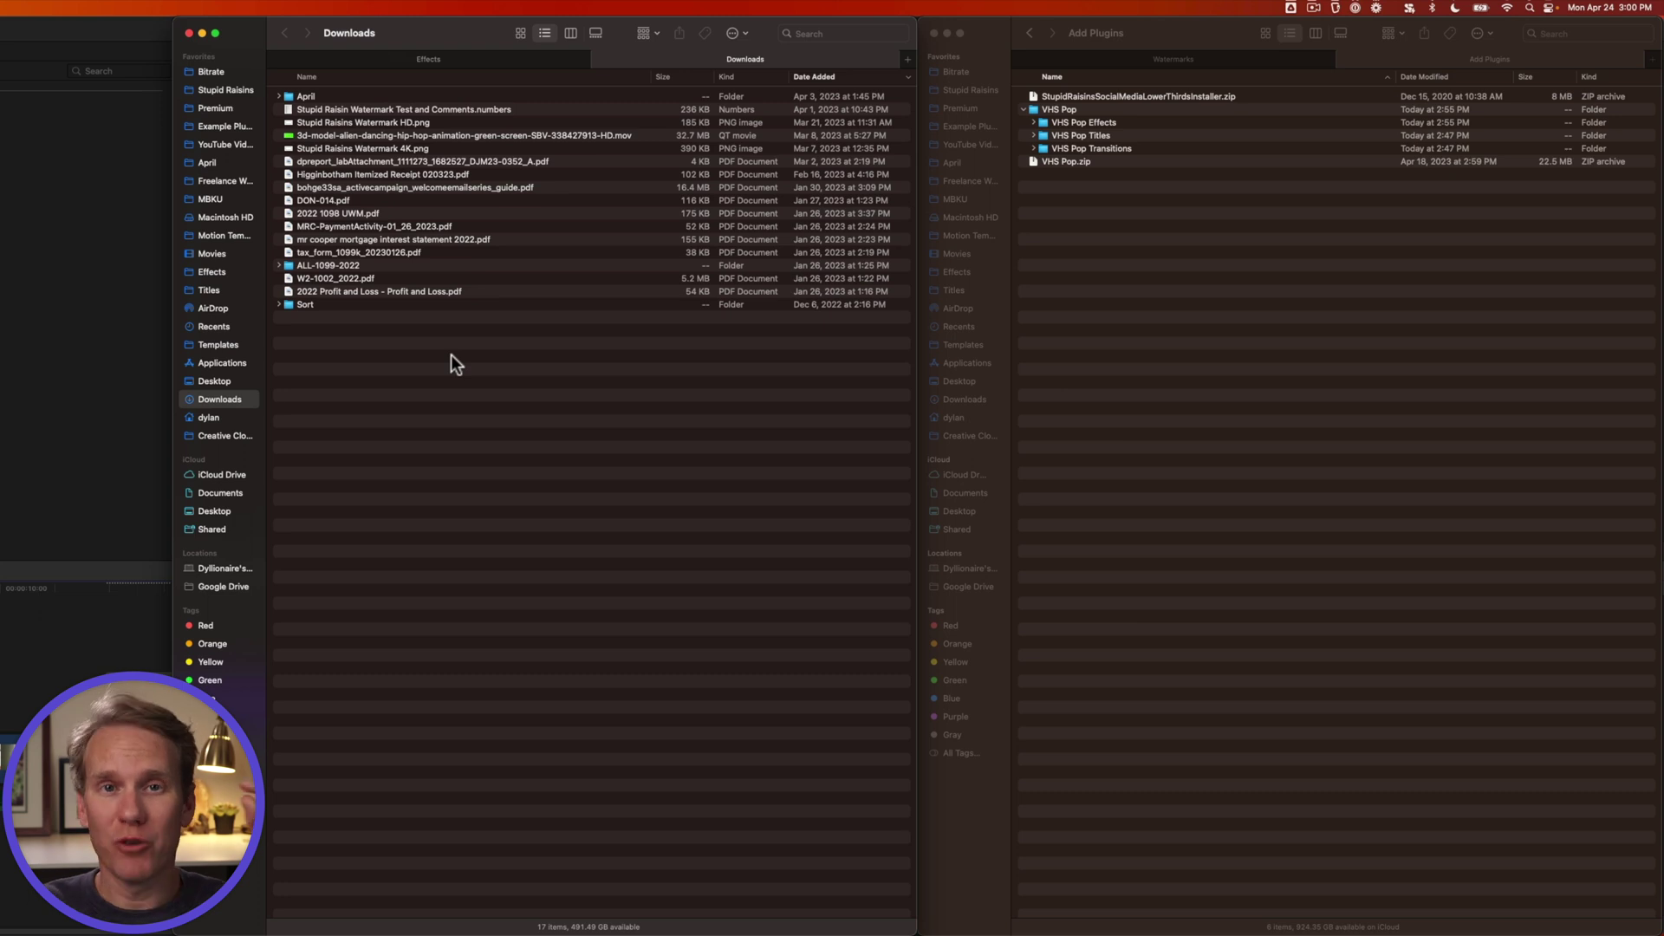
Step: Show the package contents of Final Cut Pro from the Applications folder
left_click(224, 363)
key("super+1")
left_click(793, 251)
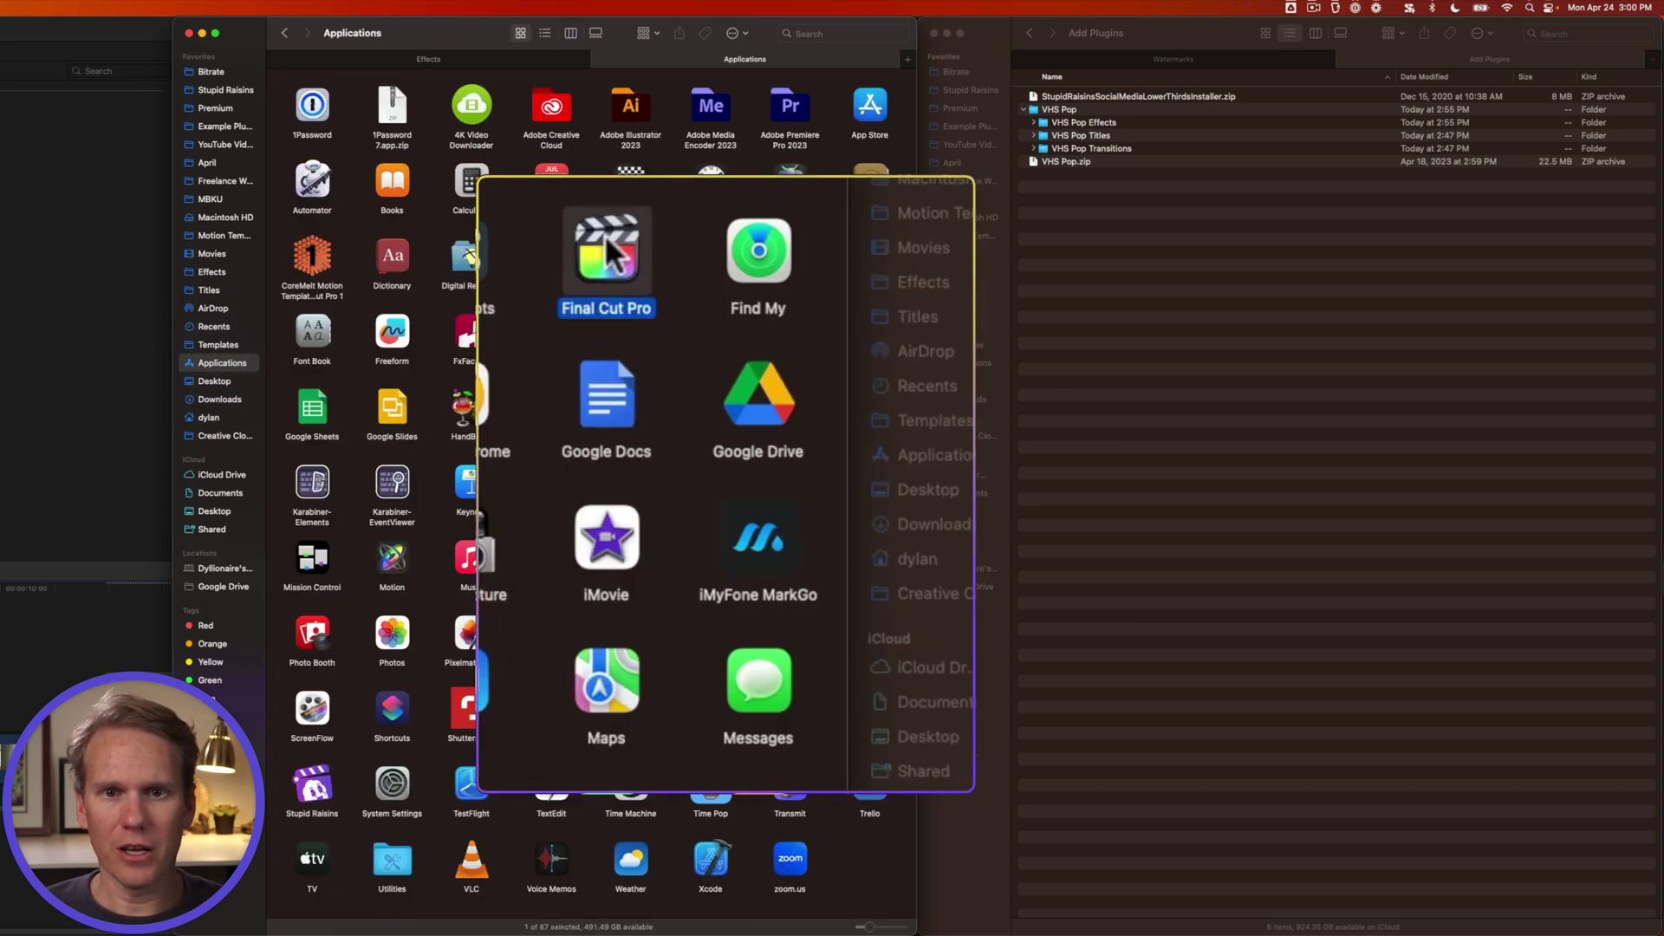
right_click(793, 251)
left_click(737, 285)
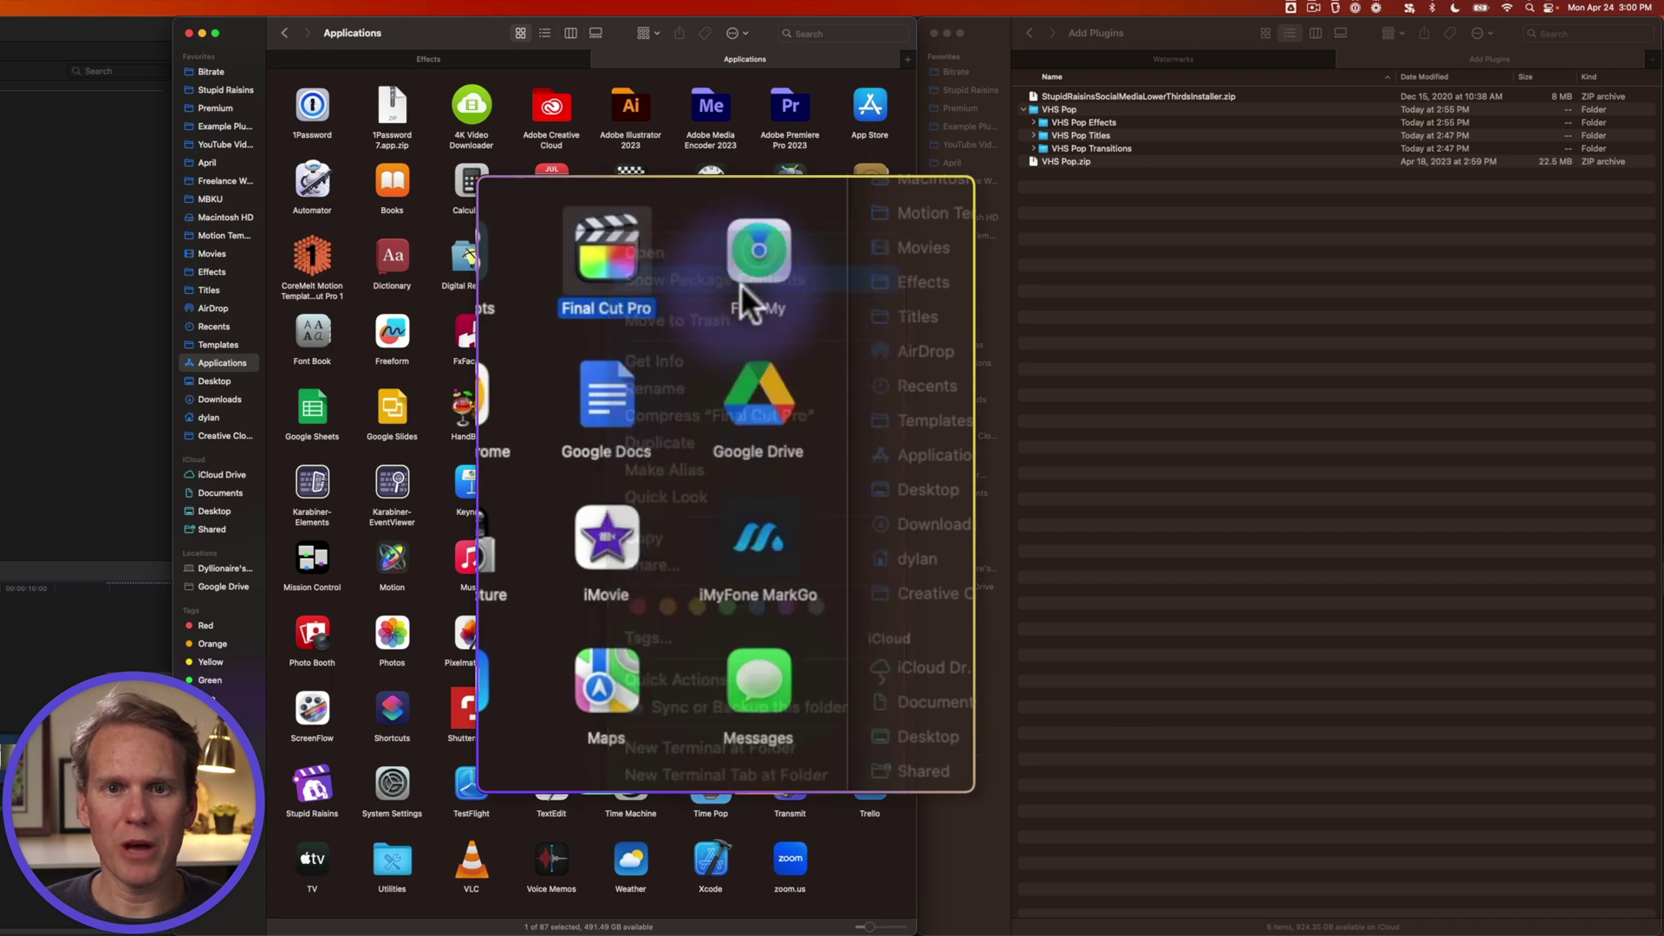
Step: Navigate Contents > PlugIns > MediaProviders > MotionEffect.fxp > Contents > Resources > Templates
double_click(199, 177)
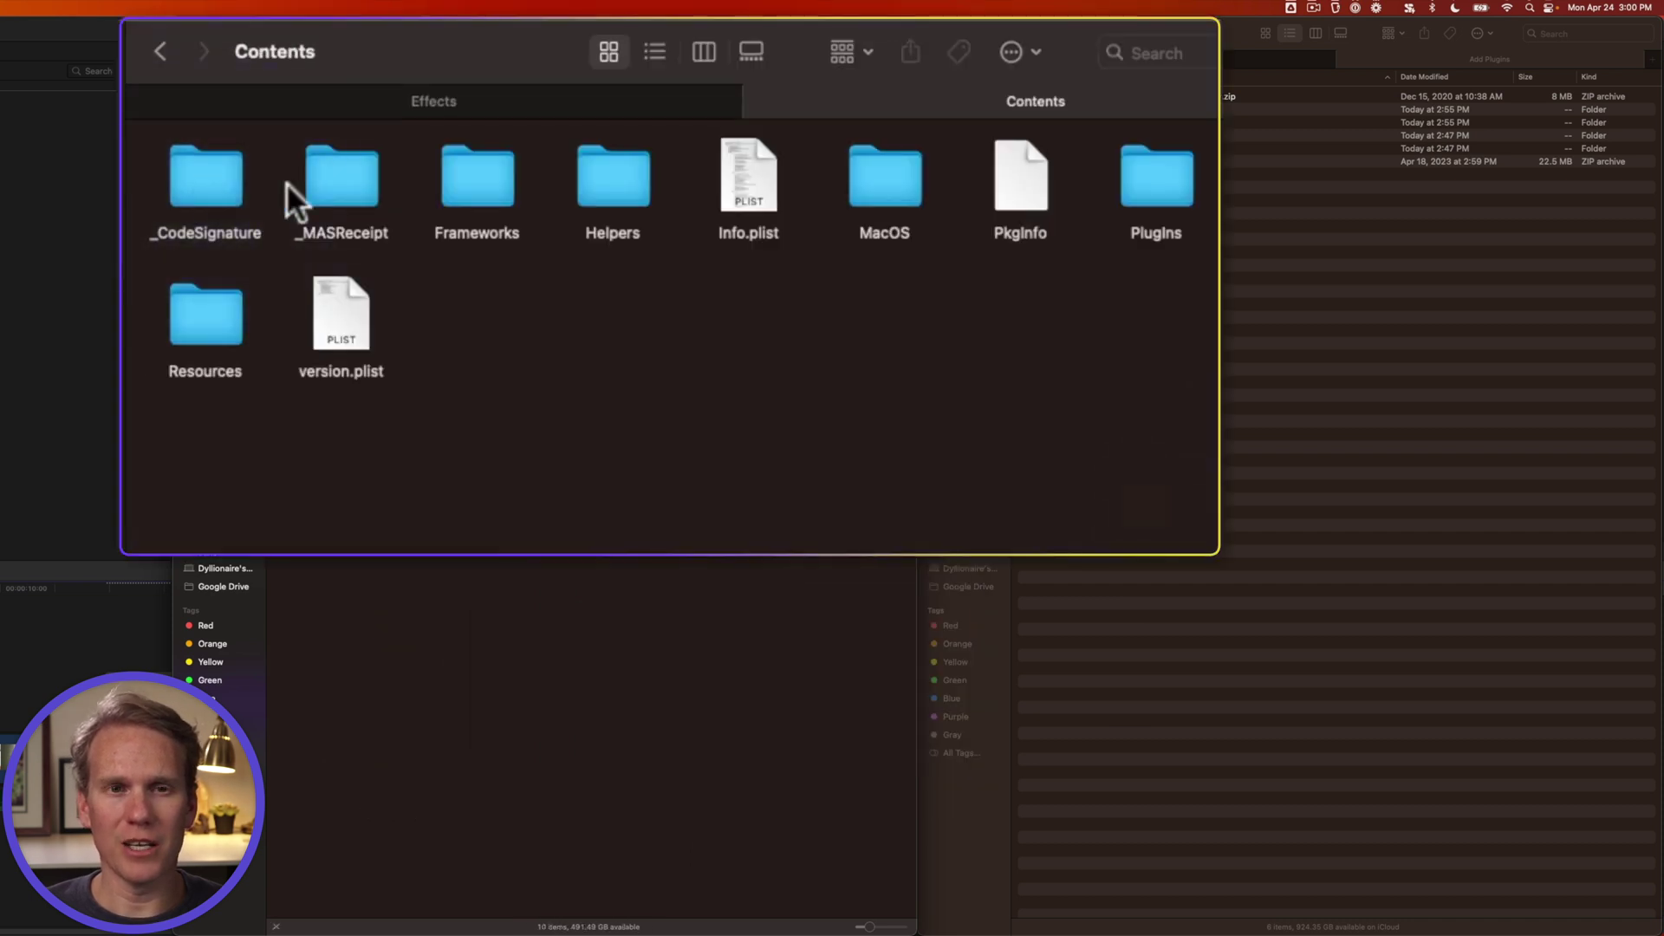
double_click(1134, 177)
double_click(481, 319)
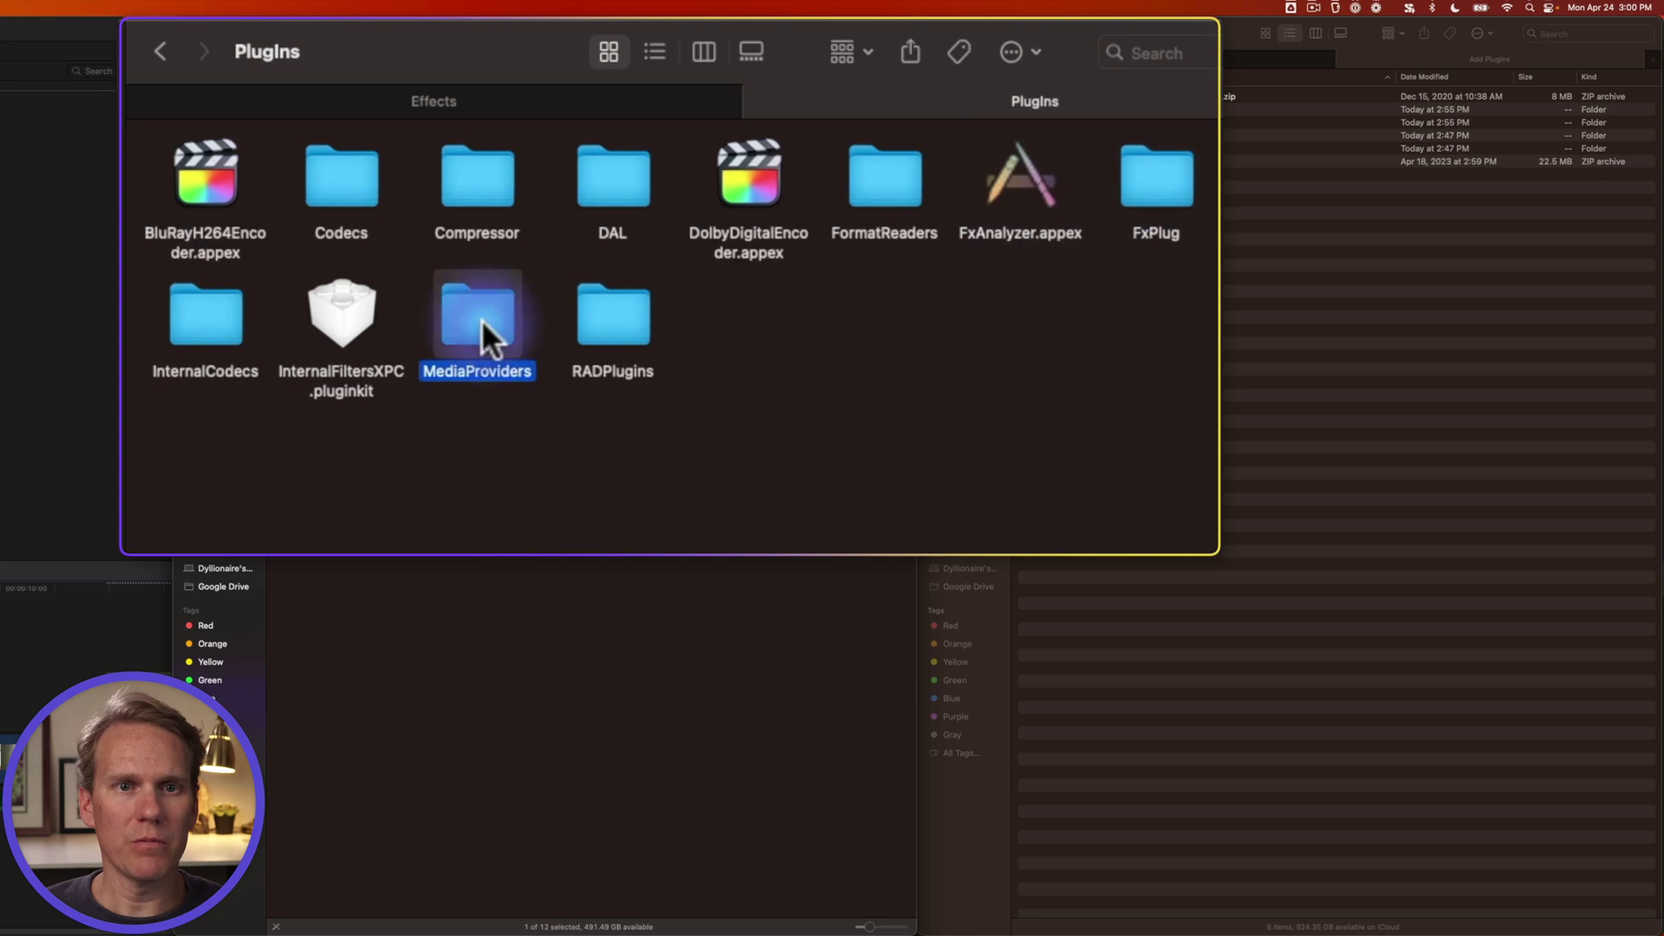
left_click(210, 178)
double_click(211, 175)
double_click(211, 177)
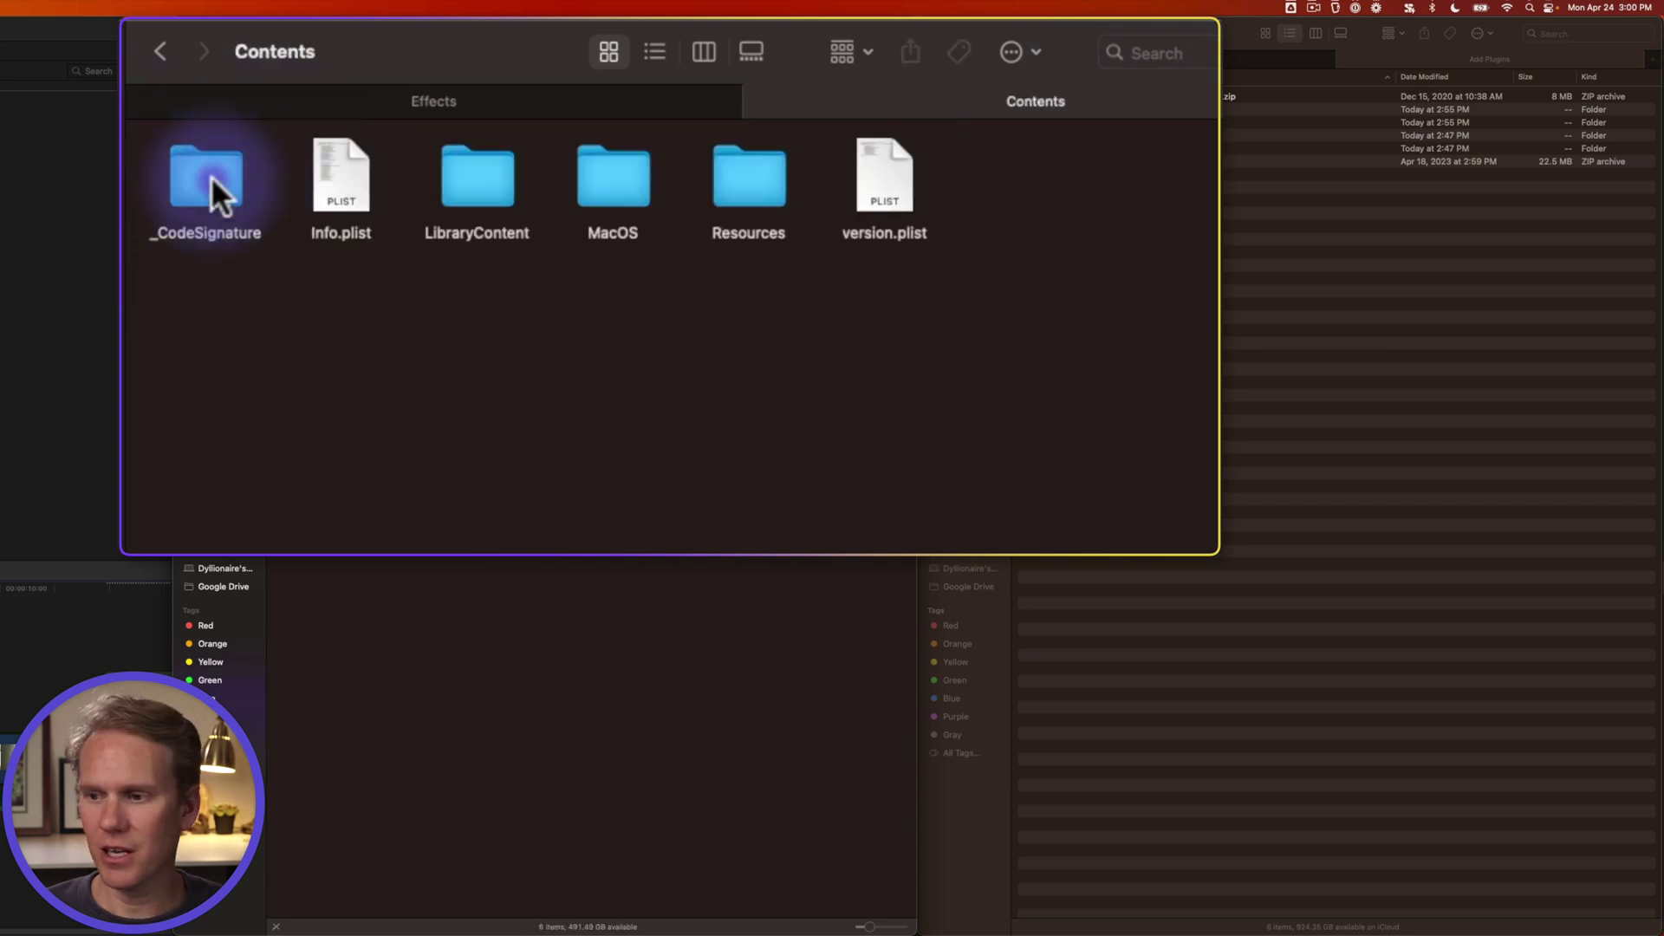
double_click(721, 193)
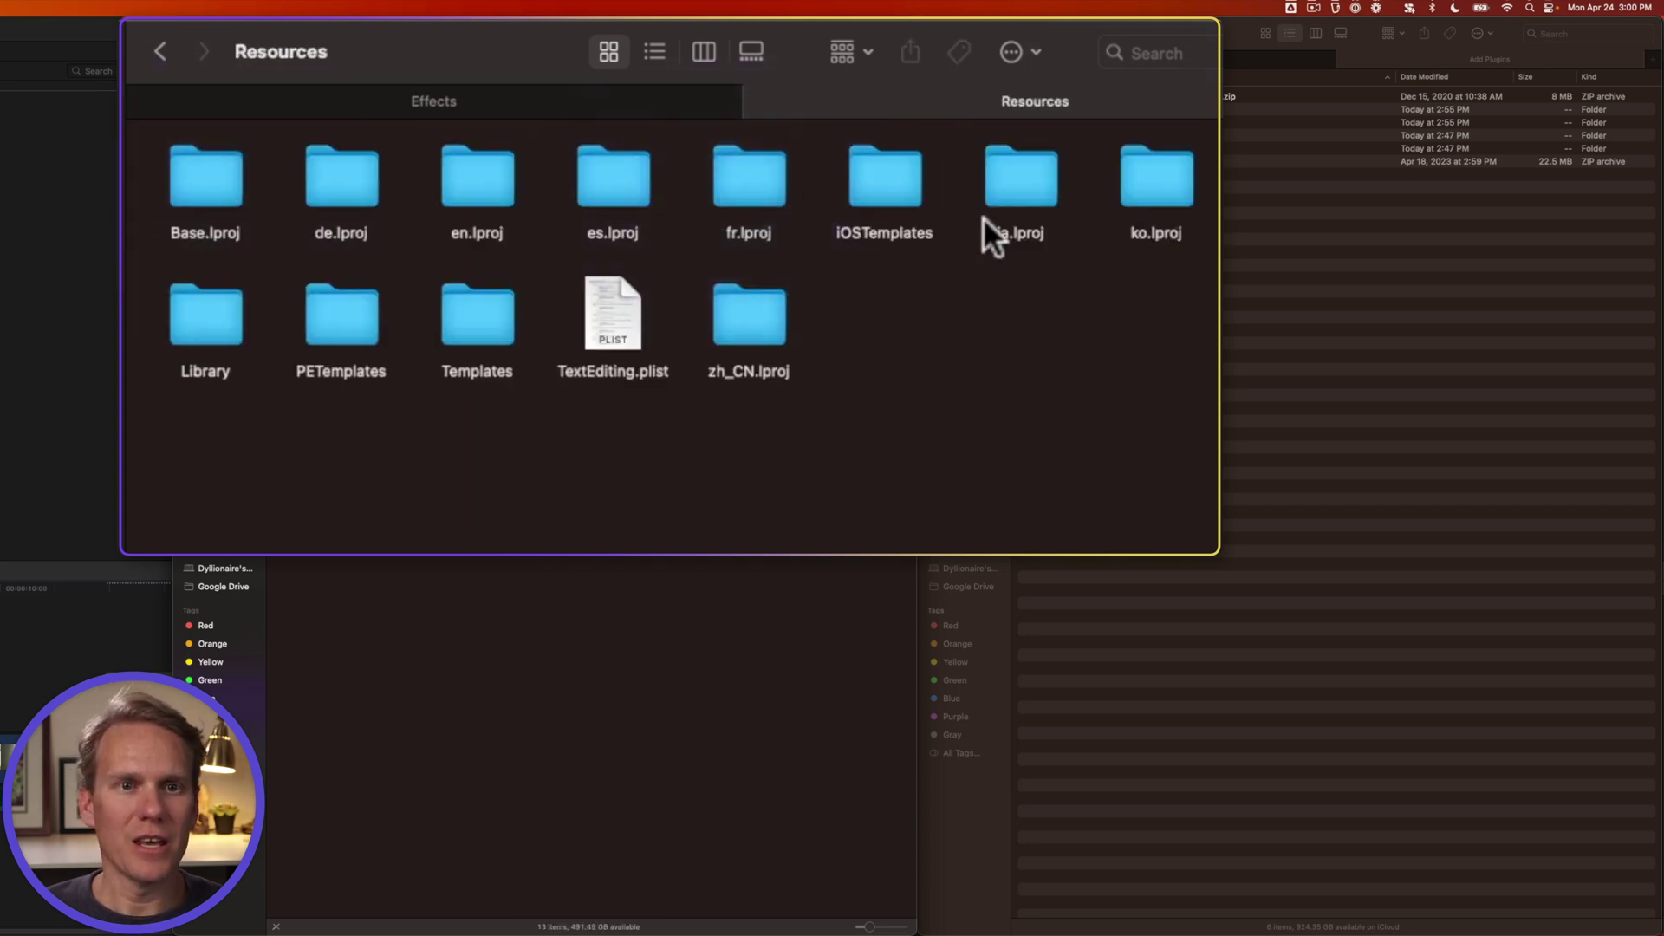
double_click(495, 309)
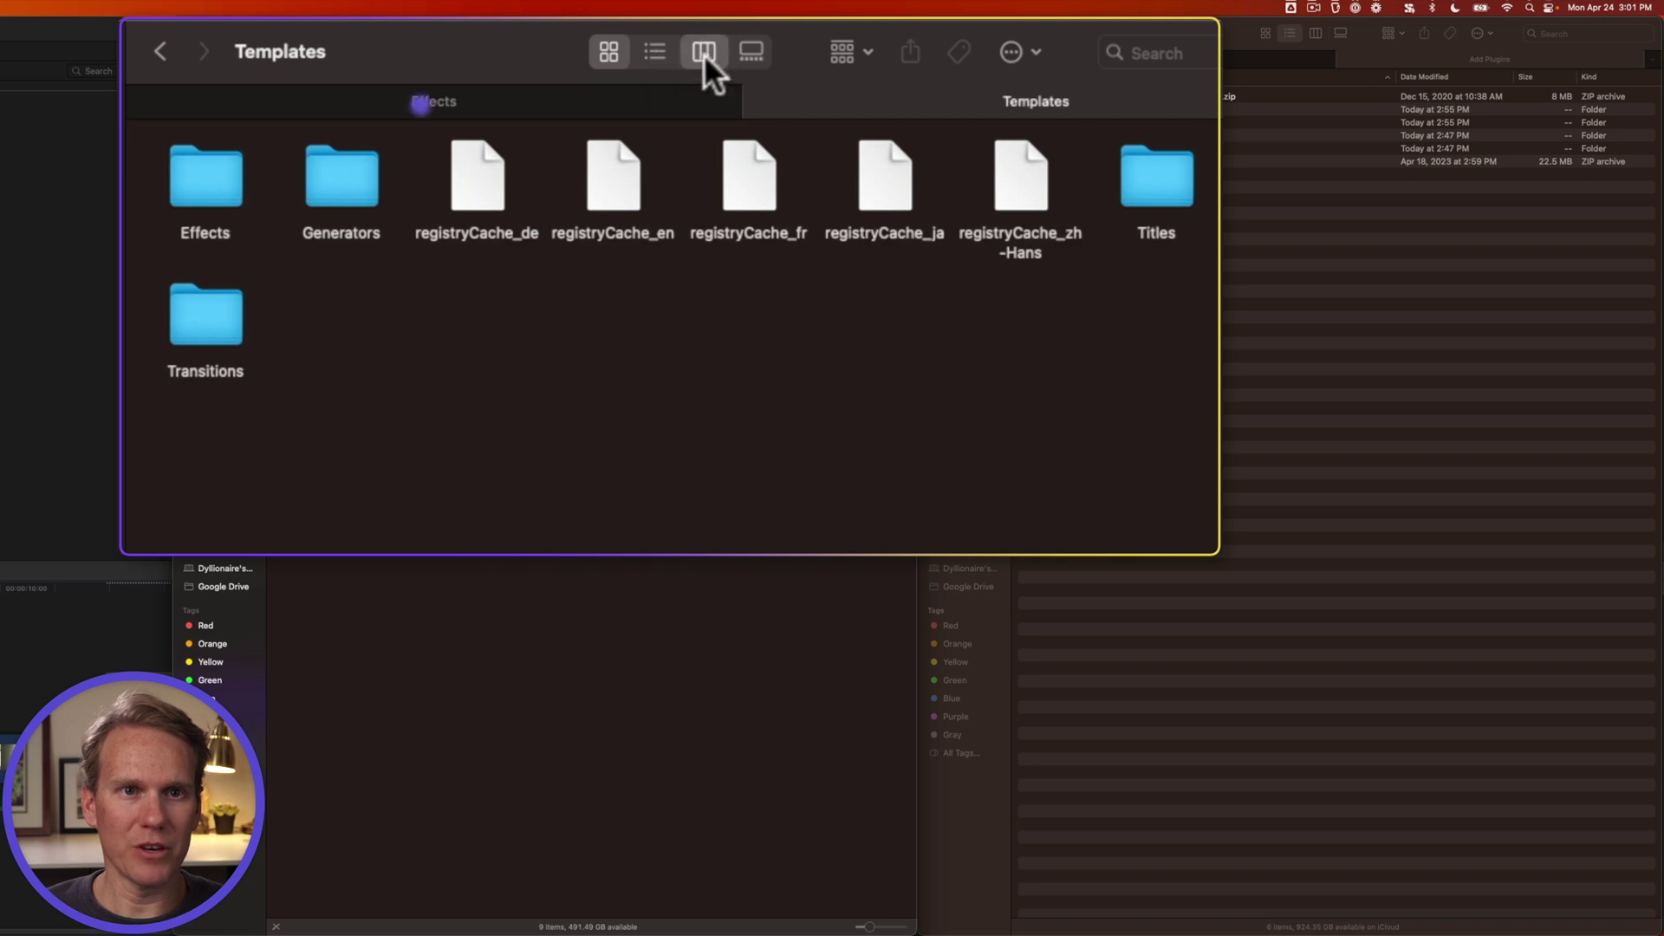
Step: In column view, copy VHS Pop Effects into the Effects template folder, authorising with the password
left_click(703, 54)
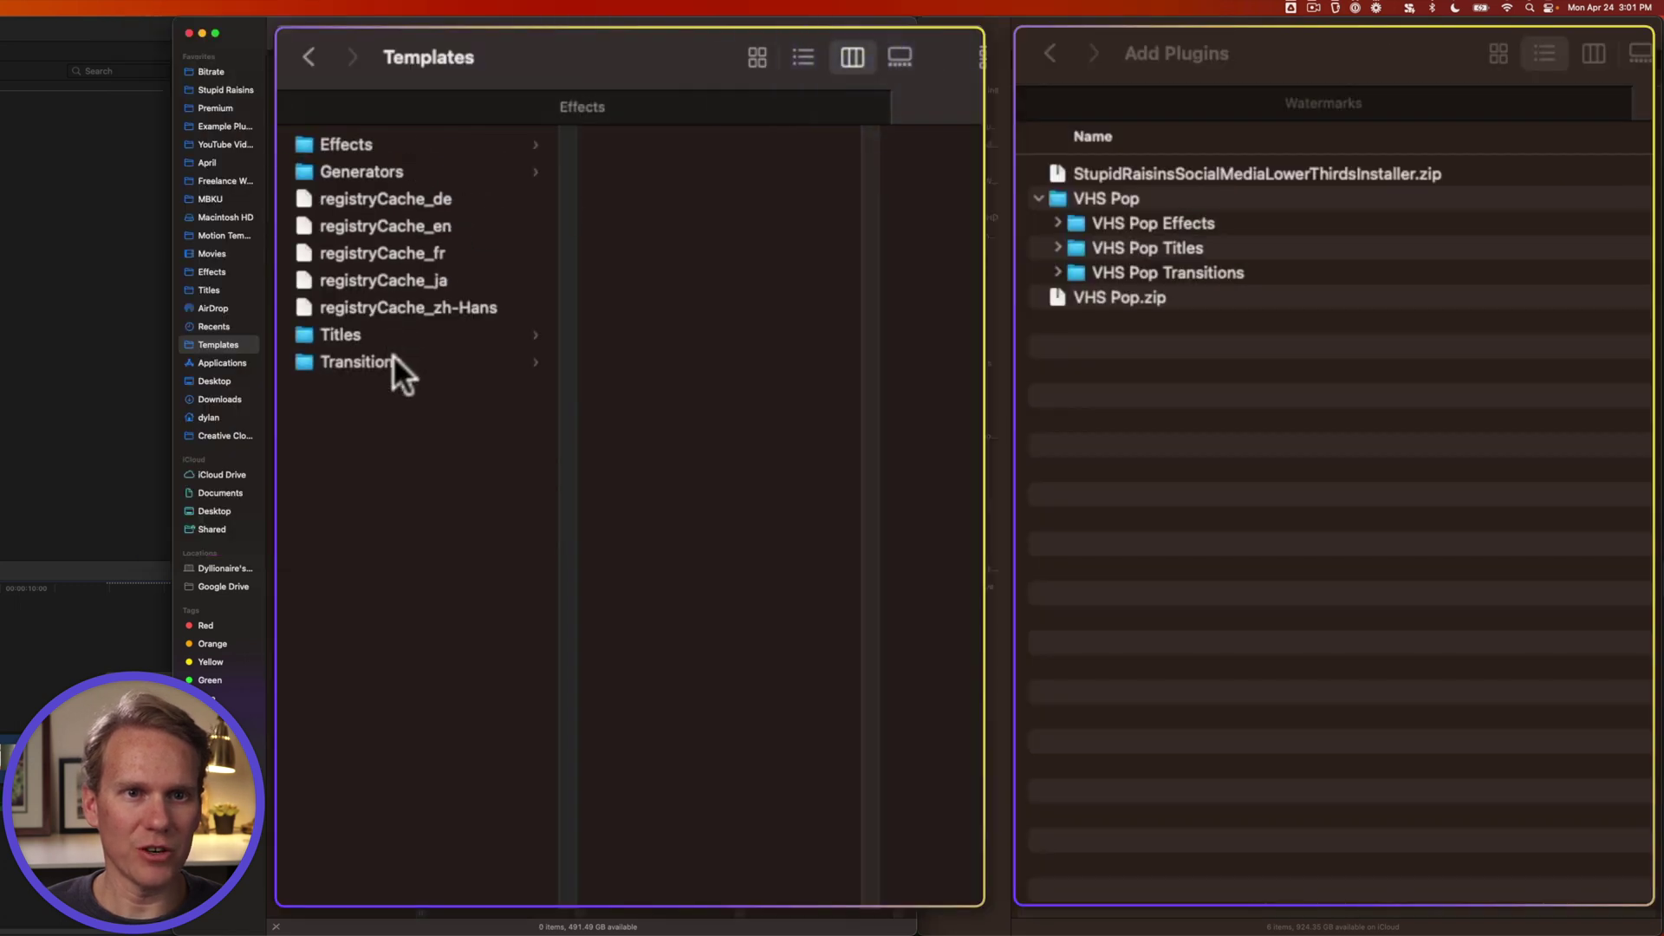
left_click(392, 356)
left_click(390, 145)
left_click(1148, 374)
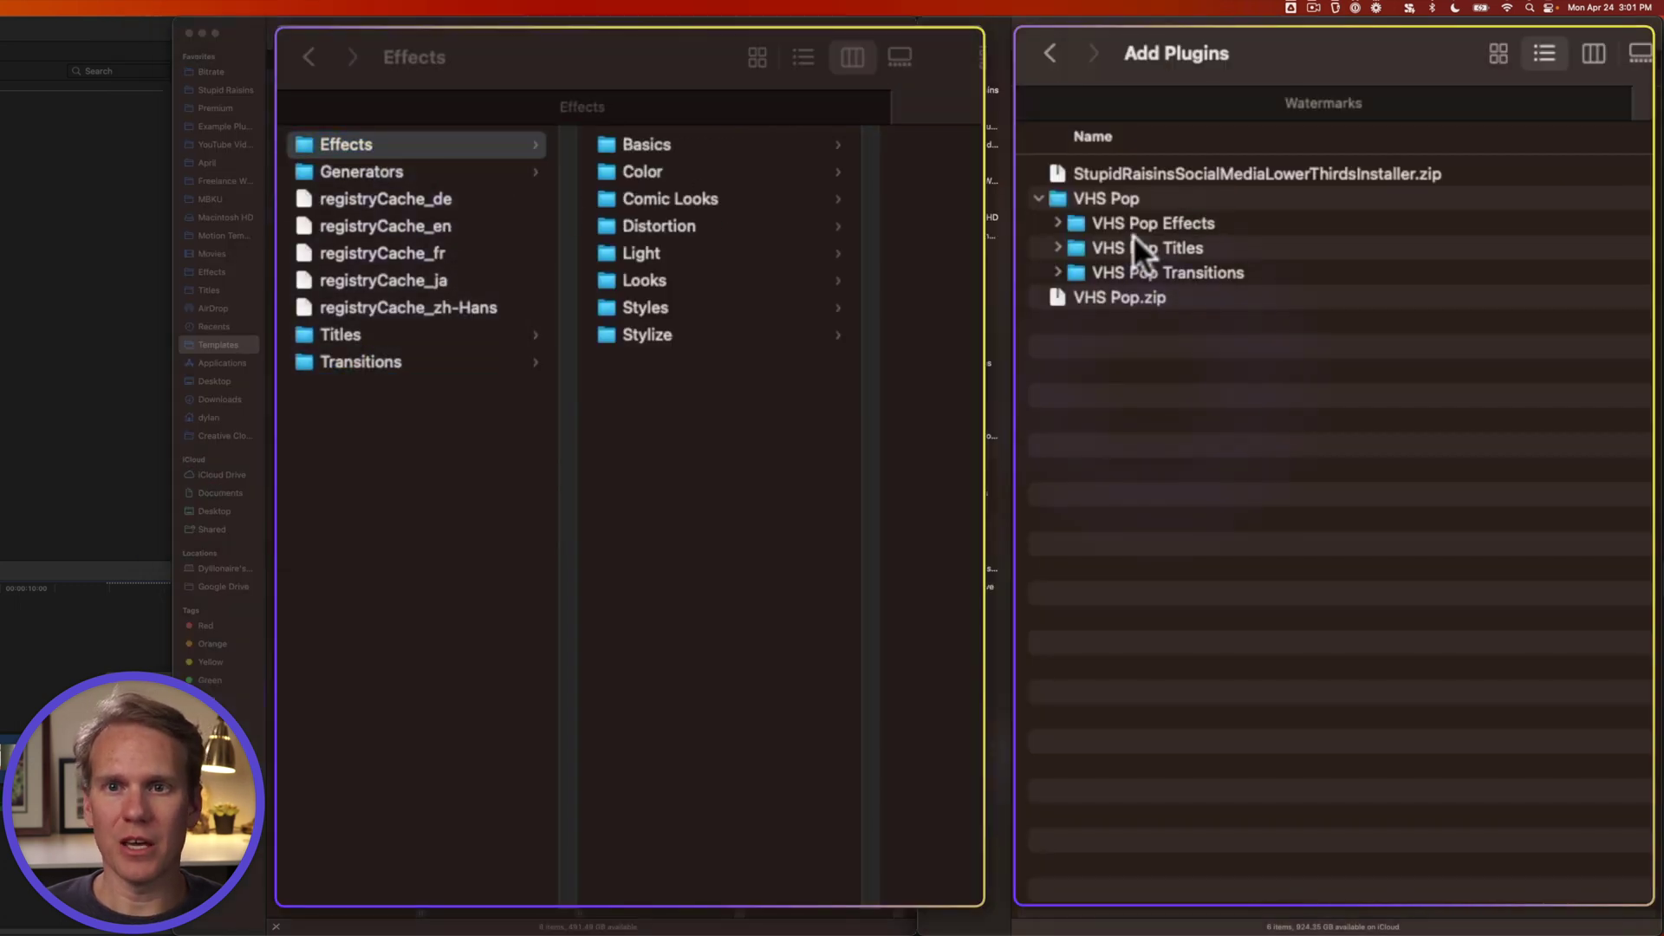
left_click_drag(1153, 223, 721, 466)
key("alt")
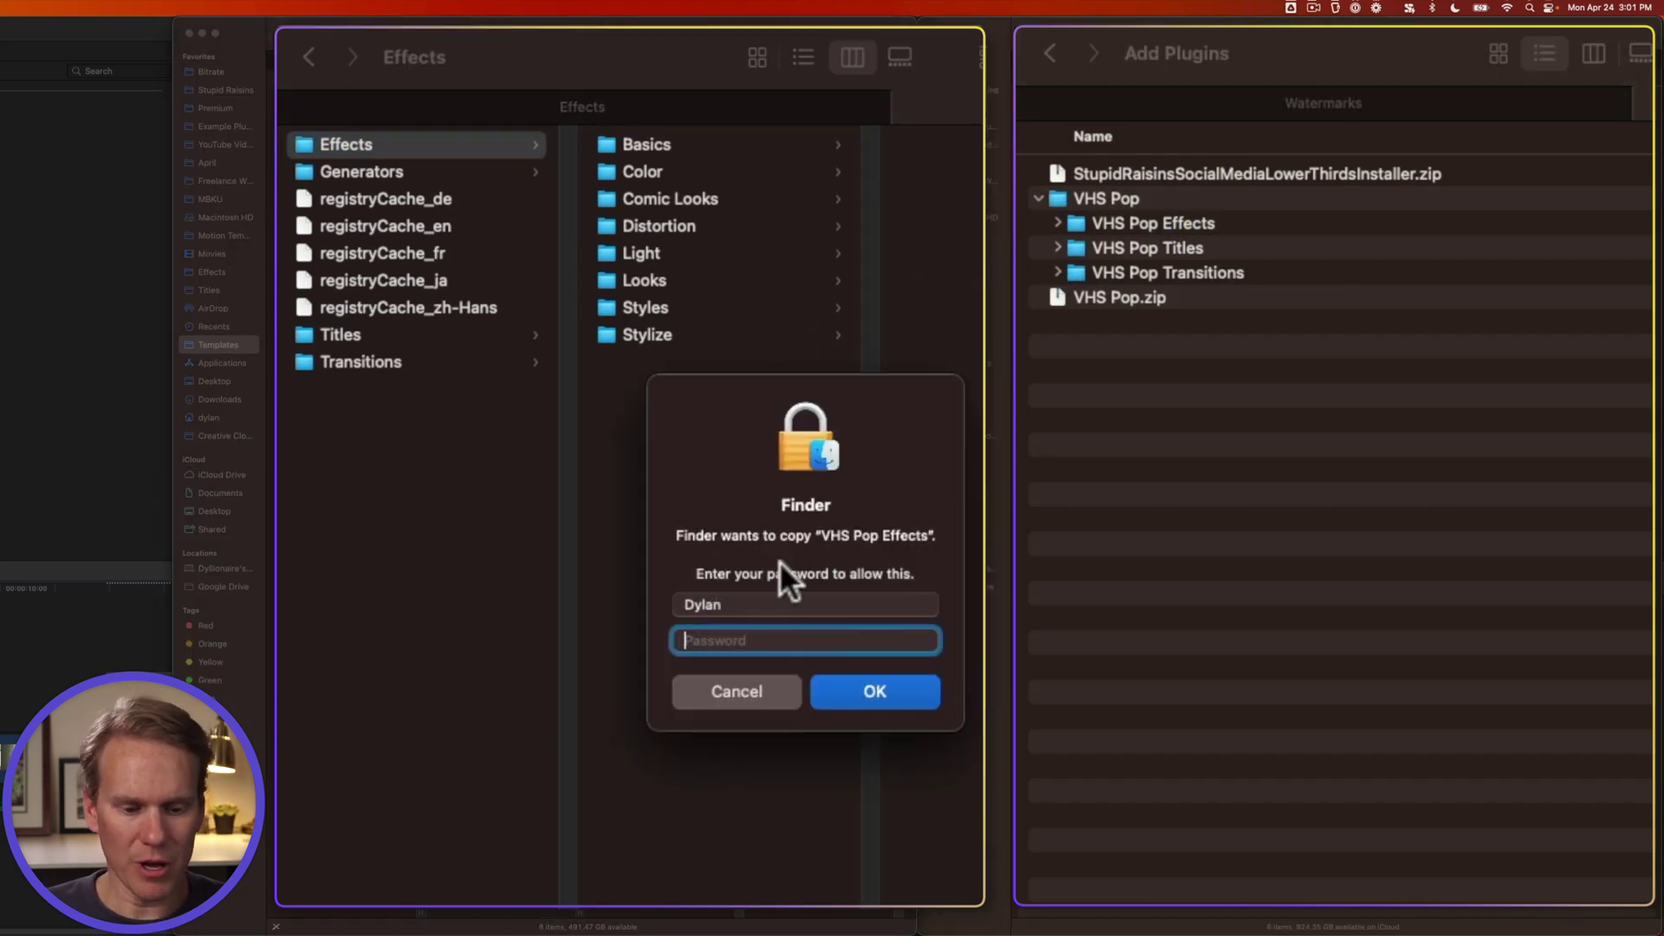
type("•")
key("Return")
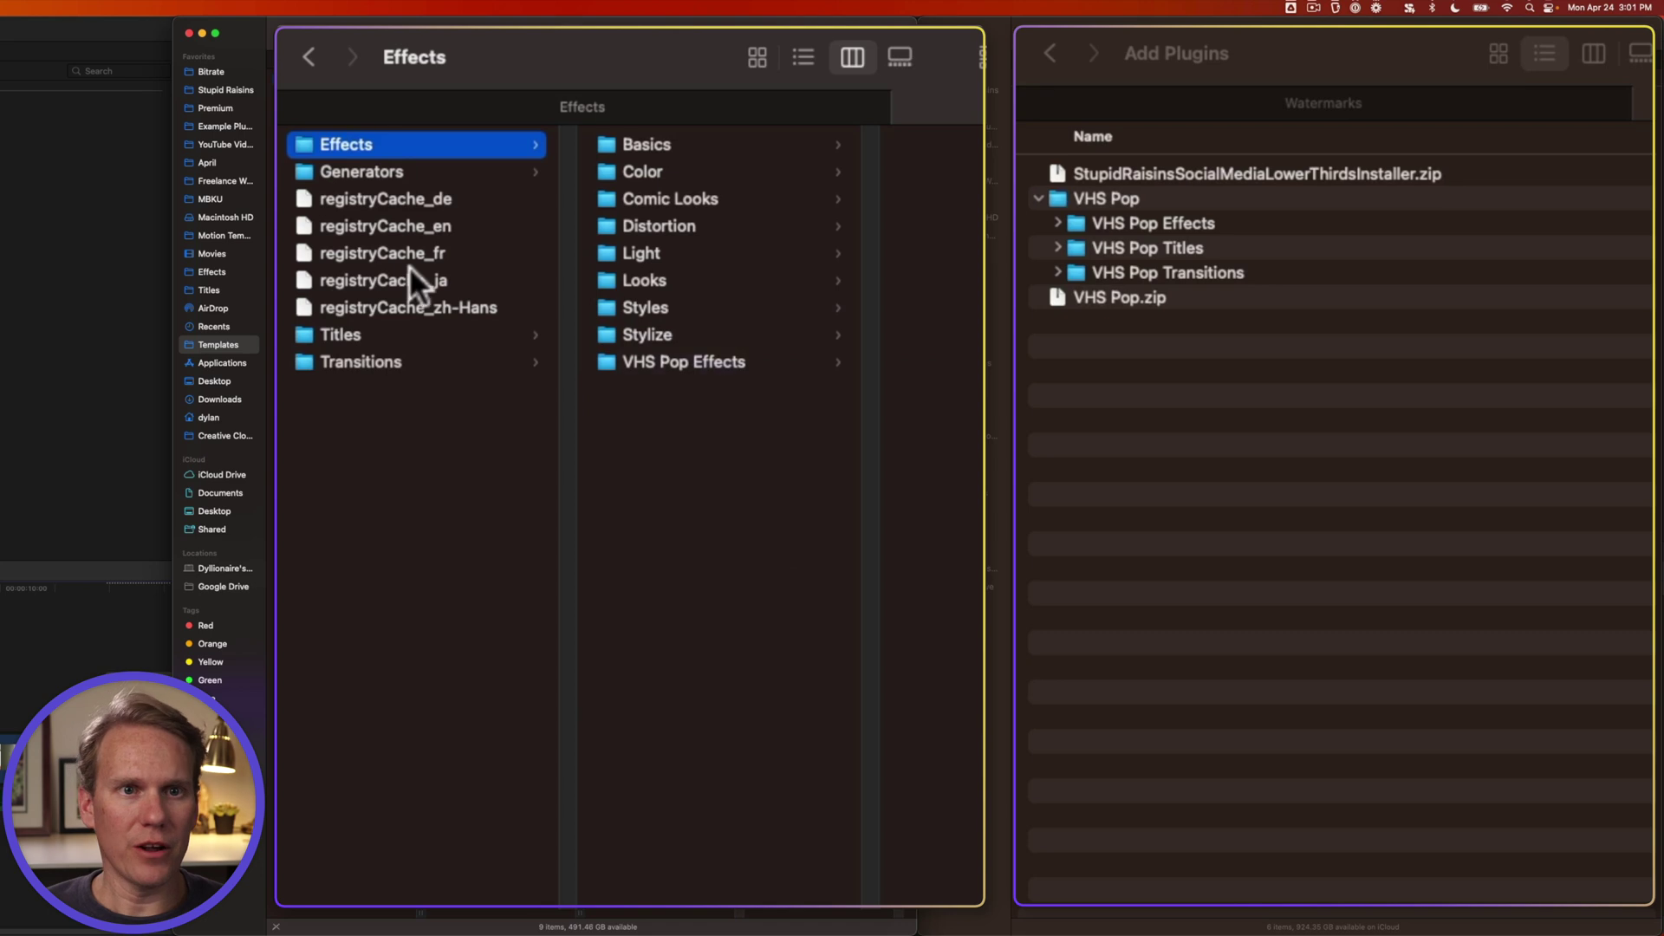
Step: Copy VHS Pop Titles into the Titles template folder, authorising with the password
left_click(388, 332)
left_click(1193, 247)
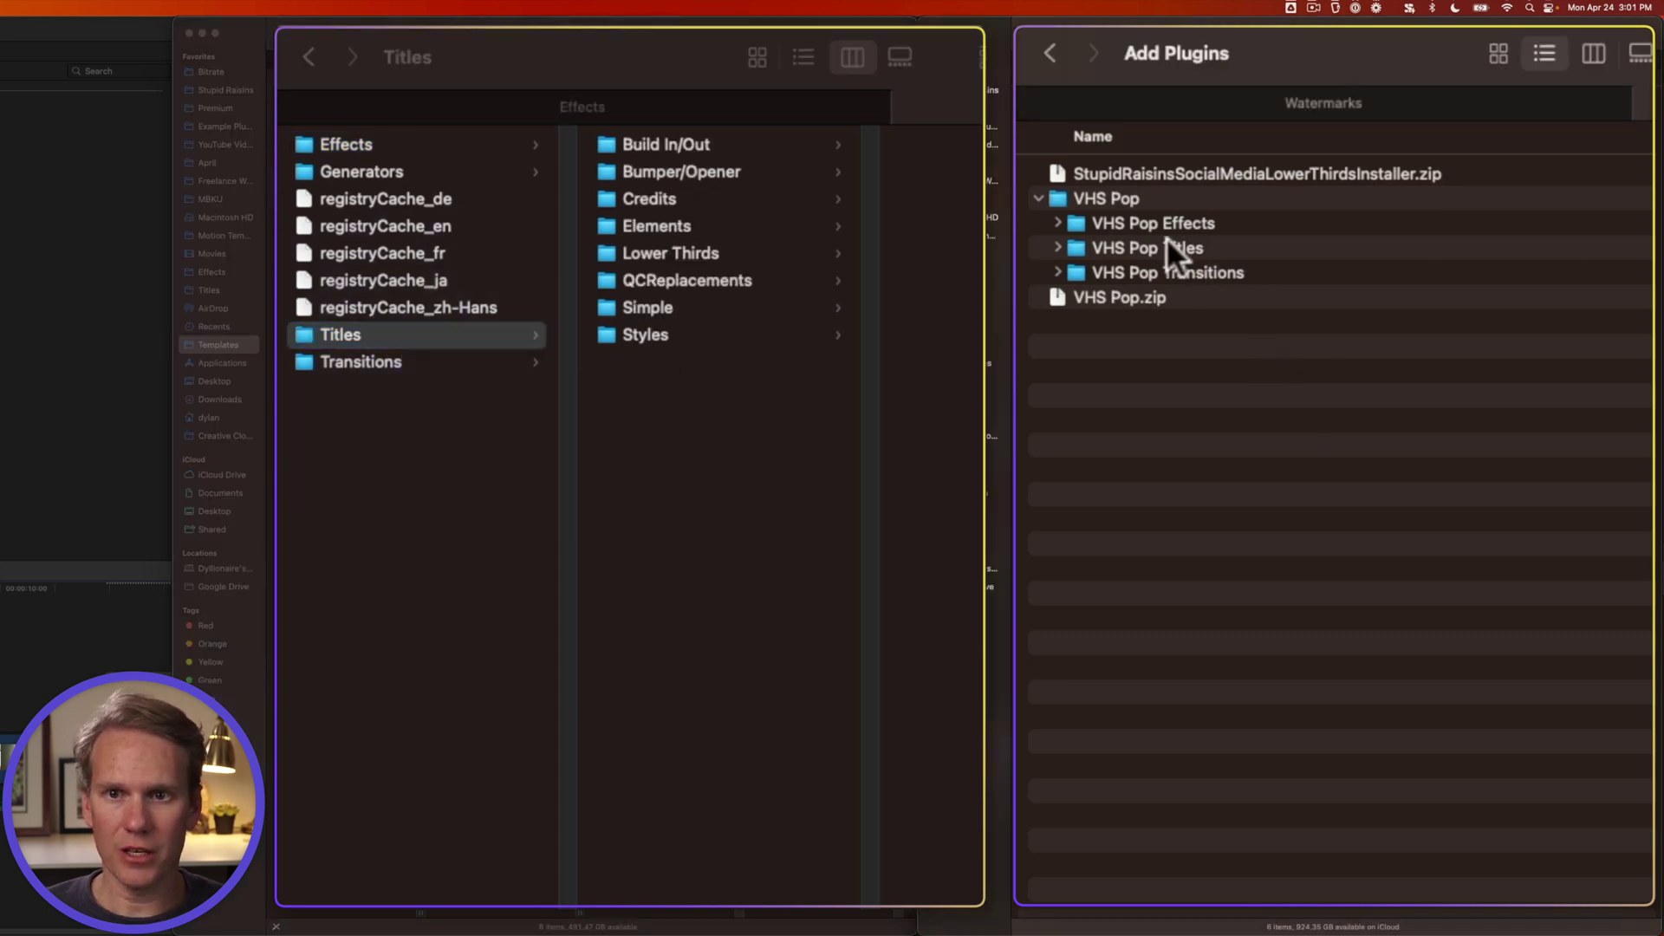
left_click_drag(1147, 247, 776, 550)
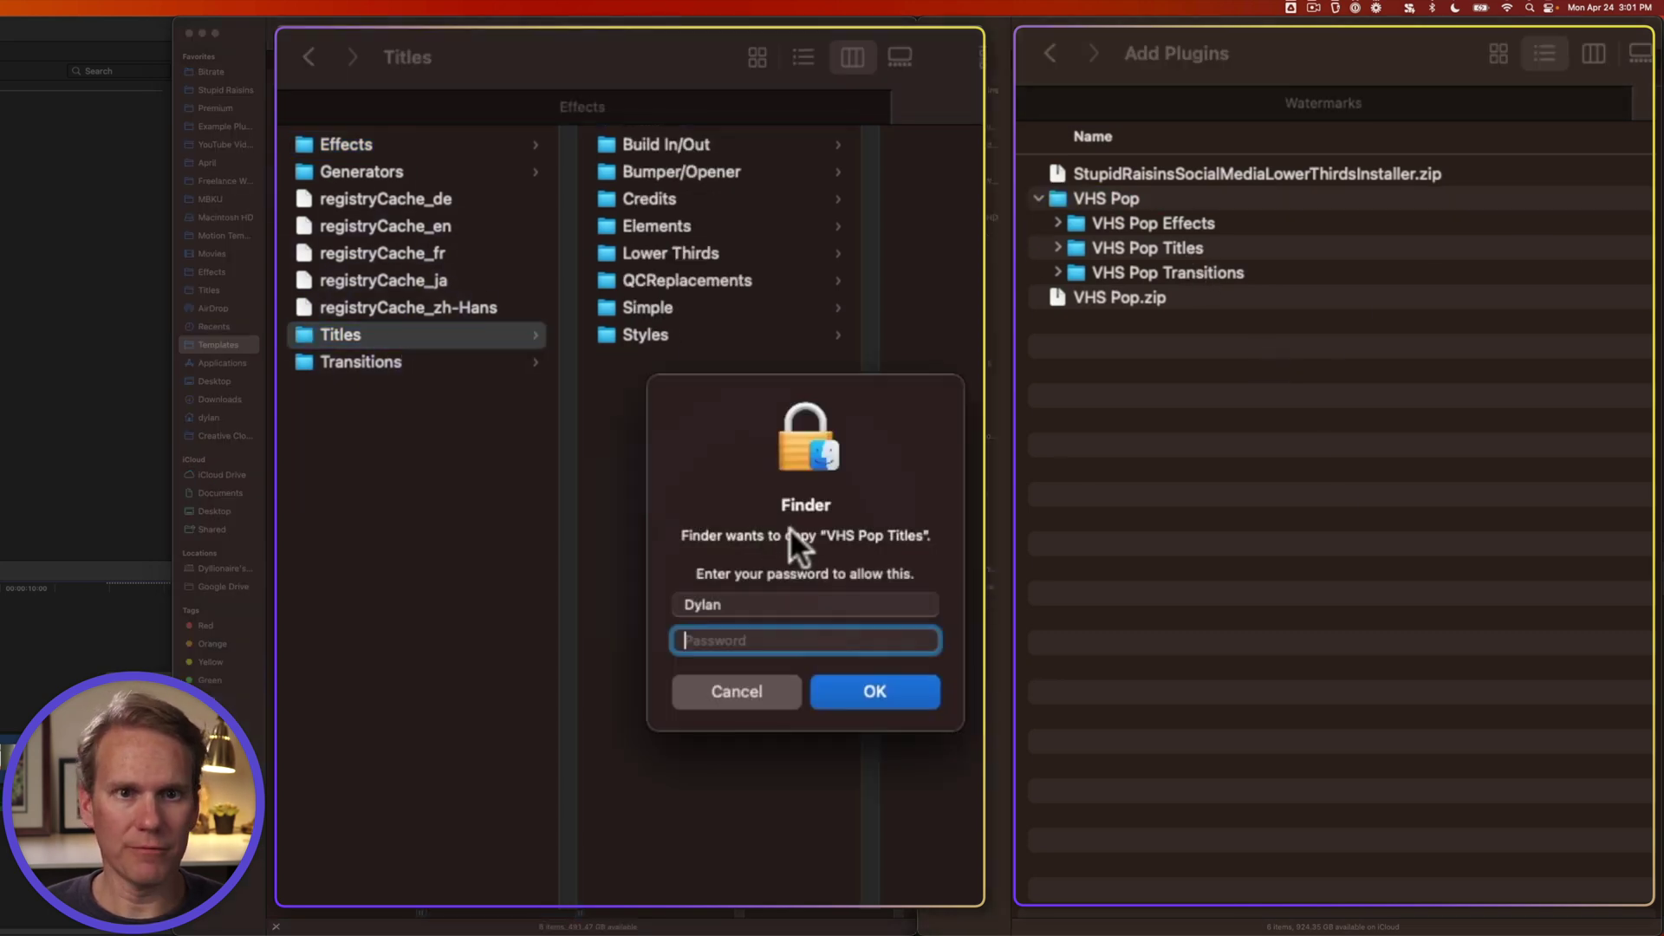
type("****")
key("Return")
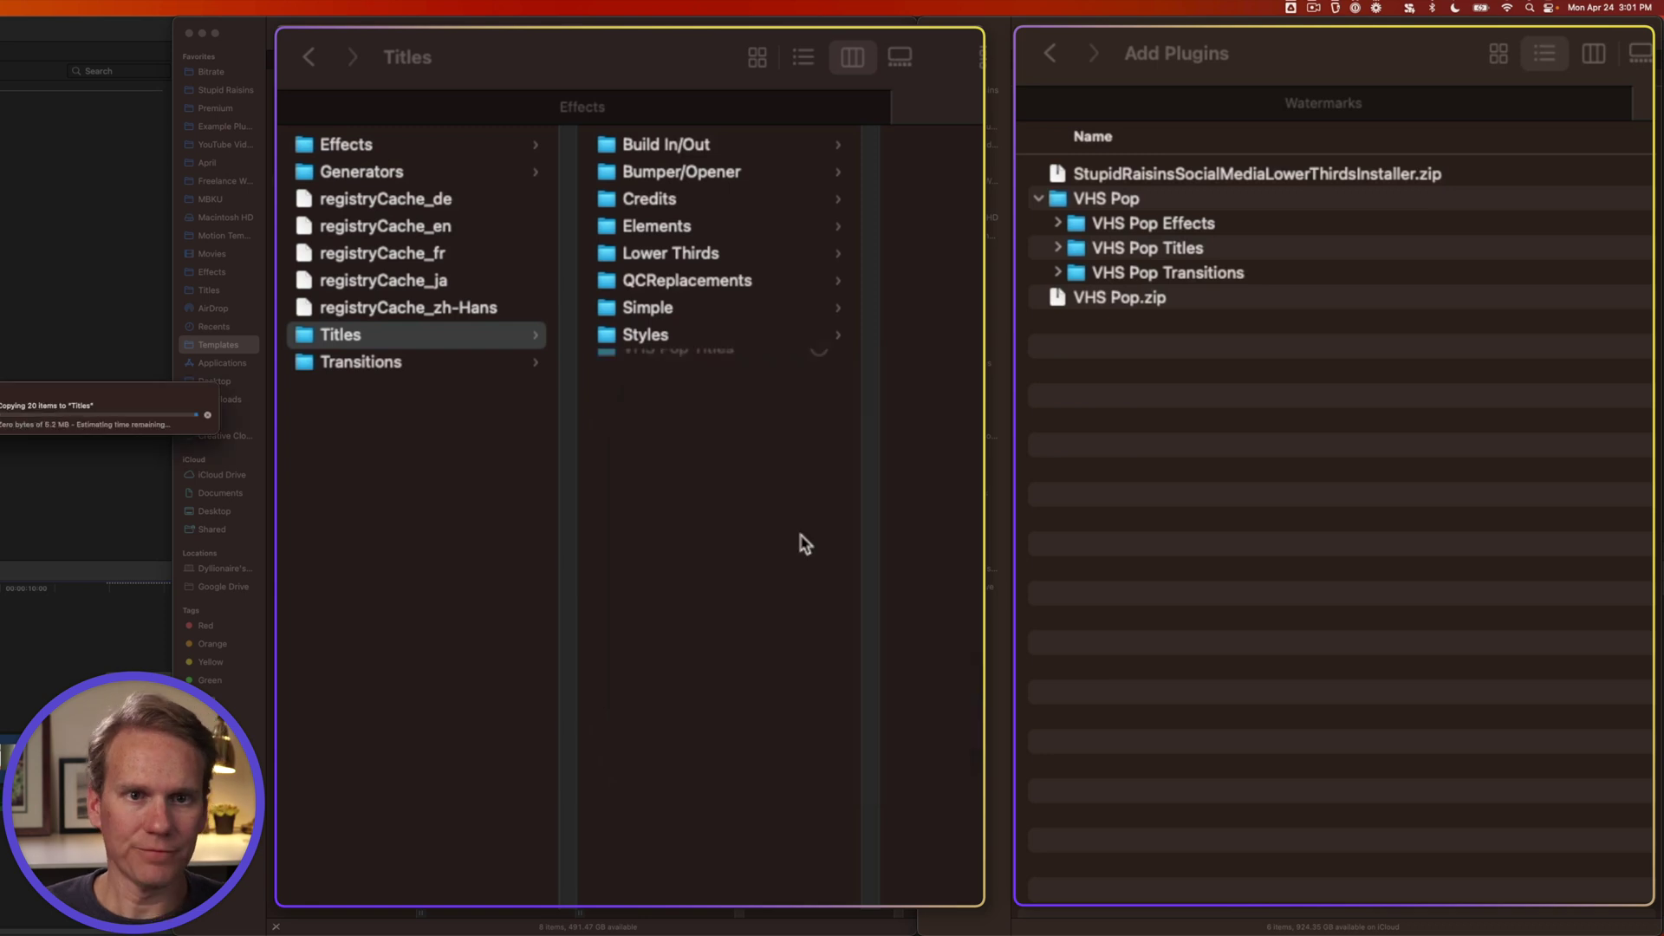
Step: Copy VHS Pop Transitions into the Transitions template folder
left_click(508, 335)
left_click(532, 363)
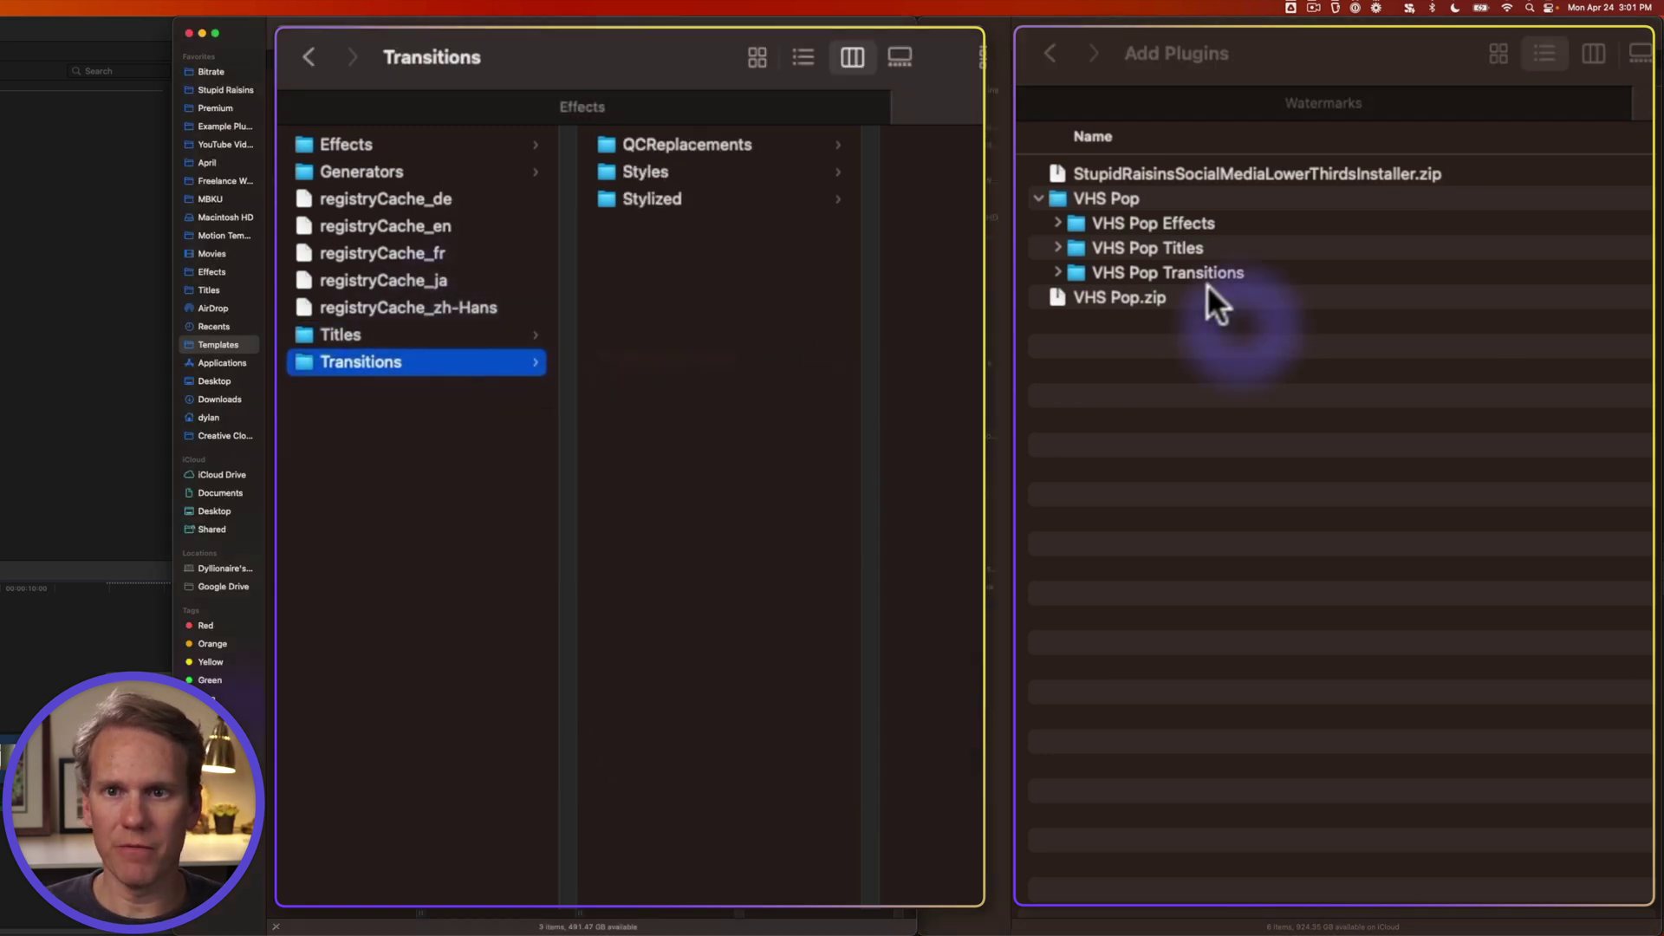
left_click_drag(1258, 274, 522, 294)
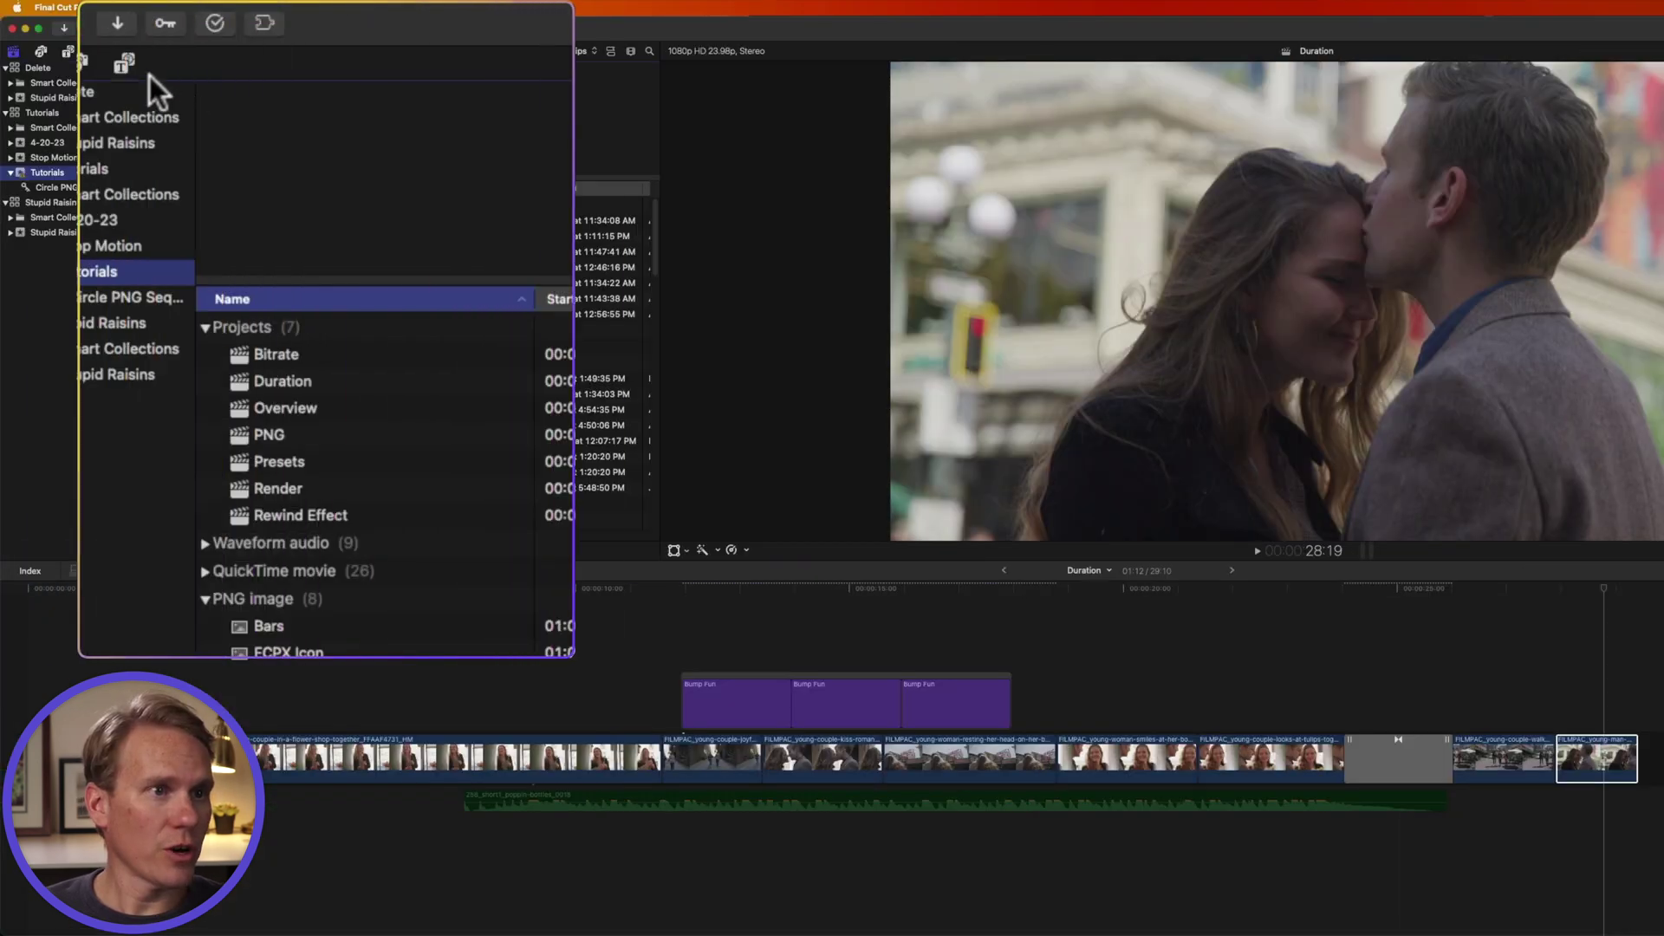
Step: Check the VHS Pop Titles category in the Titles browser, then view the Transitions browser
left_click(124, 63)
scroll(100, 460, "down", 4)
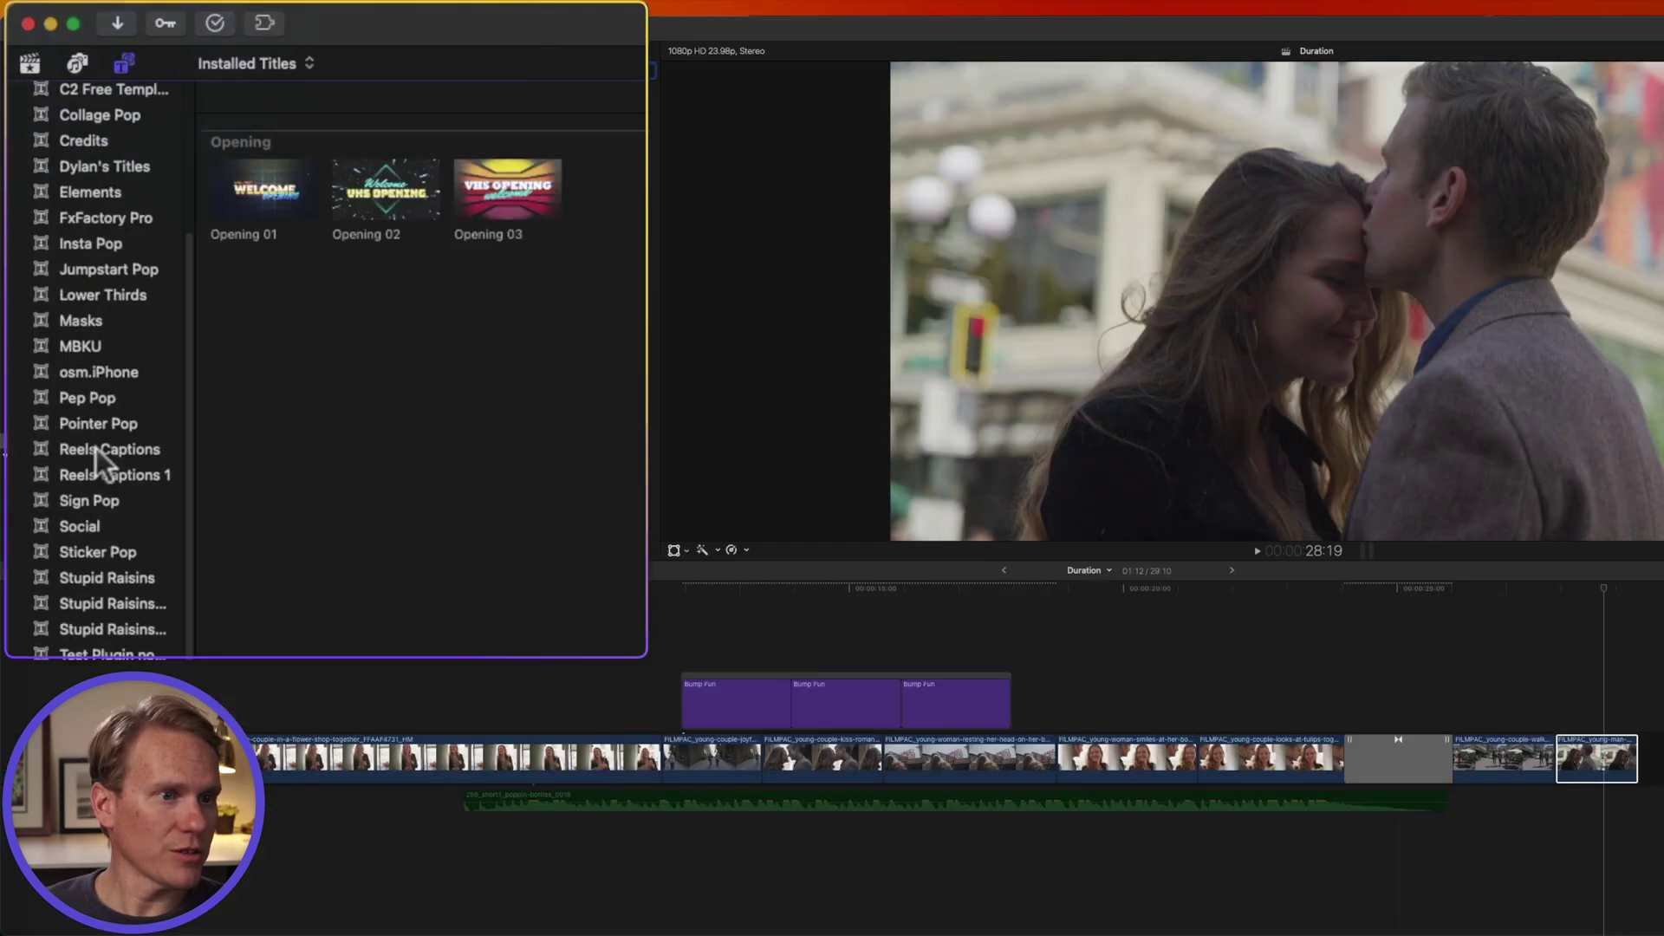
scroll(100, 459, "down", 3)
left_click(109, 638)
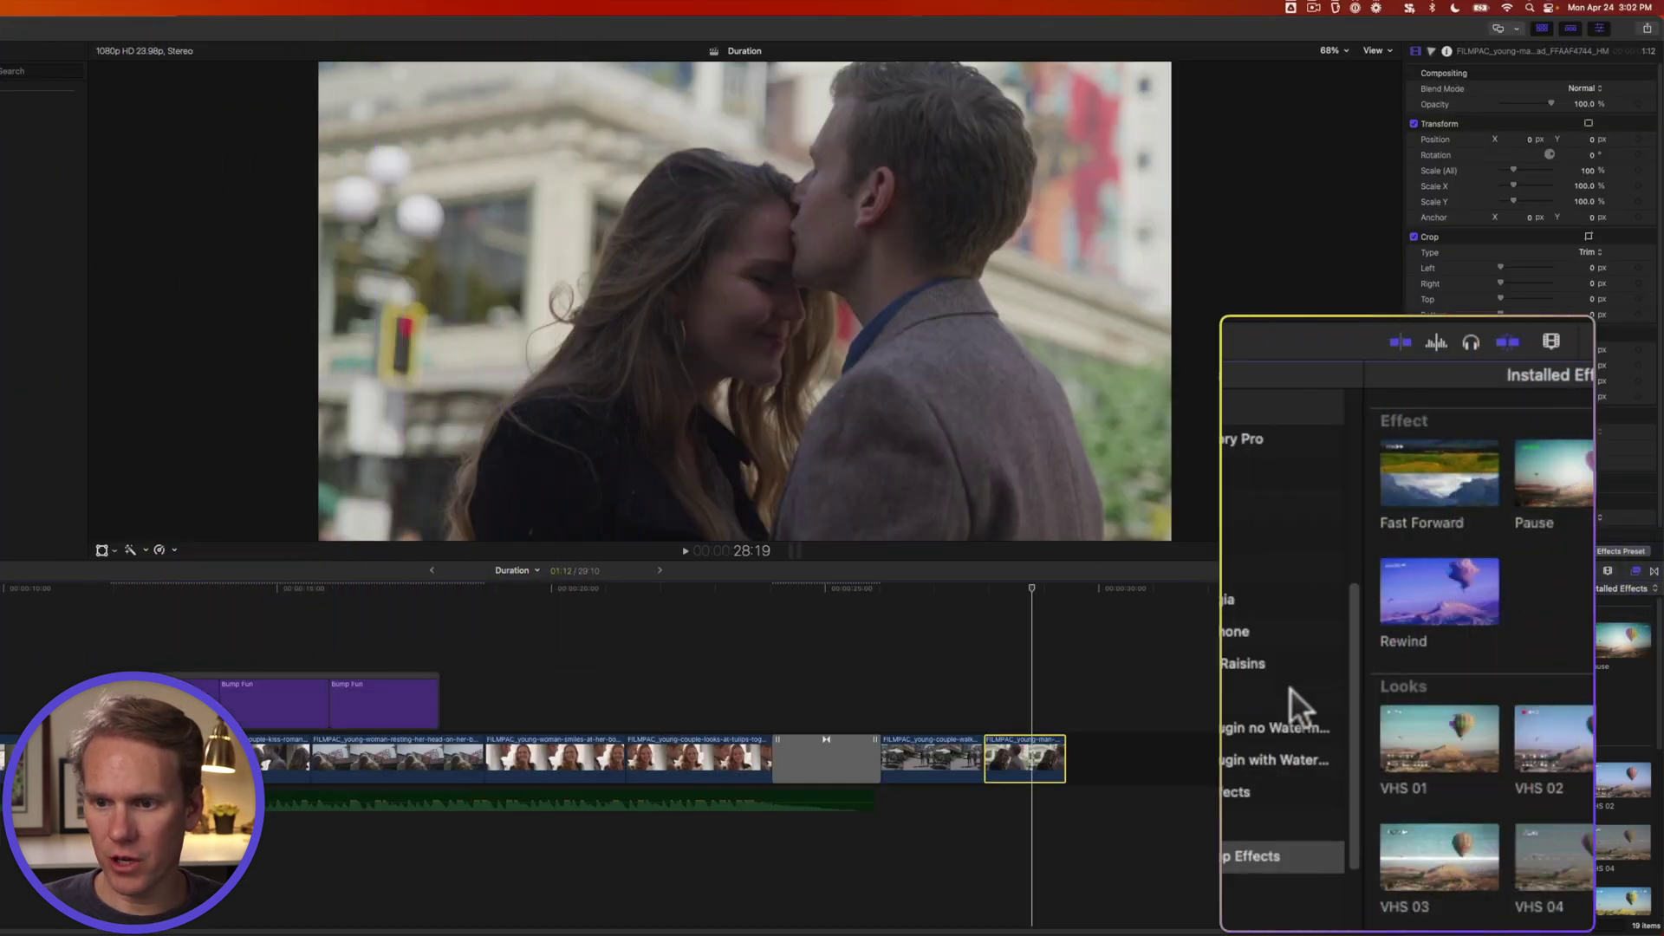
left_click(1639, 341)
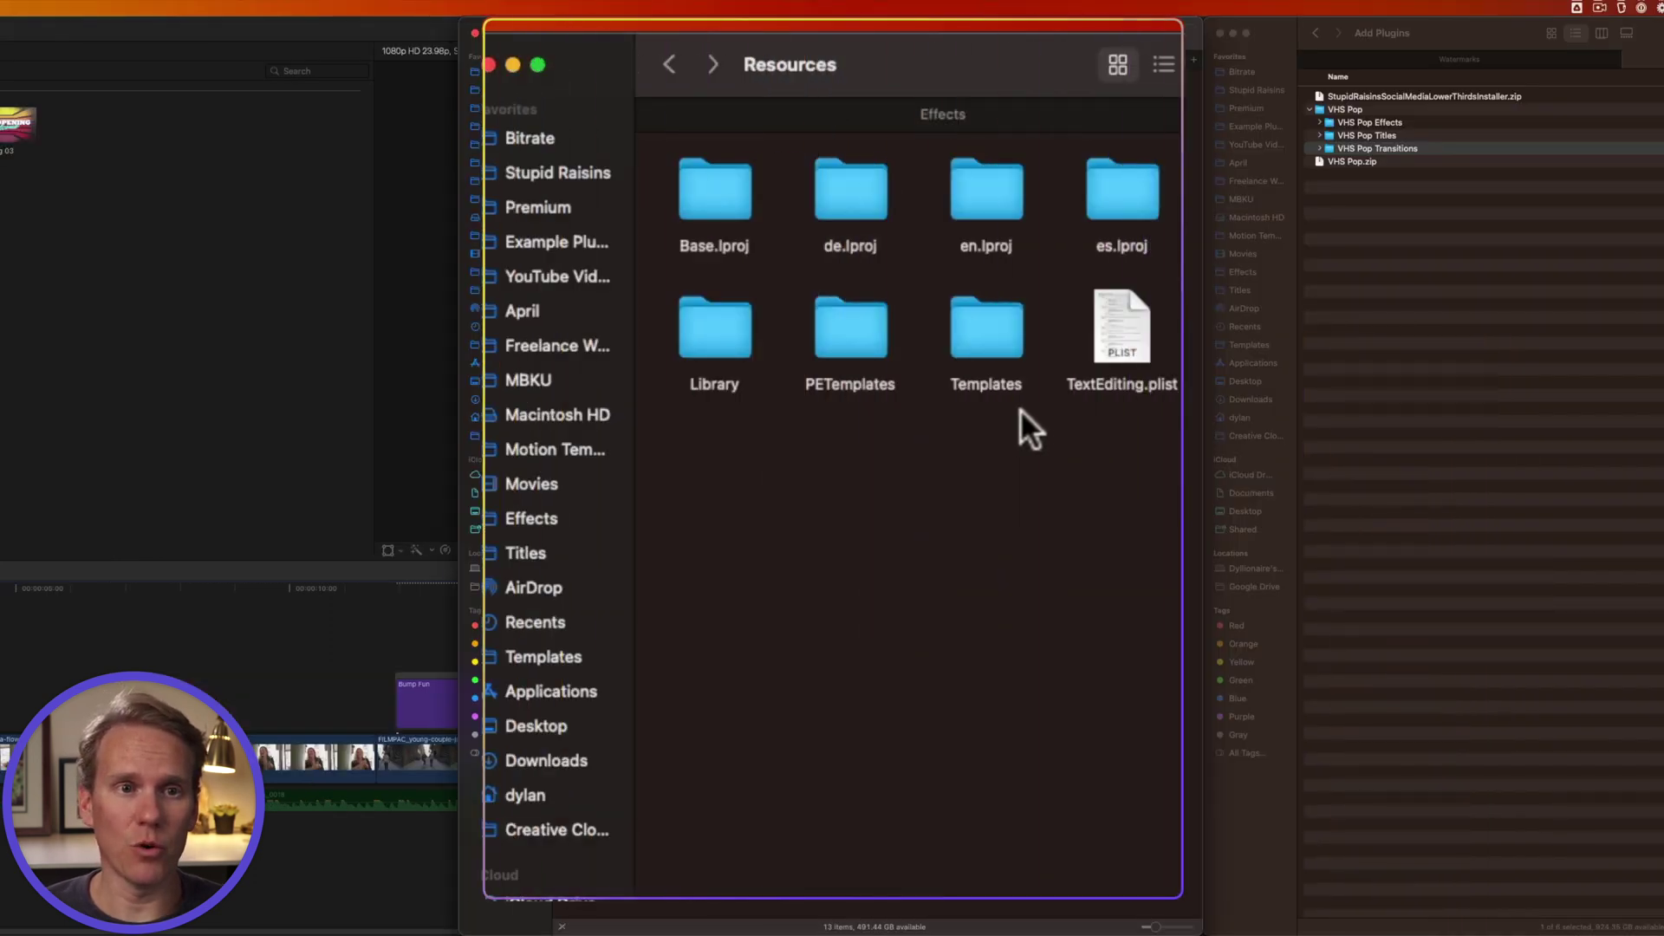
Step: Add the app's internal Templates folder to Finder's sidebar Favorites and open it from there
left_click_drag(997, 326, 549, 850)
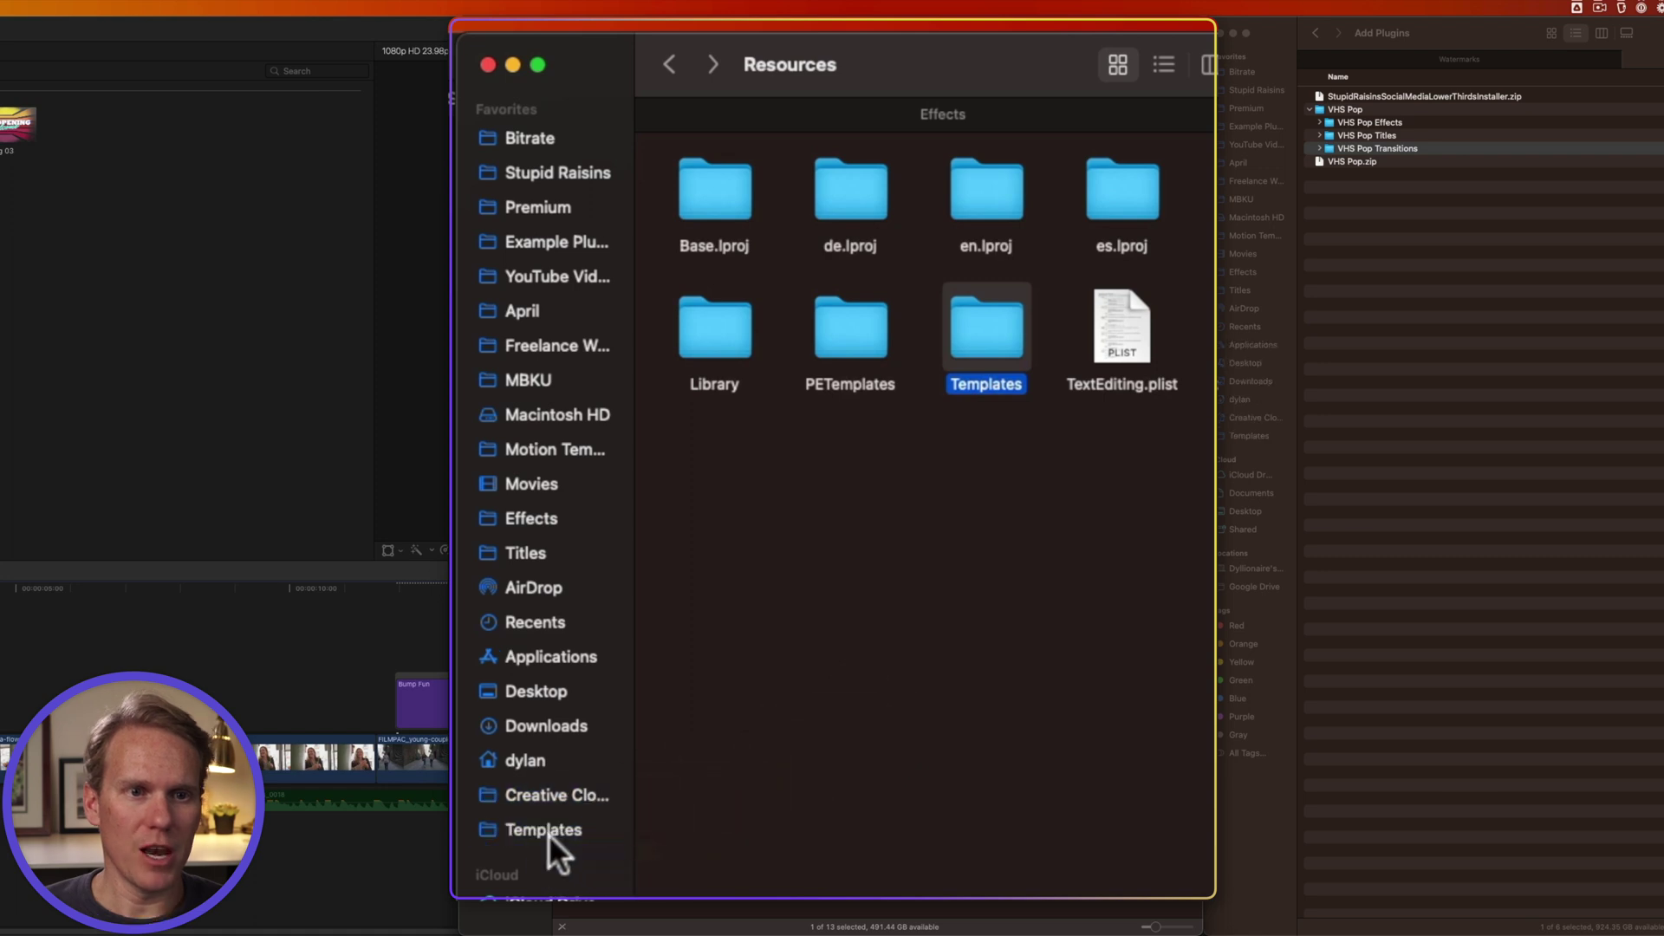
left_click(538, 694)
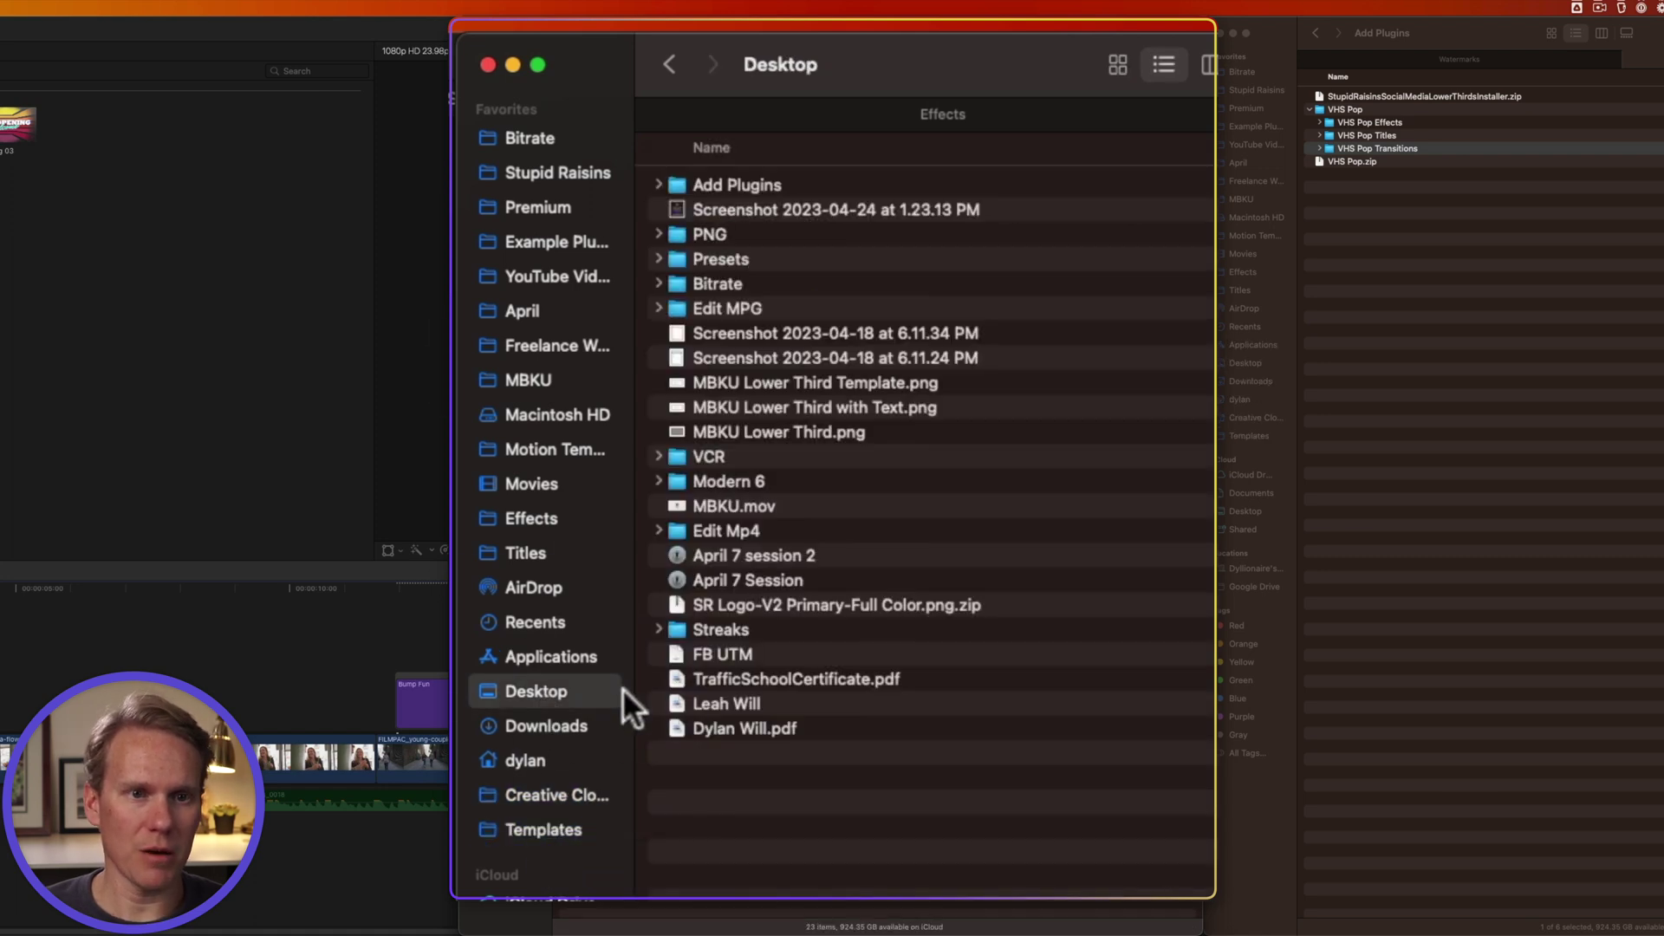
left_click(525, 828)
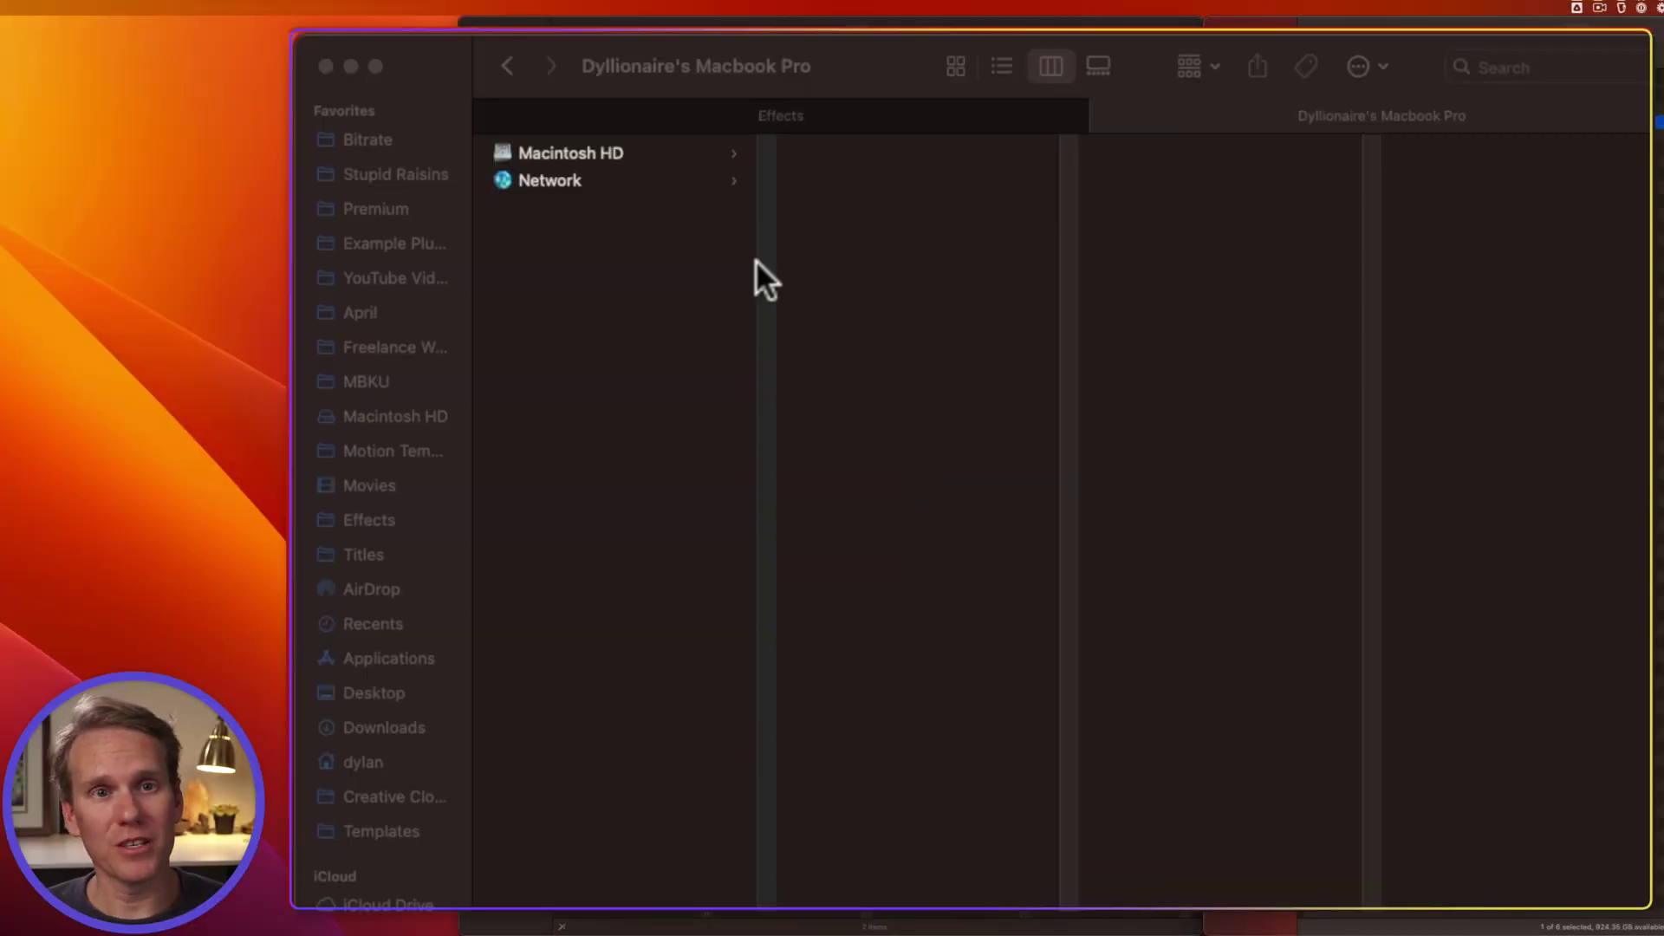
Step: Browse Macintosh HD > Users > home > Movies > Motion Templates, add it to Favorites, and open it
left_click(627, 274)
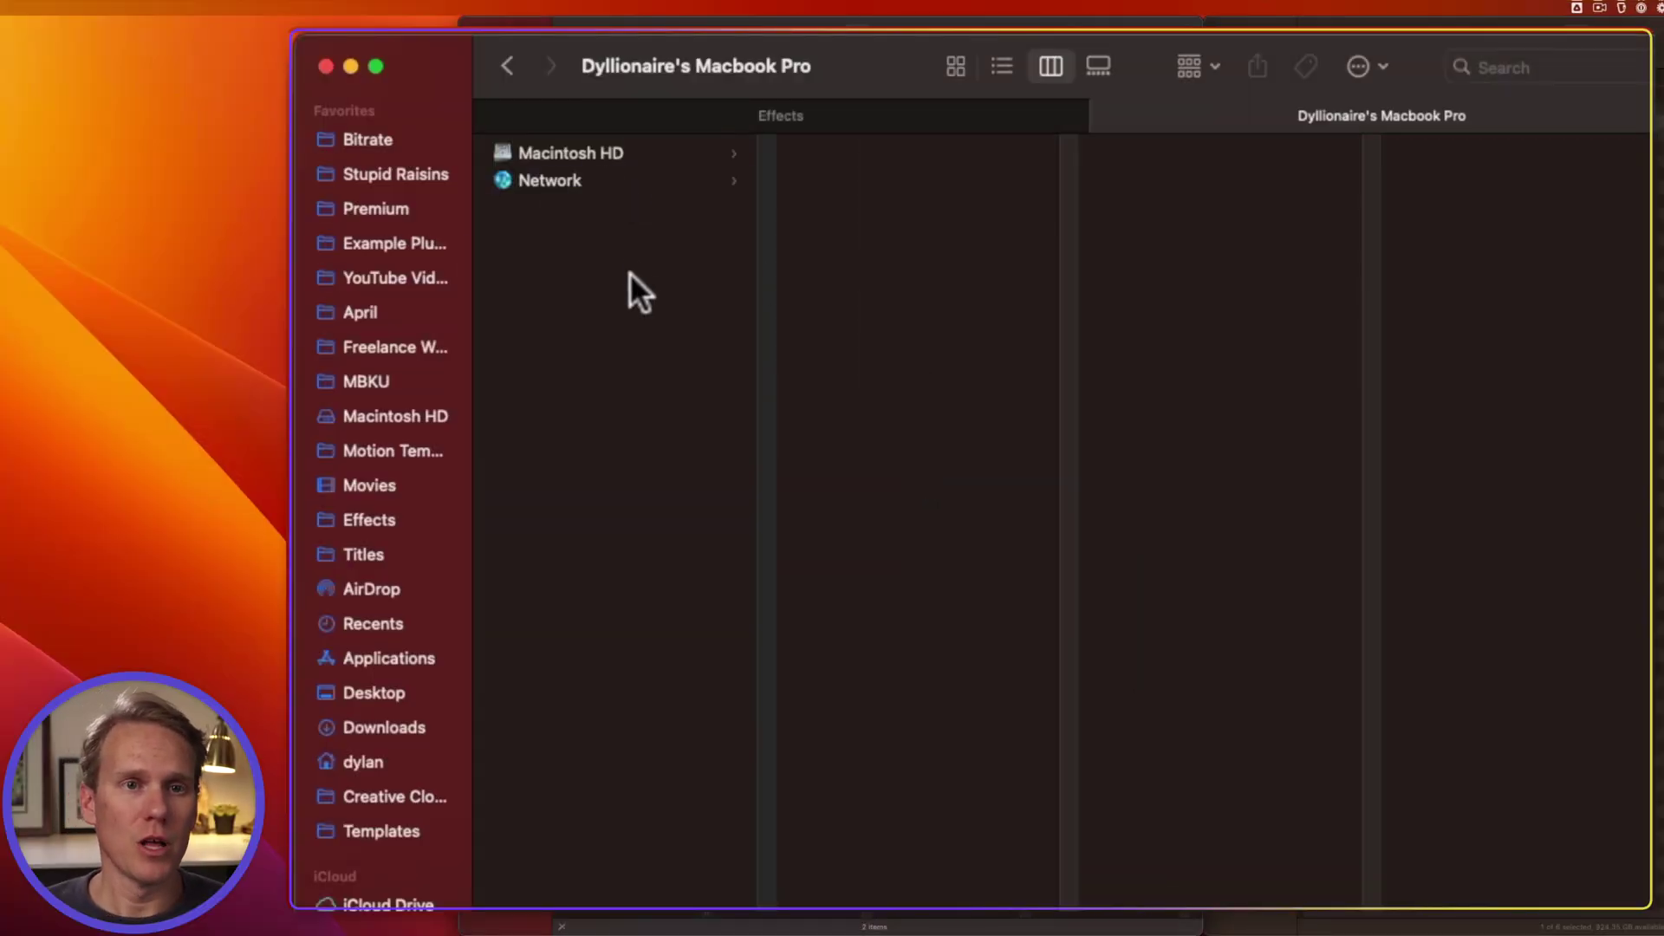
left_click(625, 153)
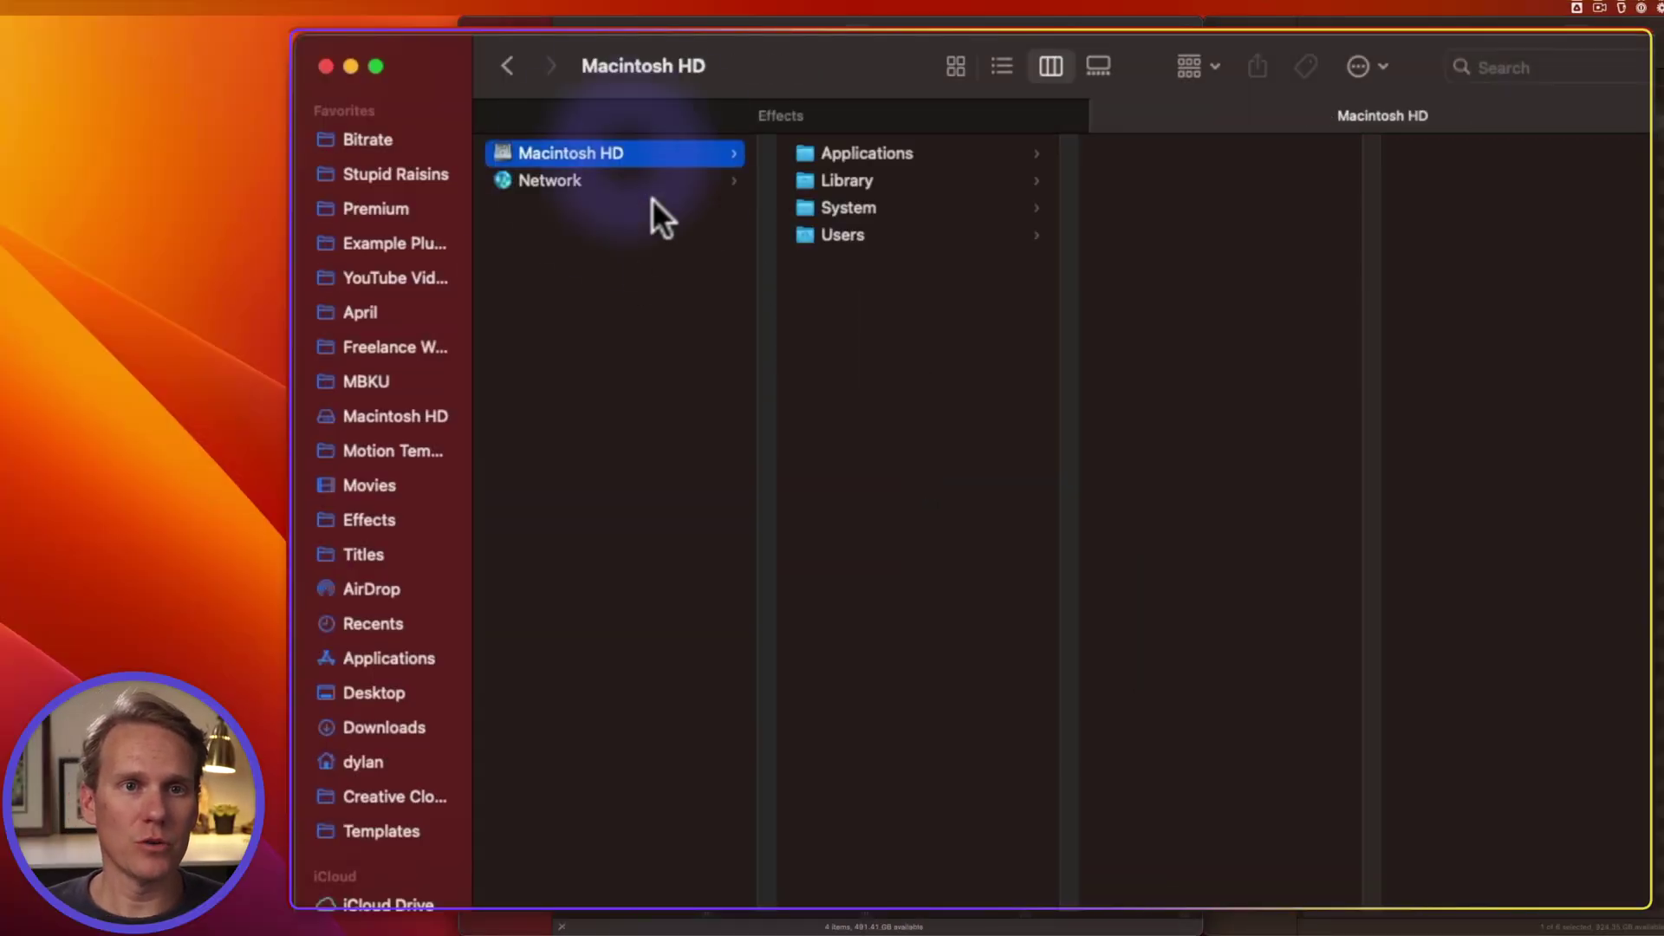
left_click(884, 235)
left_click(1153, 156)
left_click(1510, 261)
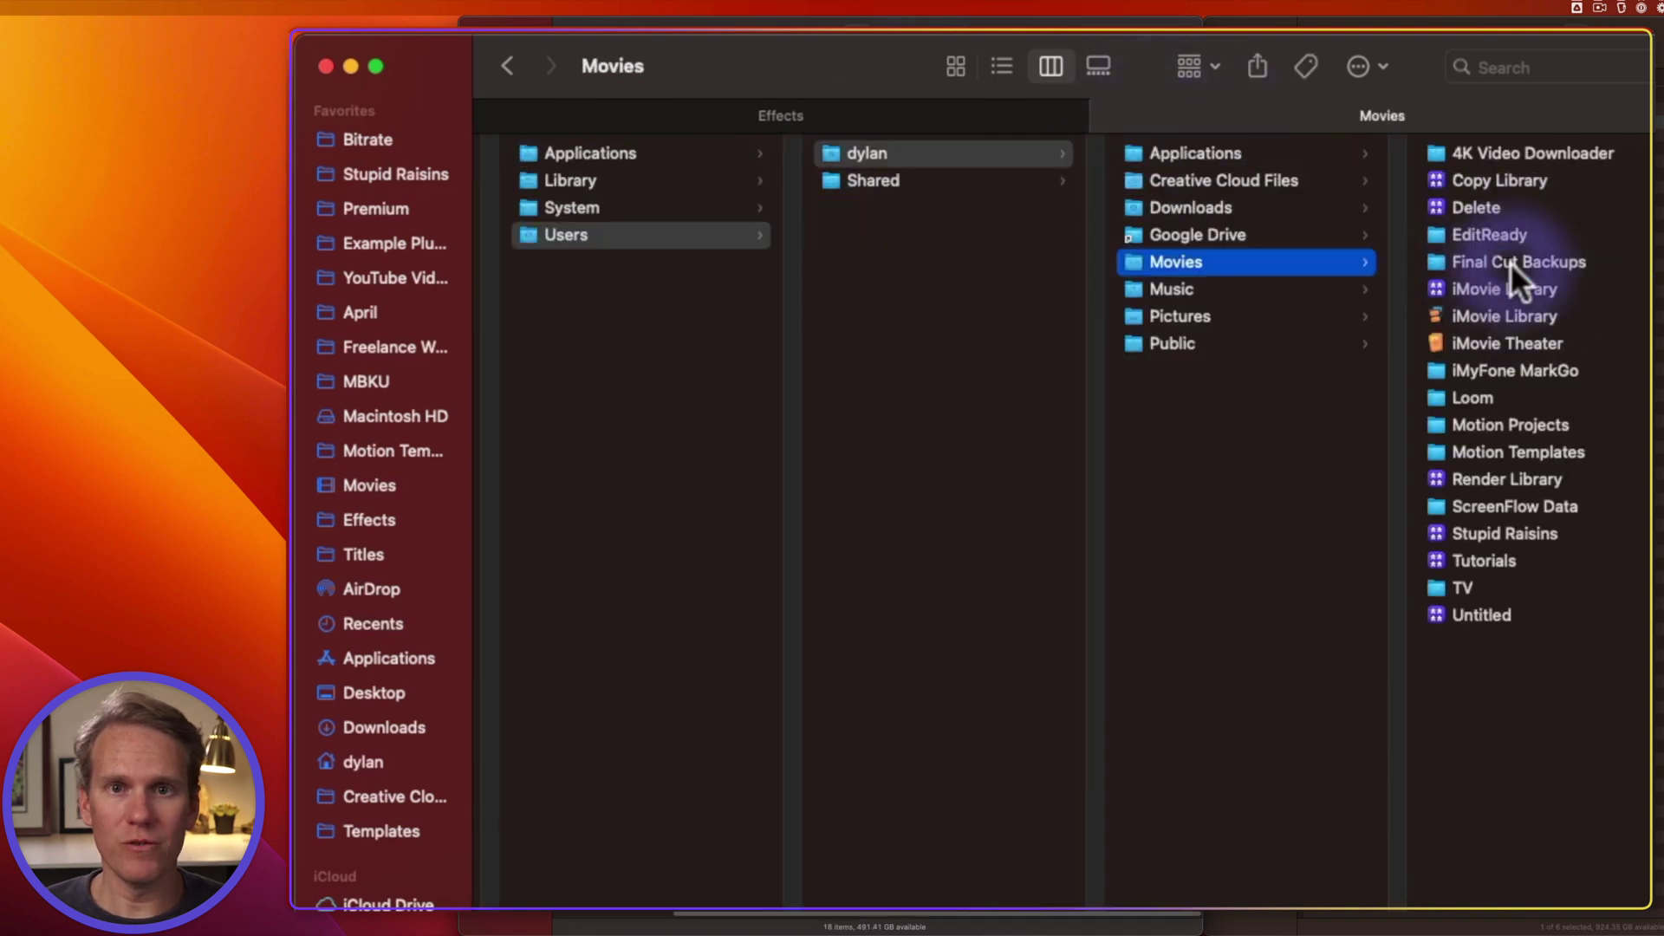
left_click(1536, 449)
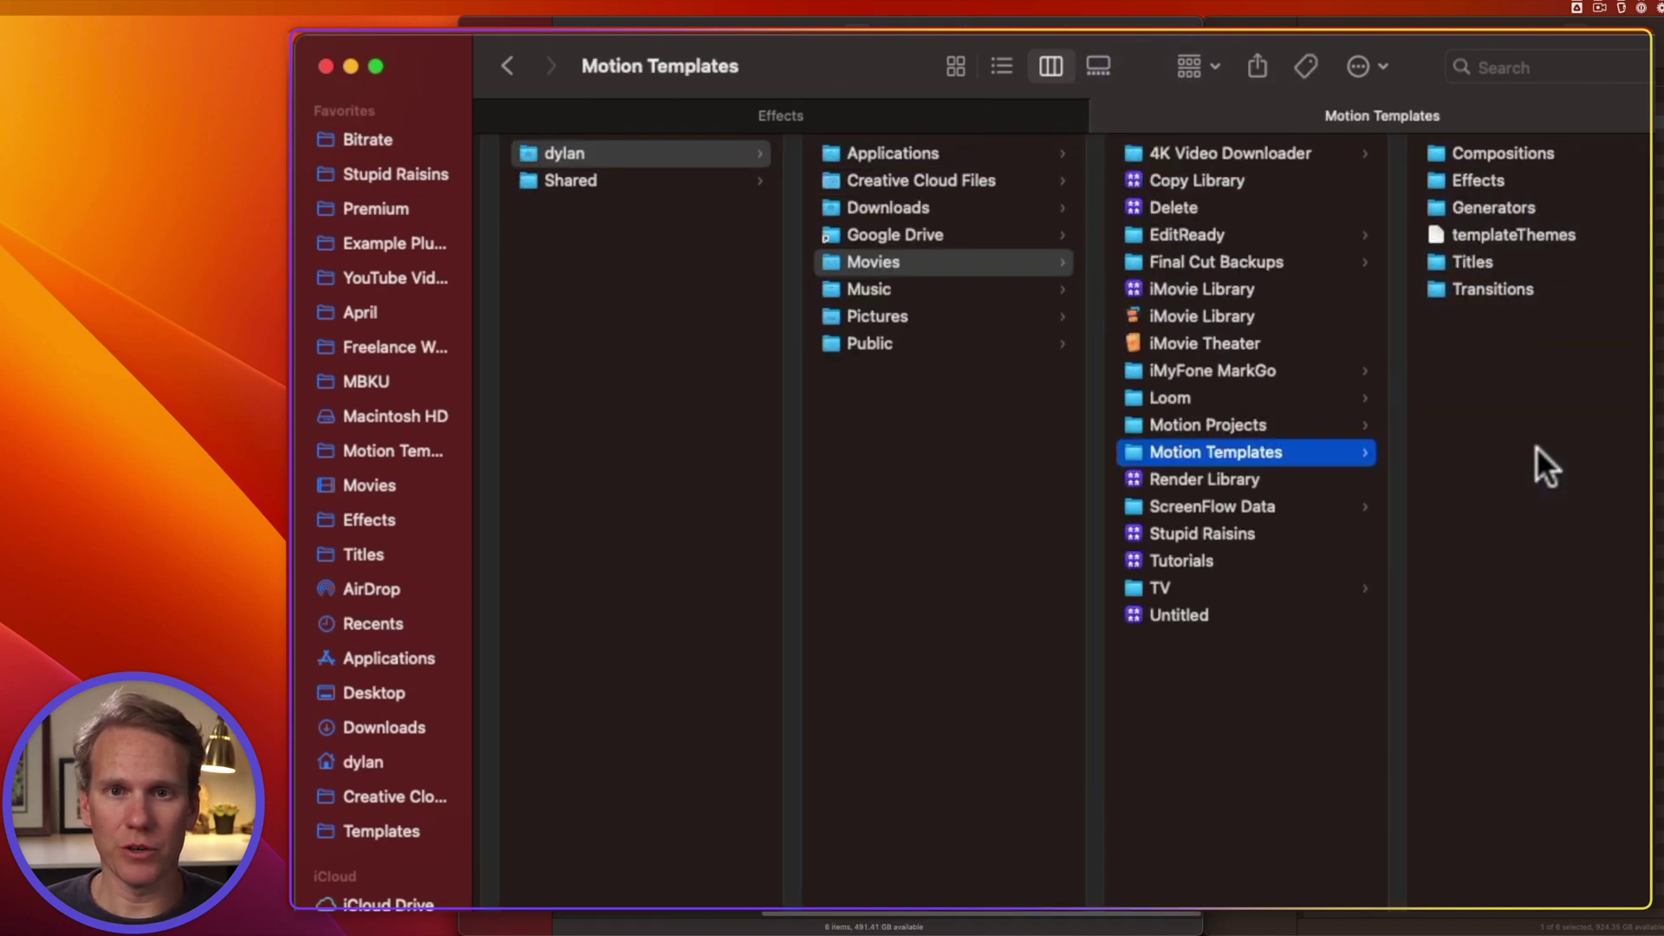
left_click_drag(1244, 451, 418, 860)
left_click(401, 830)
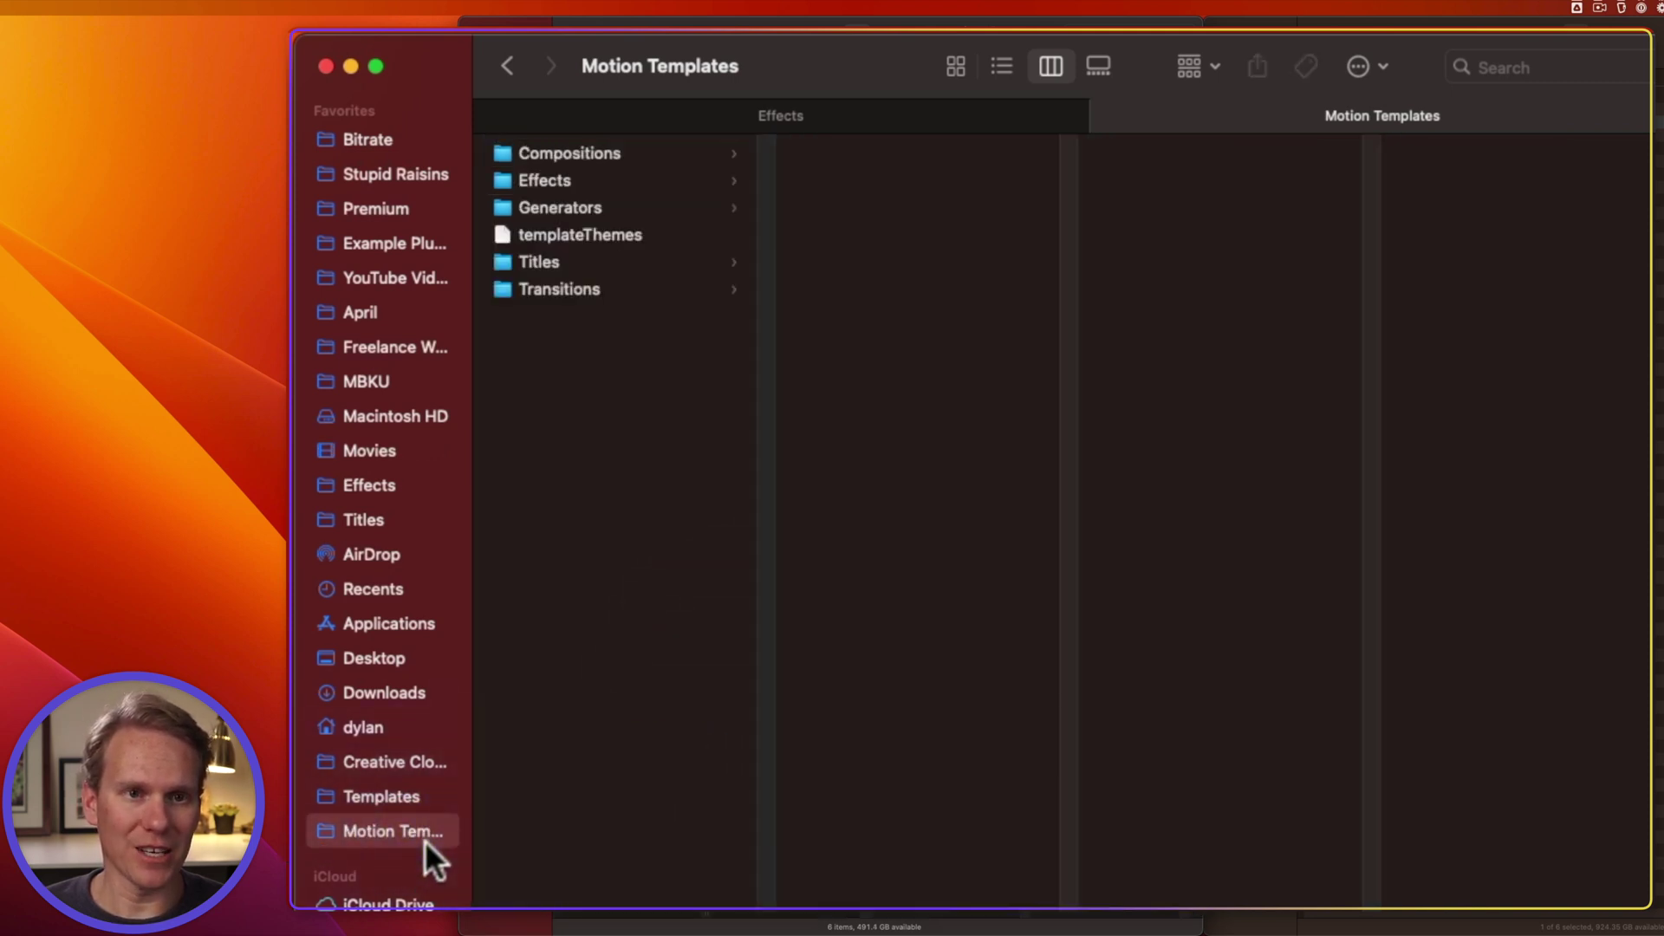
Step: Trash the VHS Pop Effects, Titles and Transitions folders from Motion Templates' Effects, Titles and Transitions
left_click(616, 180)
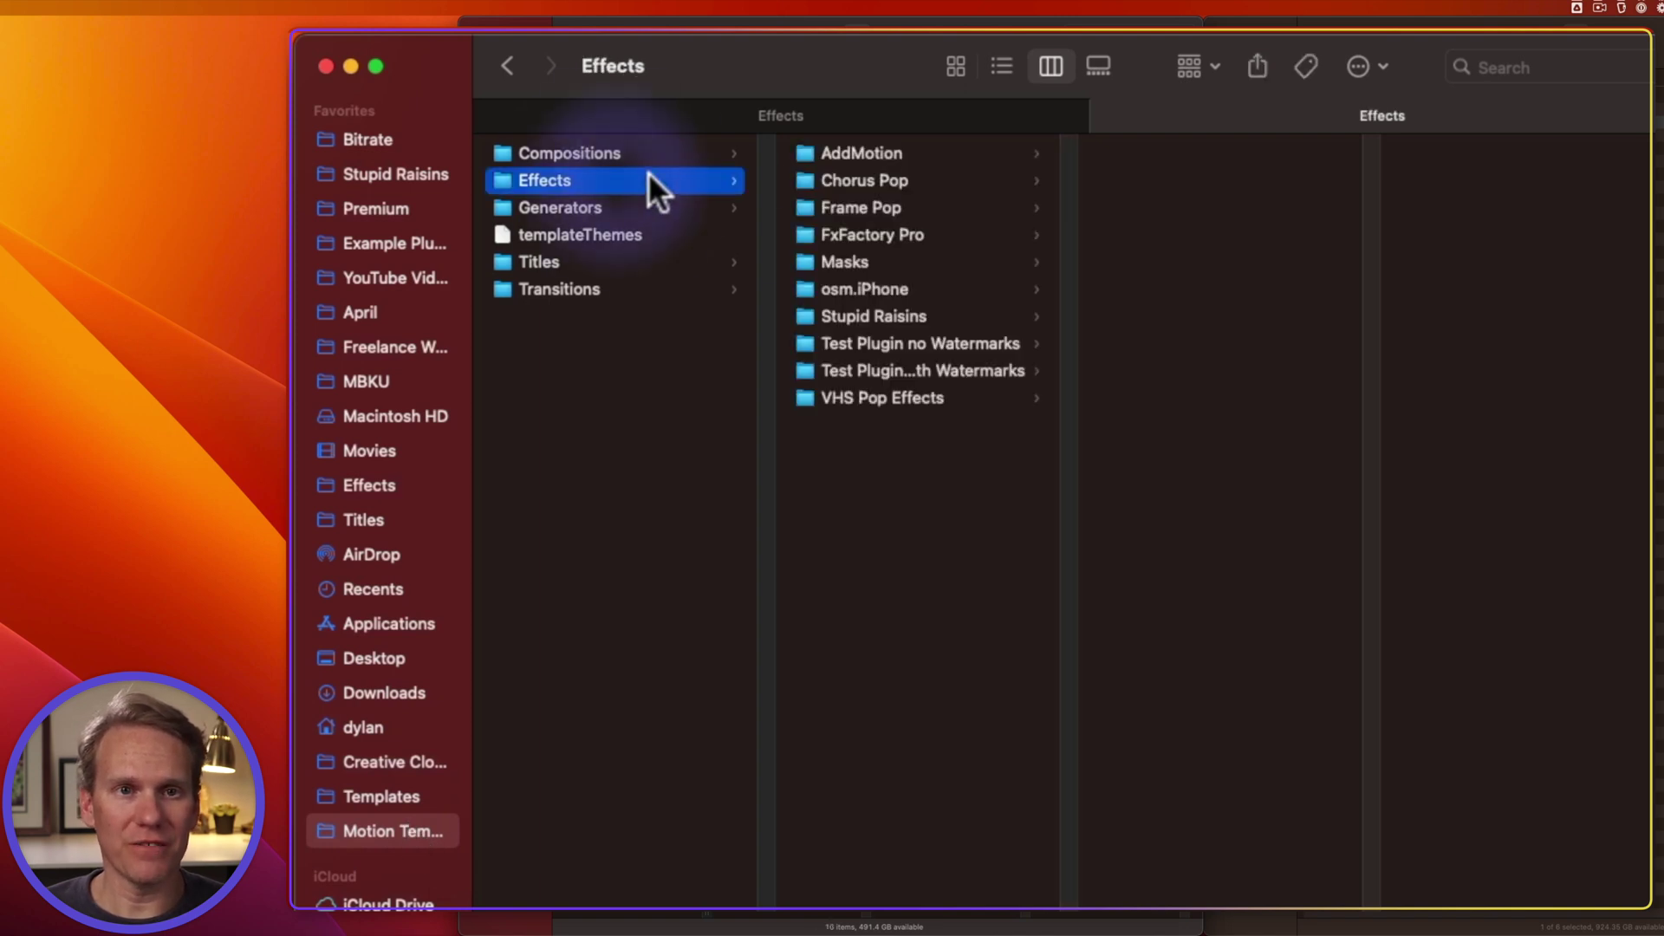
left_click(884, 399)
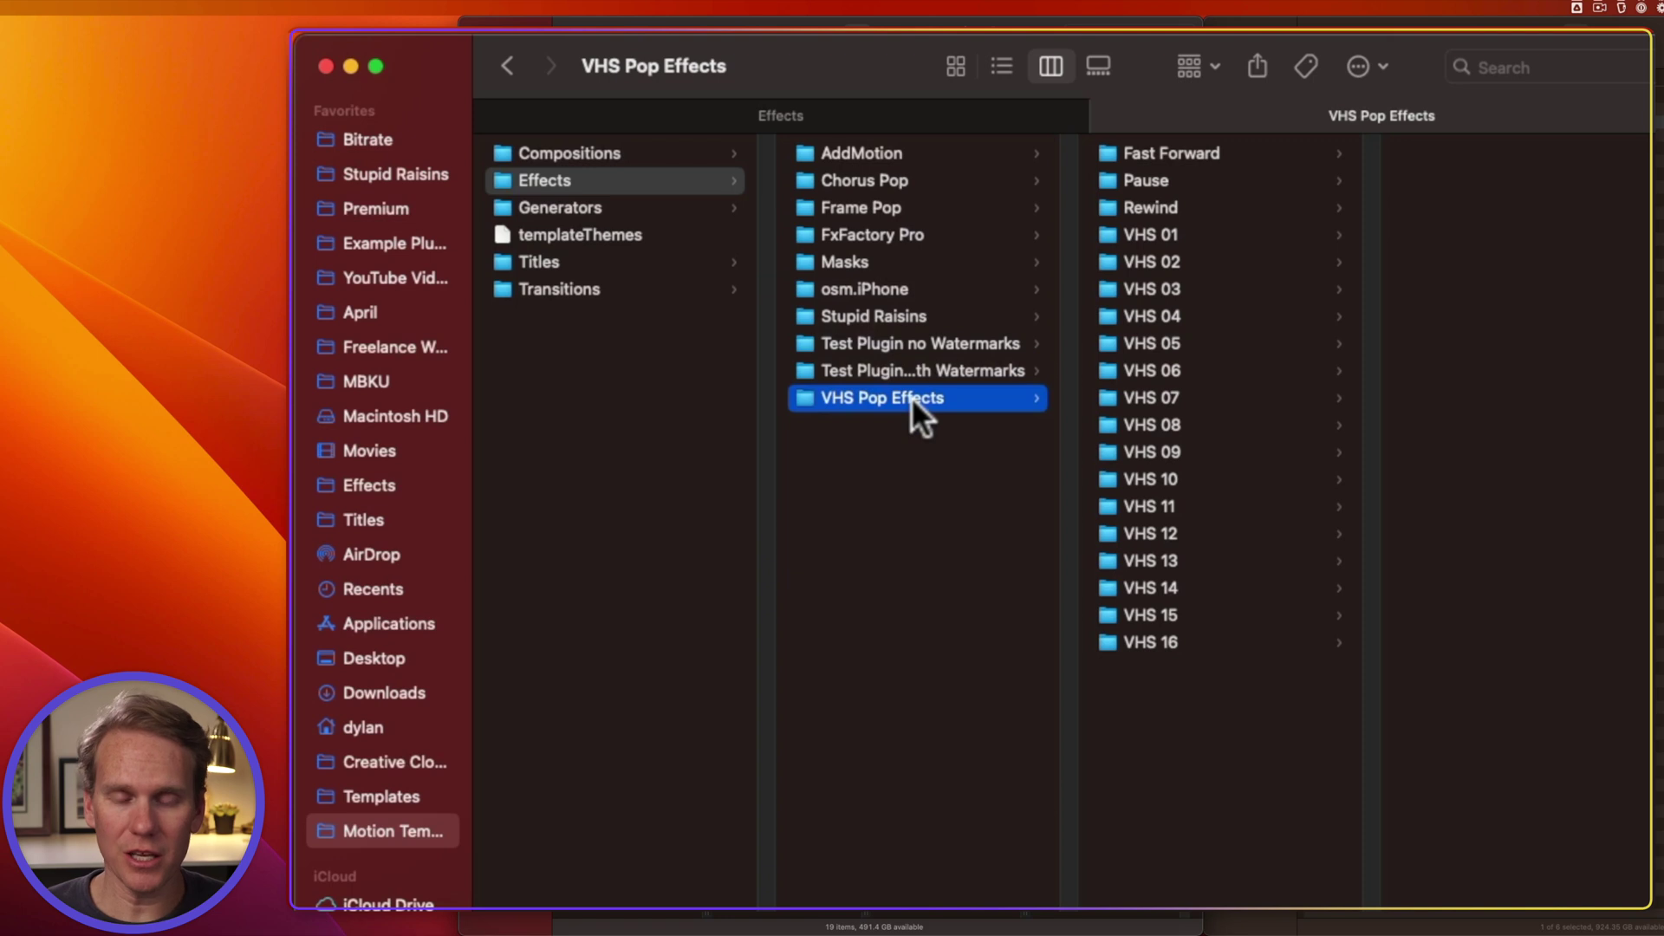
key("super+BackSpace")
left_click(624, 263)
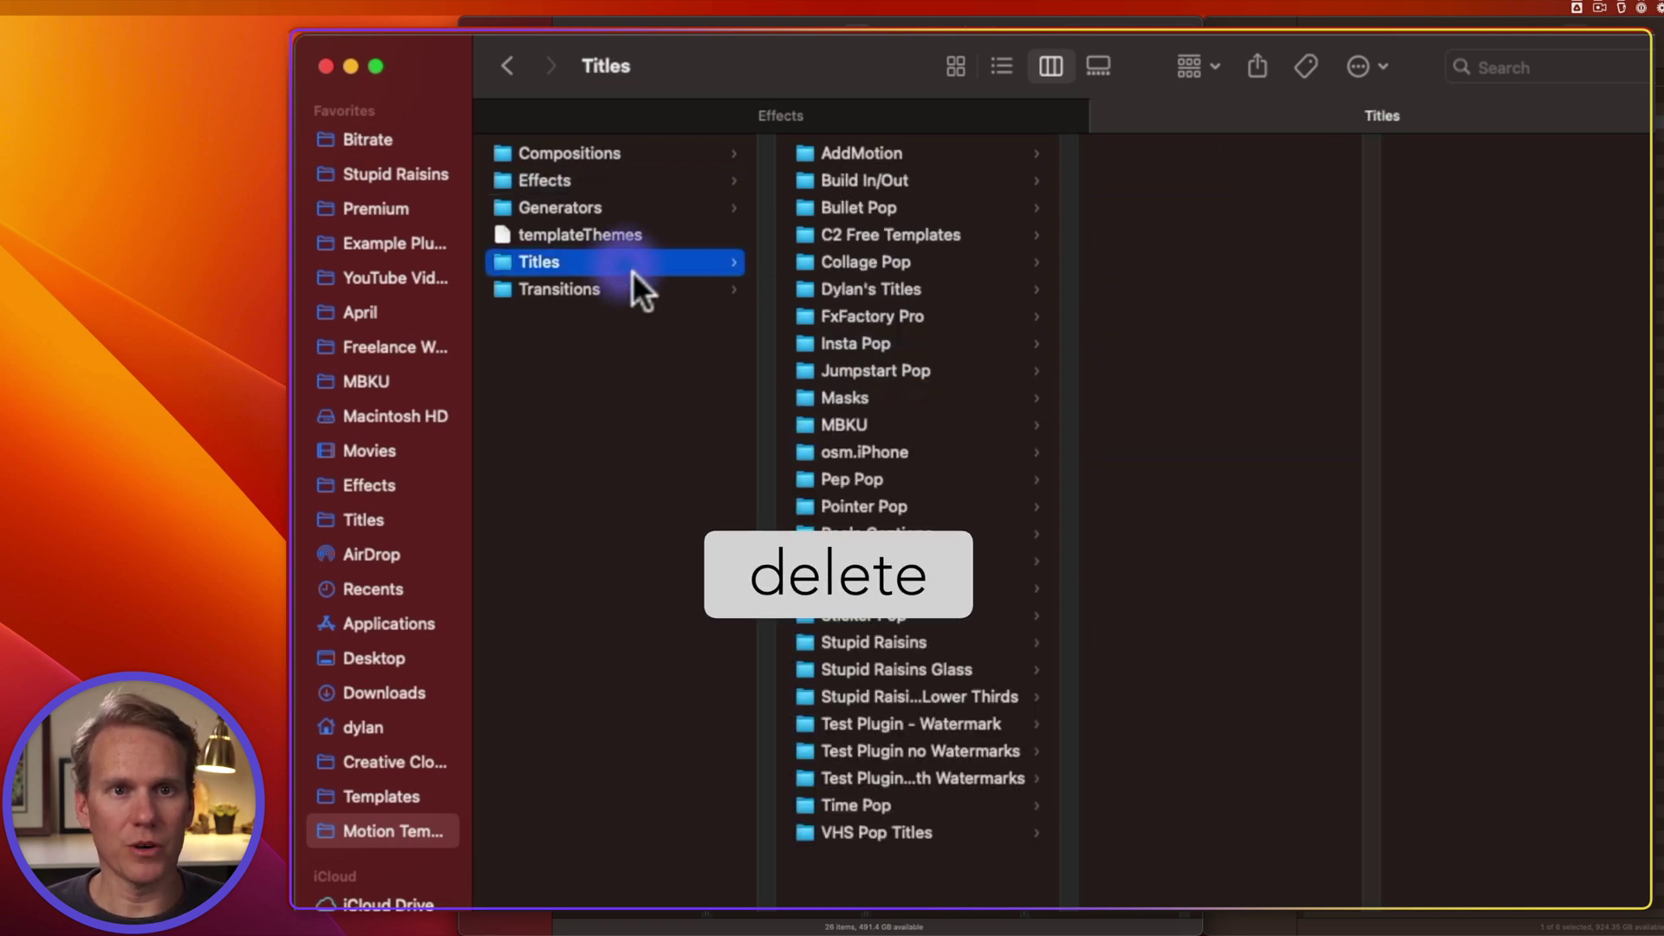
left_click(875, 832)
key("super+BackSpace")
left_click(539, 274)
left_click(539, 278)
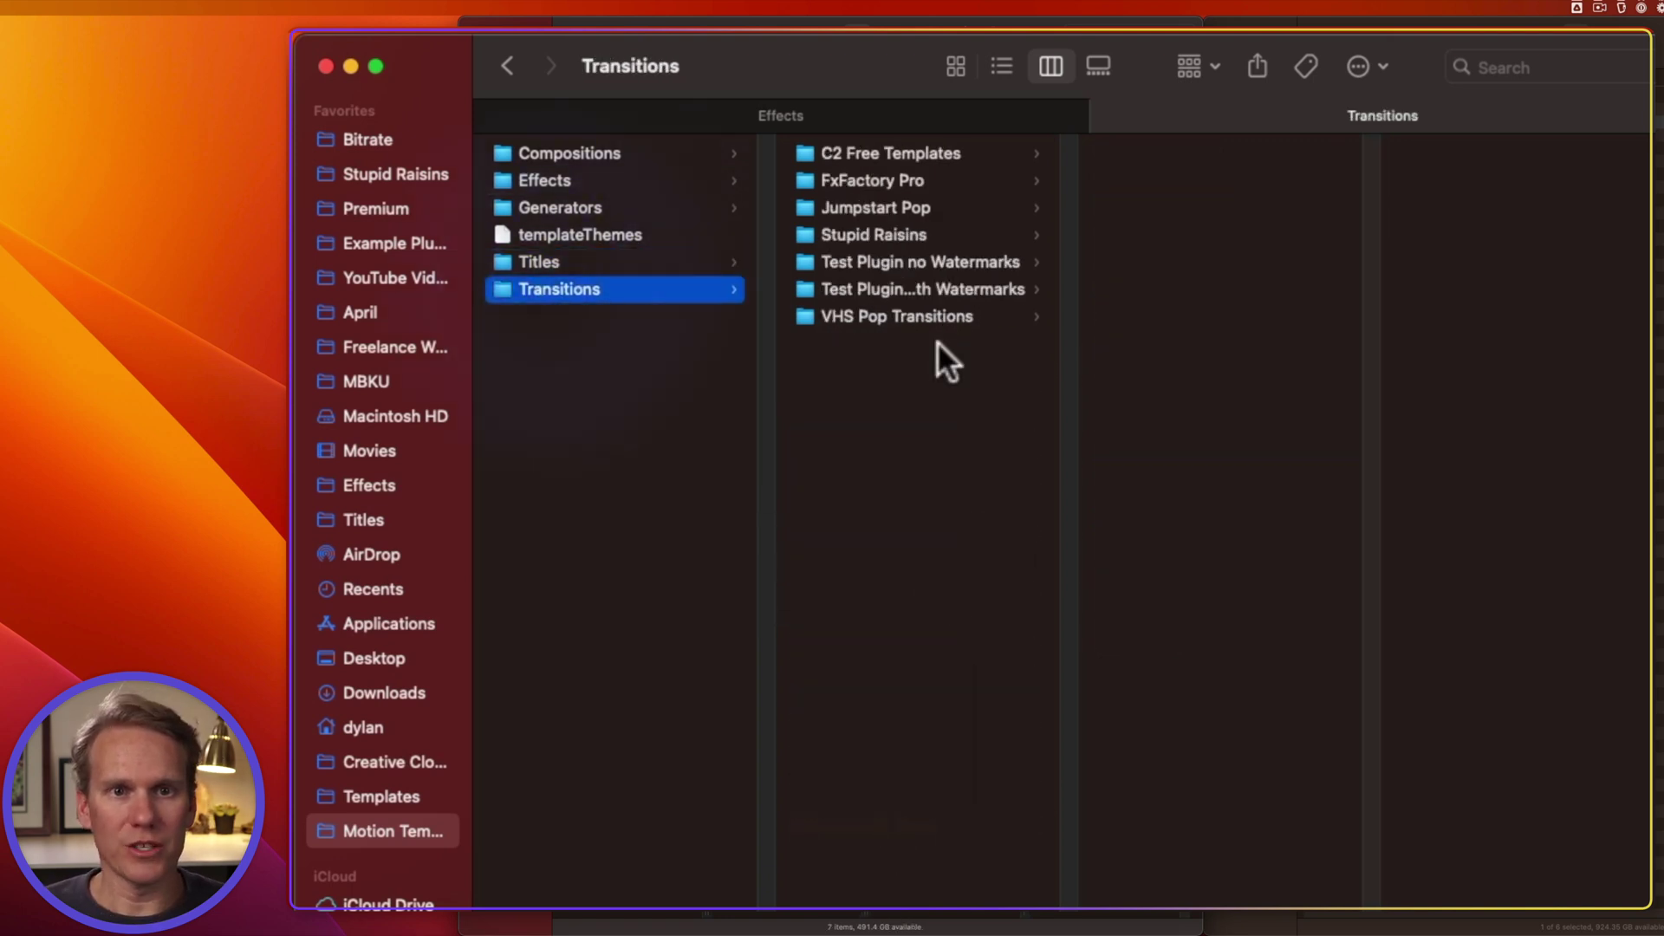
left_click(938, 313)
key("super+BackSpace")
key("super+space")
Step: Launch Final Cut Pro and confirm no VHS Pop categories remain in Transitions or Effects
type("final")
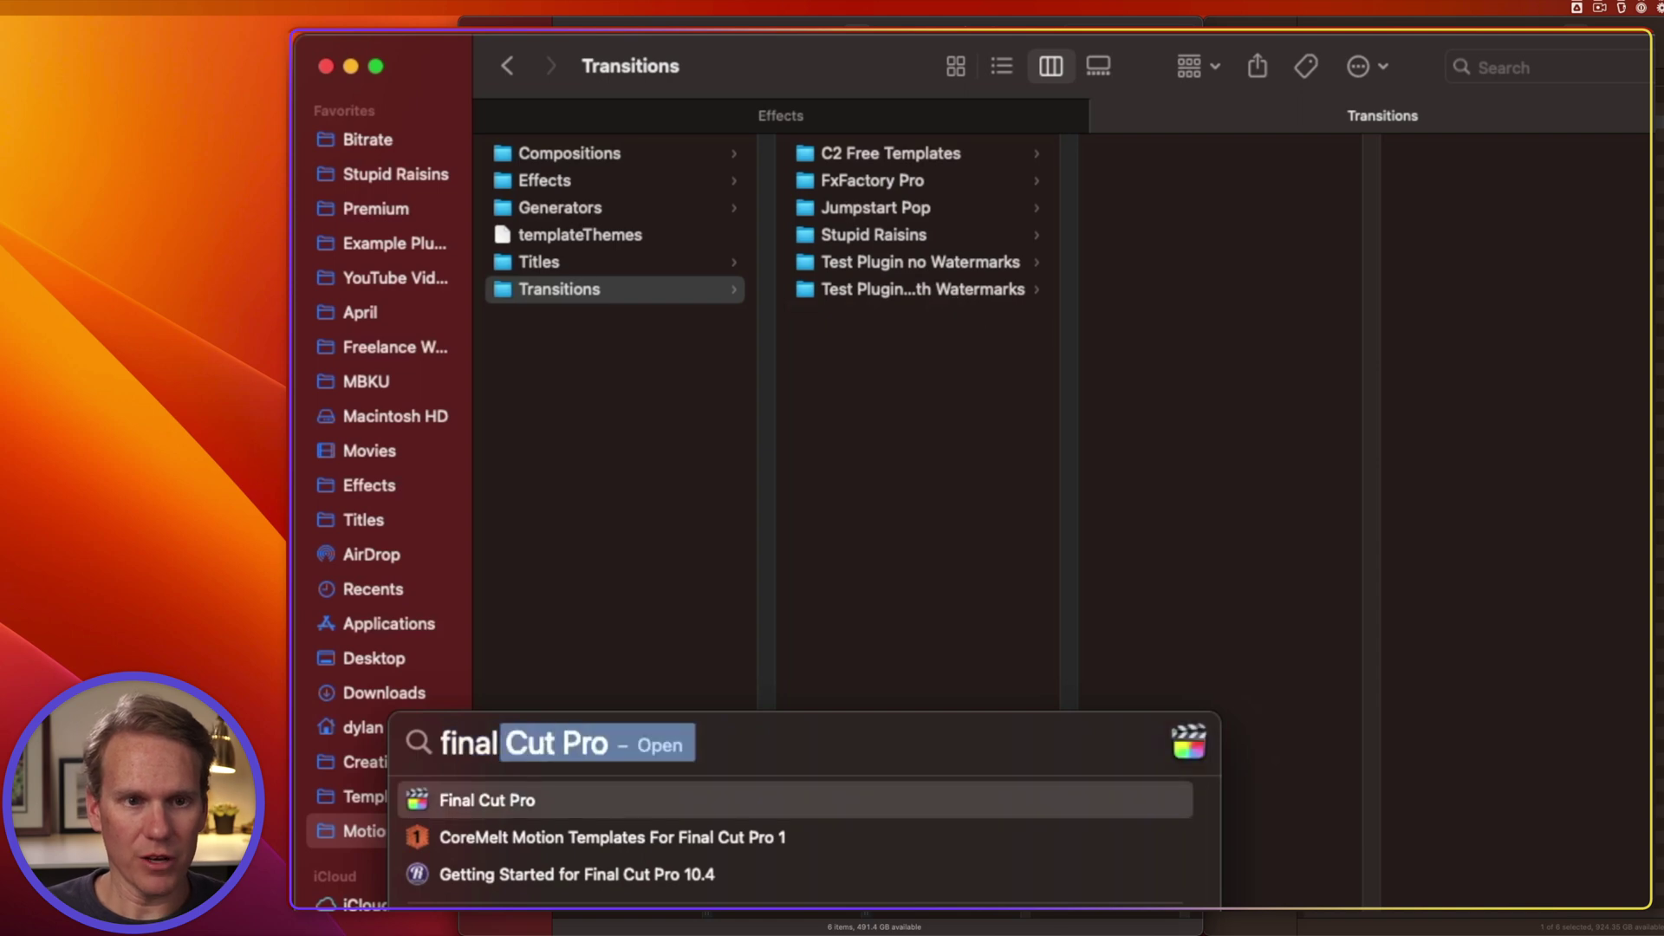
key("Return")
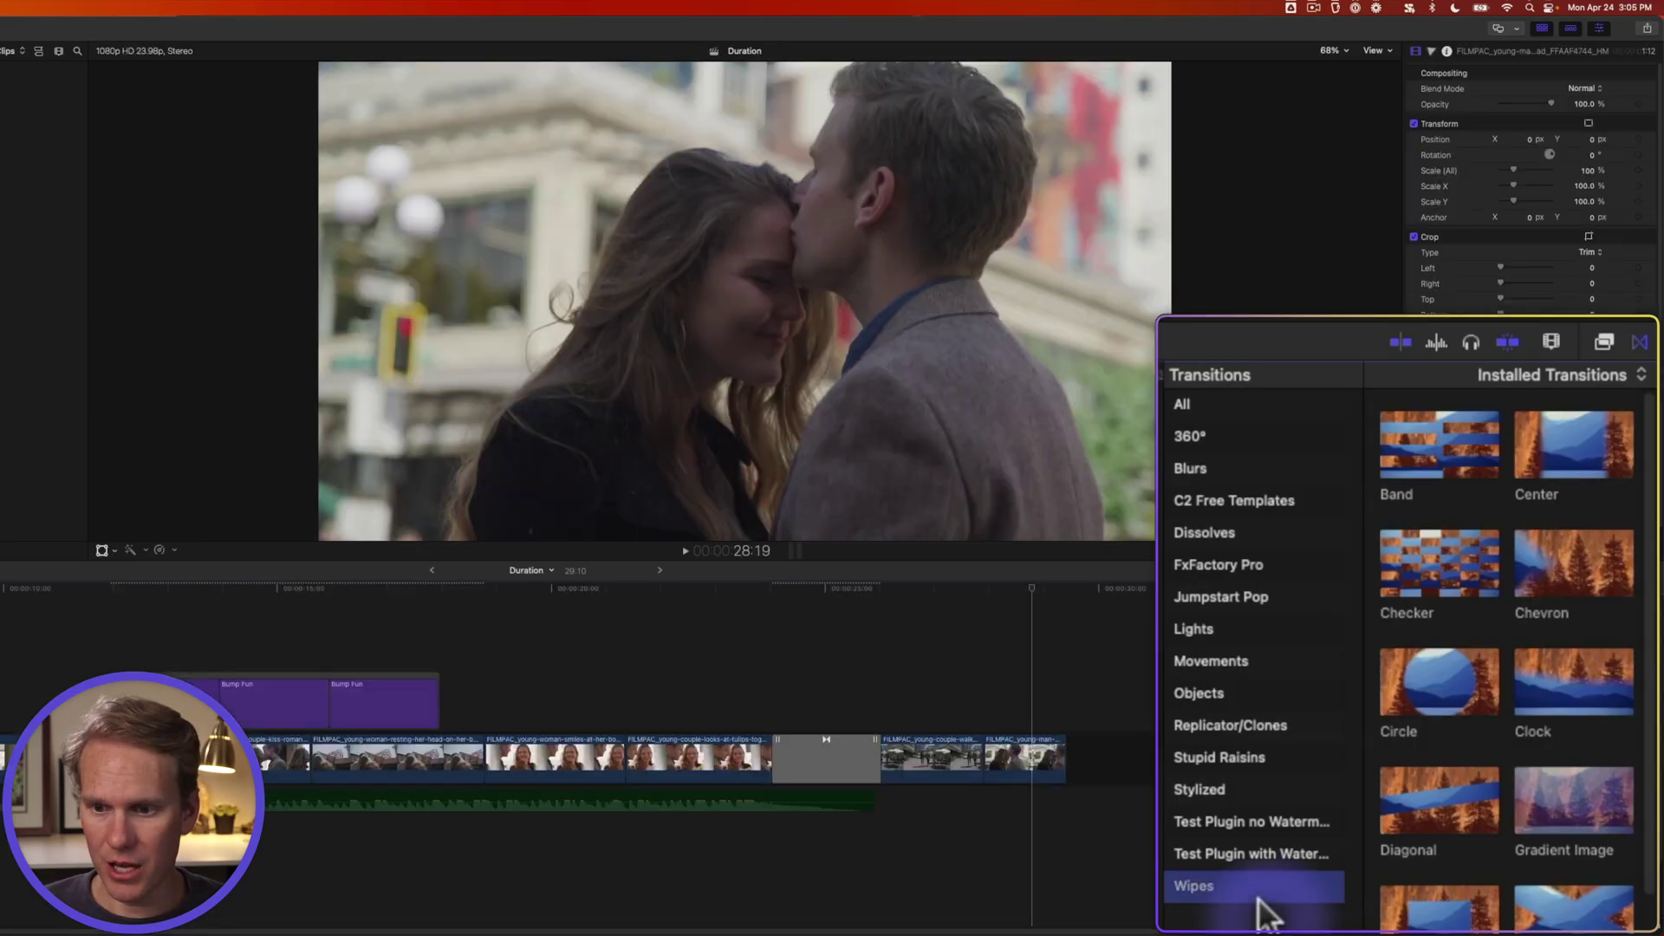
left_click(1226, 885)
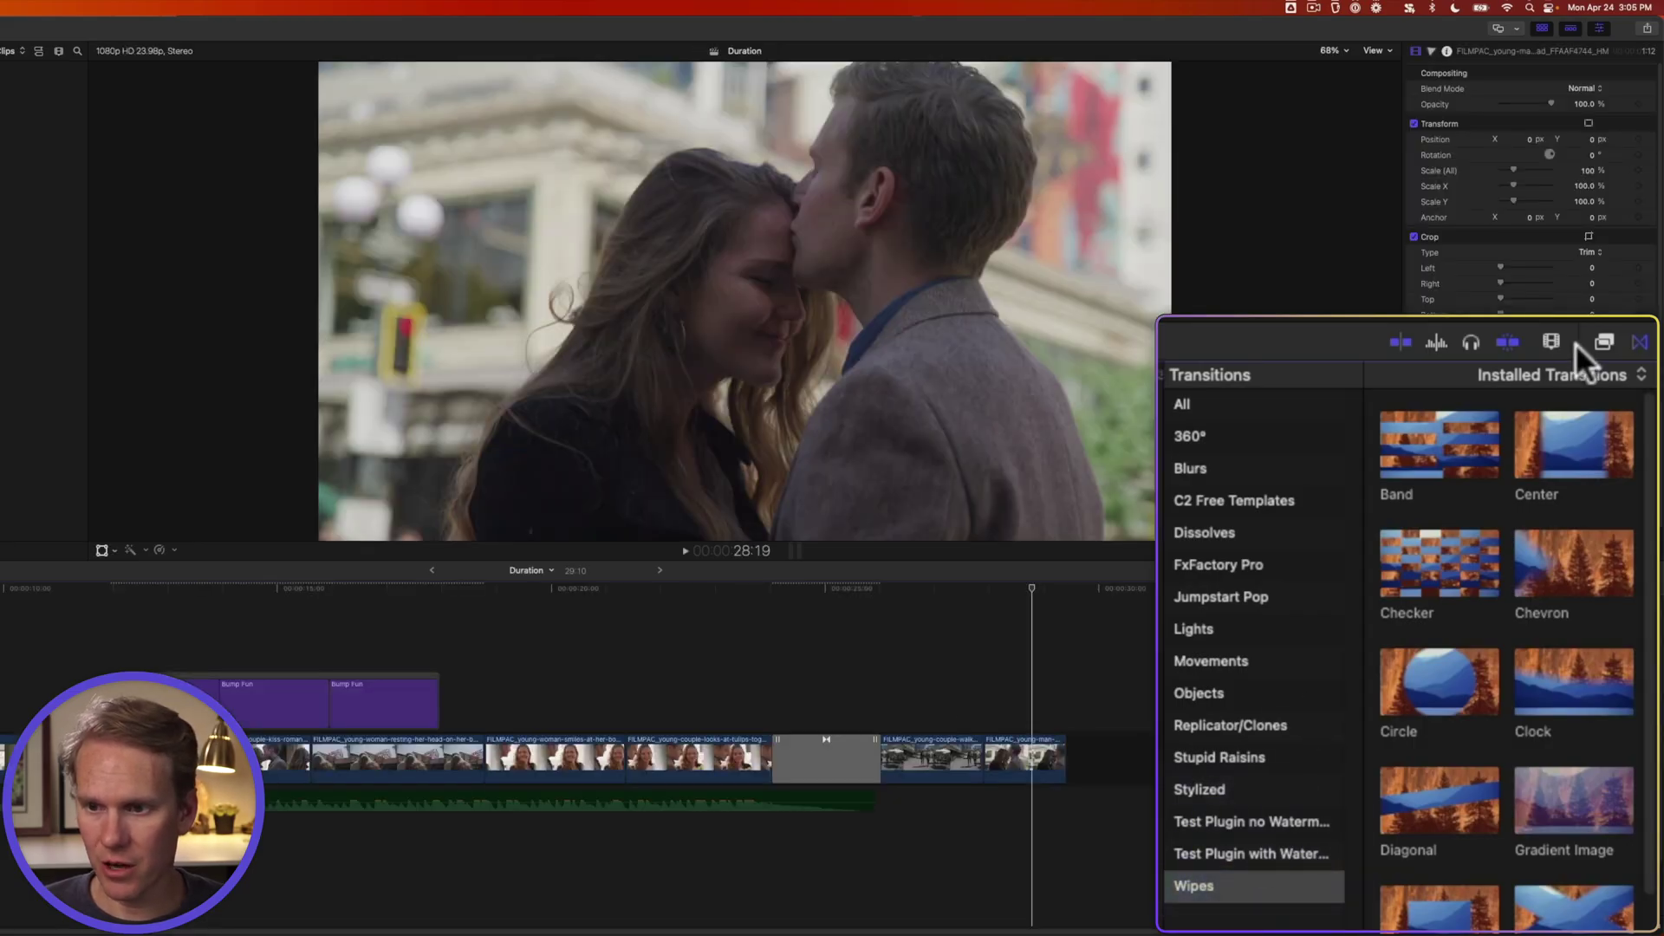
left_click(1599, 342)
scroll(1245, 598, "down", 10)
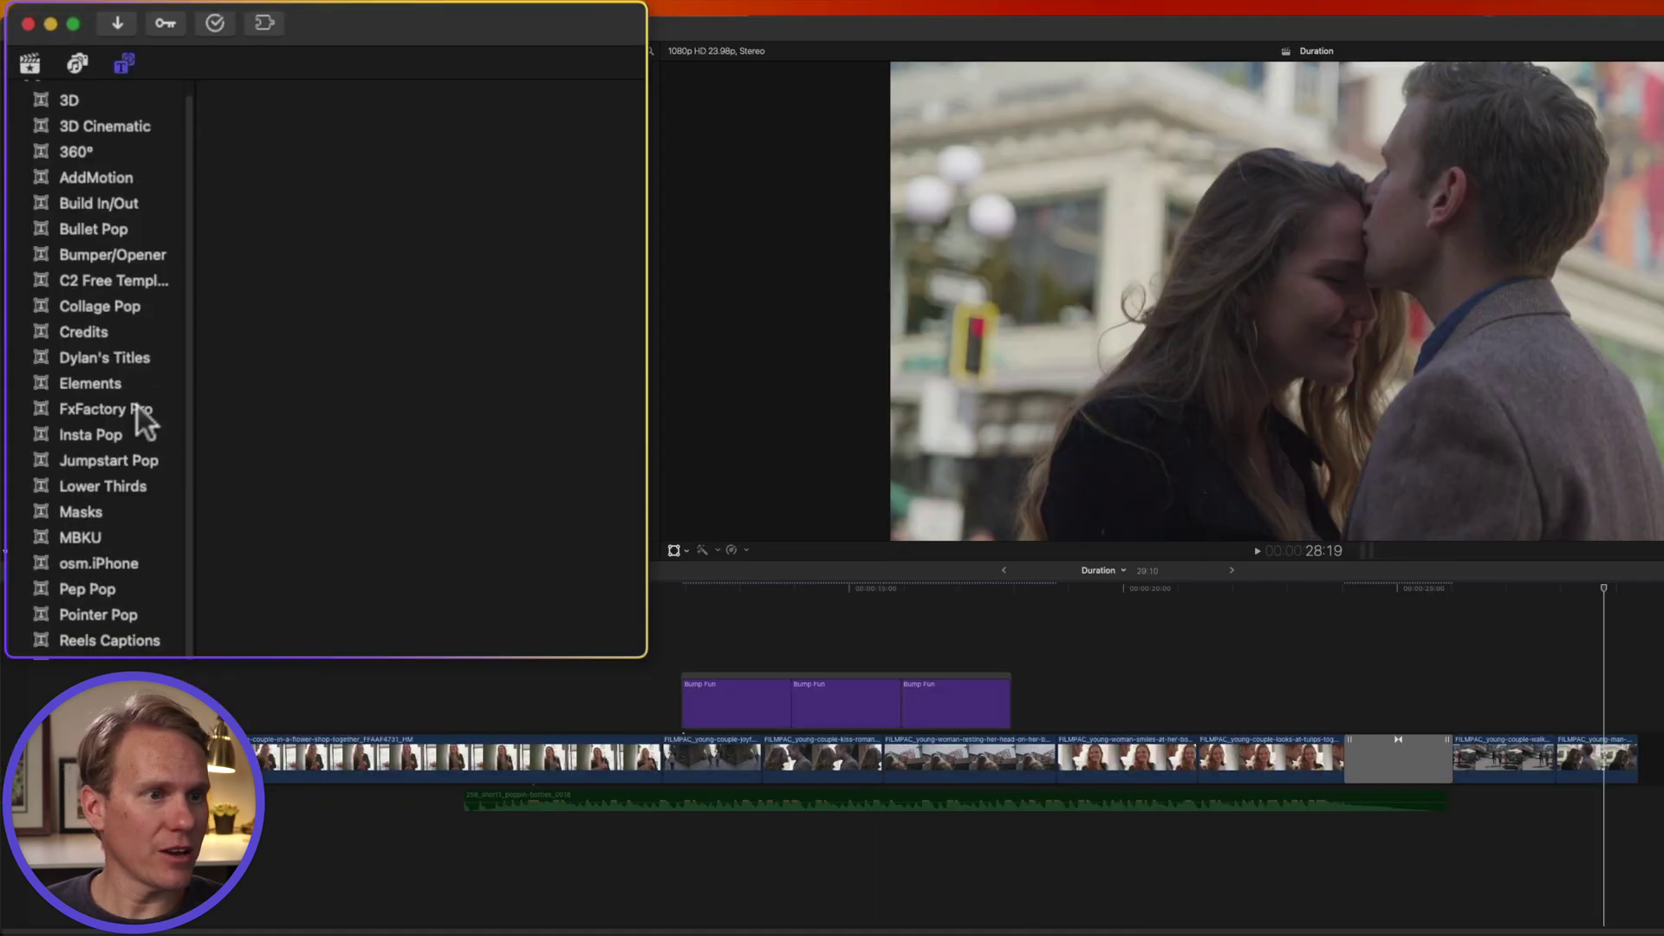
scroll(137, 420, "down", 6)
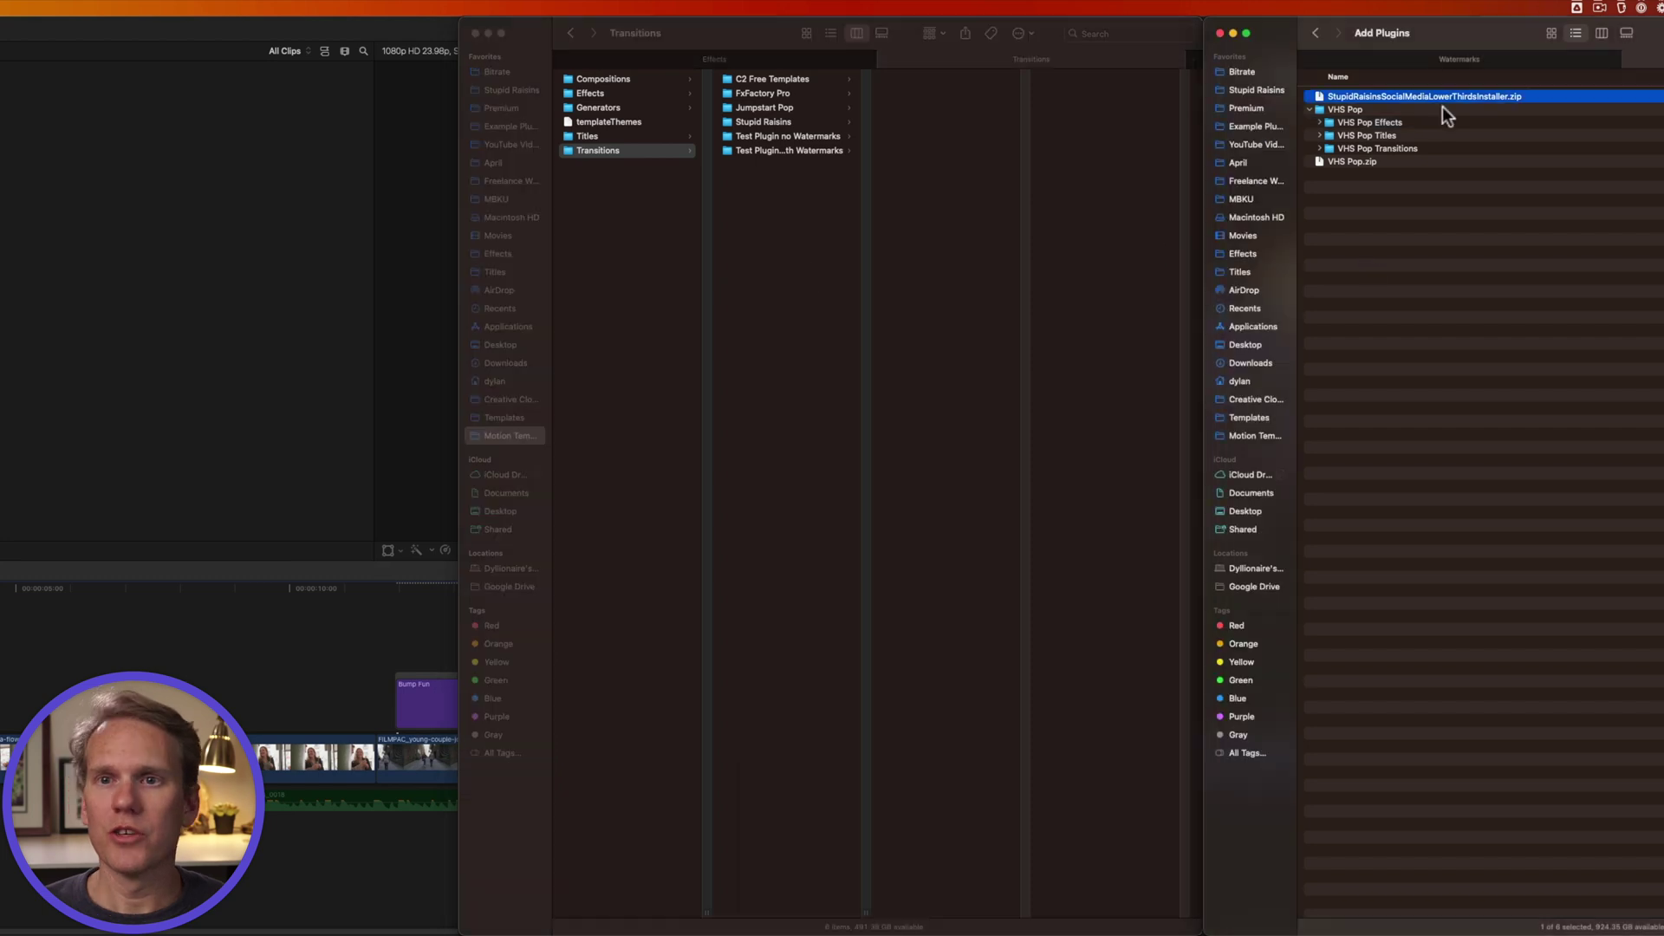
Step: Unzip and run the Stupid Raisins Social Media Lower Thirds installer, then return to Final Cut Pro
double_click(1533, 98)
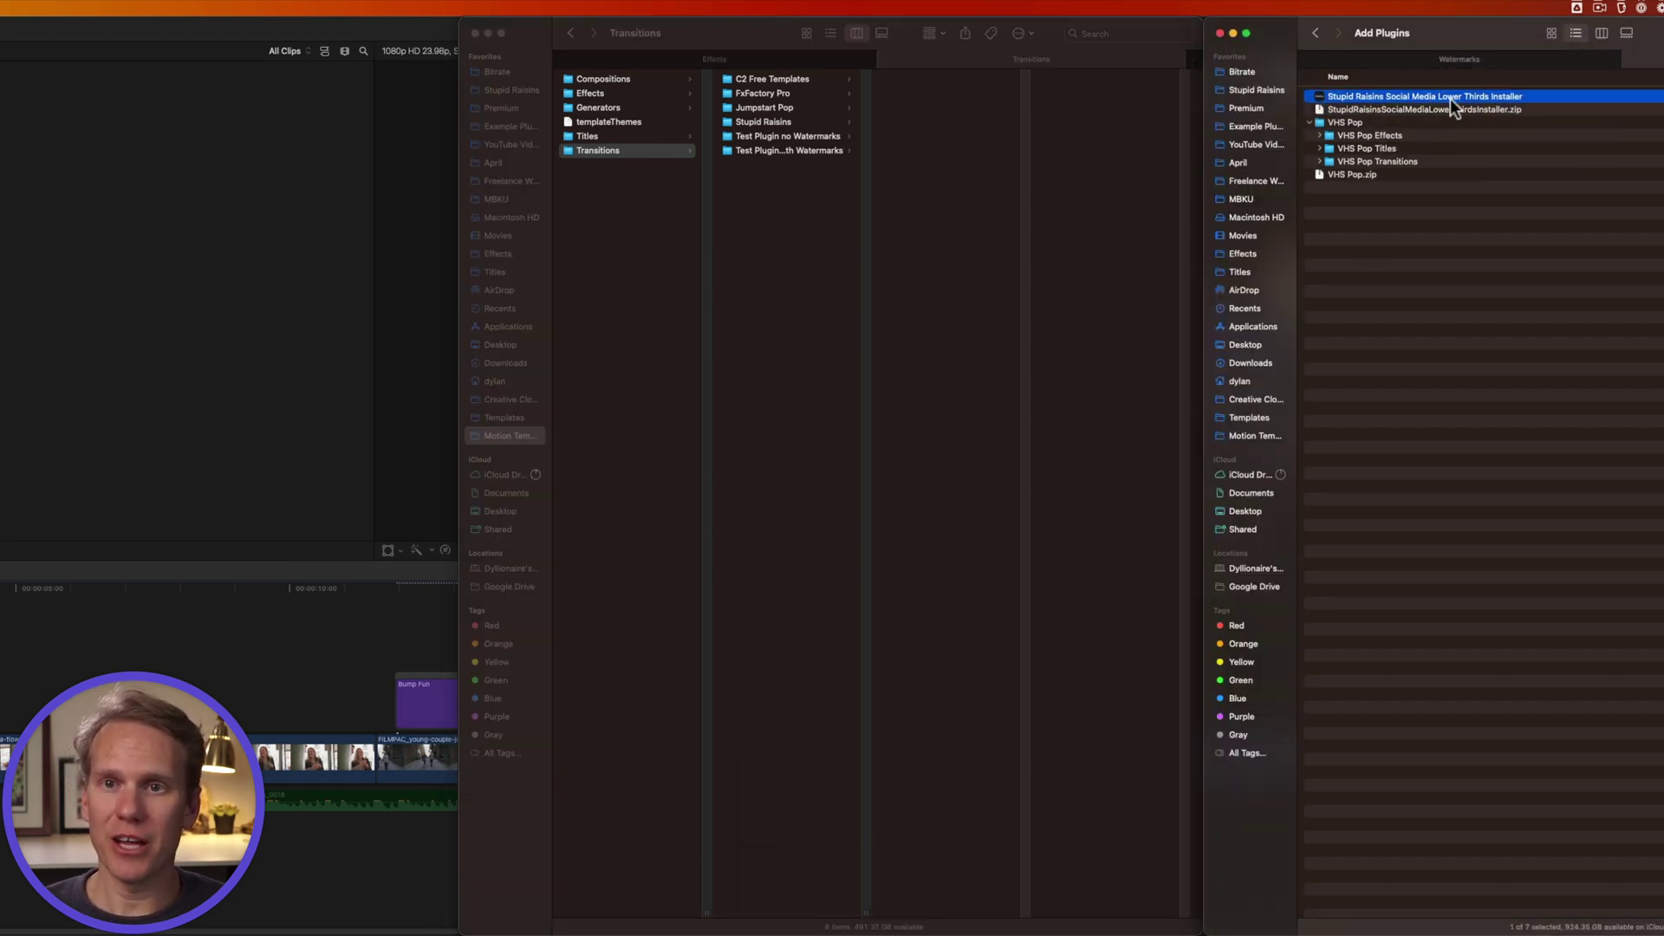
double_click(1453, 97)
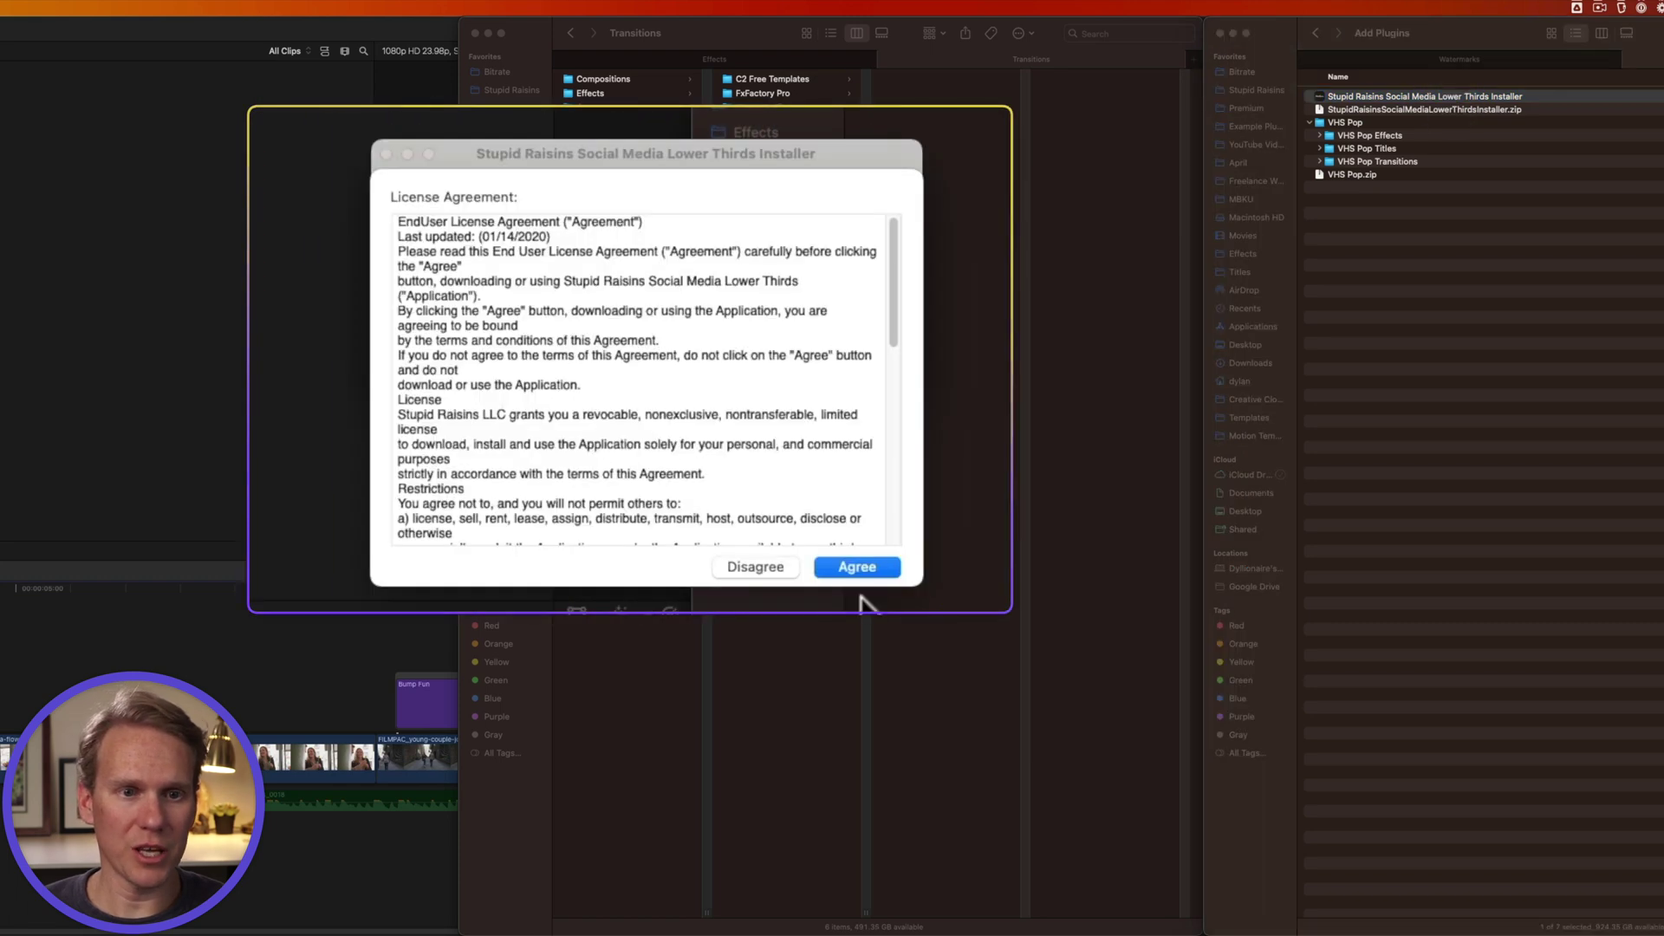
left_click(858, 569)
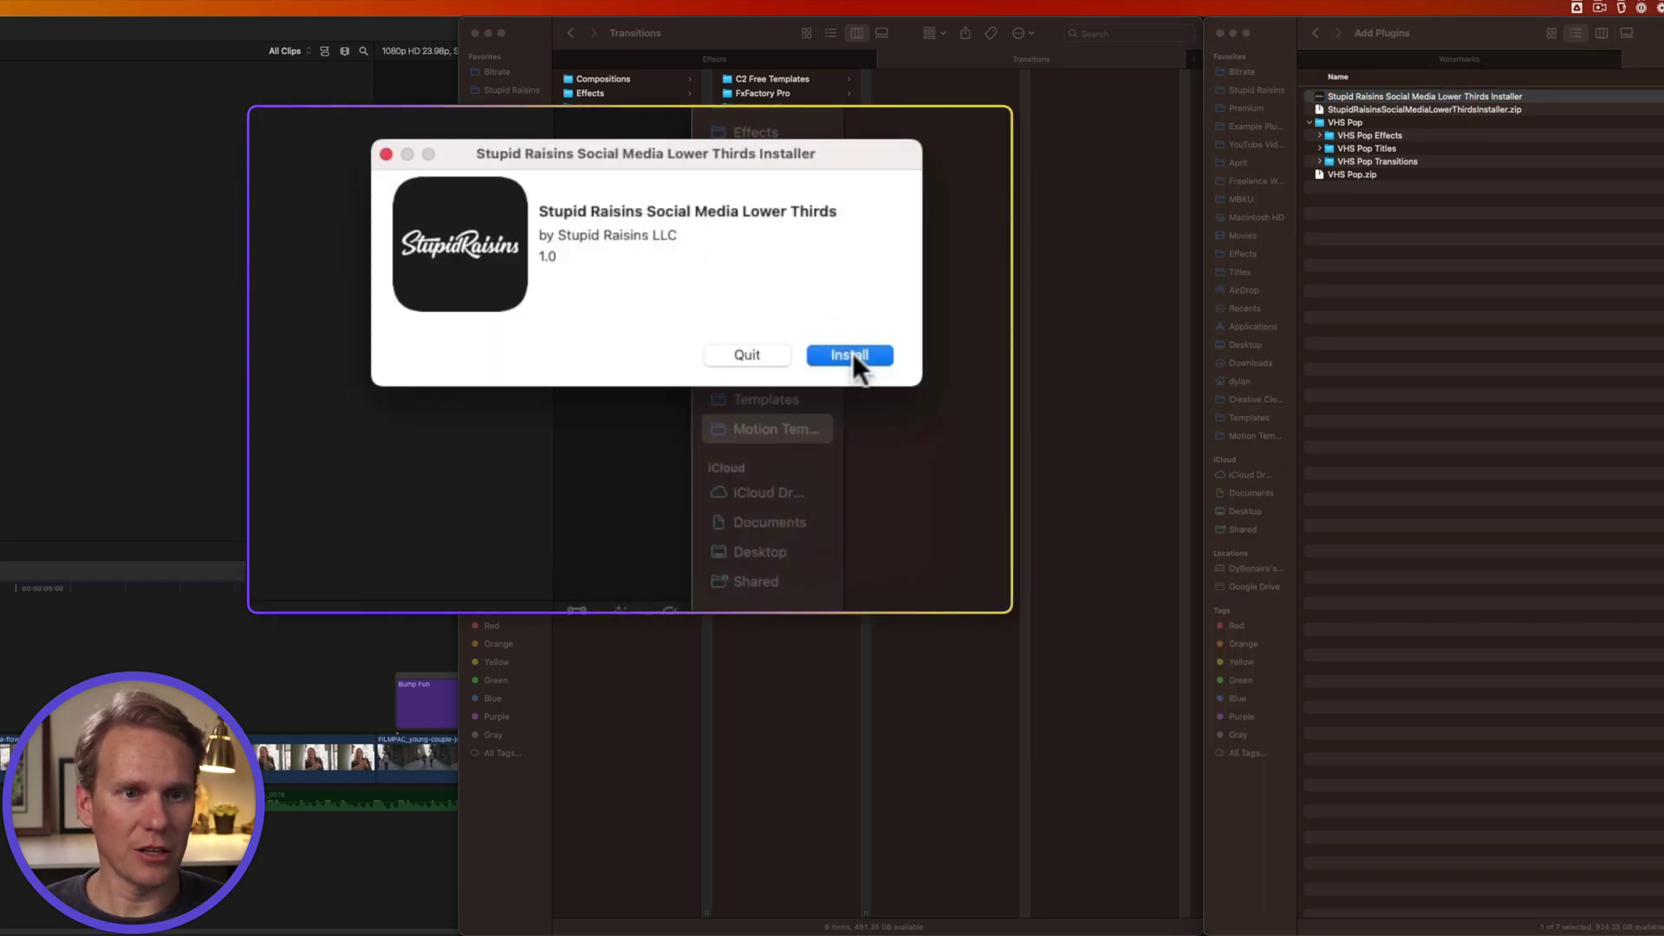
left_click(851, 355)
left_click(679, 359)
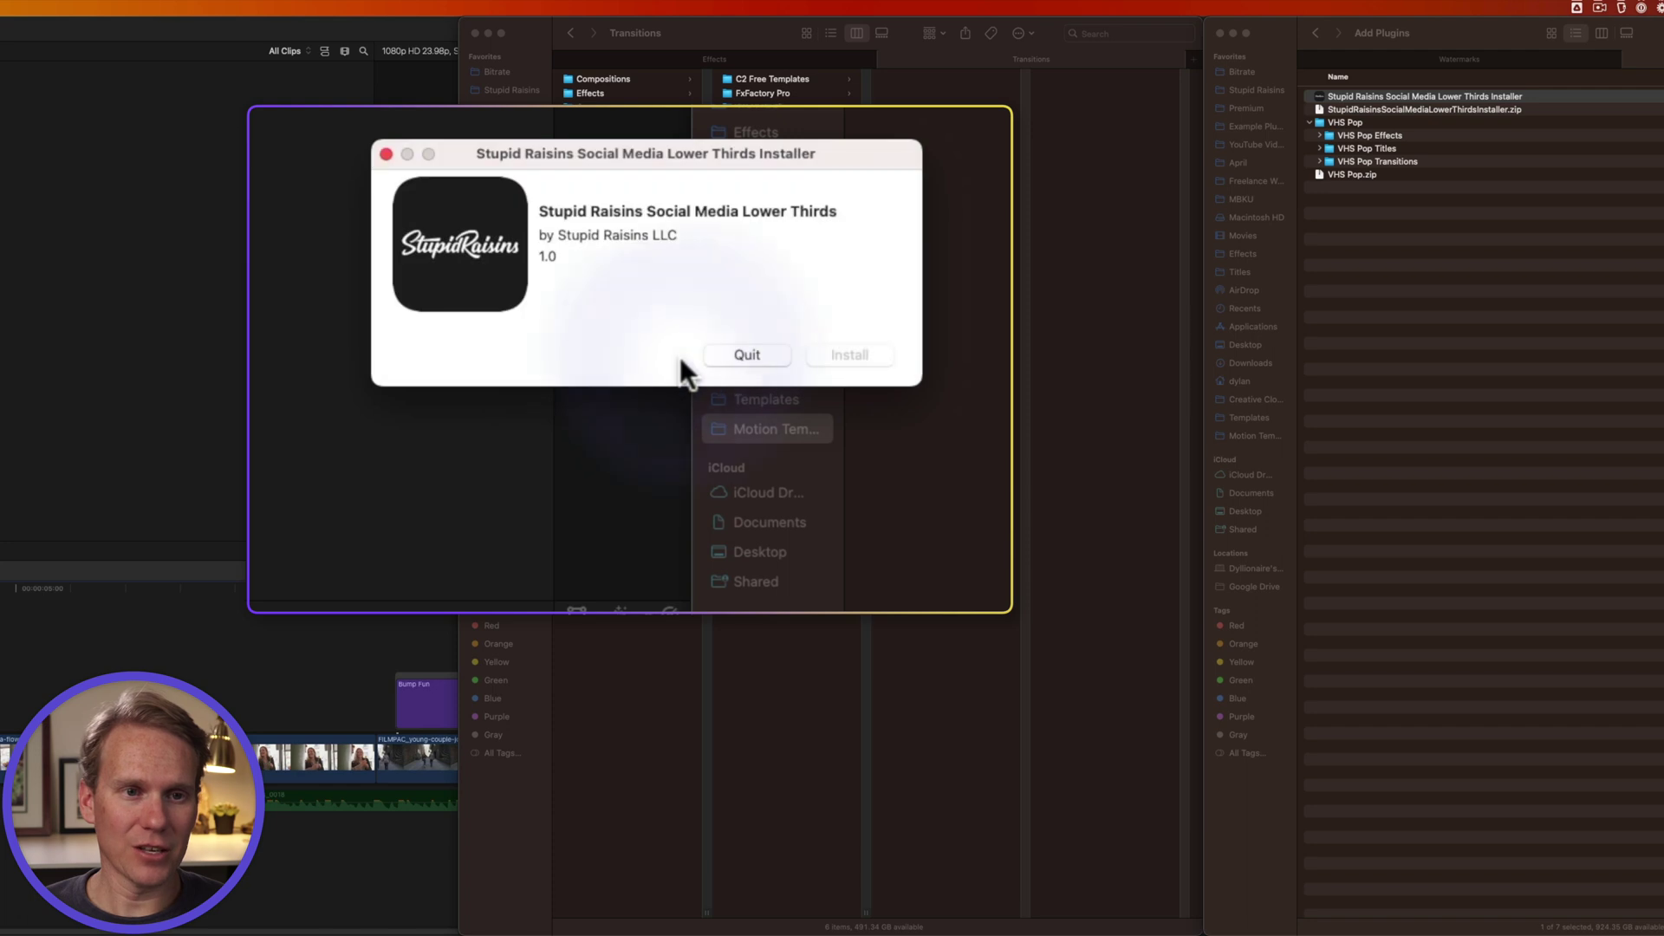
left_click(738, 351)
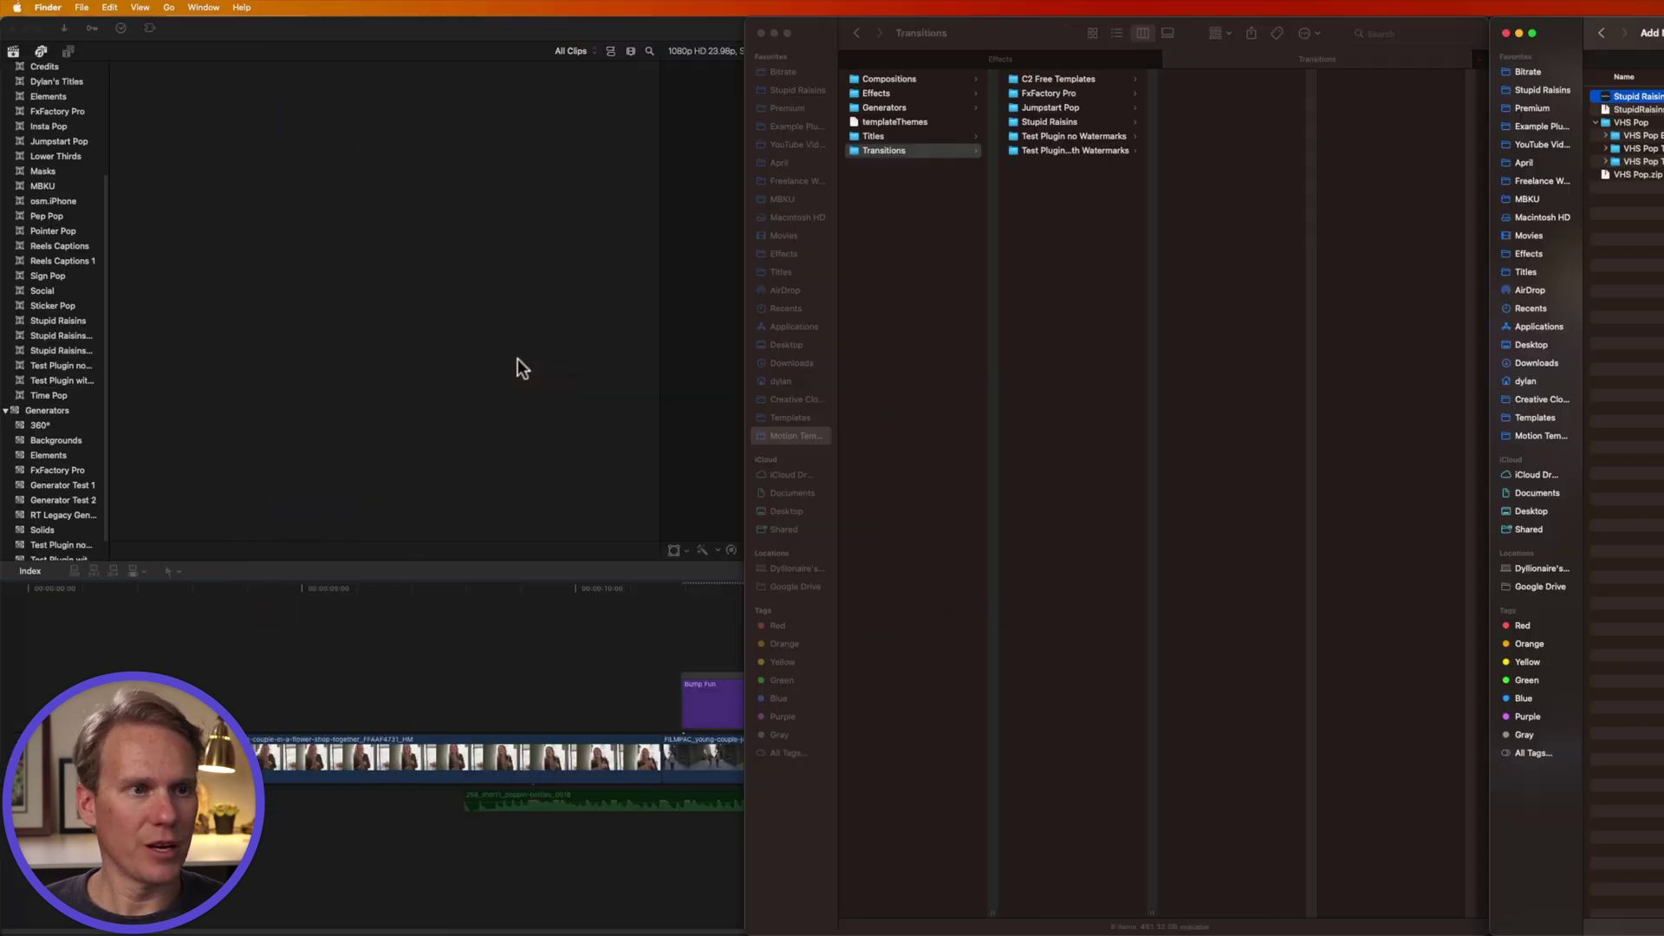
left_click(517, 360)
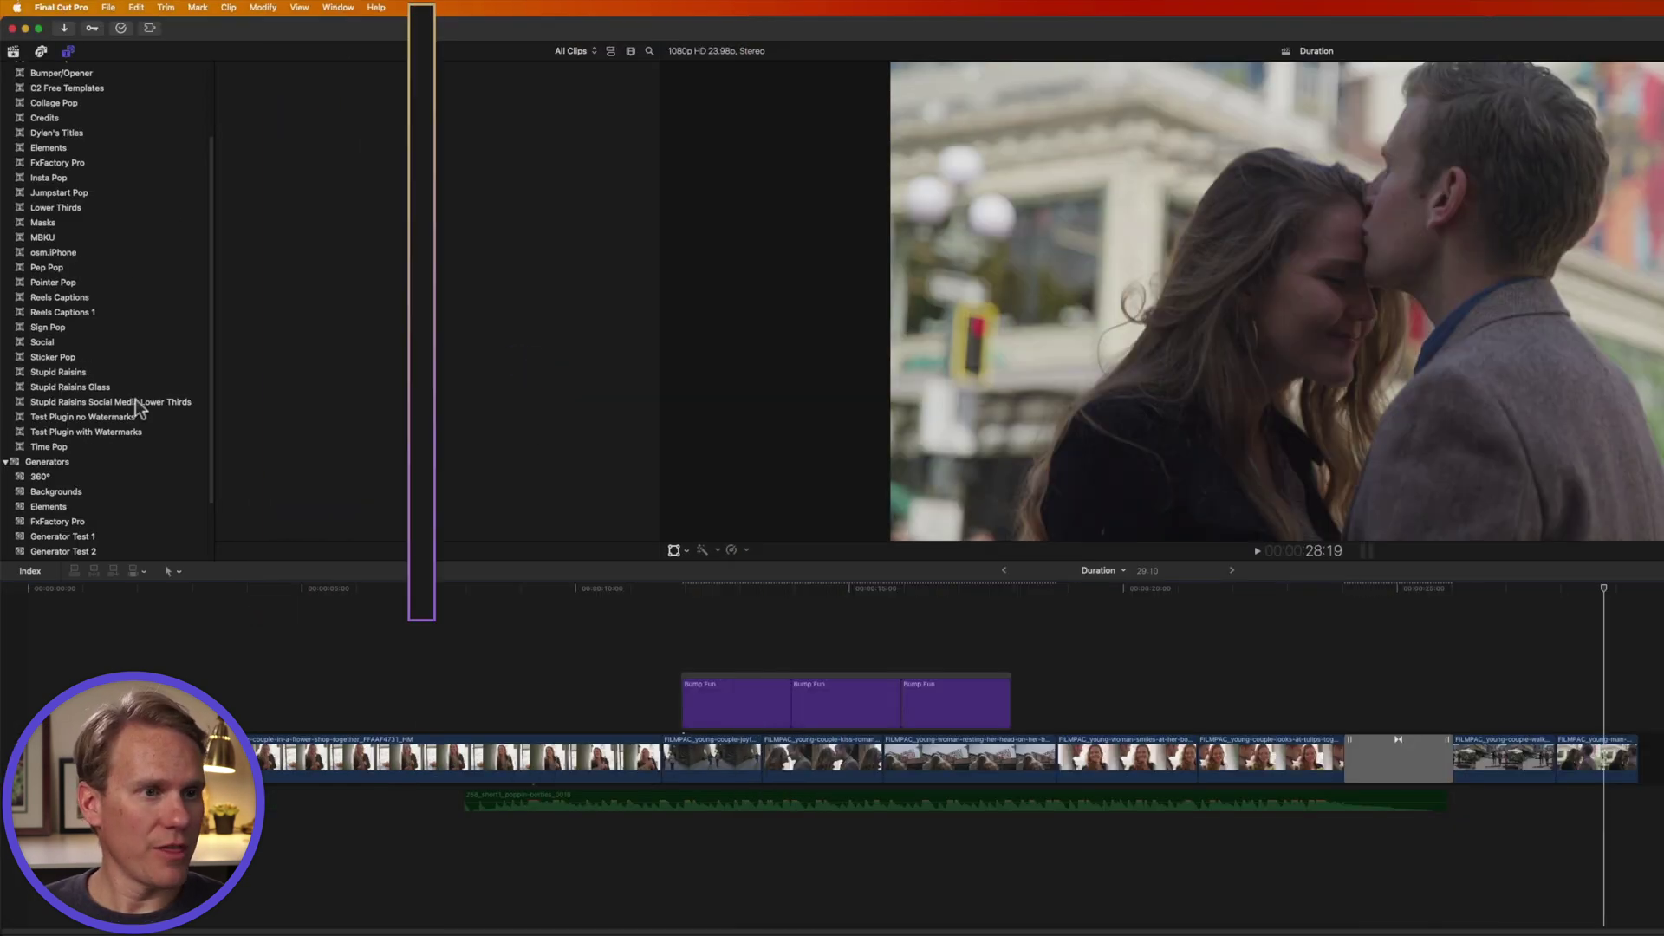
Step: Add the Stupid Raisins Facebook lower third above the storyline and preview it
left_click(65, 350)
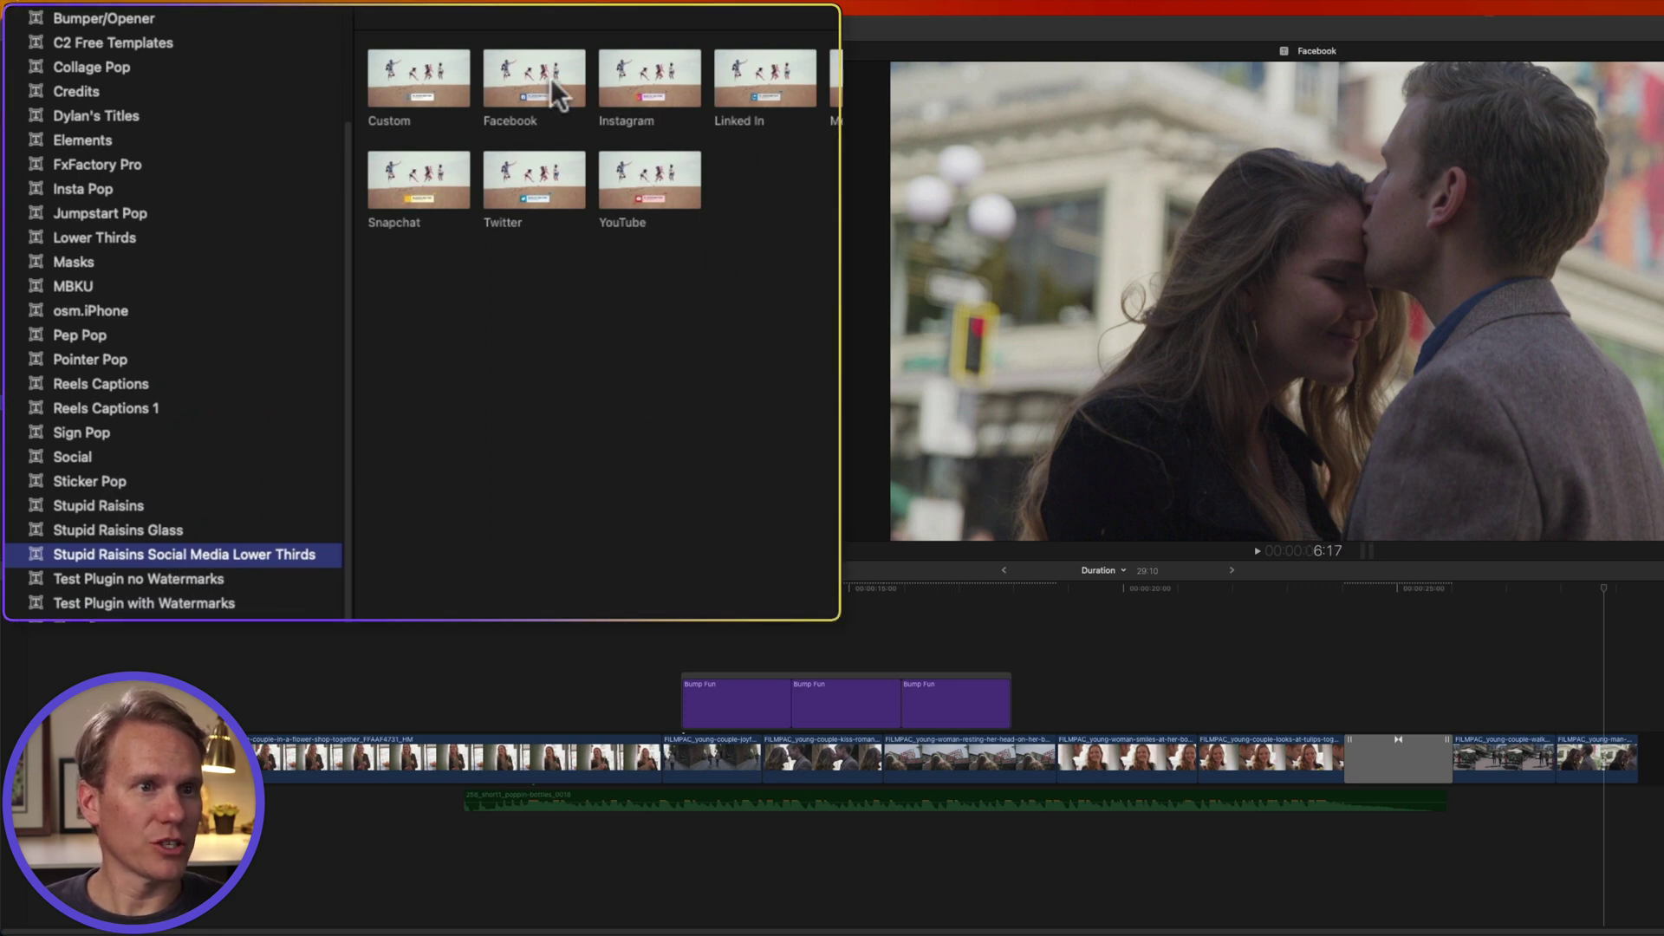
left_click_drag(550, 78, 425, 722)
key("space")
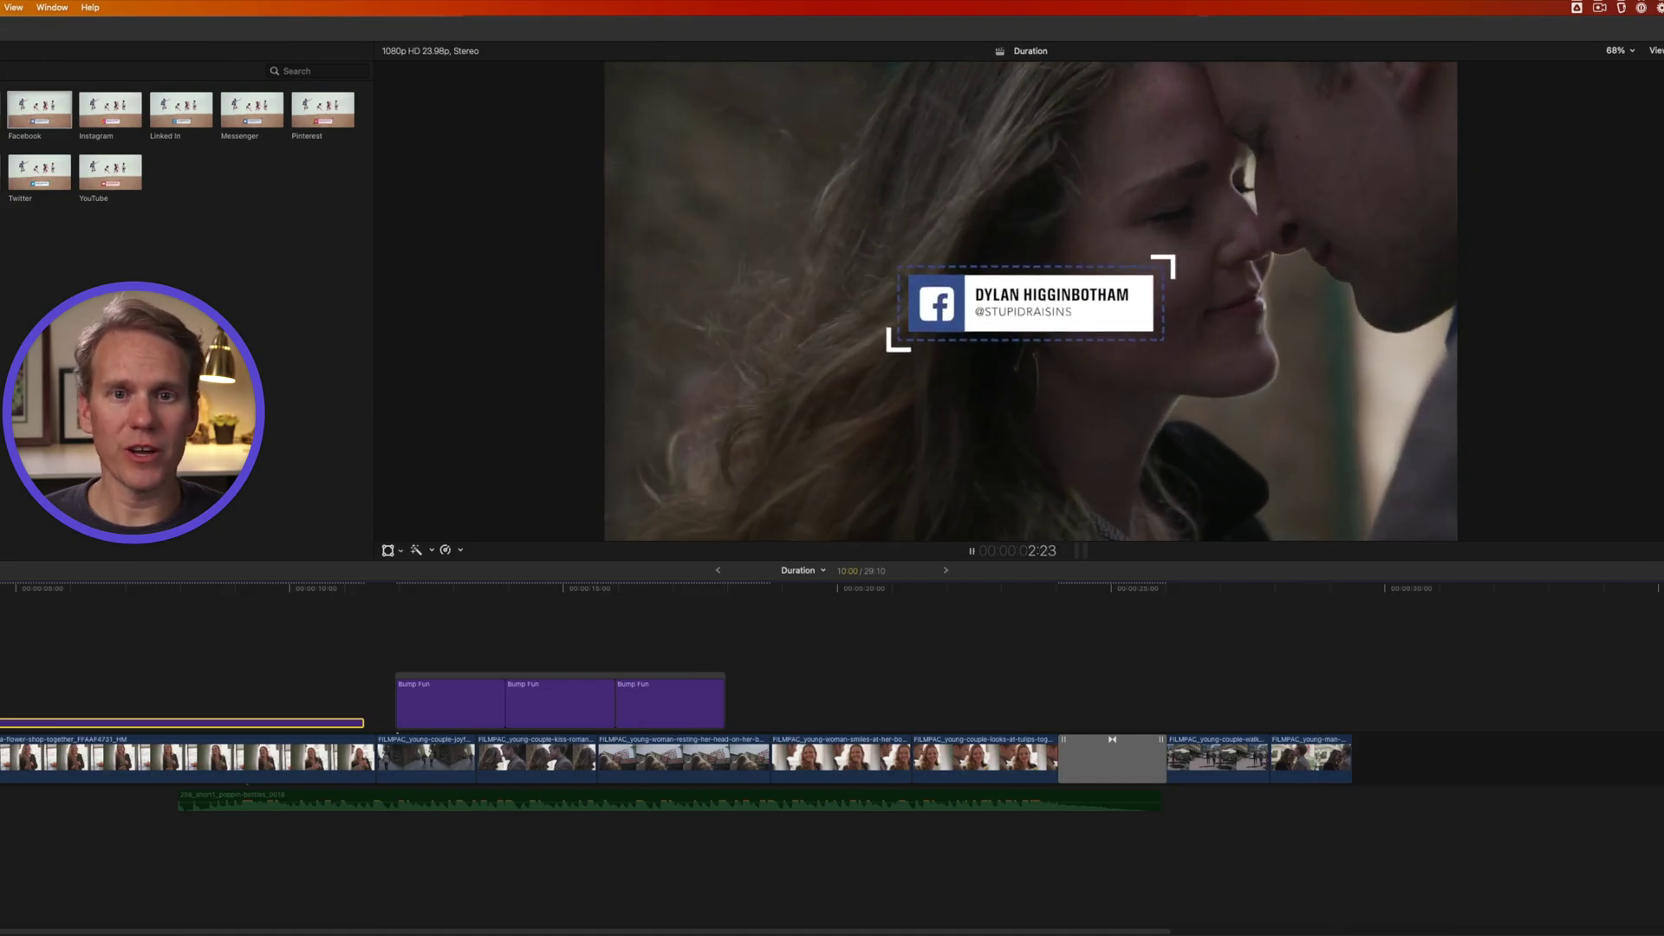
key("space")
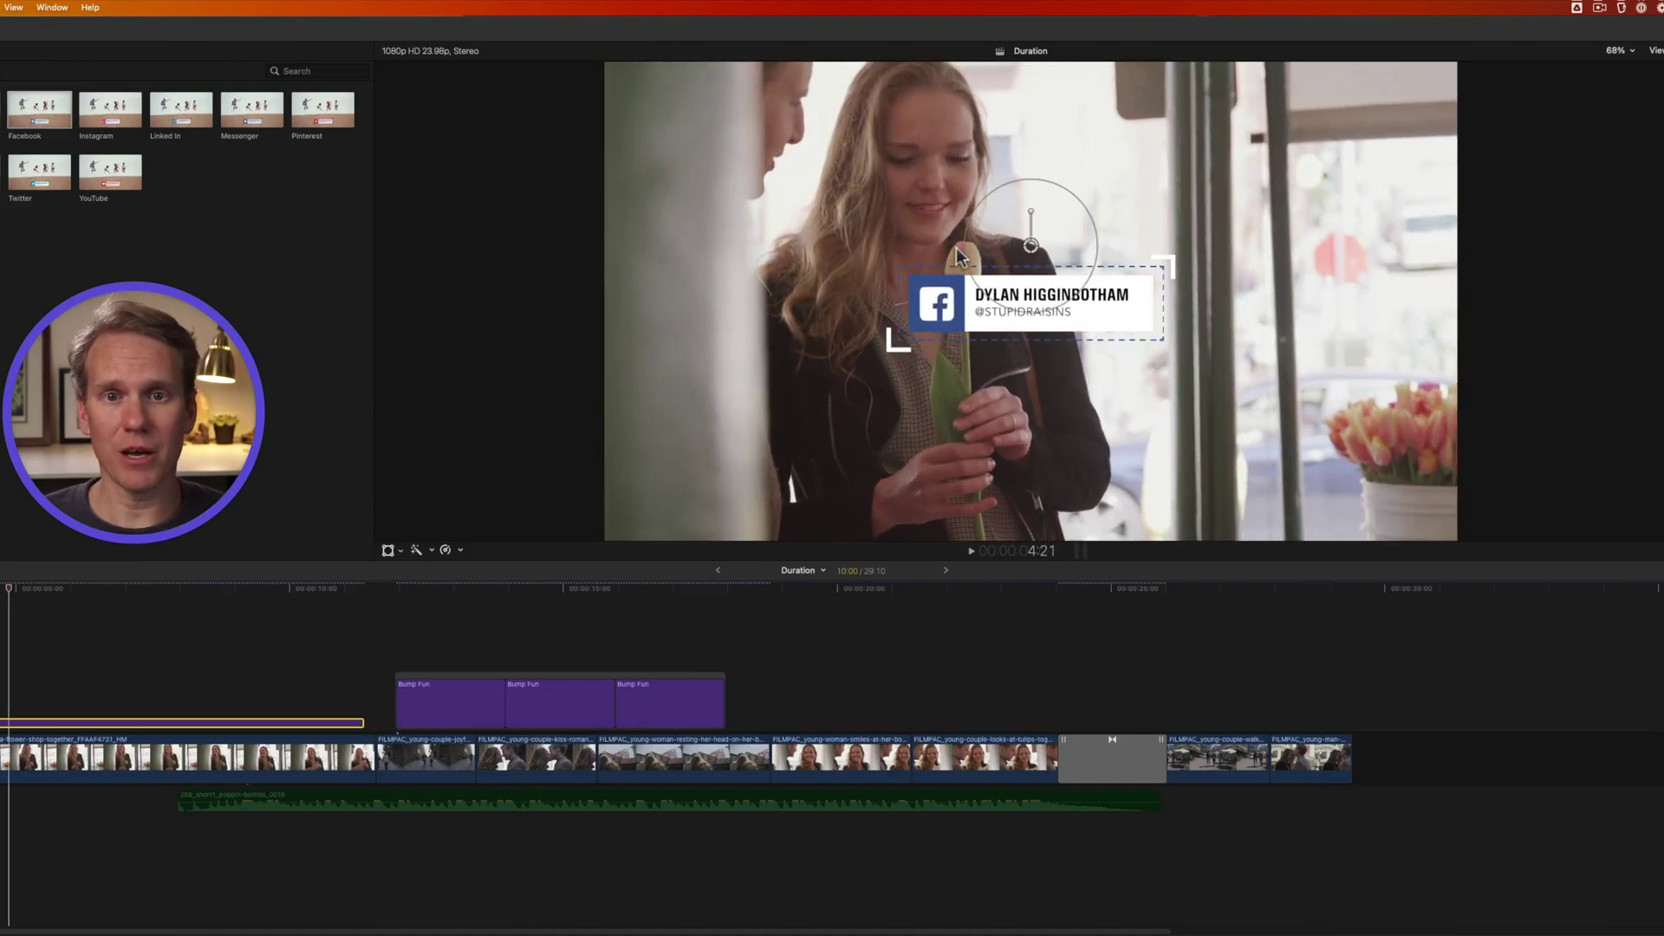
Step: Move the Facebook lower third lower and further left, then begin editing its name text
left_click_drag(1033, 247, 877, 342)
left_click_drag(812, 393, 860, 370)
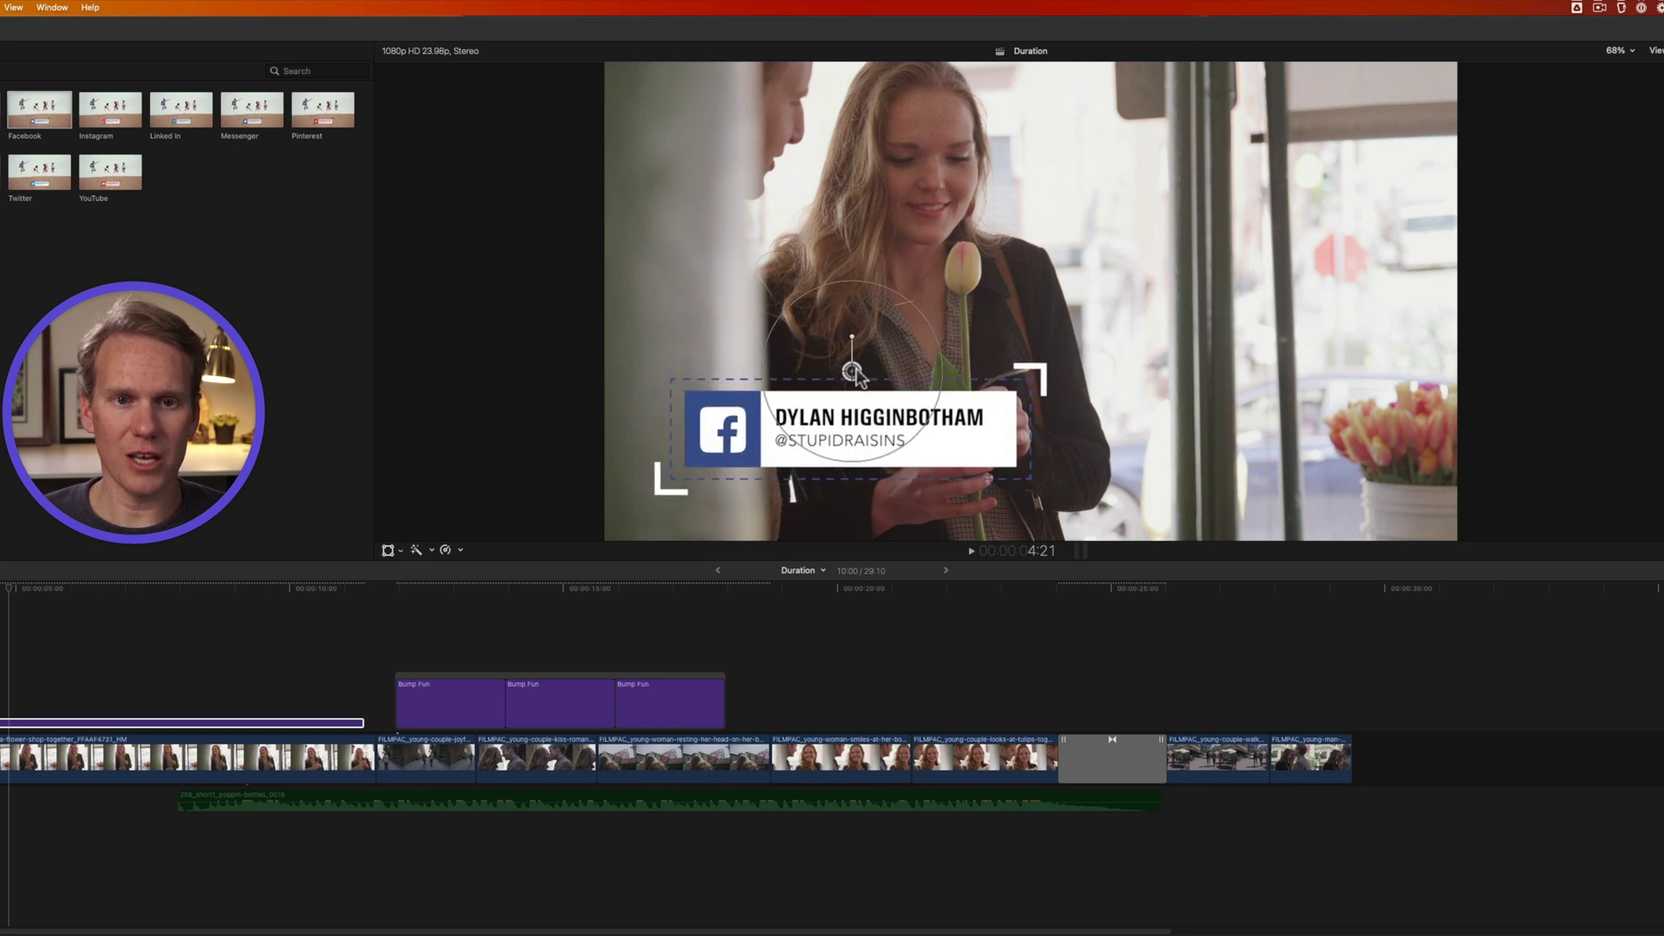
double_click(1012, 419)
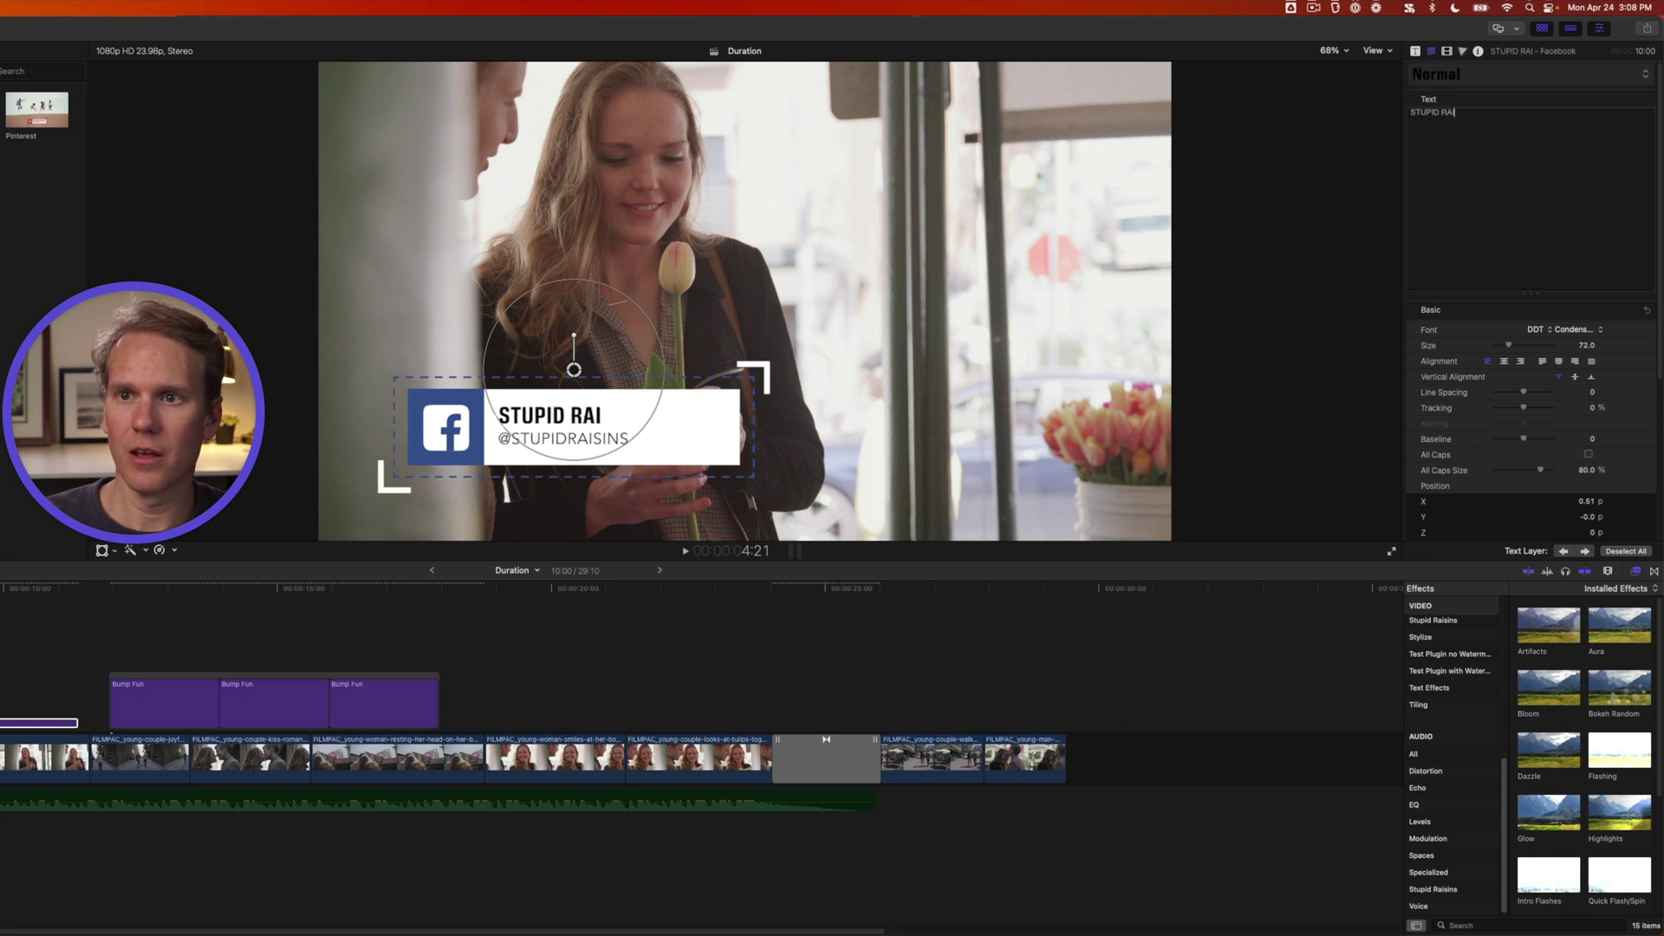
Step: Change the lower third's Color 1 from blue to red in the Title inspector and preview
left_click(1414, 51)
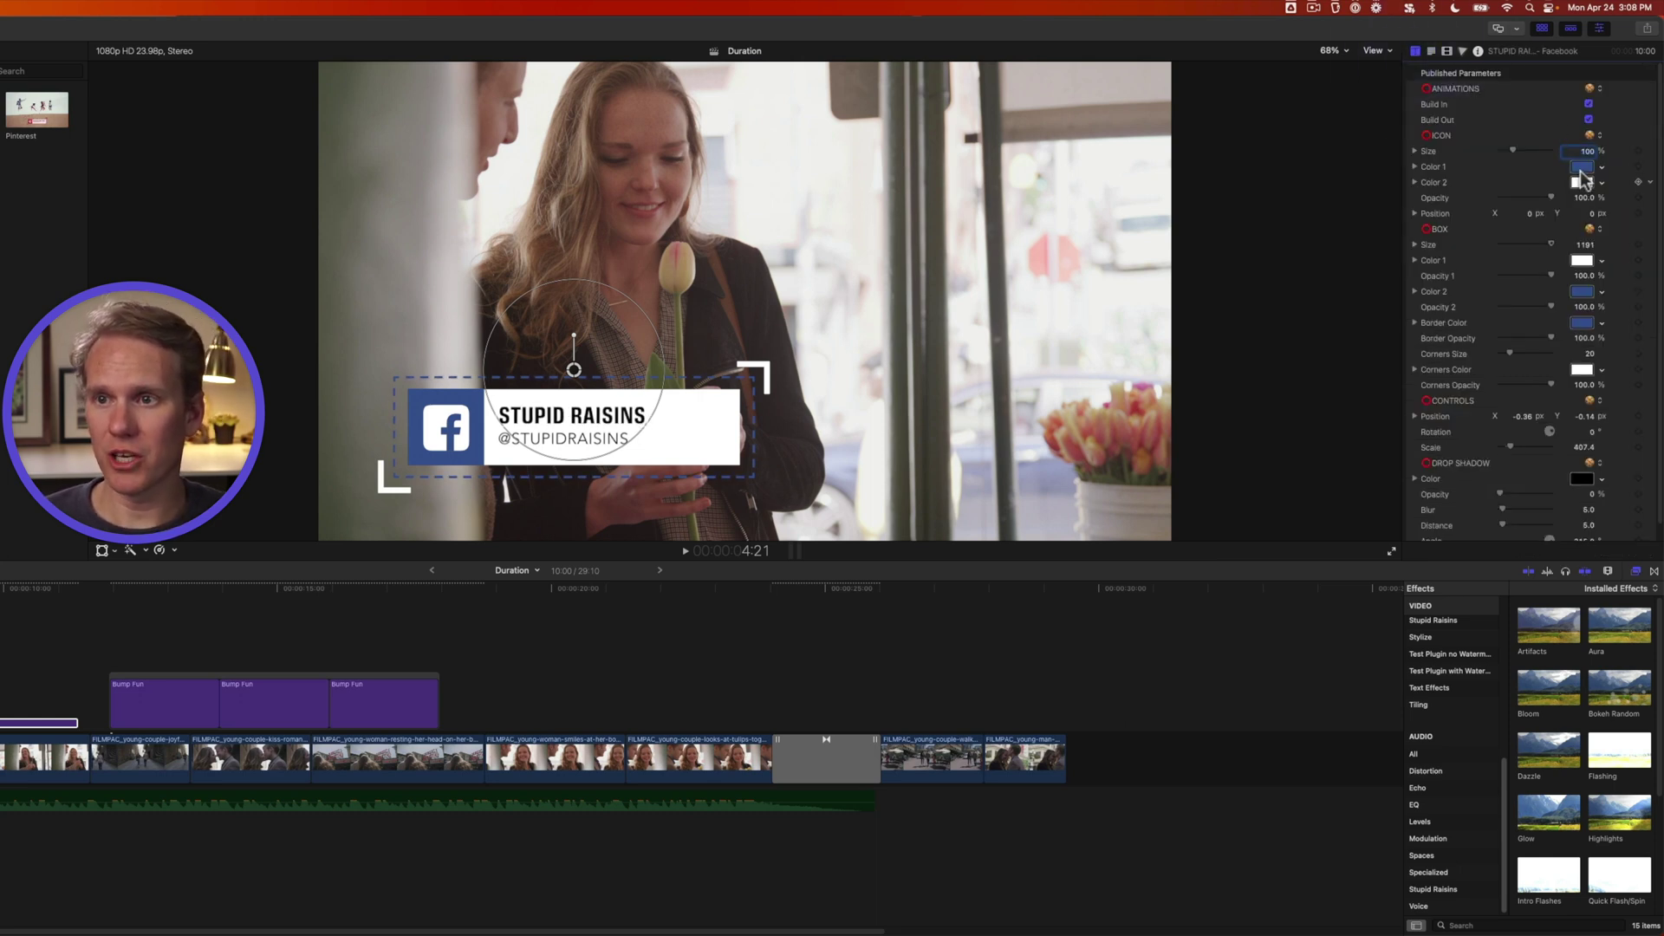
left_click(1581, 168)
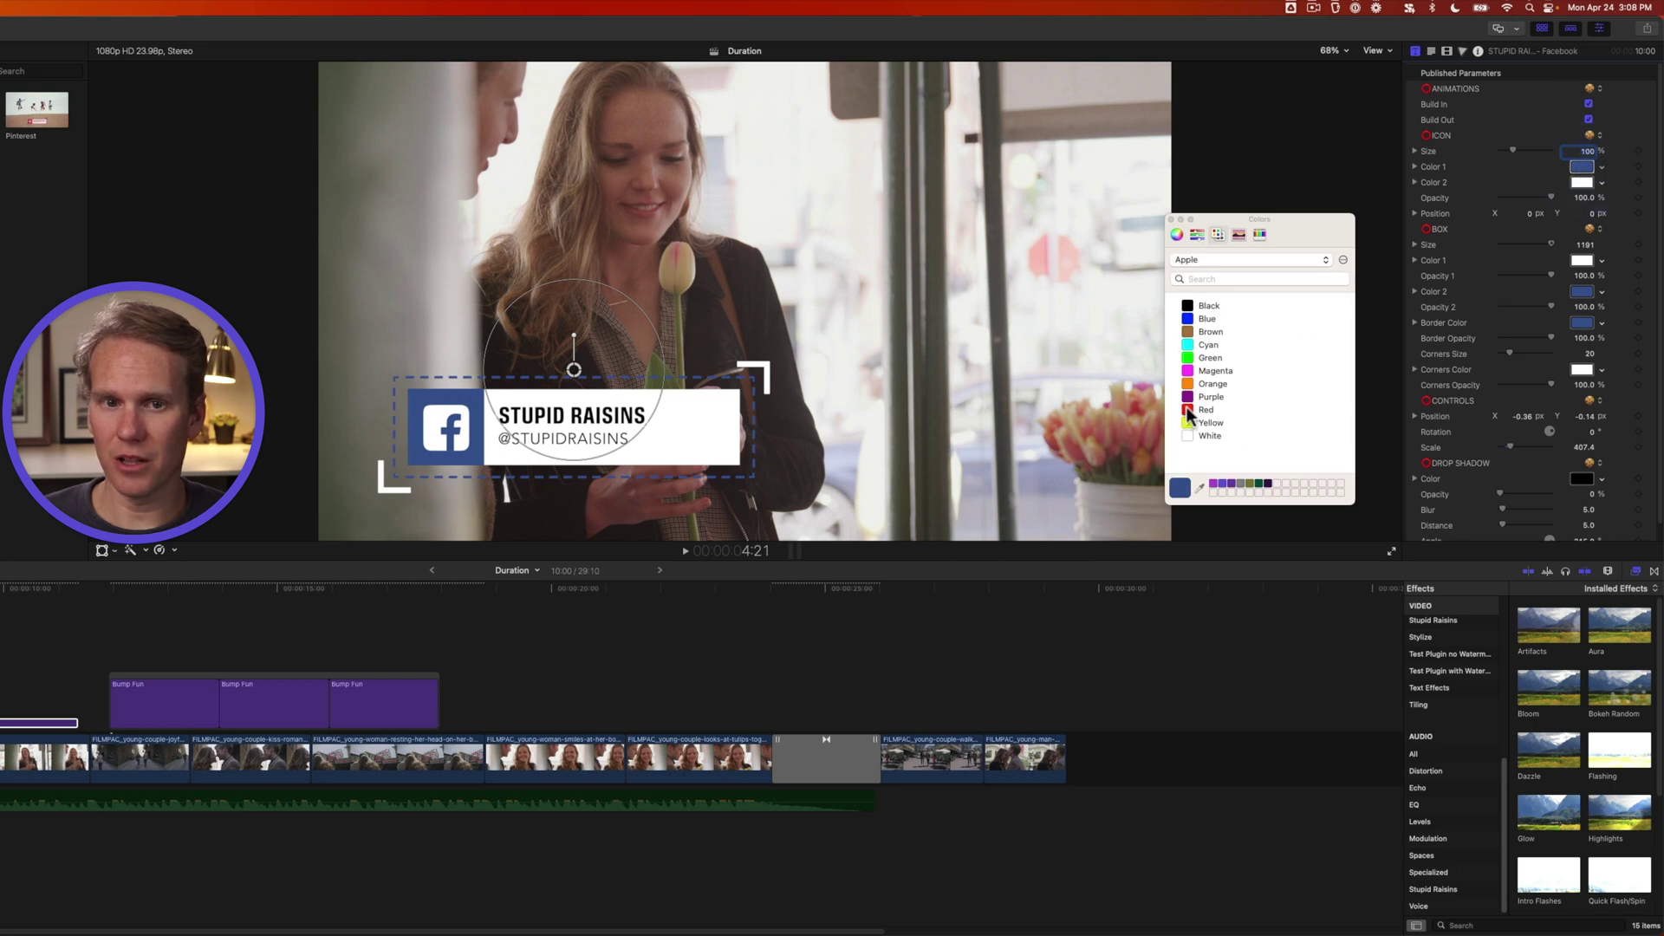
key("shift+slash")
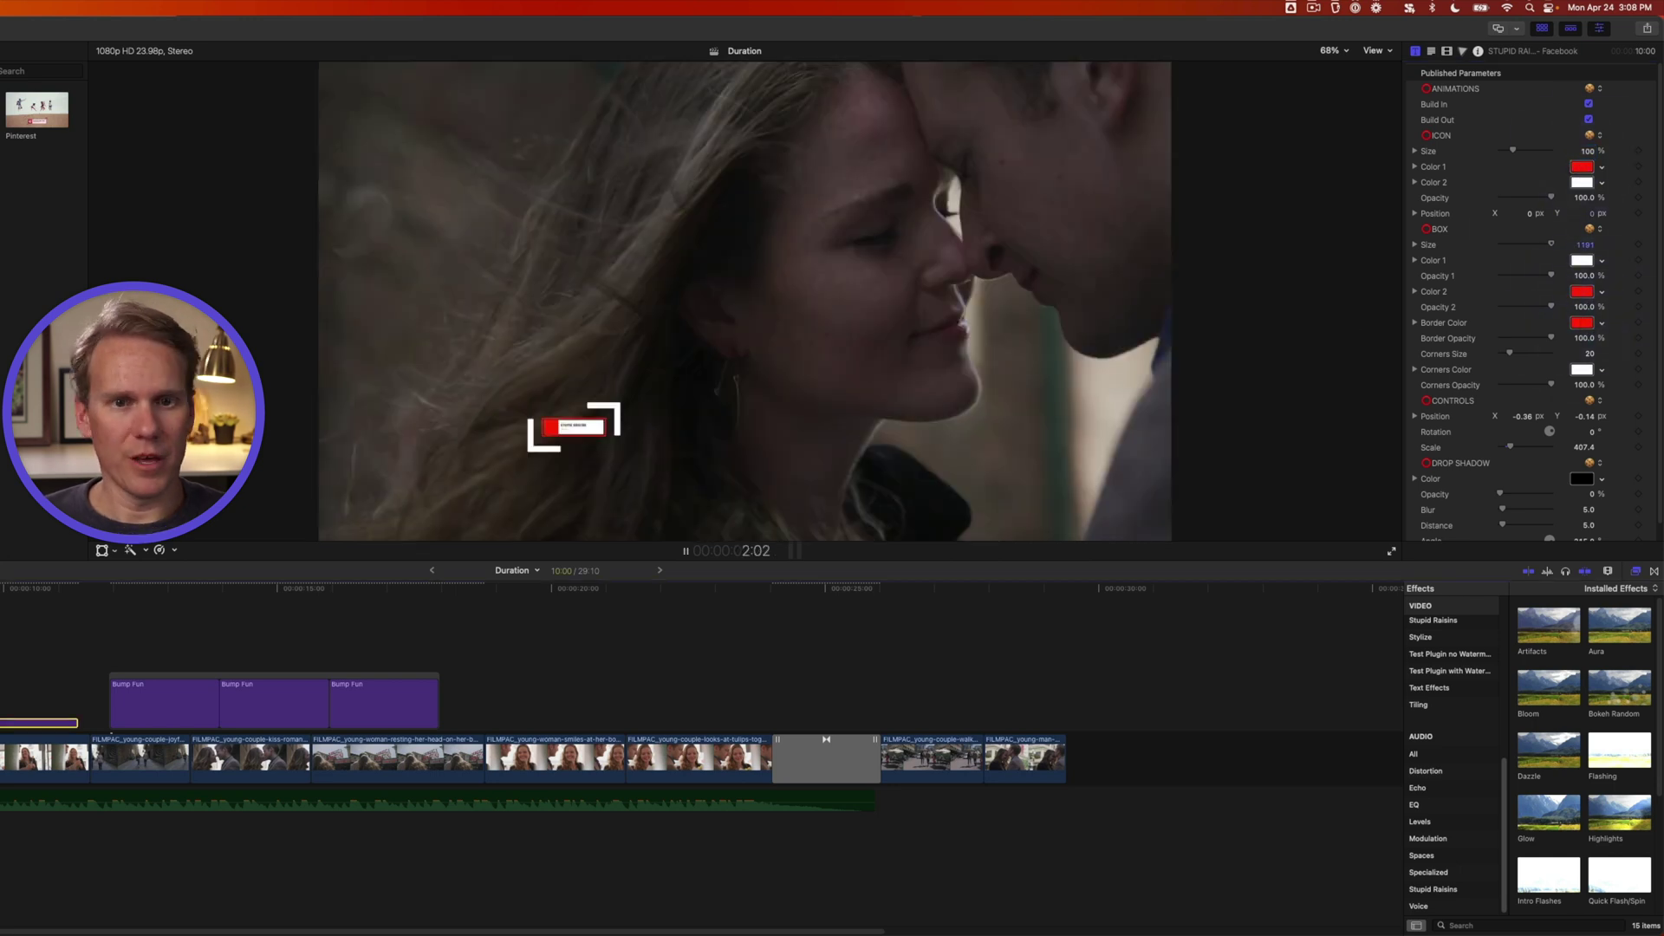